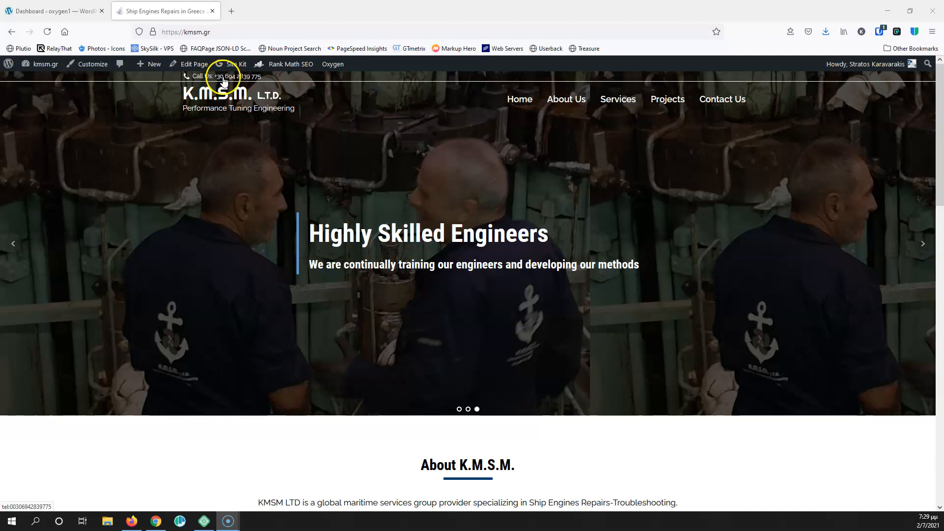
# Browse the live kmsm.gr site's Home, About Us and Services pages
pyautogui.scroll(-6, 314, 217)
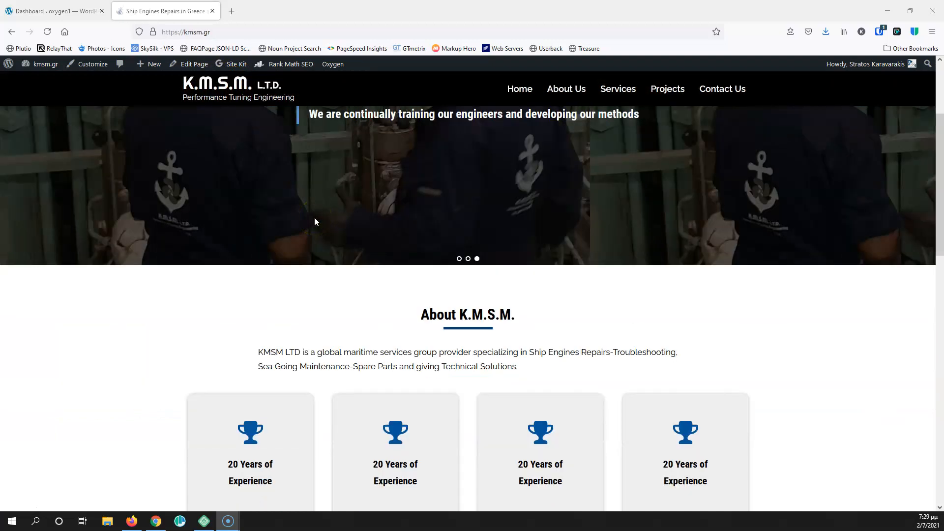
pyautogui.scroll(-2, 352, 108)
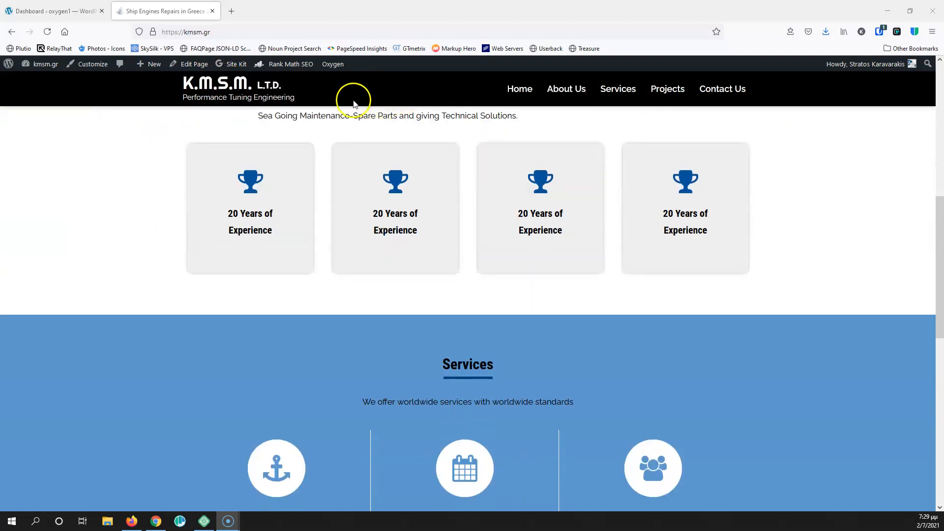
pyautogui.scroll(8, 417, 115)
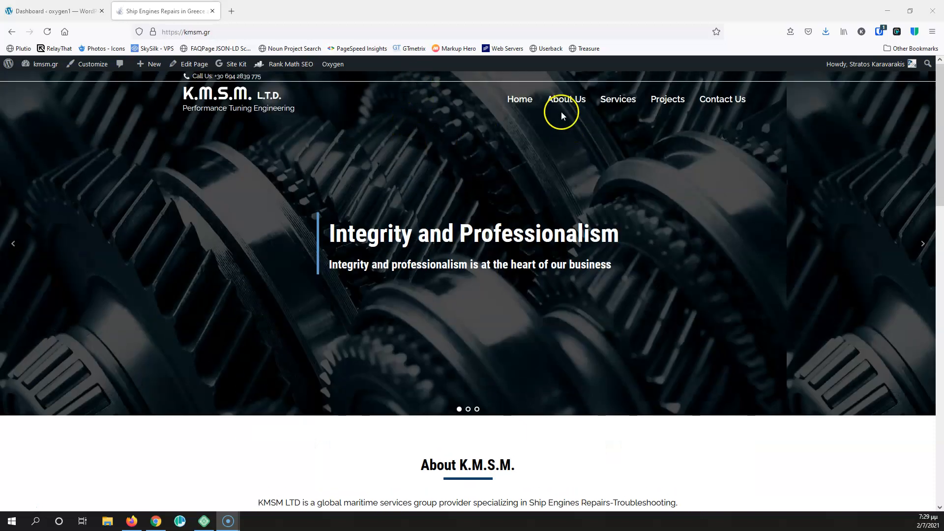
pyautogui.click(586, 106)
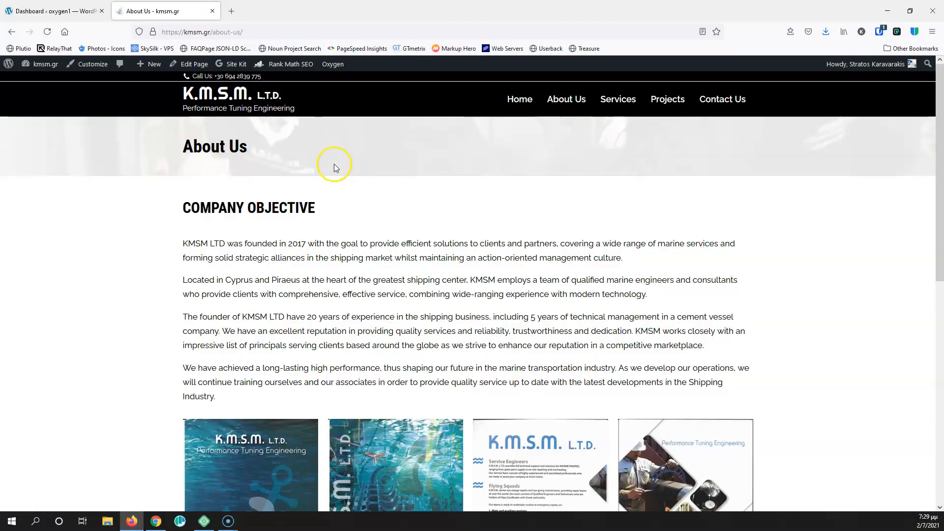
pyautogui.scroll(-6, 319, 153)
pyautogui.scroll(5, 298, 140)
pyautogui.scroll(2, 299, 142)
pyautogui.click(610, 98)
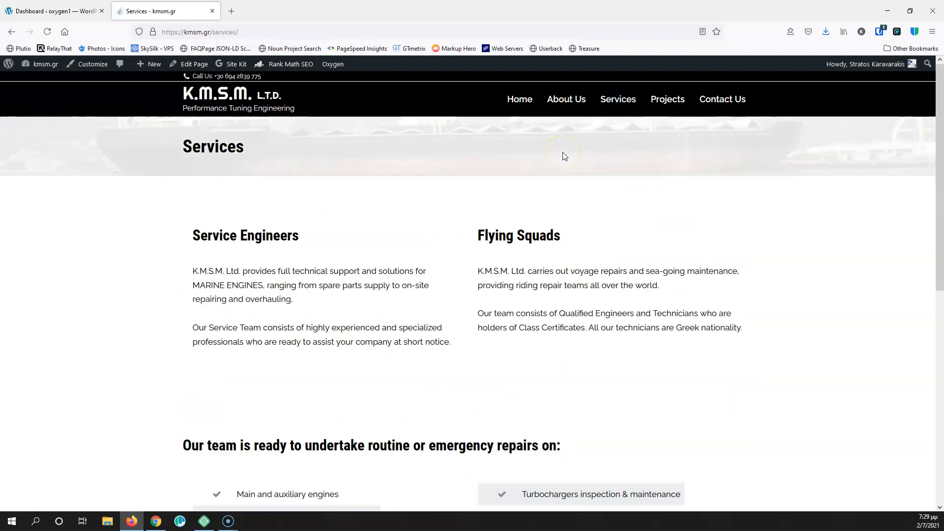
pyautogui.scroll(-5, 526, 173)
pyautogui.scroll(5, 521, 158)
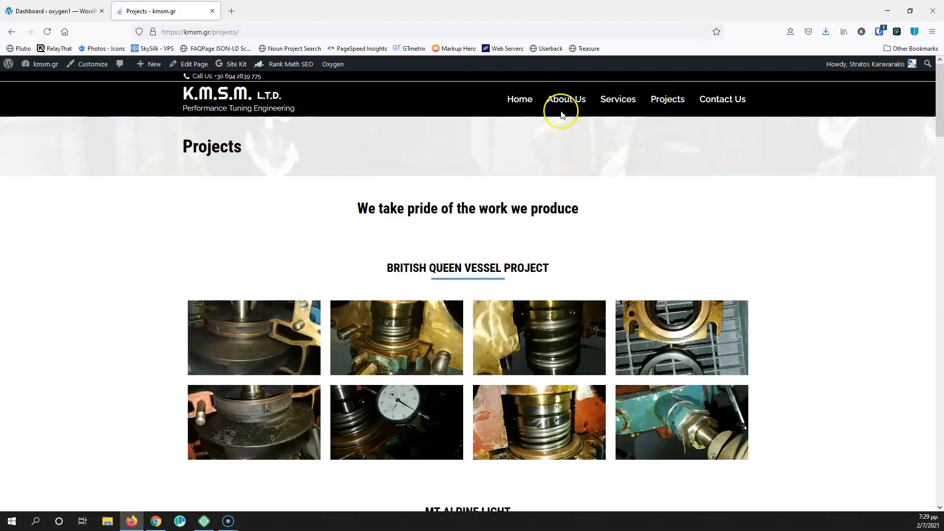
# Close the live site tab, regenerate Oxygen's CSS cache, and open a blank new page tab
pyautogui.click(211, 10)
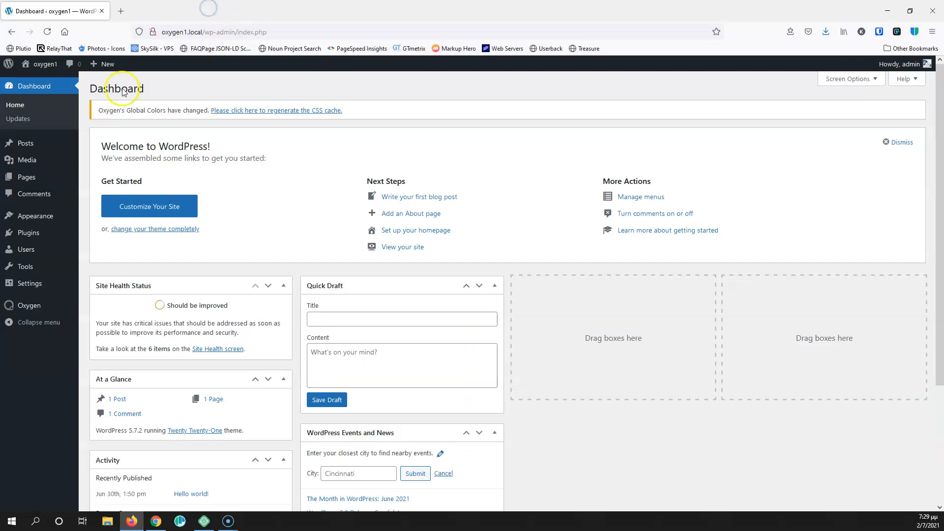
pyautogui.click(262, 111)
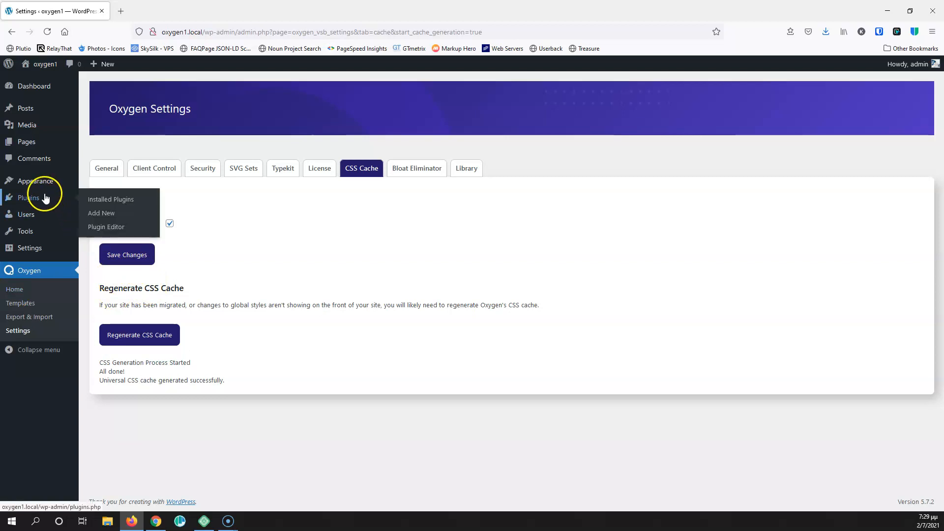
pyautogui.moveTo(27, 147)
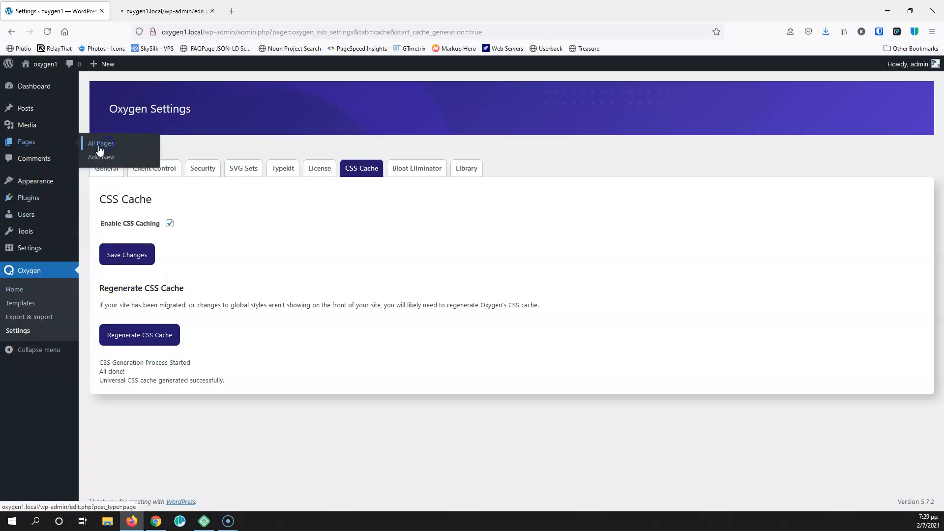
pyautogui.click(143, 10)
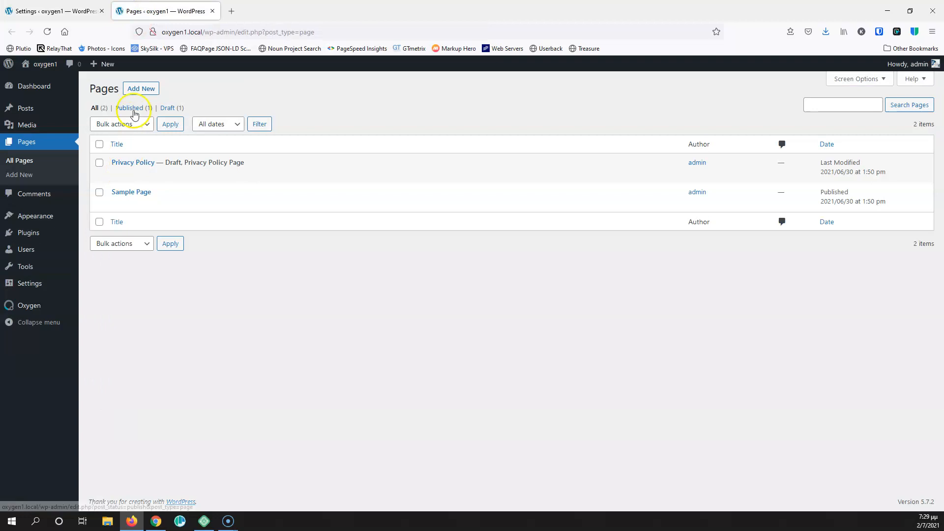
pyautogui.middleClick(142, 90)
pyautogui.middleClick(142, 90)
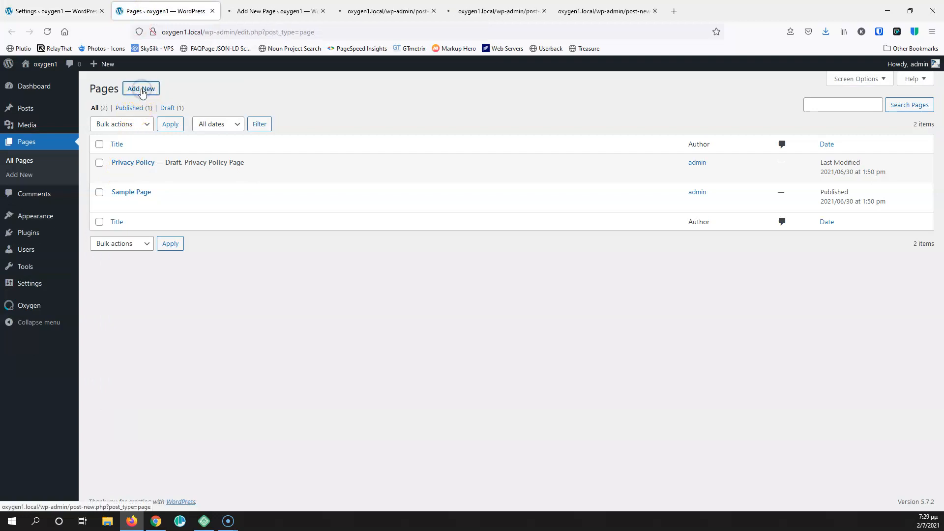
# Publish new pages titled Home and Contact
pyautogui.click(254, 11)
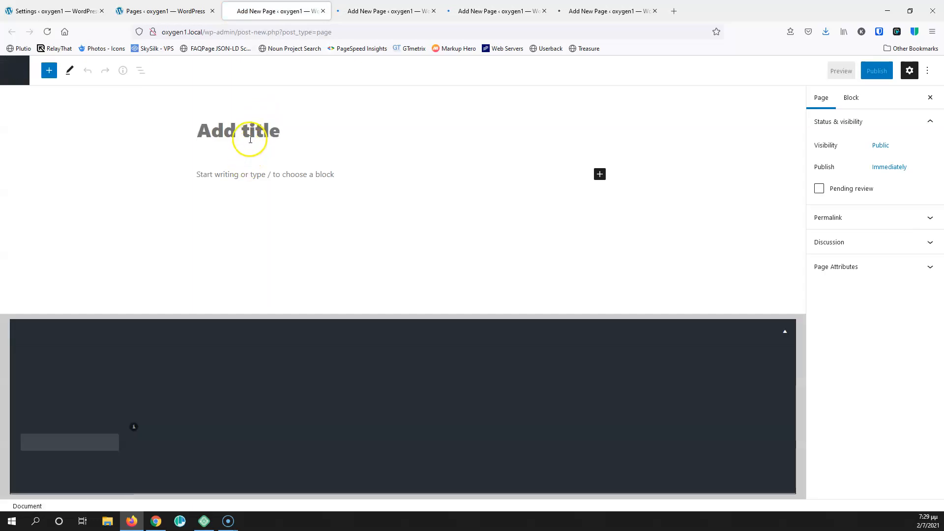
pyautogui.click(251, 138)
pyautogui.write('Home')
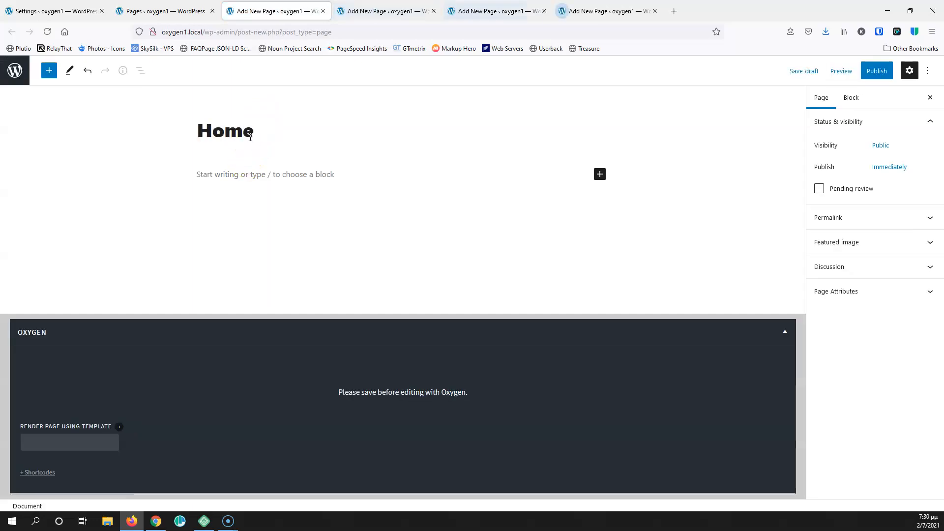
pyautogui.click(877, 72)
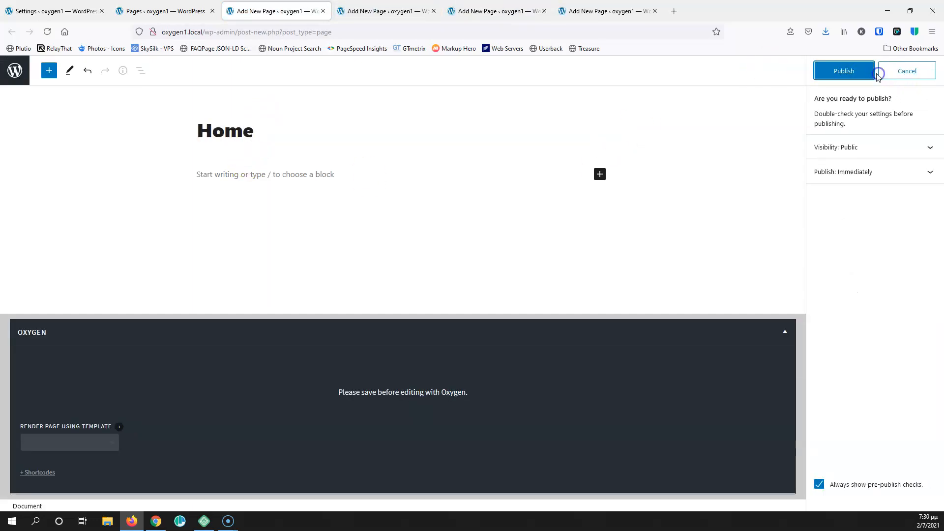
pyautogui.click(844, 71)
pyautogui.click(386, 11)
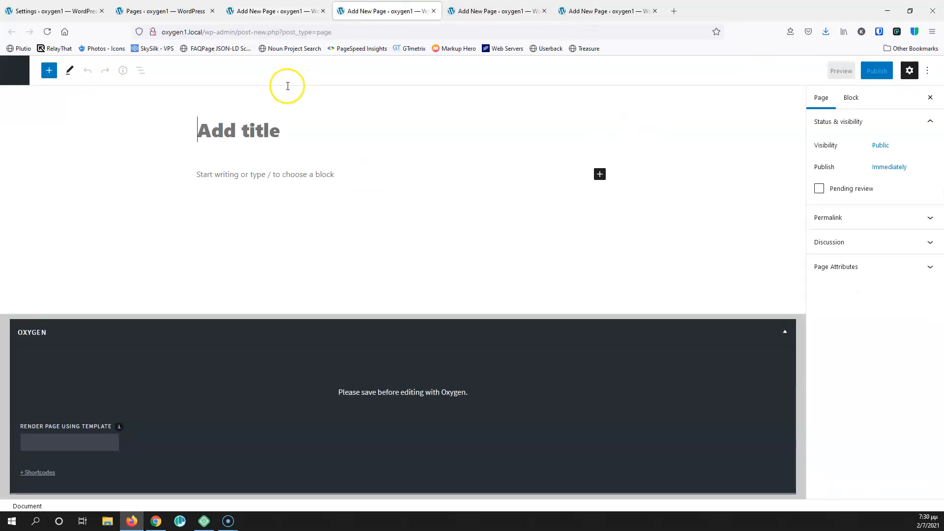
pyautogui.click(267, 120)
pyautogui.write('Contact')
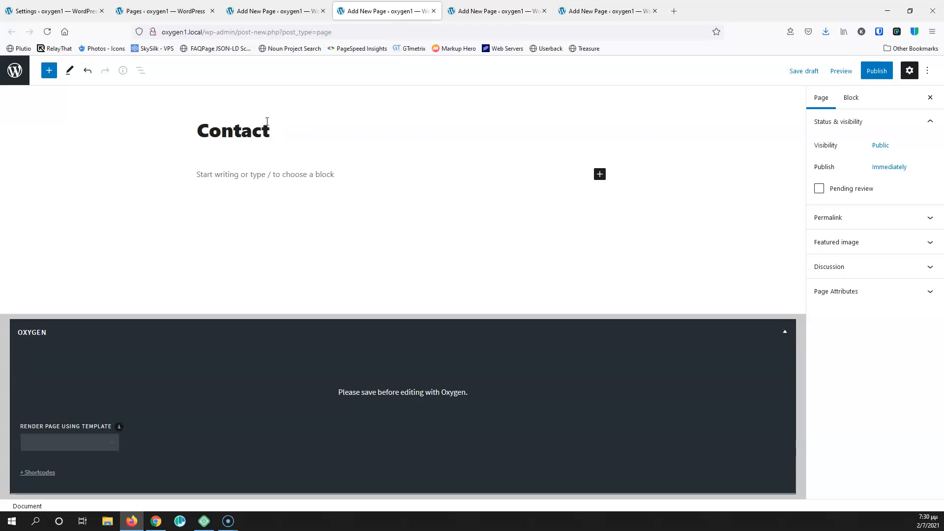
pyautogui.click(875, 71)
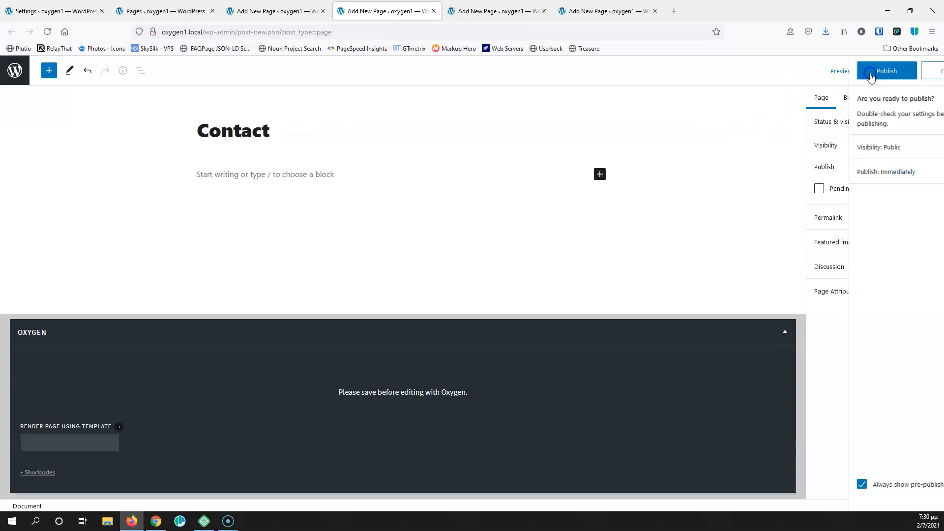
pyautogui.click(858, 71)
pyautogui.click(433, 11)
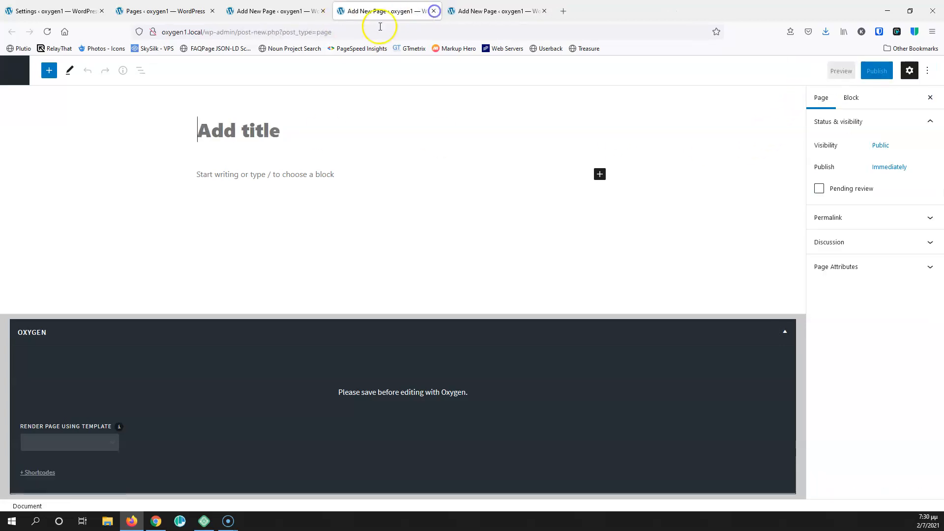
# Publish the About Us and Services pages, then return to the Pages list
pyautogui.click(258, 137)
pyautogui.write('About Us')
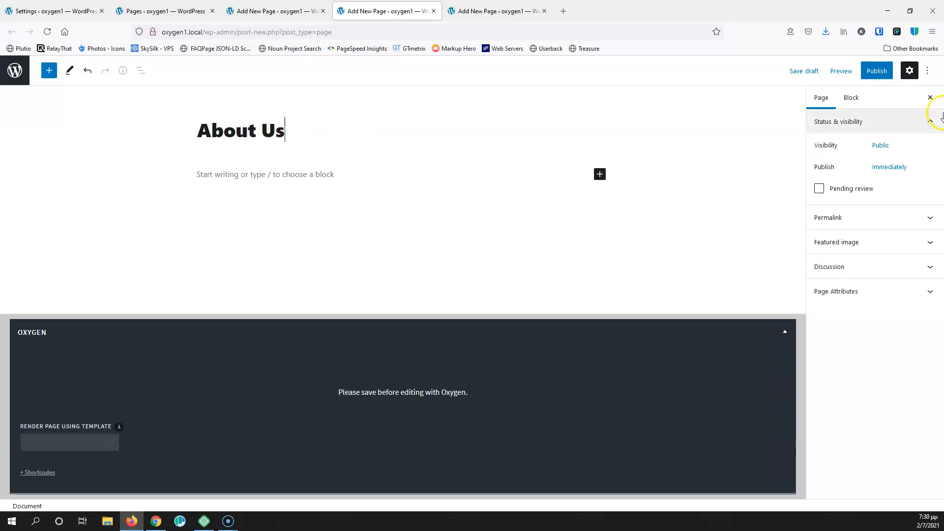
pyautogui.click(875, 70)
pyautogui.click(844, 73)
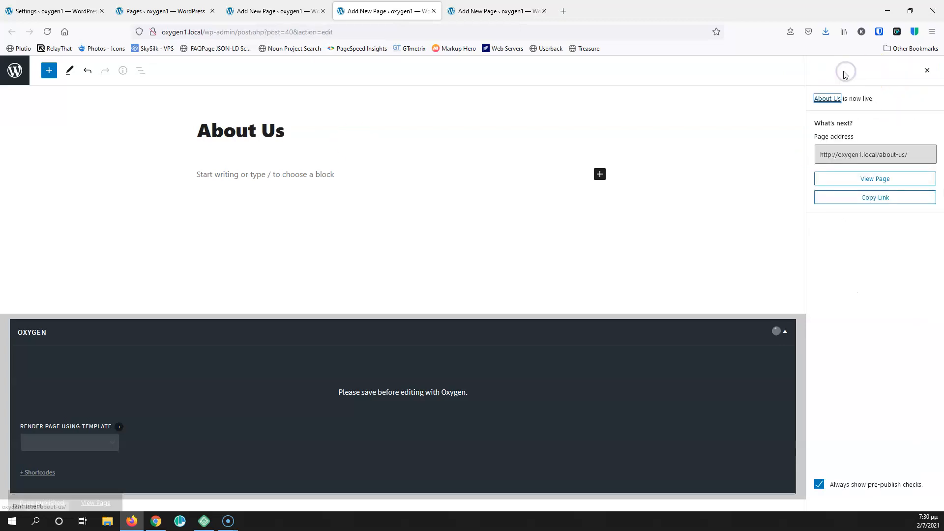
pyautogui.click(433, 11)
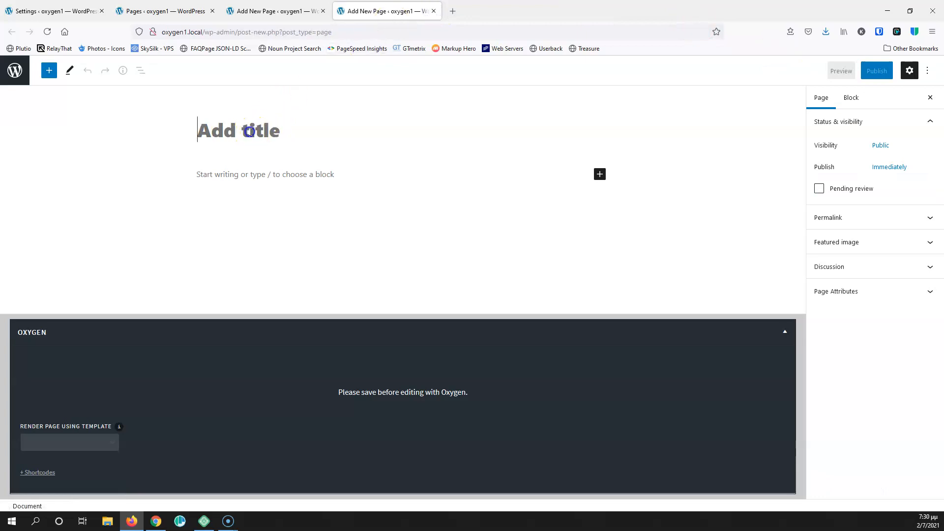
pyautogui.write('Services')
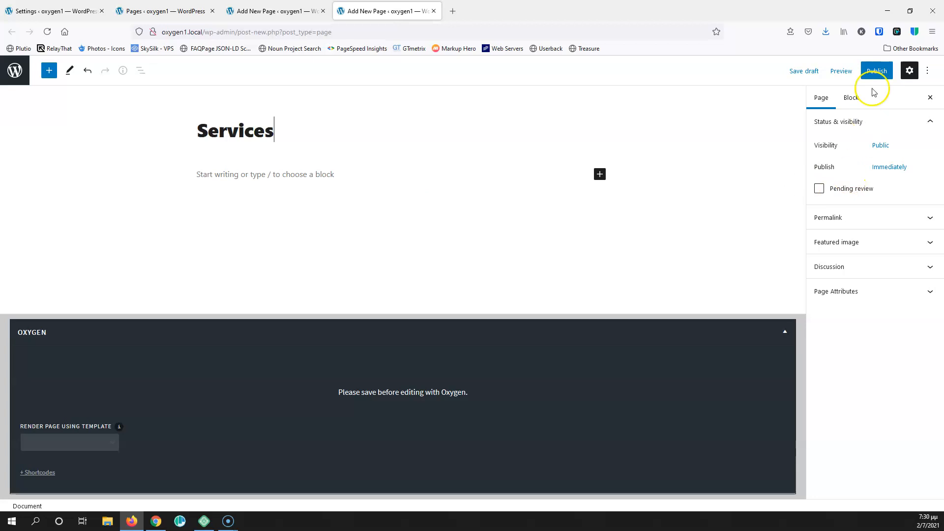
pyautogui.click(869, 72)
pyautogui.click(859, 73)
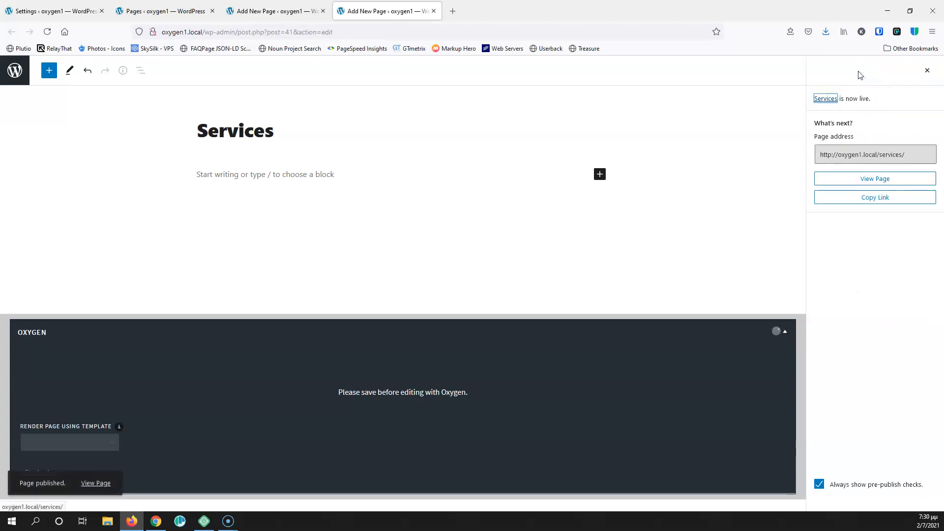
pyautogui.click(433, 11)
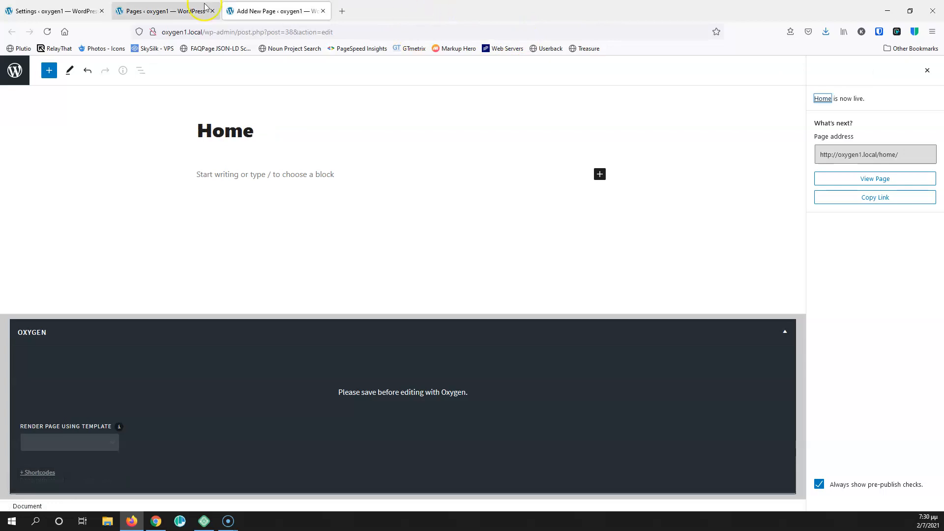
pyautogui.click(177, 9)
# Create a new navigation menu named Main
pyautogui.moveTo(69, 215)
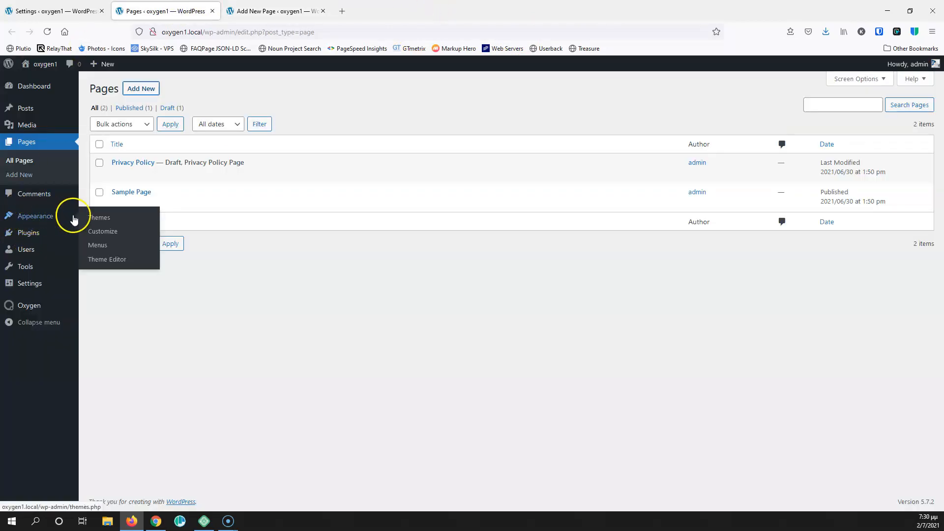
pyautogui.middleClick(98, 242)
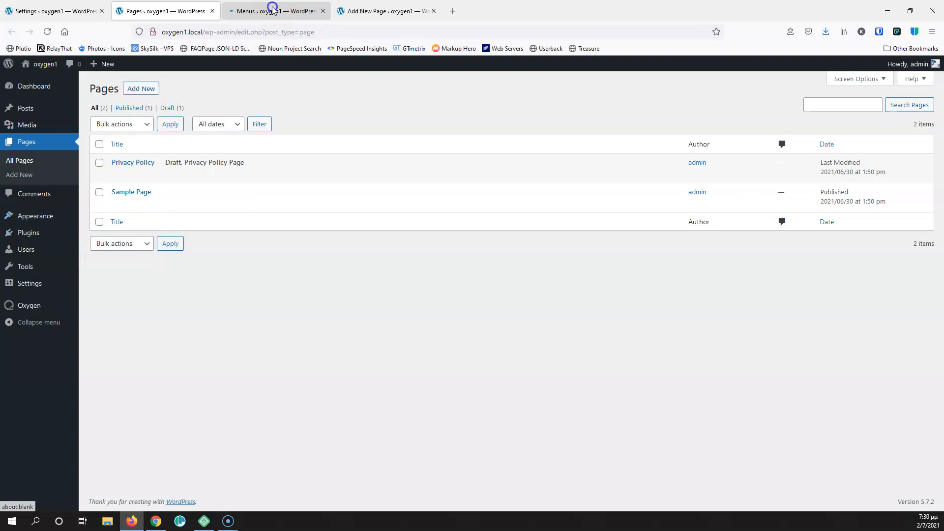
pyautogui.click(271, 10)
pyautogui.click(302, 201)
pyautogui.write('Main')
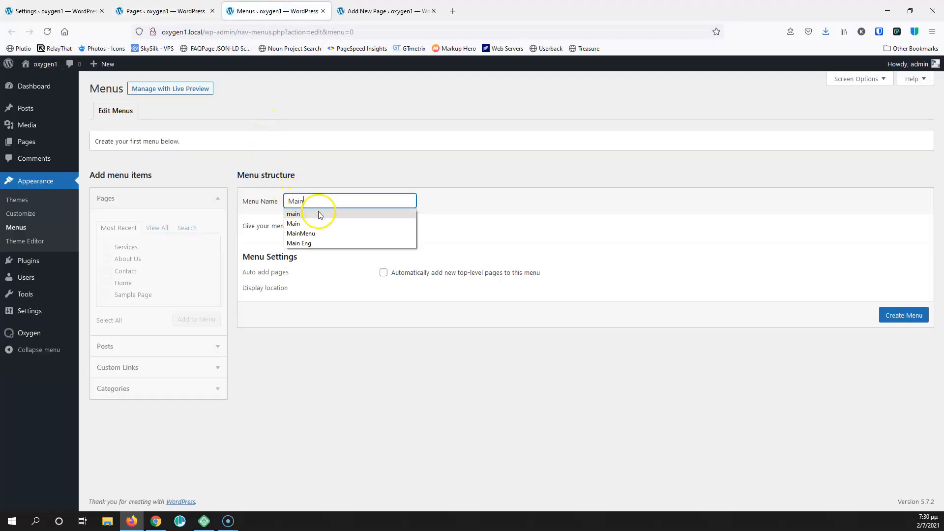
pyautogui.click(476, 214)
pyautogui.click(904, 315)
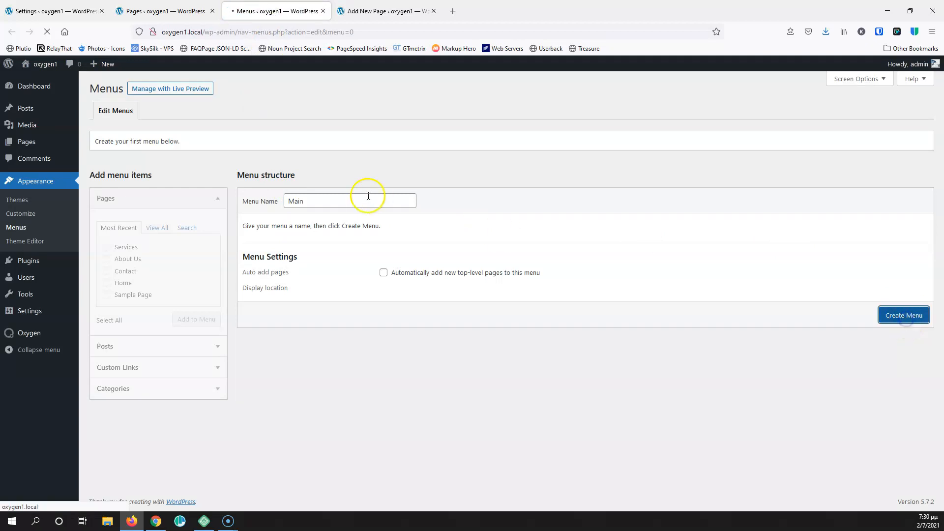
# Add the Services page to Main, move it above Contact, and save the menu
pyautogui.click(151, 227)
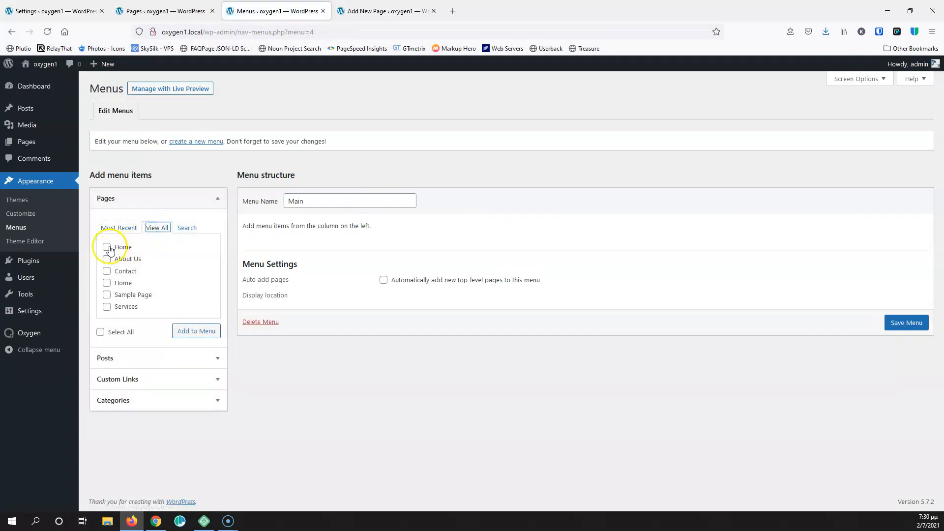
pyautogui.click(106, 306)
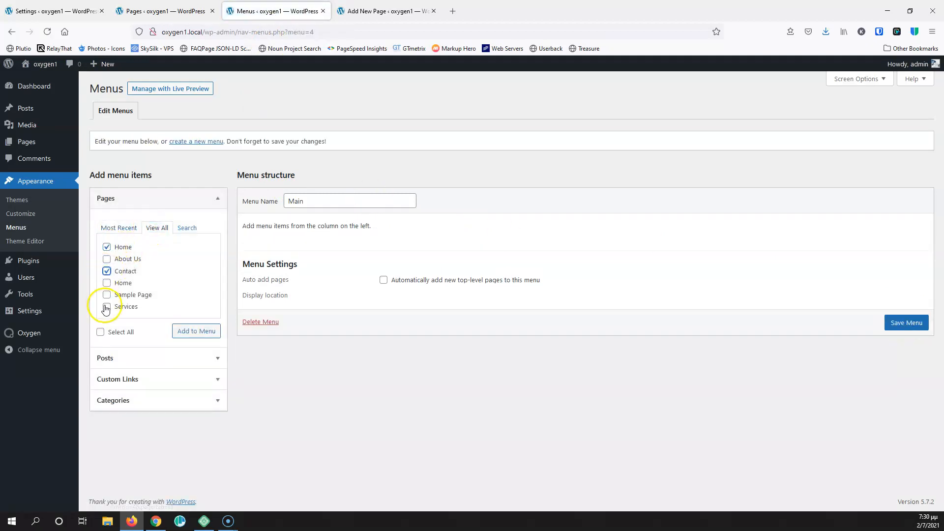
pyautogui.click(189, 329)
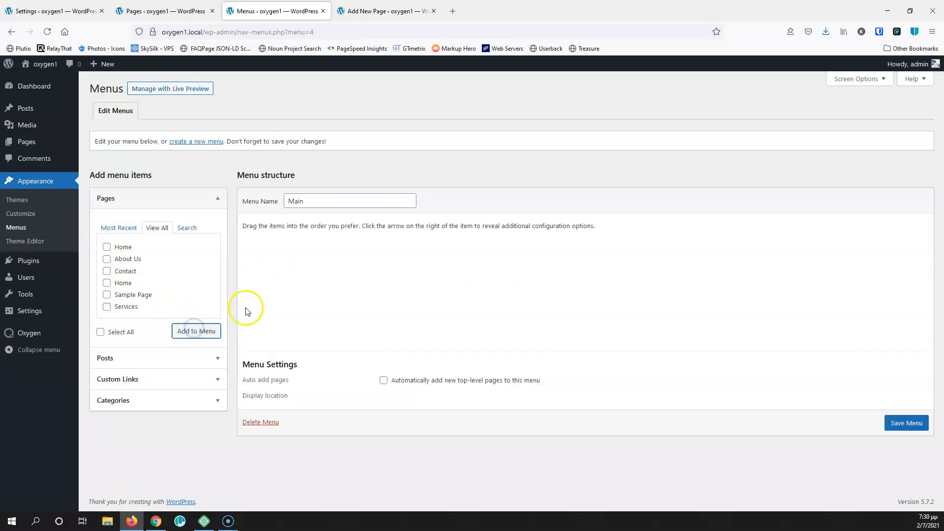
pyautogui.moveTo(284, 322); pyautogui.dragTo(282, 301)
pyautogui.click(897, 424)
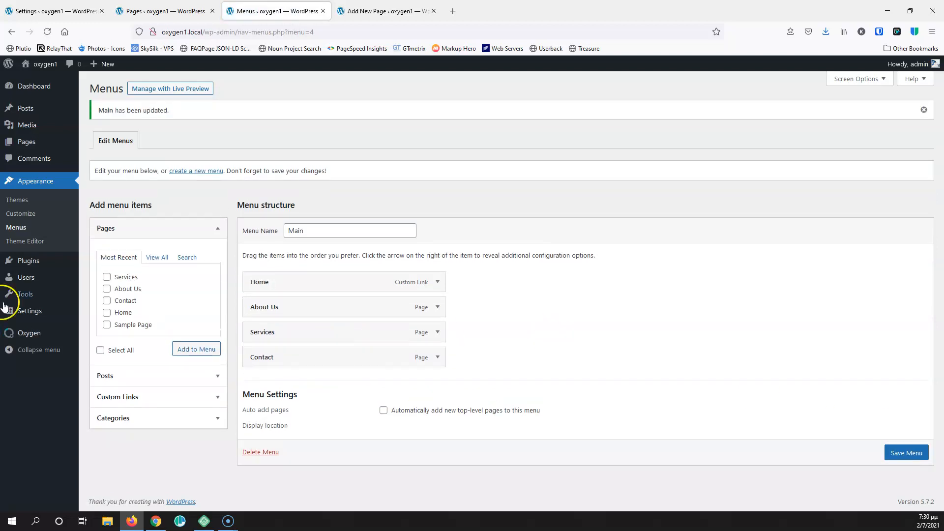
# Make the static Home page the site's homepage in Reading Settings, save, and close the tab
pyautogui.moveTo(27, 314)
pyautogui.click(98, 340)
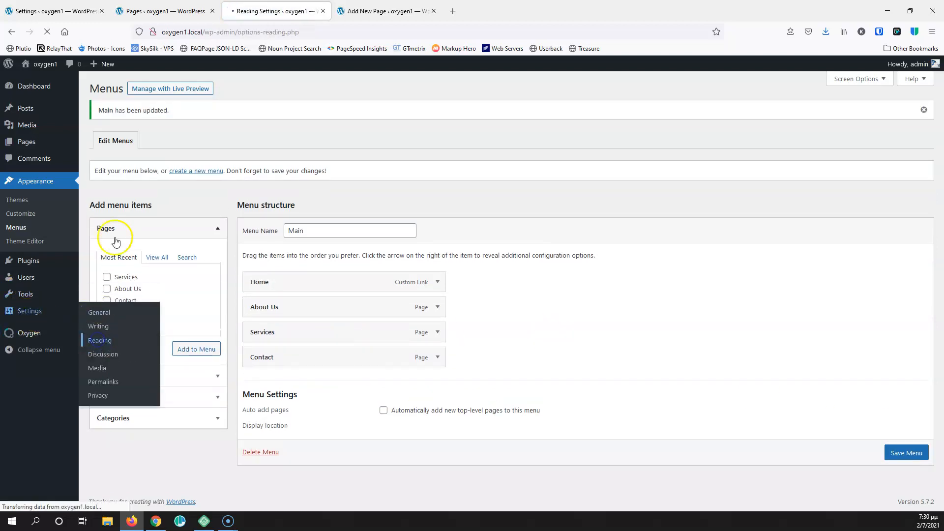
pyautogui.click(195, 131)
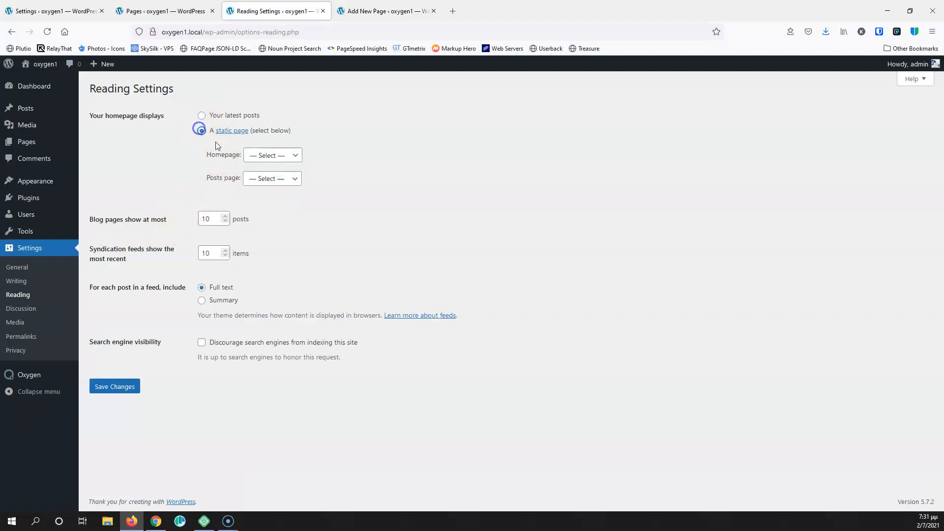
pyautogui.click(273, 155)
pyautogui.click(260, 215)
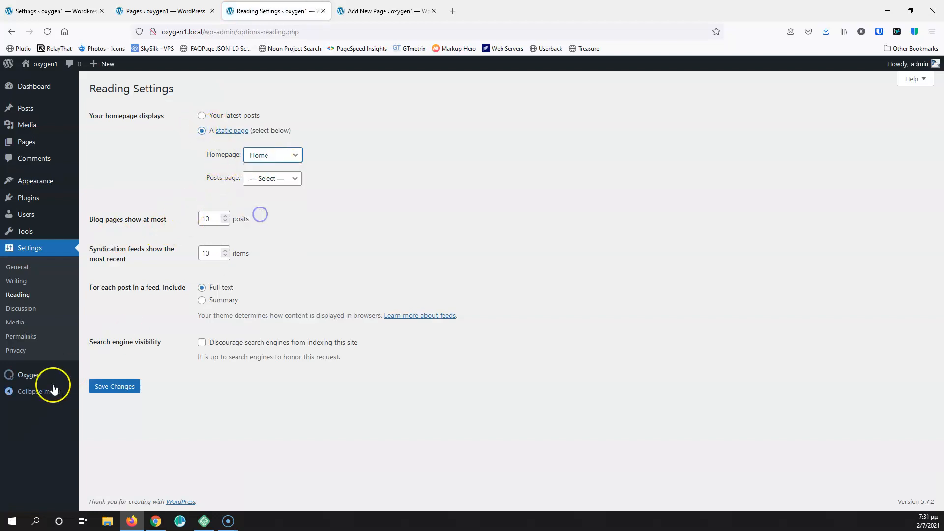
pyautogui.click(109, 387)
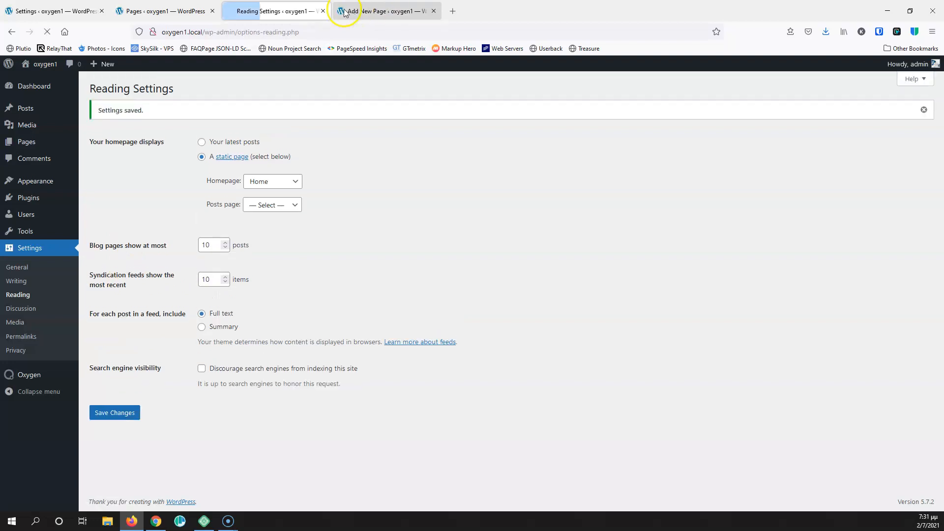
pyautogui.click(323, 10)
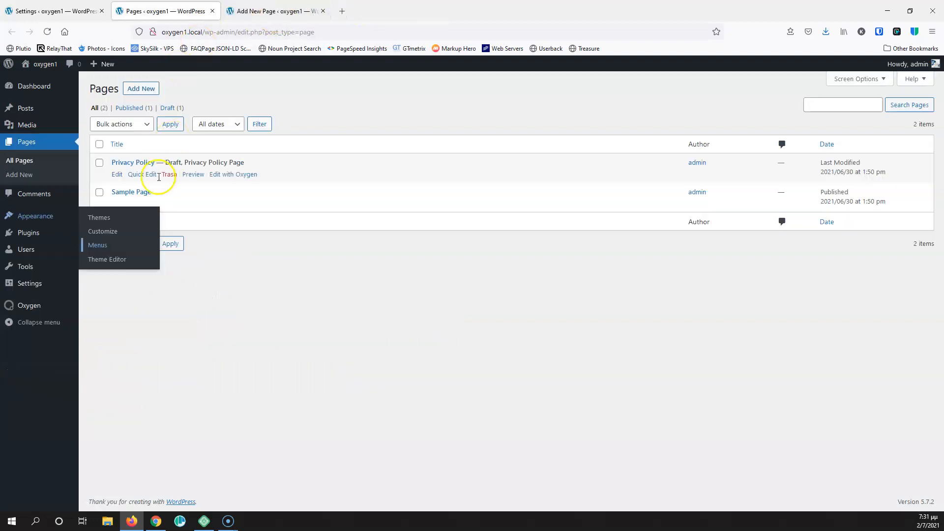
# Return to the published Home page and launch it in the Oxygen visual editor
pyautogui.click(263, 5)
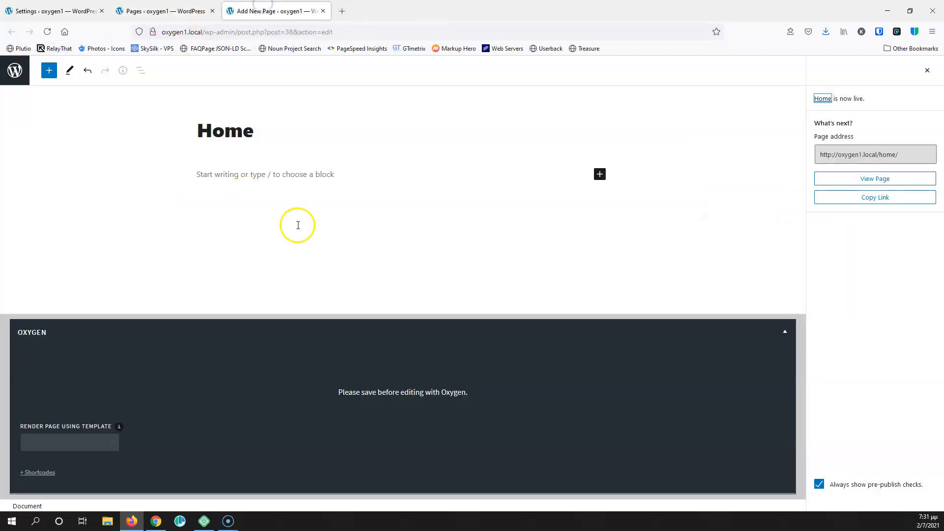
pyautogui.click(926, 74)
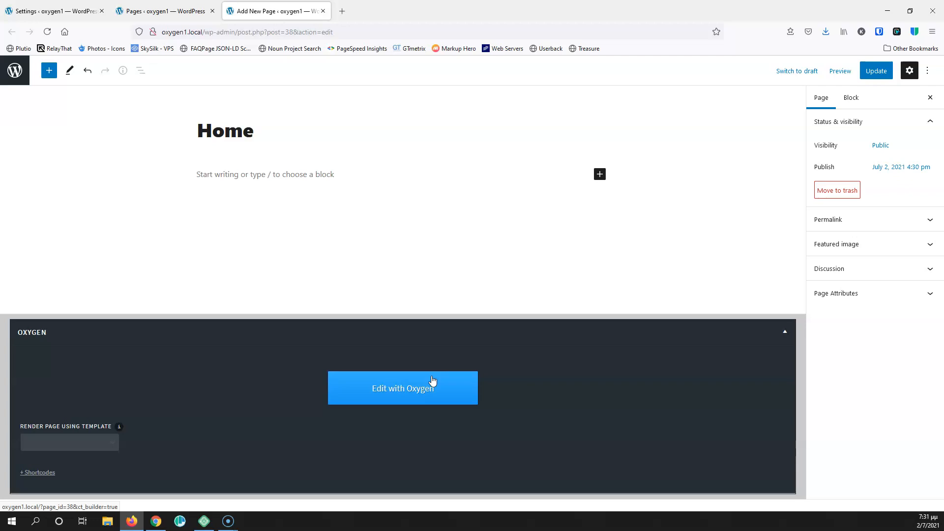
pyautogui.click(413, 401)
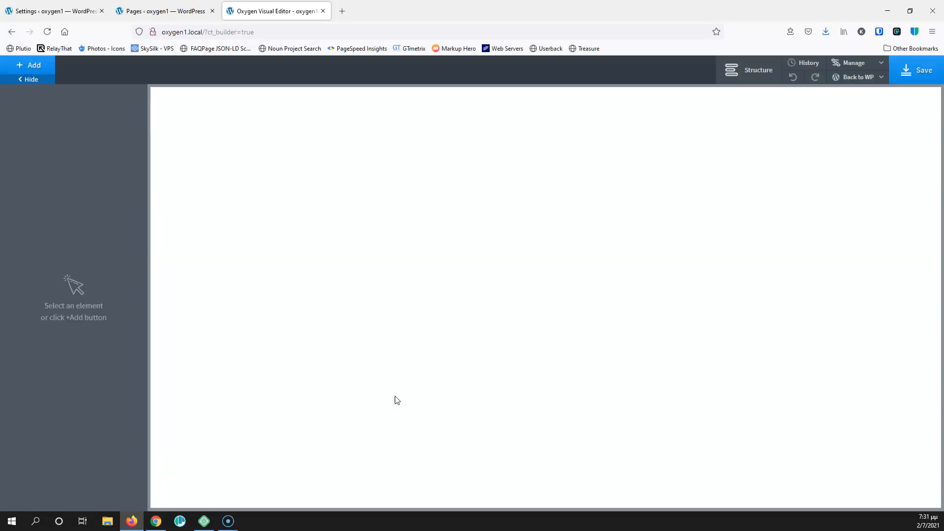
# Add a Section to the Home page, show the Structure tree, and search components for 'im'
pyautogui.click(36, 67)
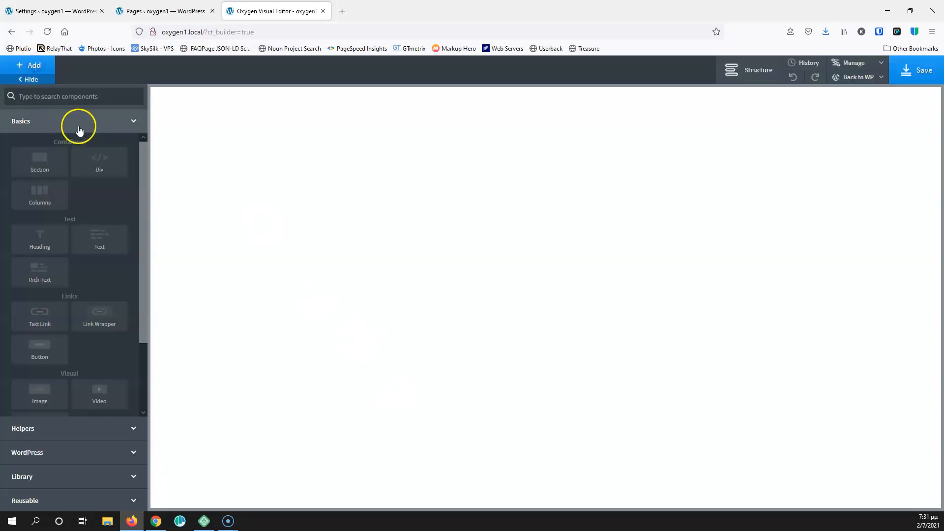
pyautogui.click(39, 158)
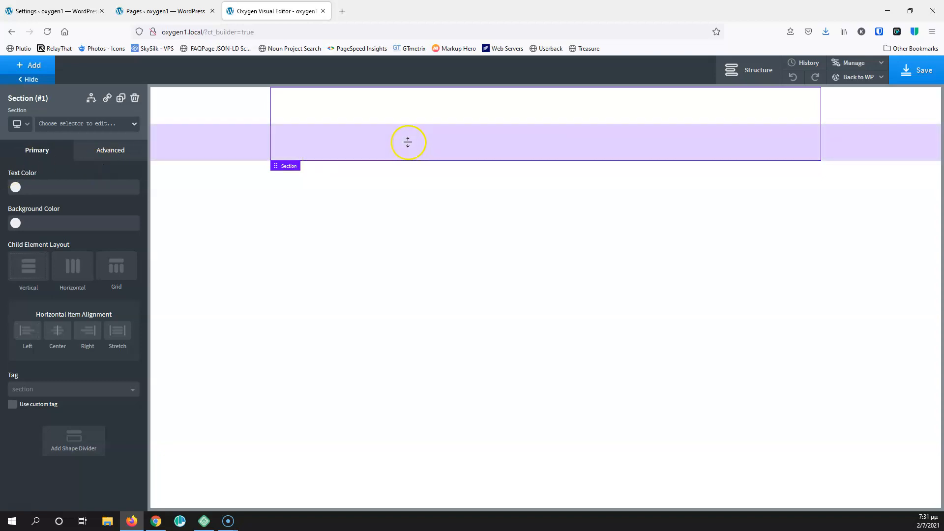
pyautogui.click(762, 69)
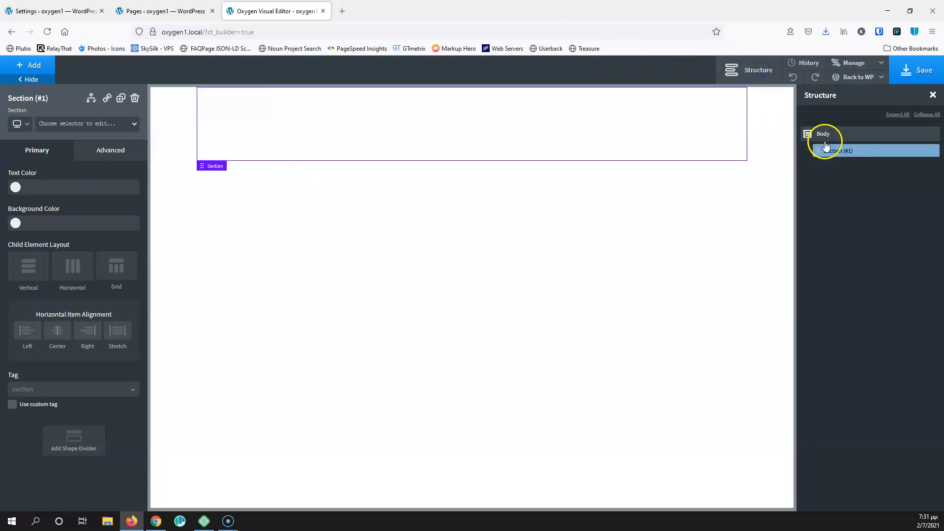
pyautogui.click(34, 65)
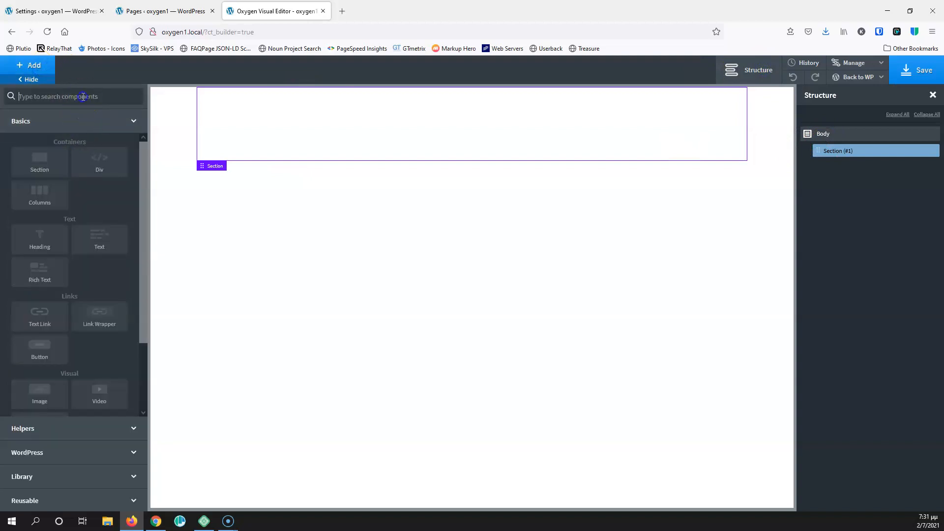
pyautogui.write('image')
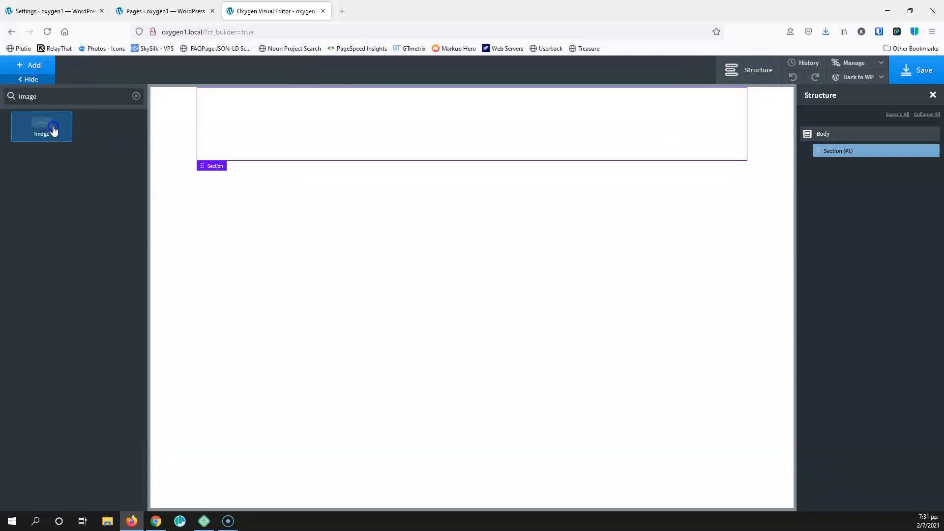
# Insert an Image showing slider1.jpg into the Section, then select Section (#1)
pyautogui.click(55, 131)
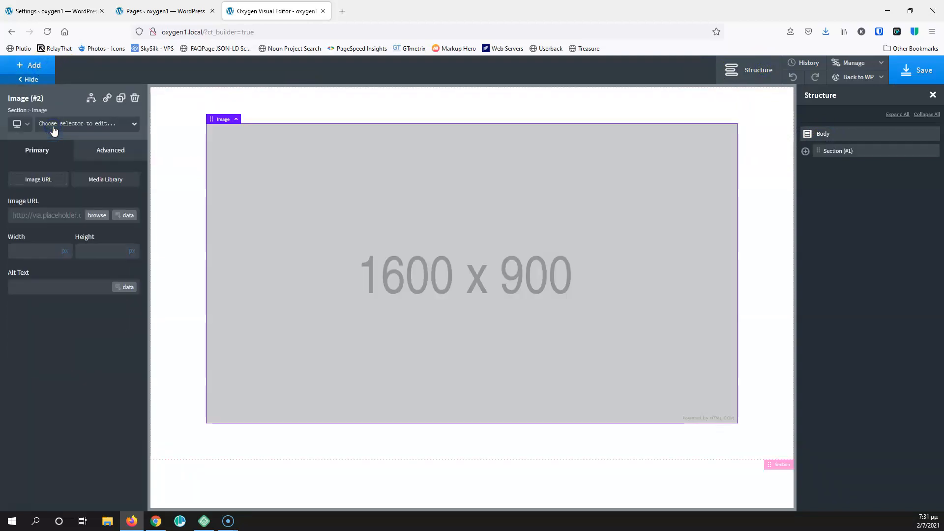
pyautogui.click(98, 216)
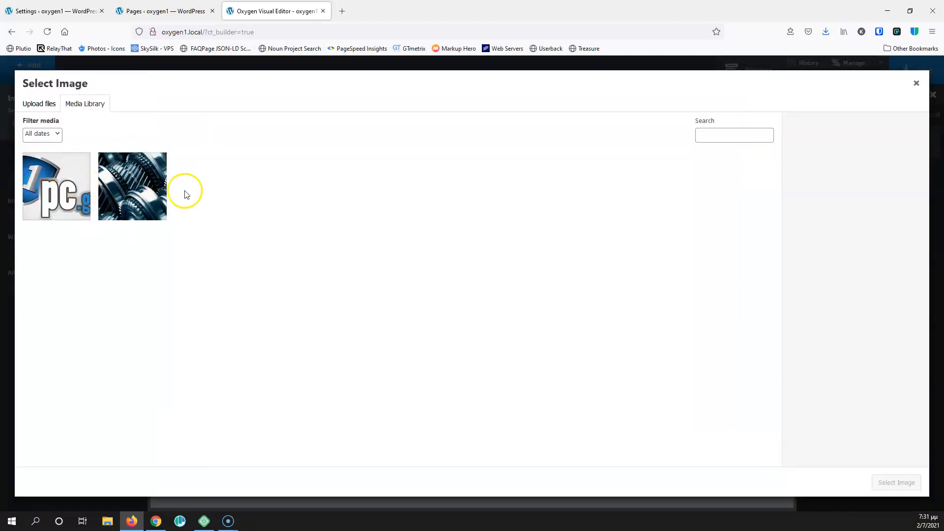
pyautogui.click(120, 193)
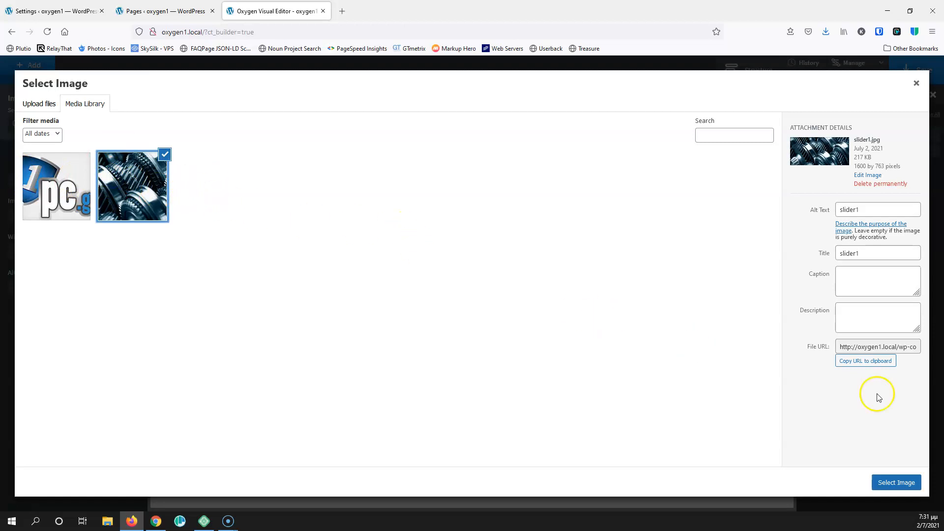
pyautogui.click(896, 482)
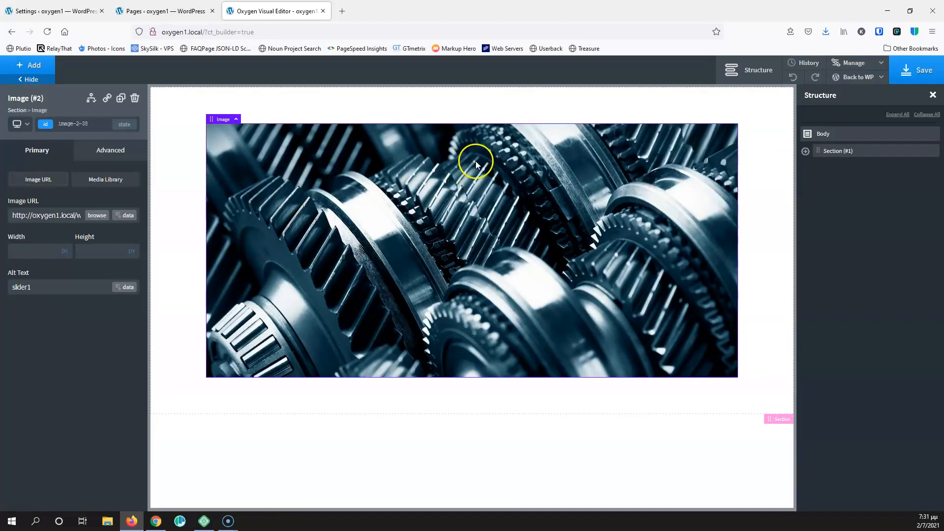
pyautogui.click(860, 151)
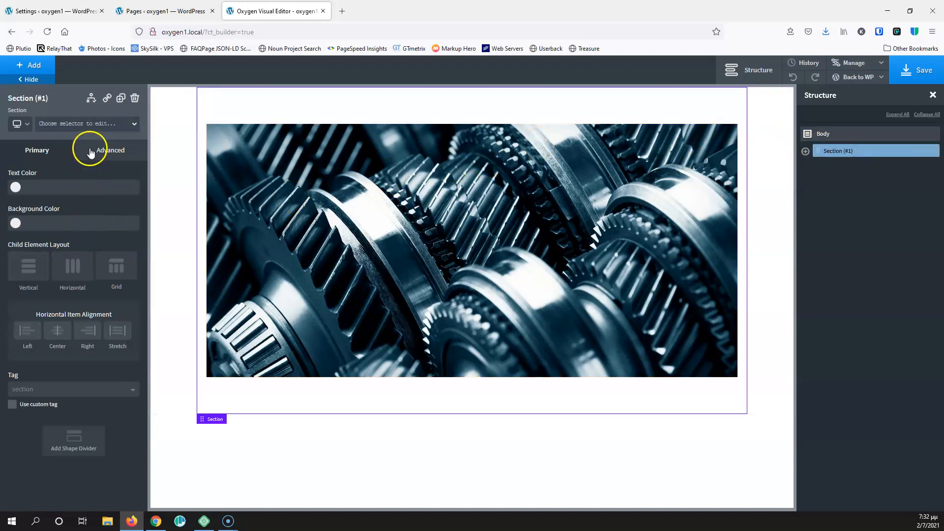
# Set the Section's container width to full width
pyautogui.click(111, 150)
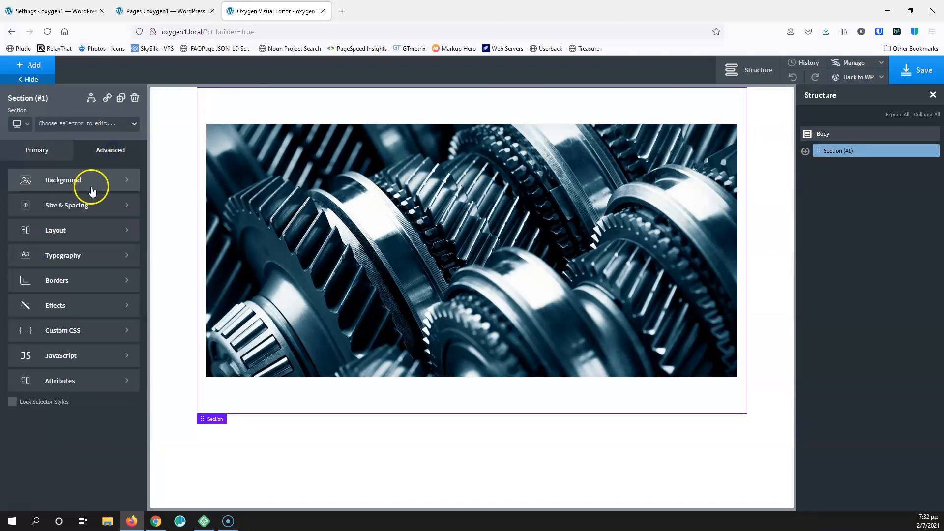
pyautogui.click(80, 206)
pyautogui.click(46, 355)
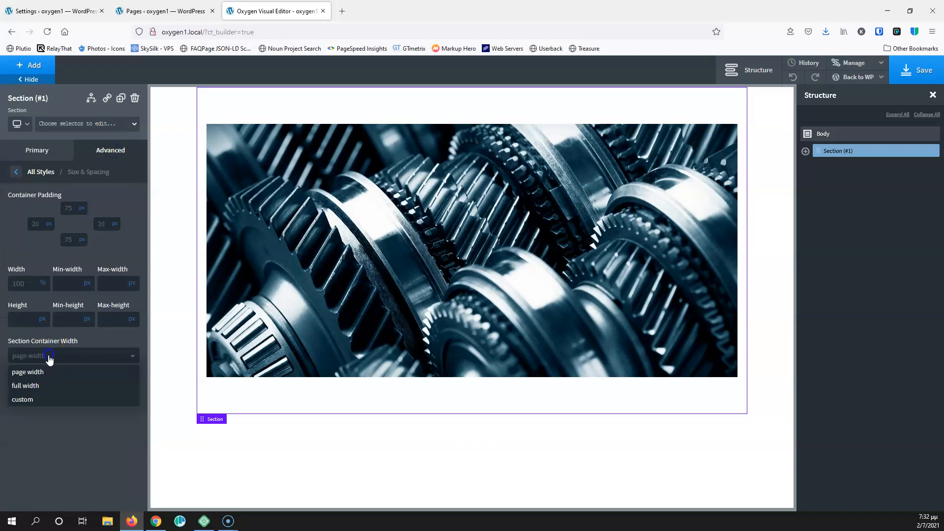
pyautogui.click(48, 385)
# Set the Section's top, left, right and bottom padding to 0
pyautogui.click(16, 172)
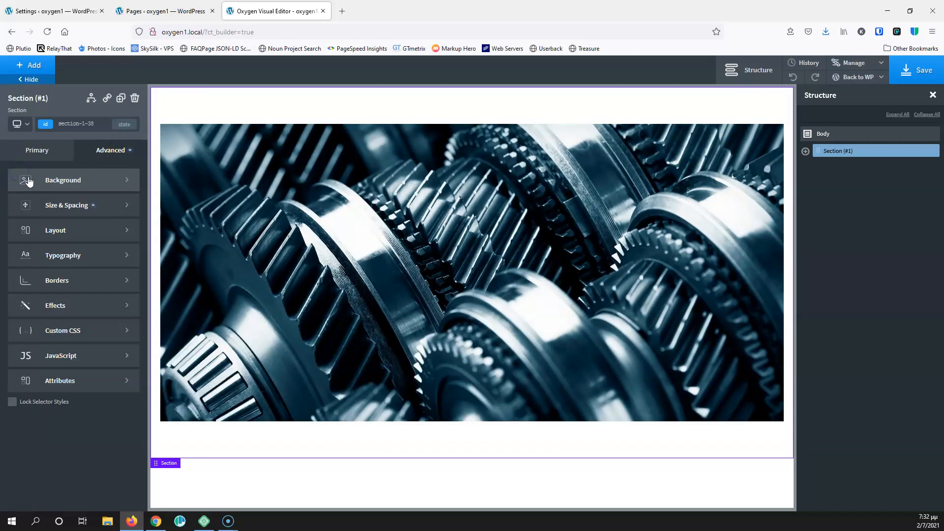
pyautogui.click(63, 219)
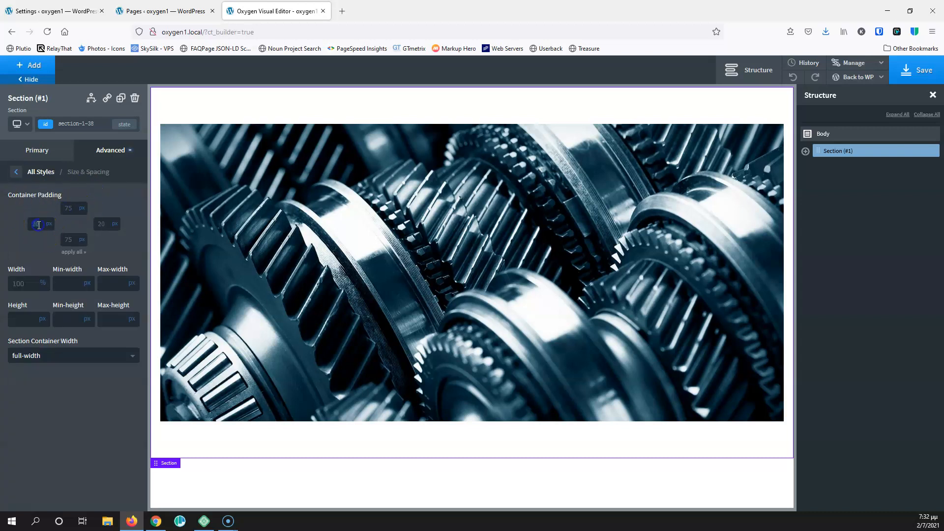
pyautogui.write('0')
pyautogui.click(79, 230)
pyautogui.write('0')
pyautogui.click(74, 213)
pyautogui.write('0')
pyautogui.click(69, 242)
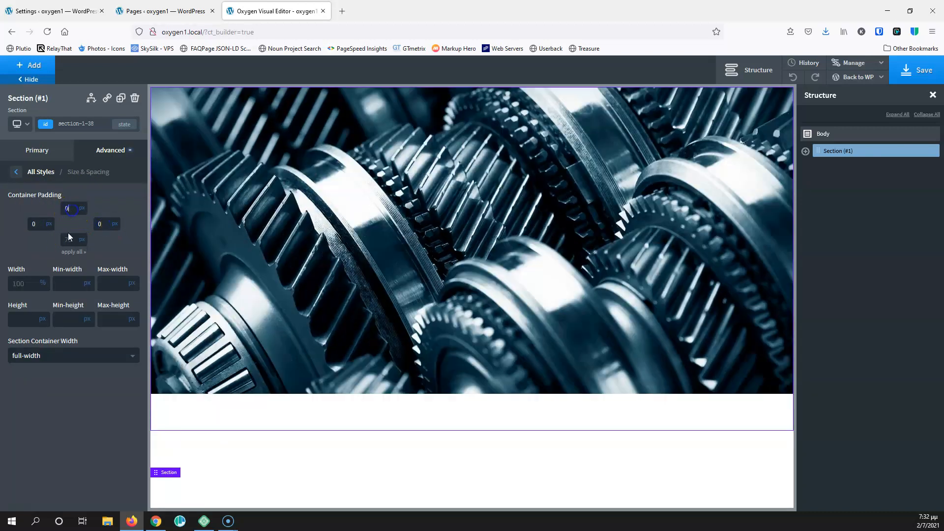
pyautogui.write('0')
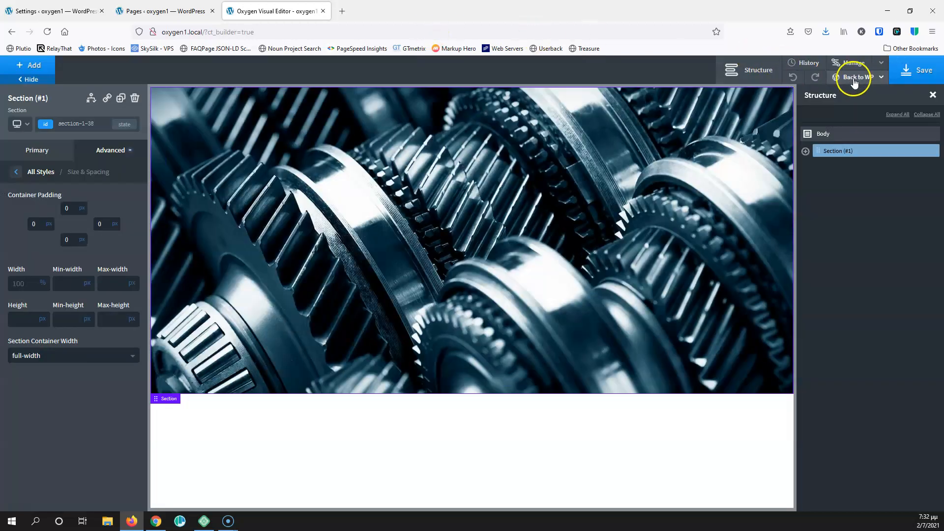
# View the Home page on the live site
pyautogui.click(880, 78)
pyautogui.click(854, 109)
pyautogui.click(393, 12)
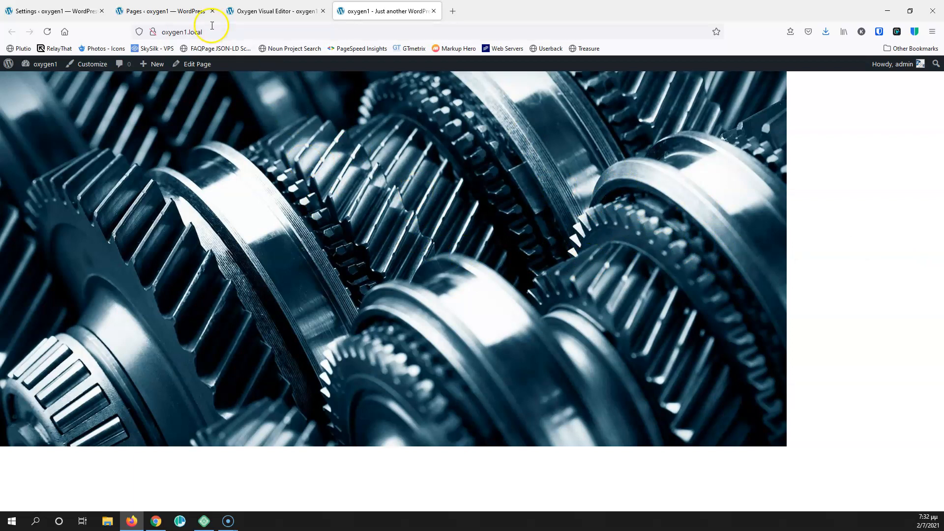
# Back in the editor, reselect the gears image and browse slider1.jpg, then close the media window
pyautogui.click(265, 10)
pyautogui.click(290, 165)
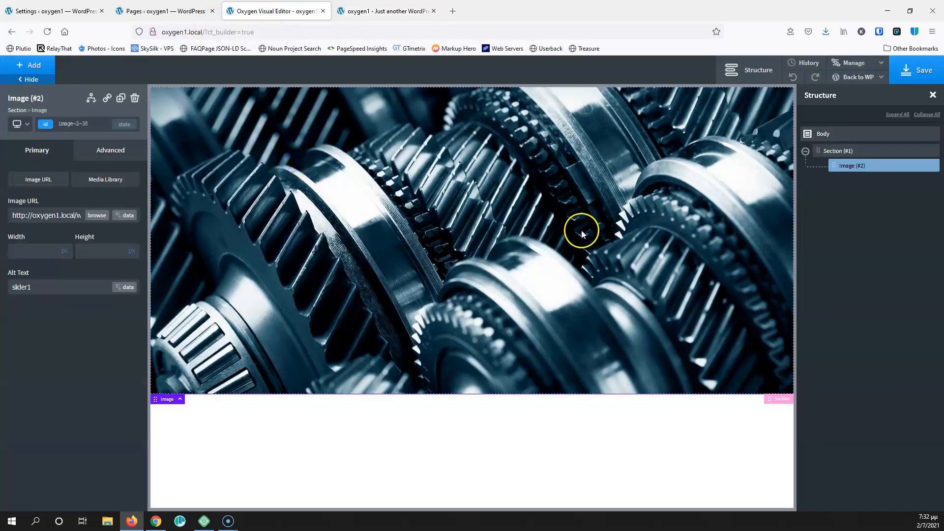
pyautogui.click(96, 216)
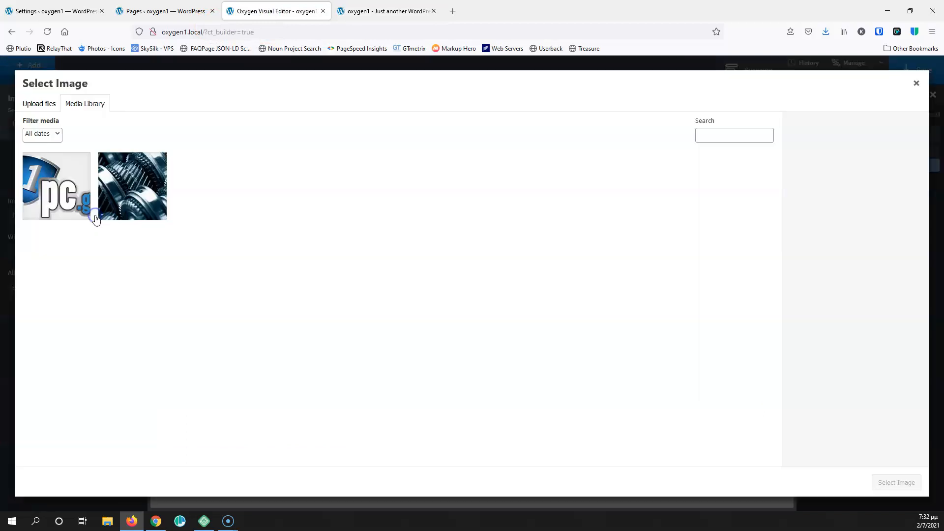
pyautogui.click(103, 178)
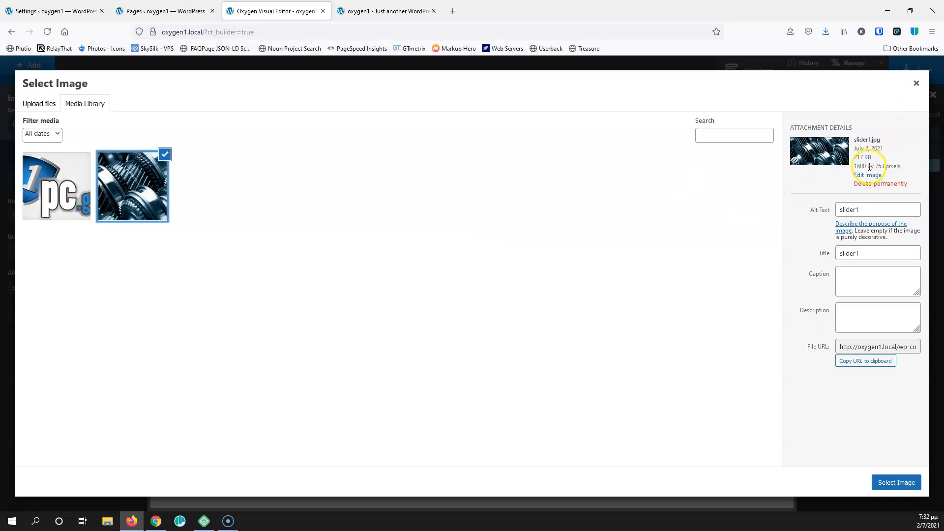
pyautogui.click(916, 84)
# Set the gear image's width to 100% and save the page
pyautogui.click(361, 219)
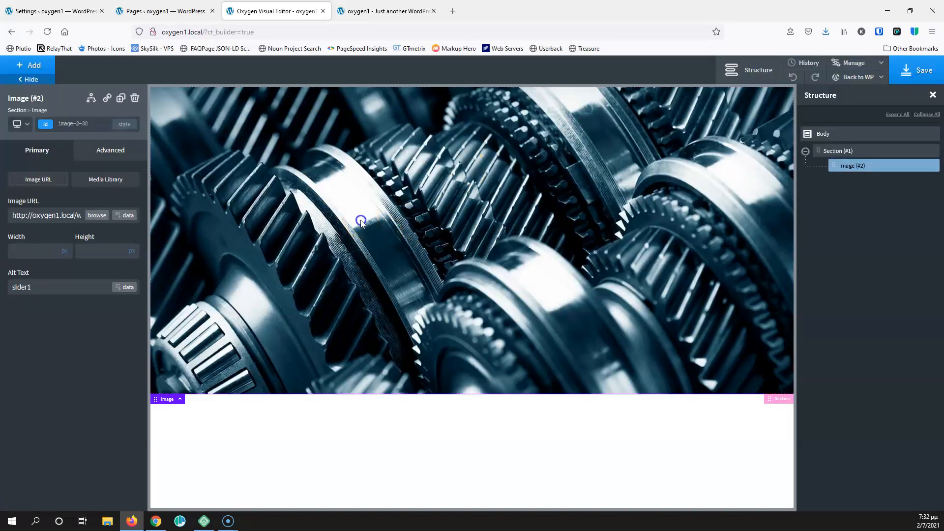
pyautogui.click(112, 150)
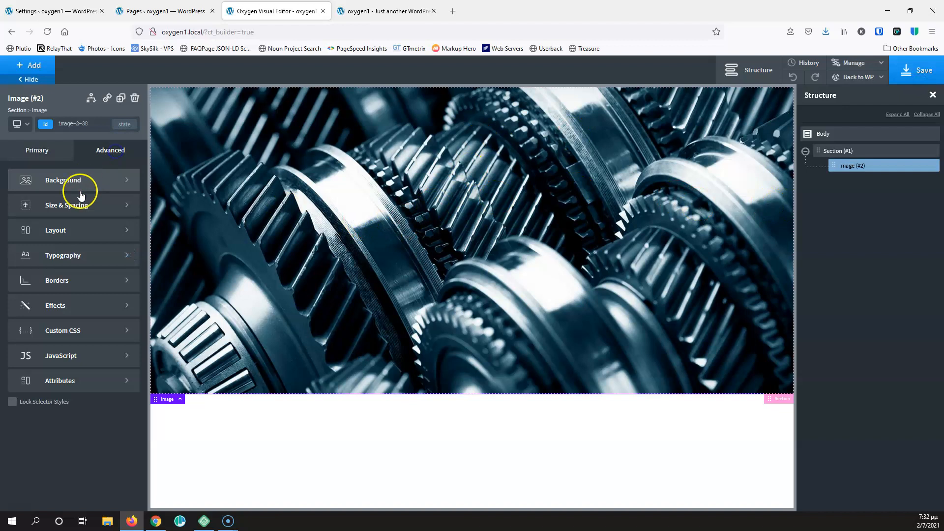
pyautogui.click(77, 206)
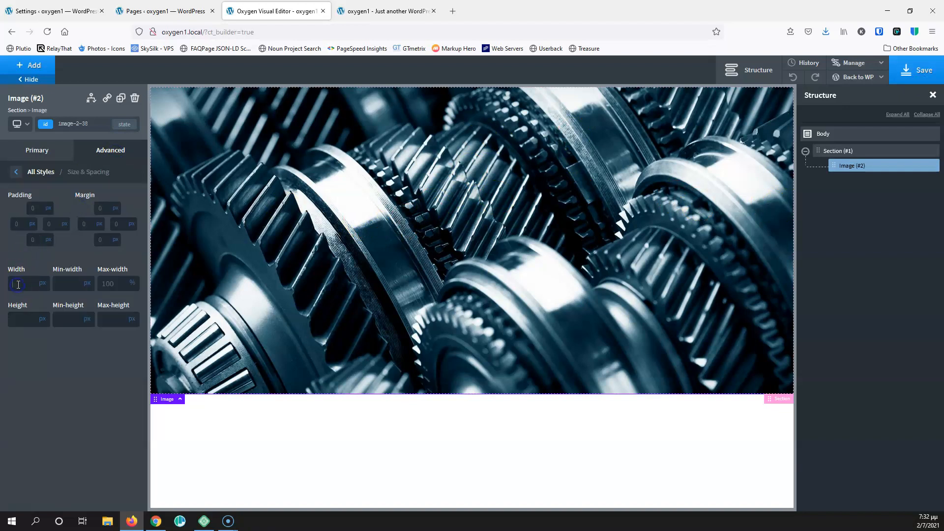
pyautogui.write('100')
pyautogui.click(42, 284)
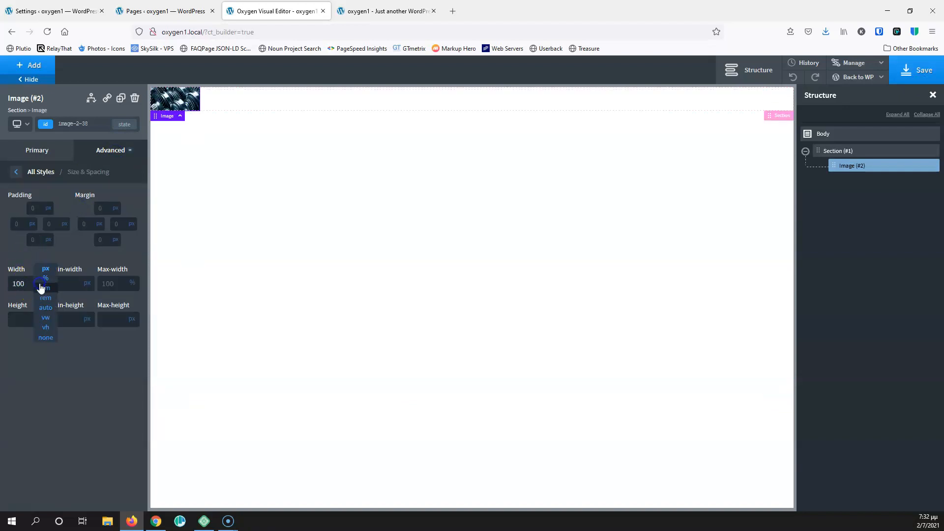
pyautogui.click(46, 279)
pyautogui.click(920, 70)
# Reload the live homepage to check the full-width image, then return to the editor
pyautogui.click(381, 11)
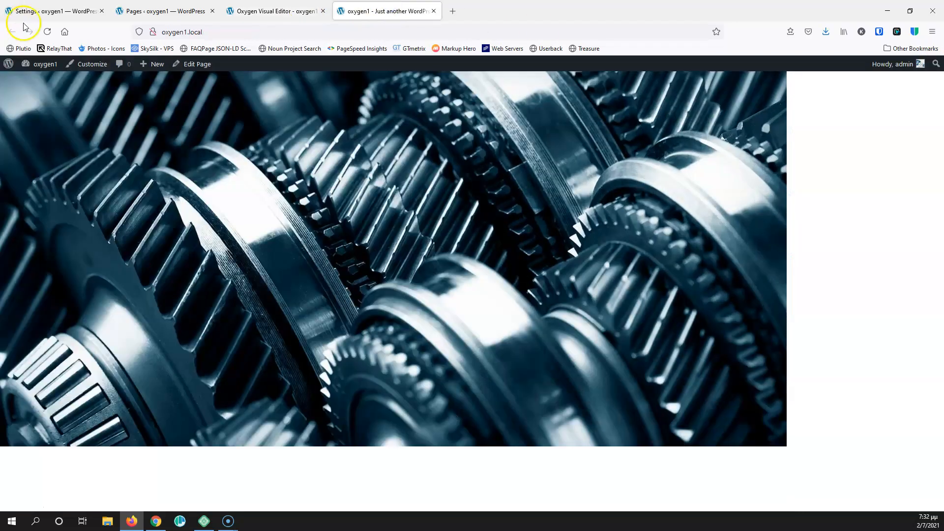
pyautogui.click(47, 32)
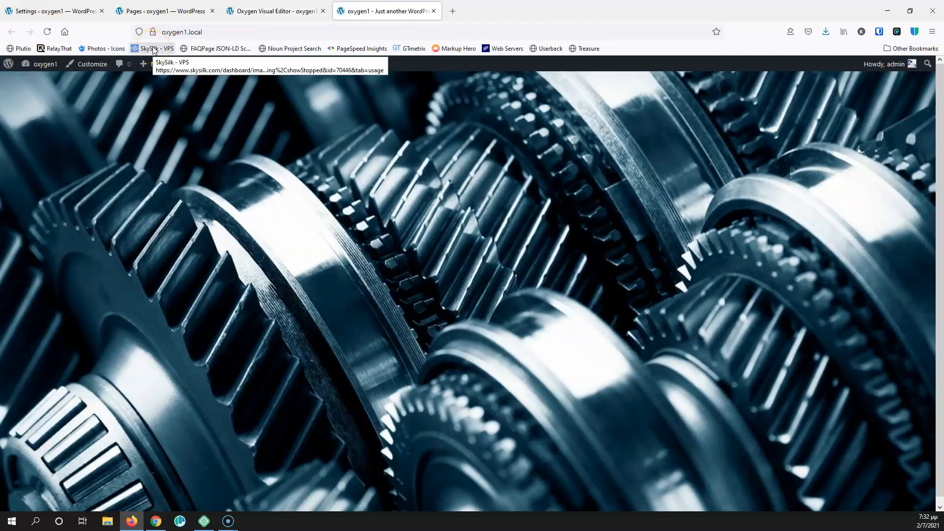
pyautogui.scroll(-1, 749, 251)
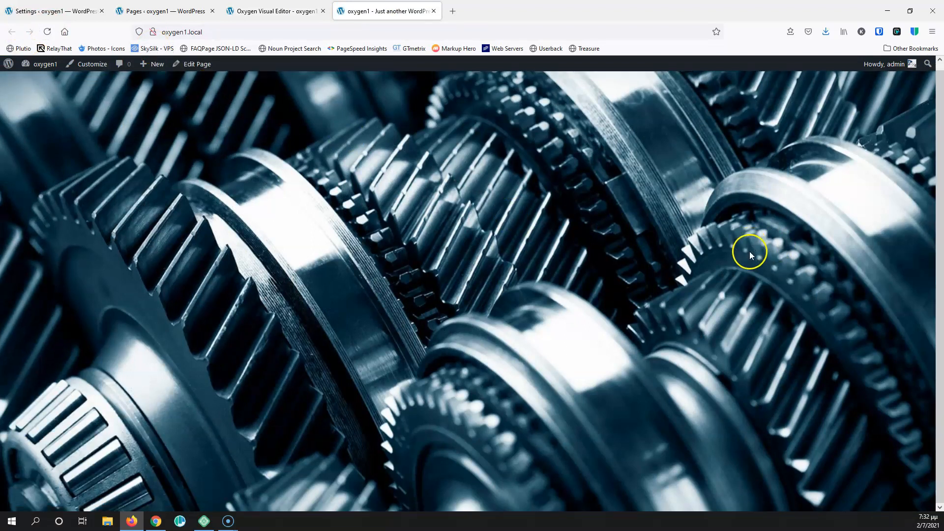
pyautogui.scroll(1, 443, 363)
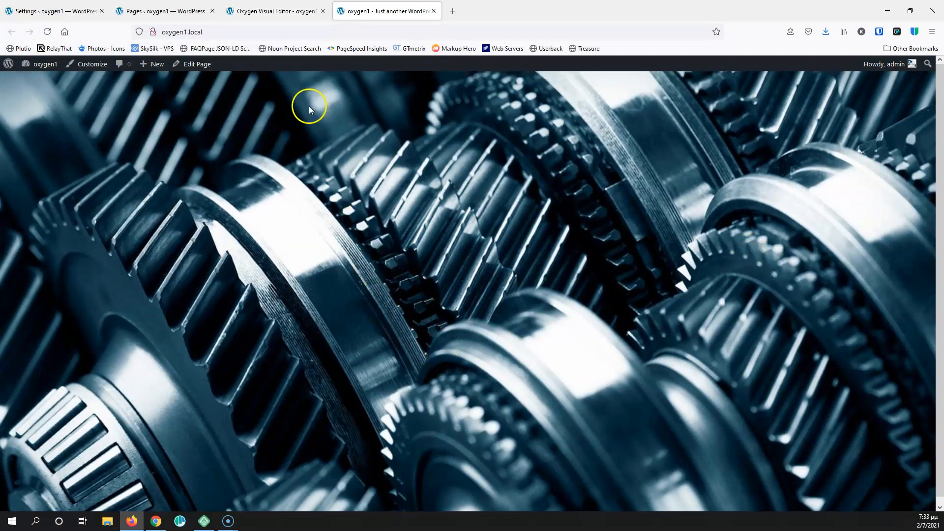
pyautogui.click(284, 15)
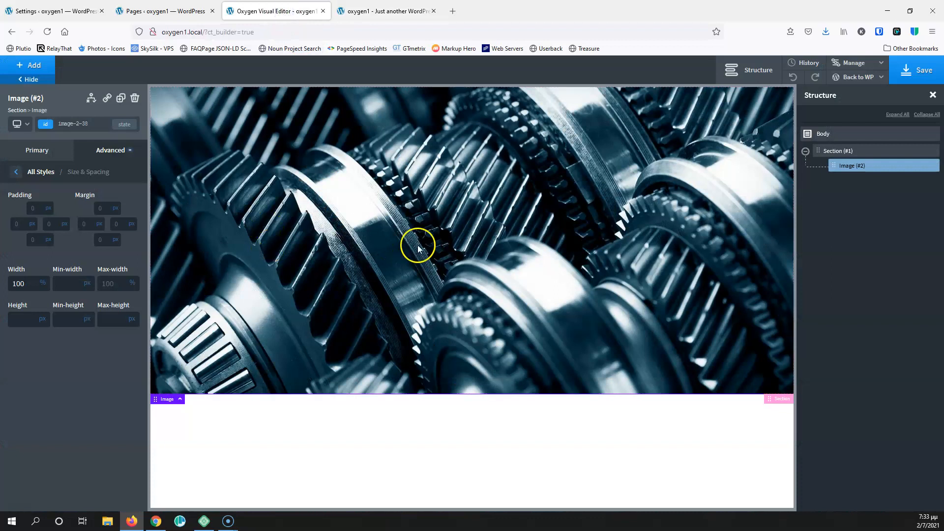
# Replace the gear-image section with a new section using slider1.jpg as its background image
pyautogui.click(932, 152)
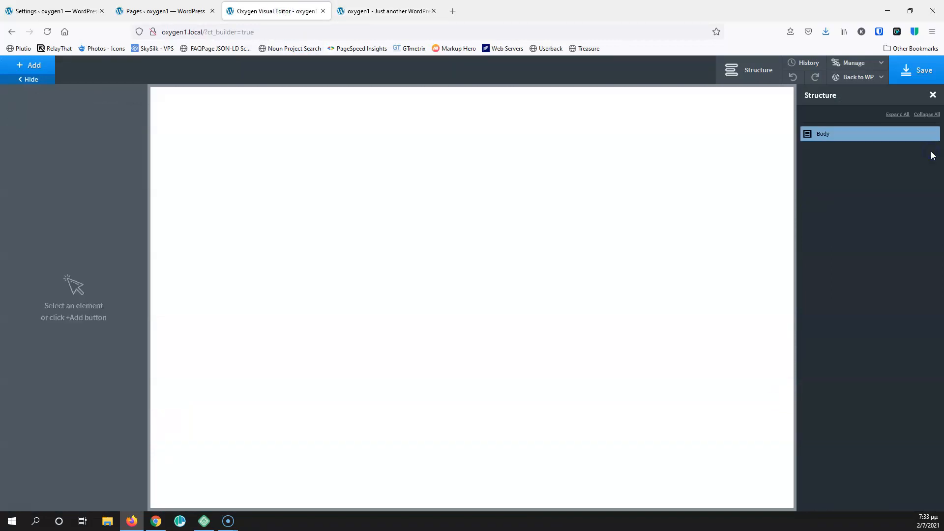
pyautogui.click(37, 65)
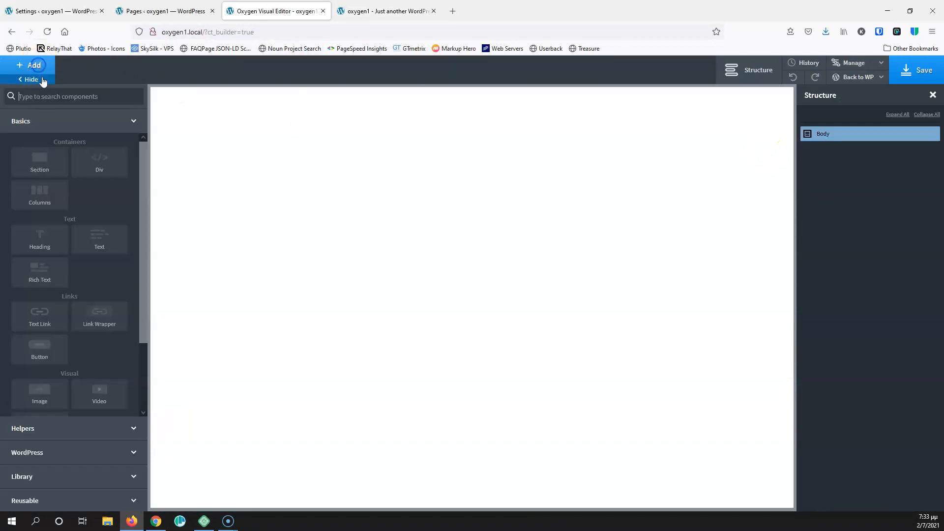
pyautogui.click(40, 160)
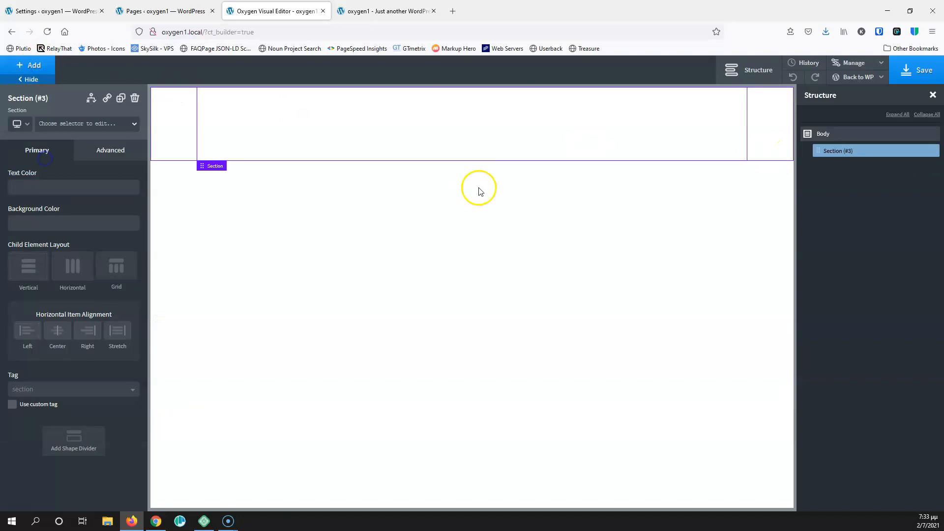
pyautogui.click(109, 154)
pyautogui.click(89, 179)
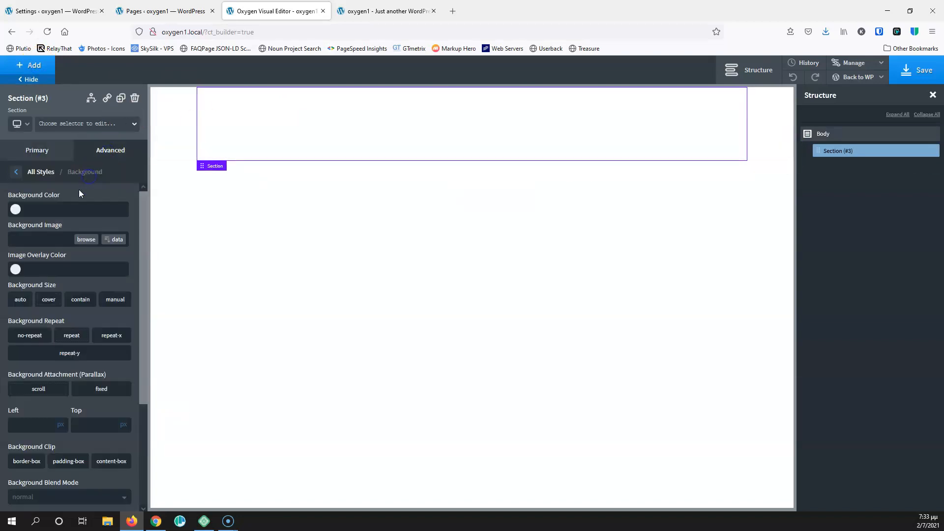
pyautogui.click(93, 241)
pyautogui.click(147, 204)
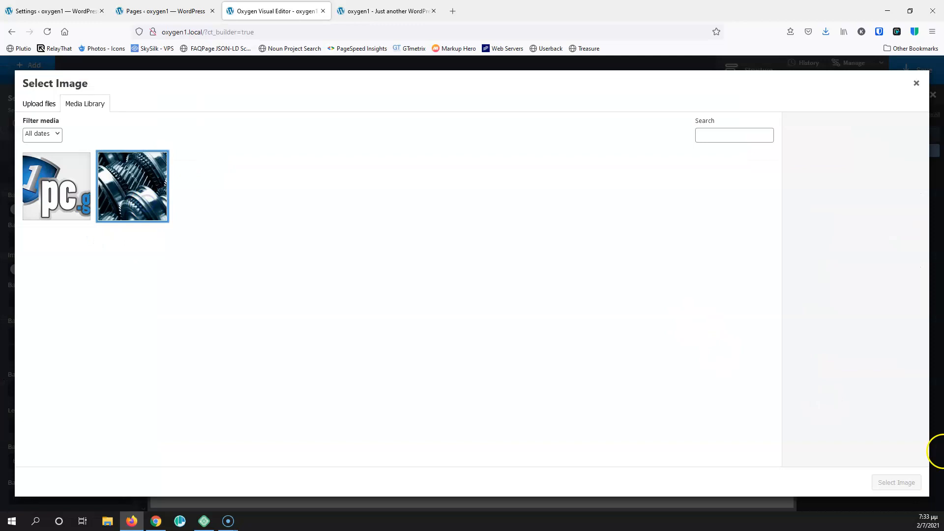
pyautogui.click(131, 183)
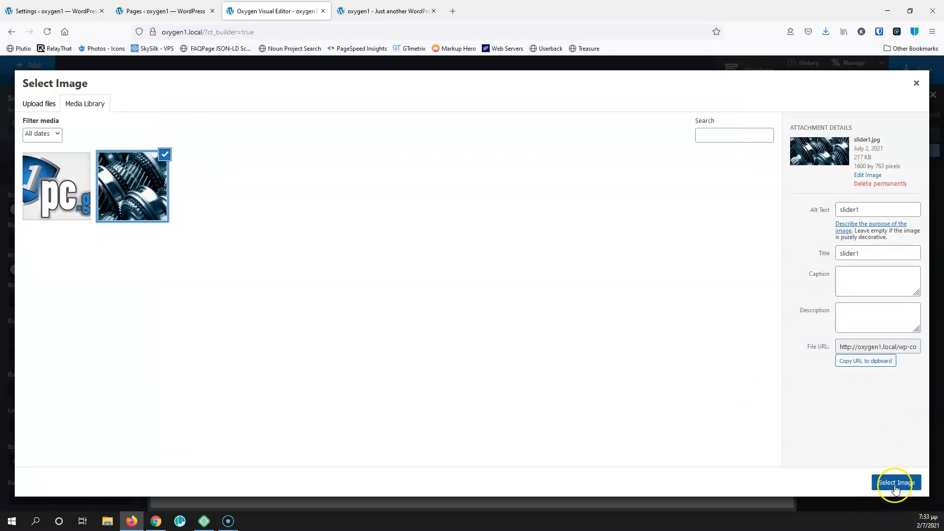
pyautogui.click(895, 485)
# Size the background to cover, no-repeat, positioned at 50% left and 50% top, and save
pyautogui.click(50, 300)
pyautogui.click(38, 338)
pyautogui.write('50')
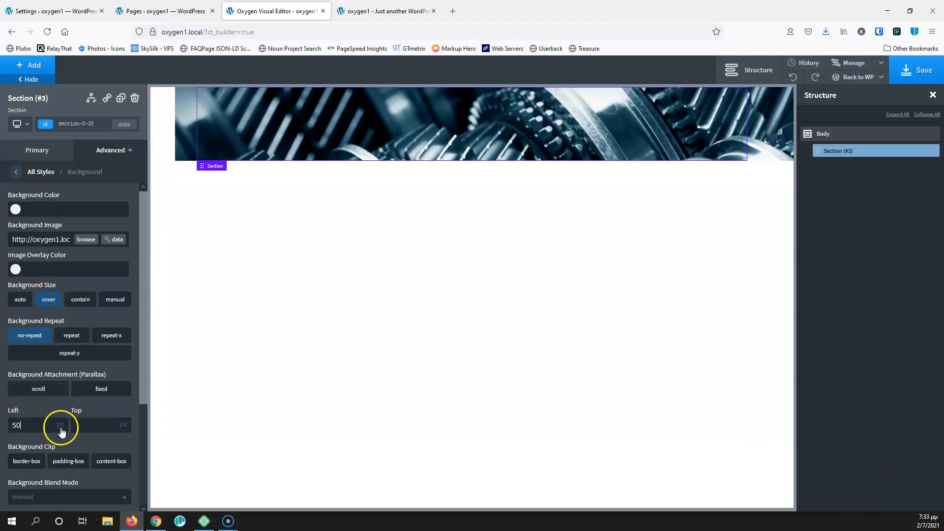
pyautogui.write('50')
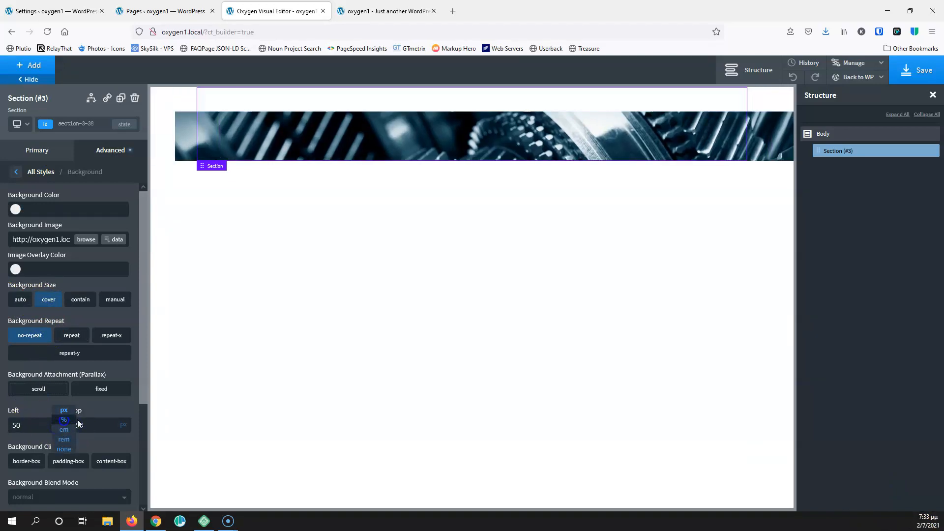
pyautogui.click(64, 419)
pyautogui.click(127, 420)
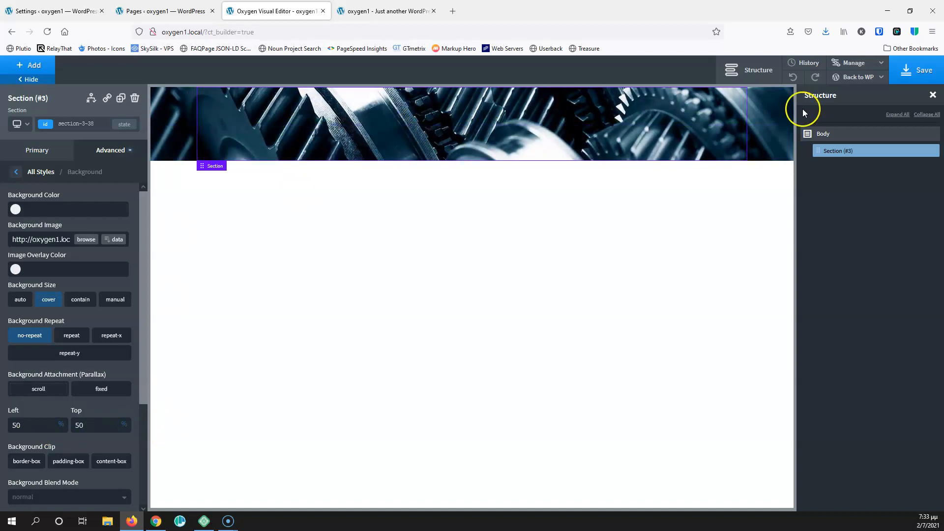
pyautogui.click(917, 68)
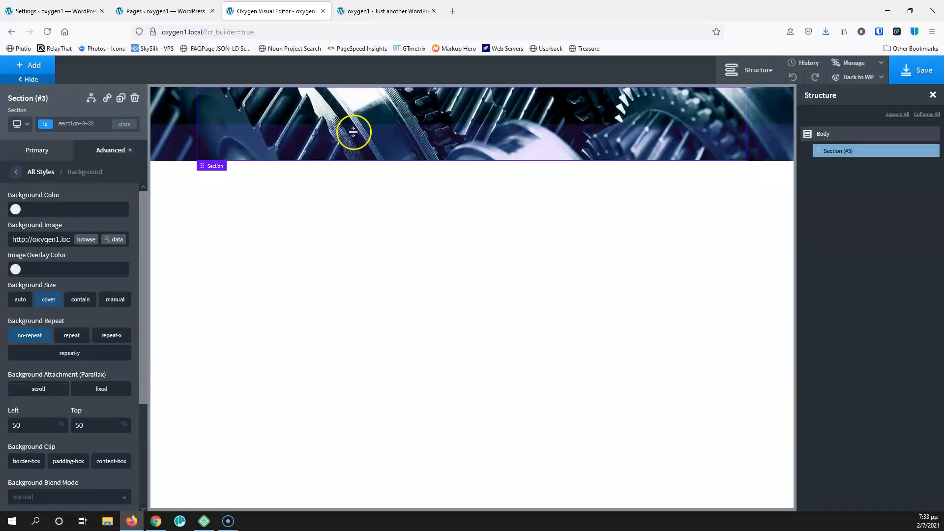
# Set the section's height to 700 px, save, and reload the live page to check the banner
pyautogui.click(17, 172)
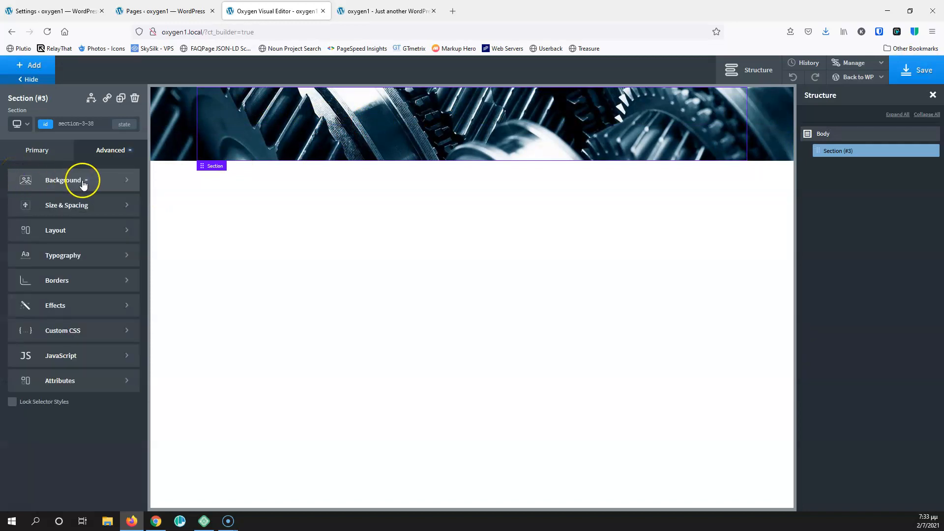
pyautogui.click(71, 205)
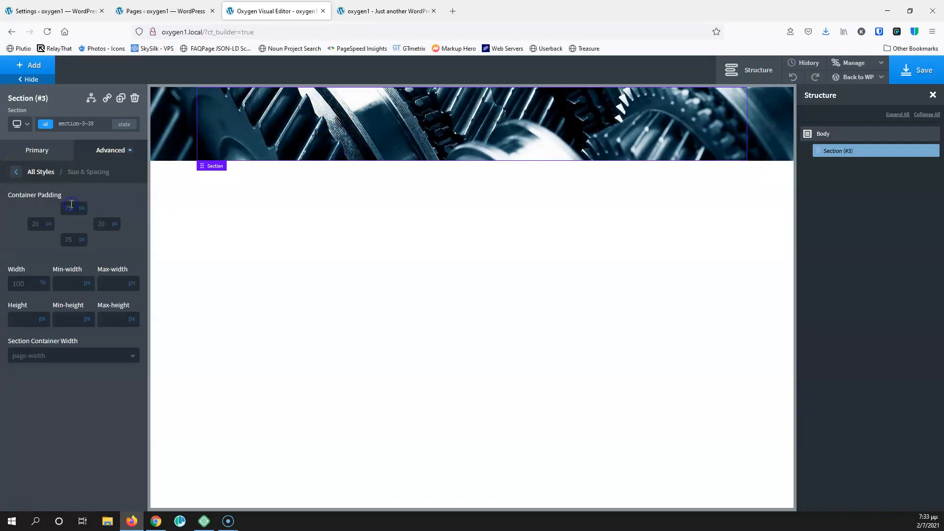
pyautogui.click(24, 323)
pyautogui.write('700')
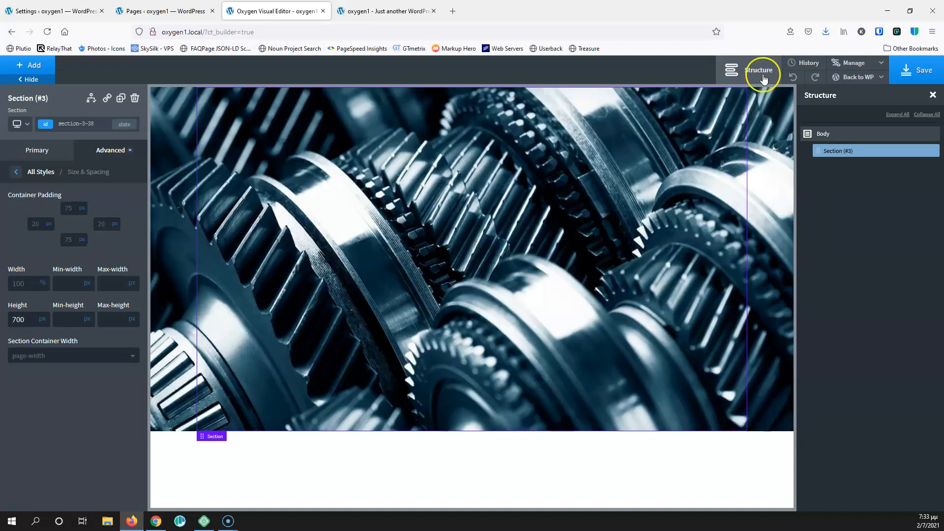
pyautogui.click(908, 74)
pyautogui.click(383, 11)
pyautogui.click(47, 31)
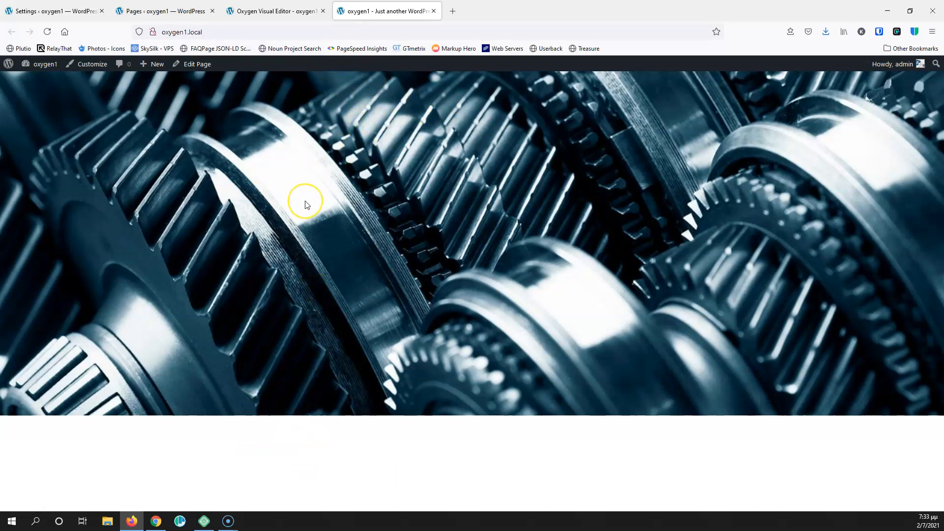
# Close the Oxygen visual editor tab and return to the WordPress Pages list
pyautogui.click(280, 10)
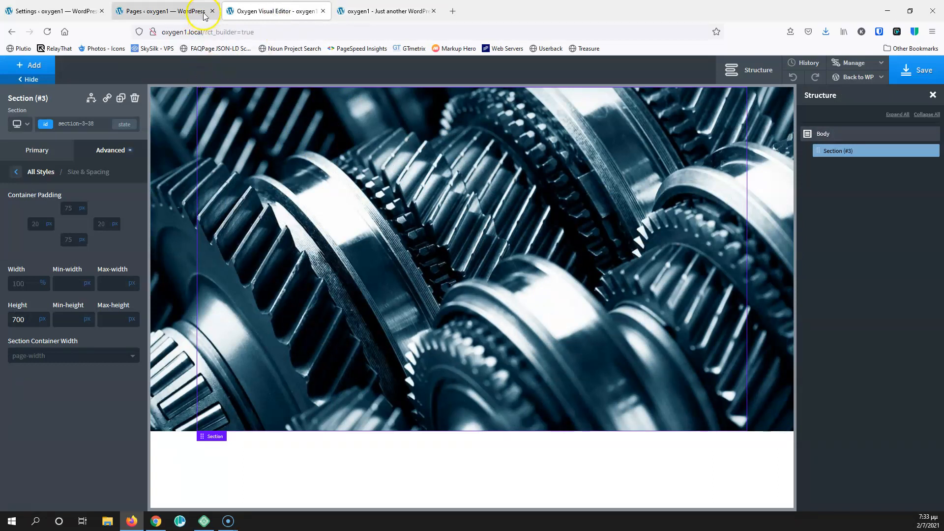
pyautogui.click(321, 11)
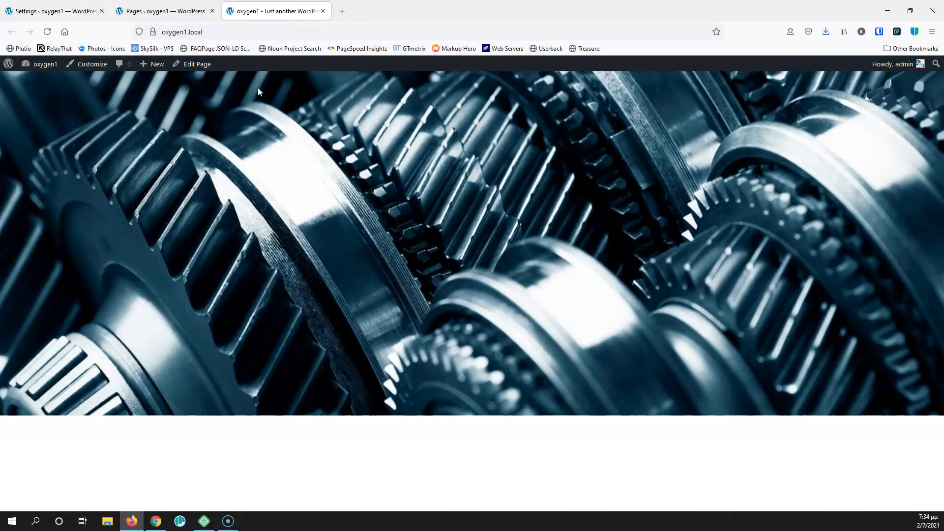
pyautogui.click(175, 10)
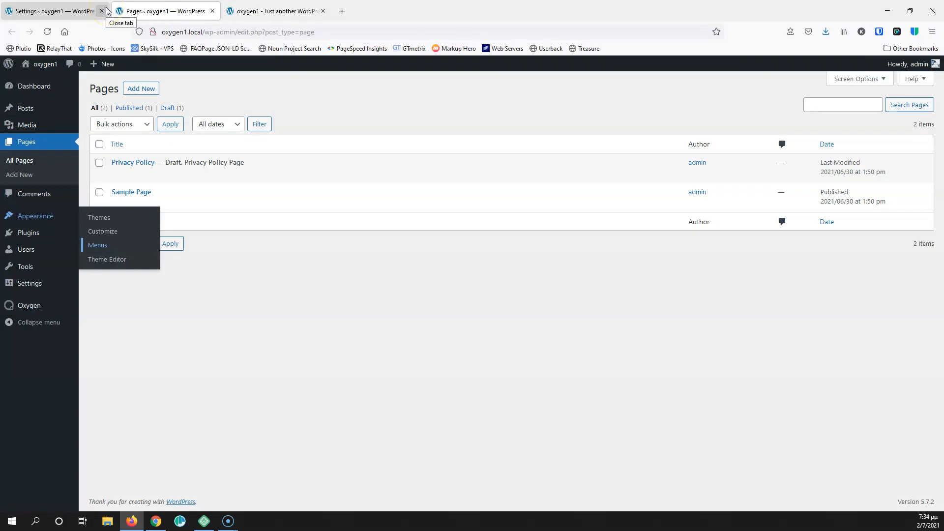
# Create a new Oxygen template named Main set to Catch All and publish it
pyautogui.click(63, 10)
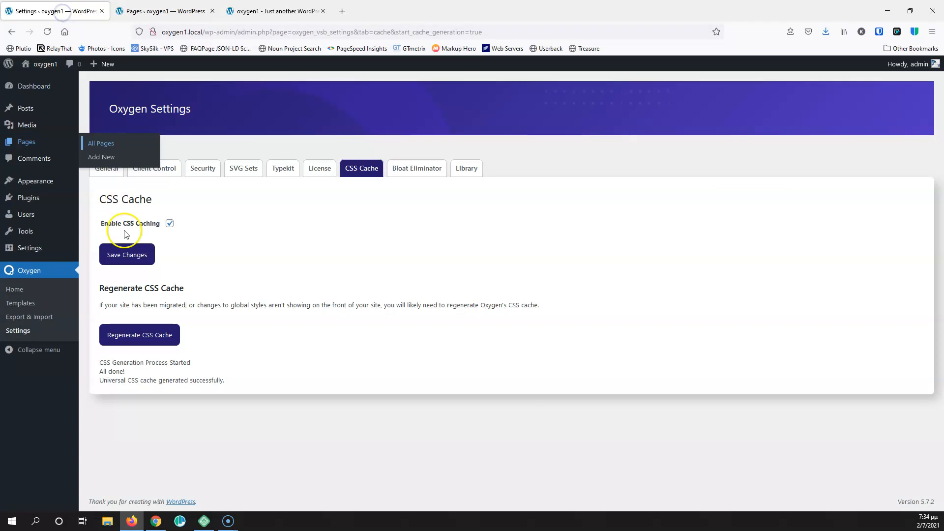
pyautogui.click(20, 303)
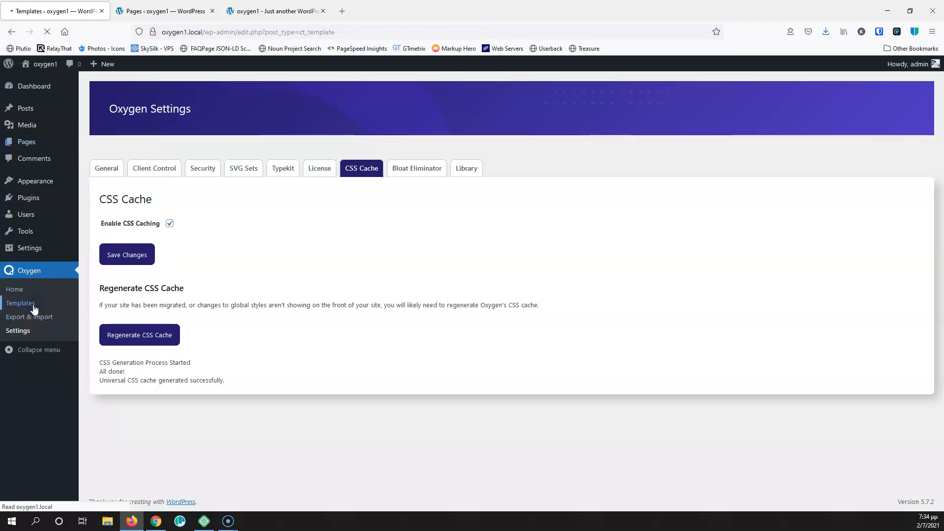
pyautogui.click(173, 89)
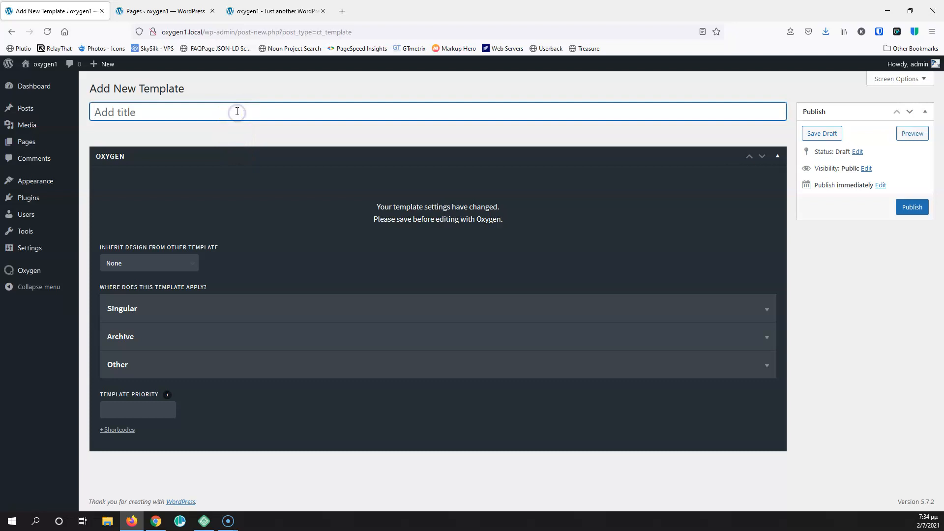
pyautogui.click(167, 366)
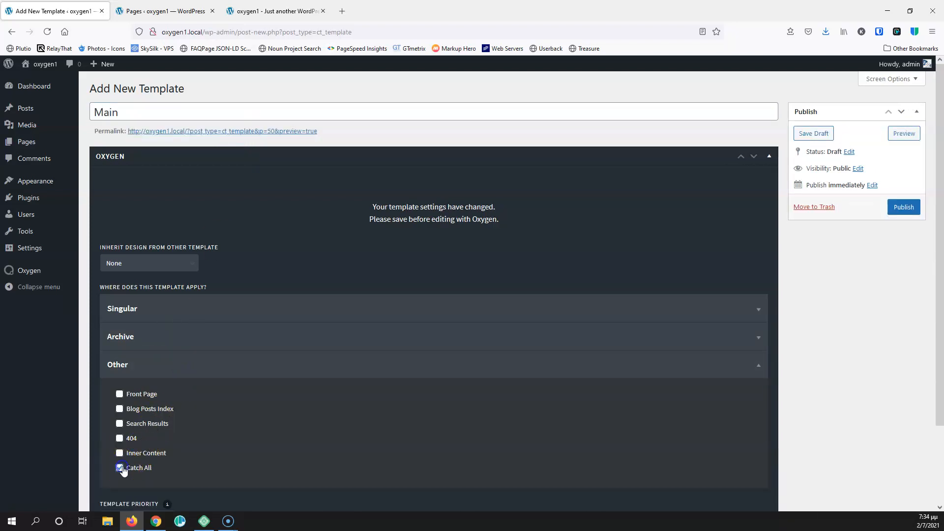
pyautogui.click(902, 207)
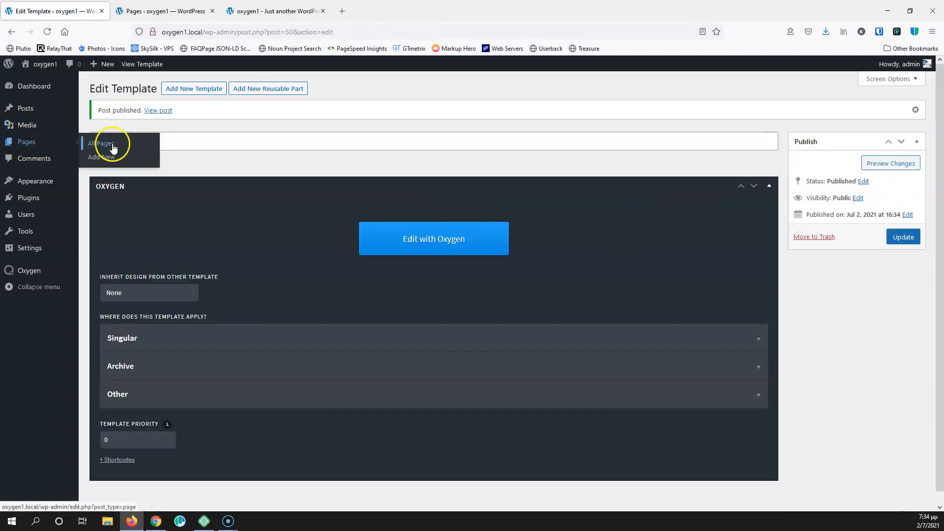
# Confirm the About Us page uses Default (Main), then launch Main's visual editor
pyautogui.middleClick(111, 144)
pyautogui.click(150, 10)
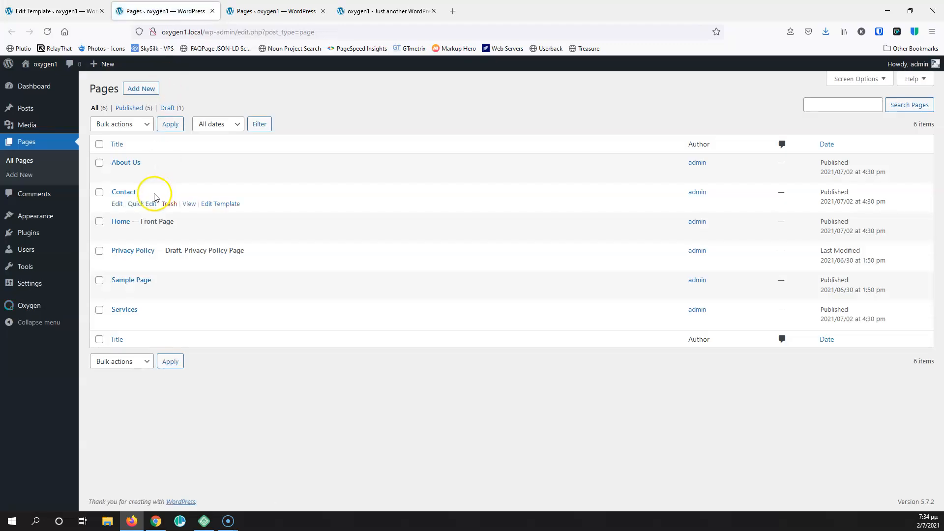
pyautogui.click(118, 175)
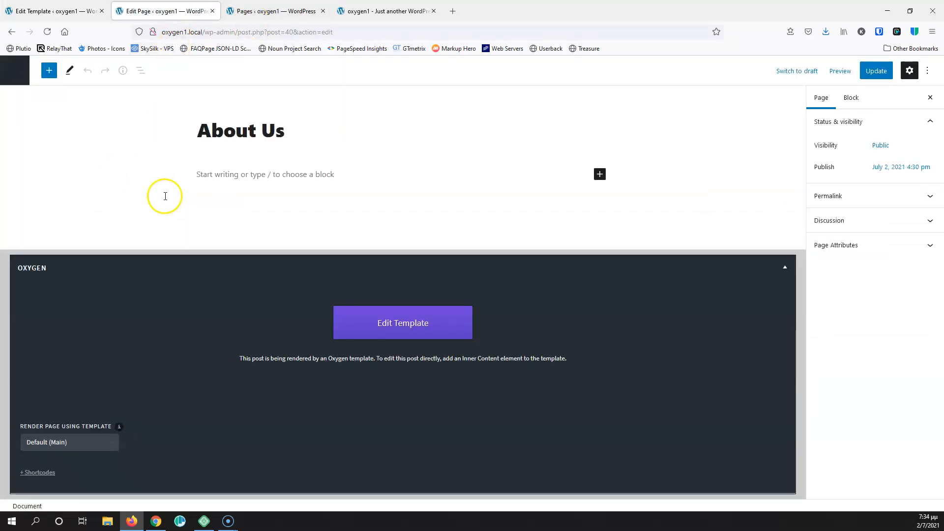
pyautogui.click(212, 11)
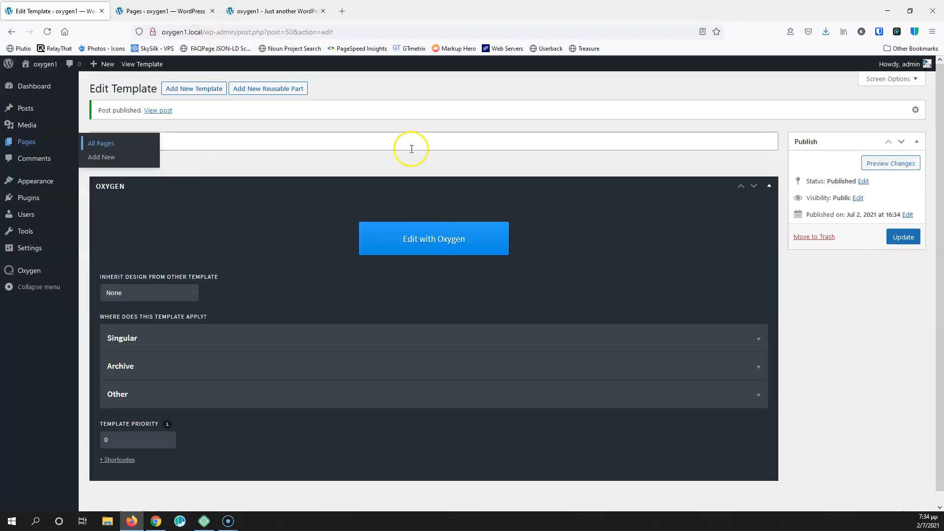
pyautogui.click(443, 238)
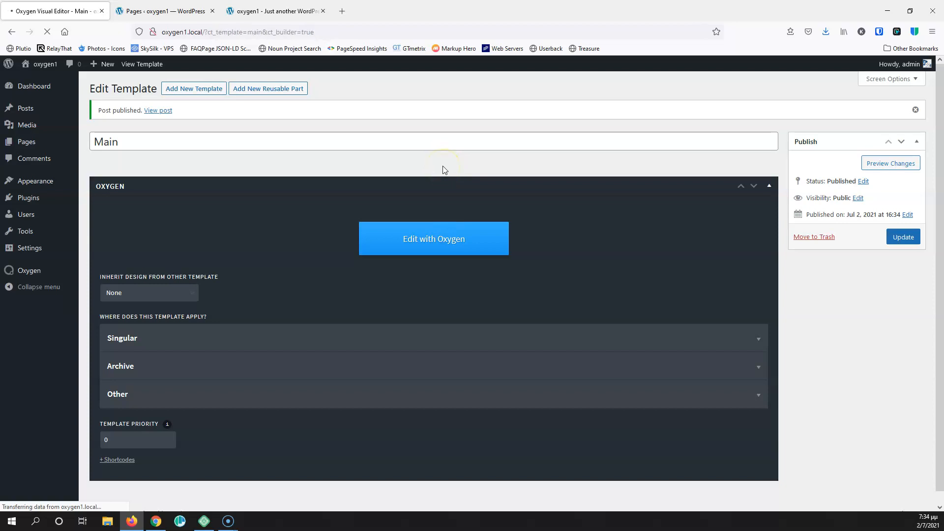
# Move the Pages tab to third place, check the front end, and return to the visual editor
pyautogui.moveTo(177, 12); pyautogui.dragTo(304, 14)
pyautogui.click(170, 12)
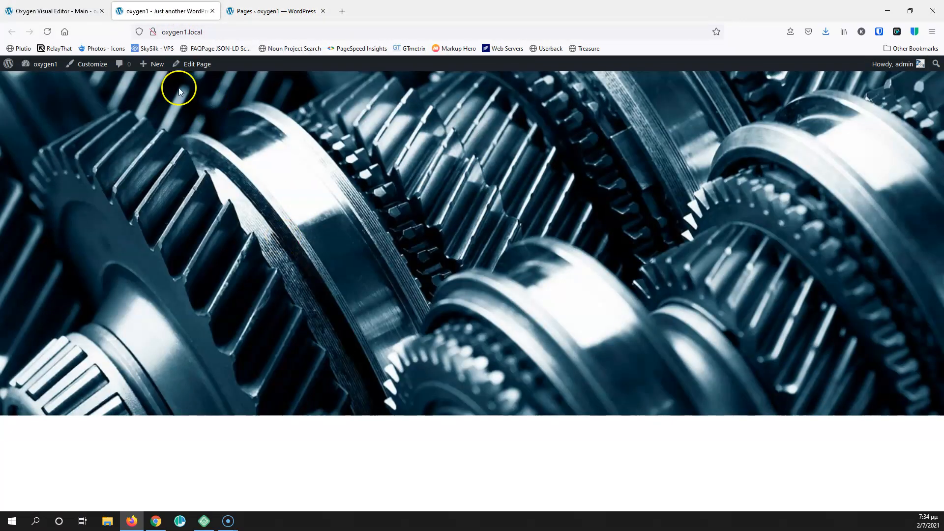
pyautogui.click(72, 6)
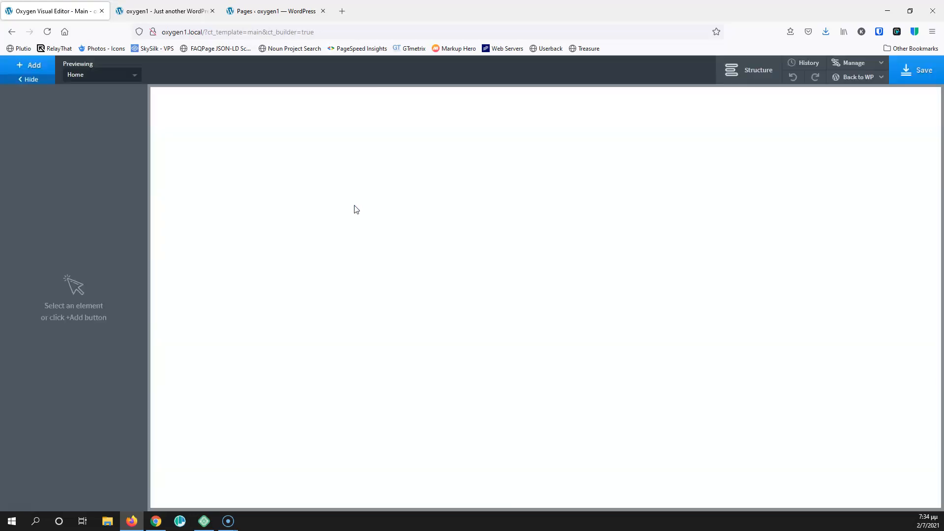
# Add a Header Builder and an Inner Content area to the Main template
pyautogui.click(38, 67)
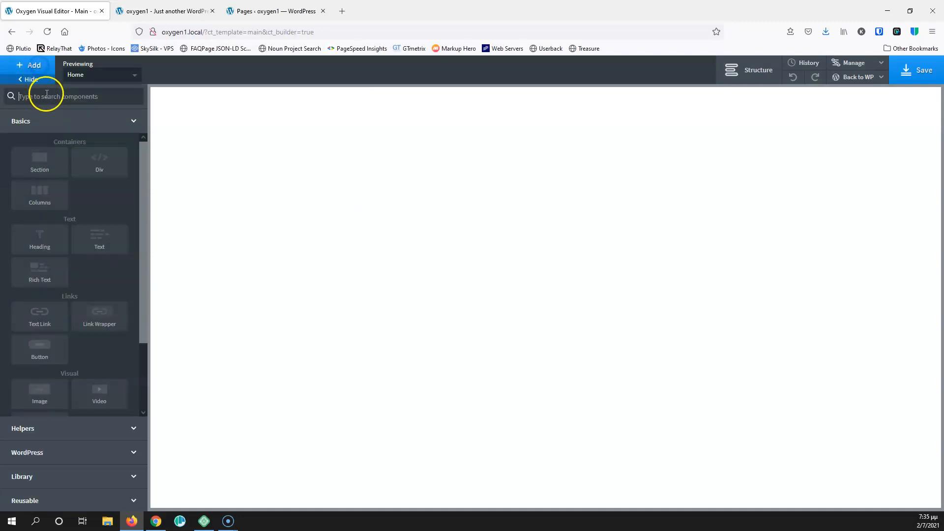
pyautogui.write('head')
pyautogui.click(106, 126)
pyautogui.click(35, 68)
pyautogui.click(74, 109)
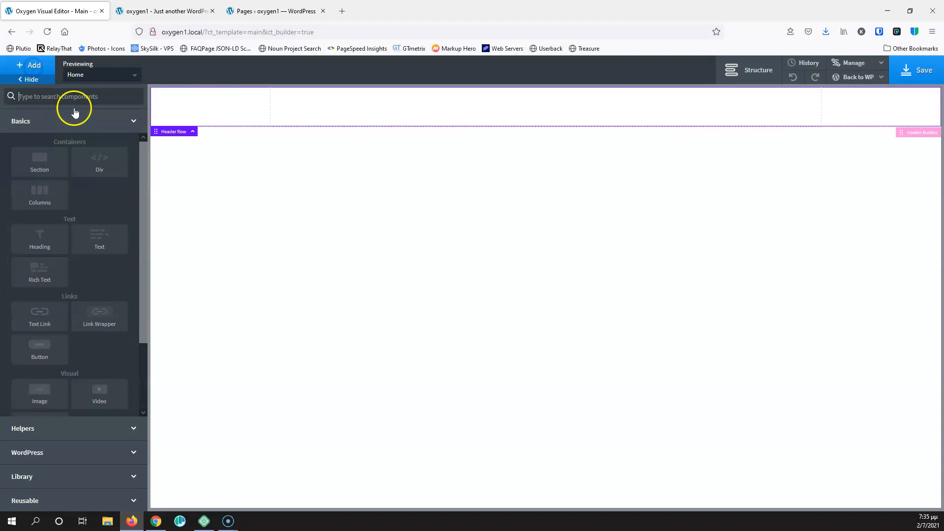
pyautogui.write('iner')
pyautogui.click(73, 100)
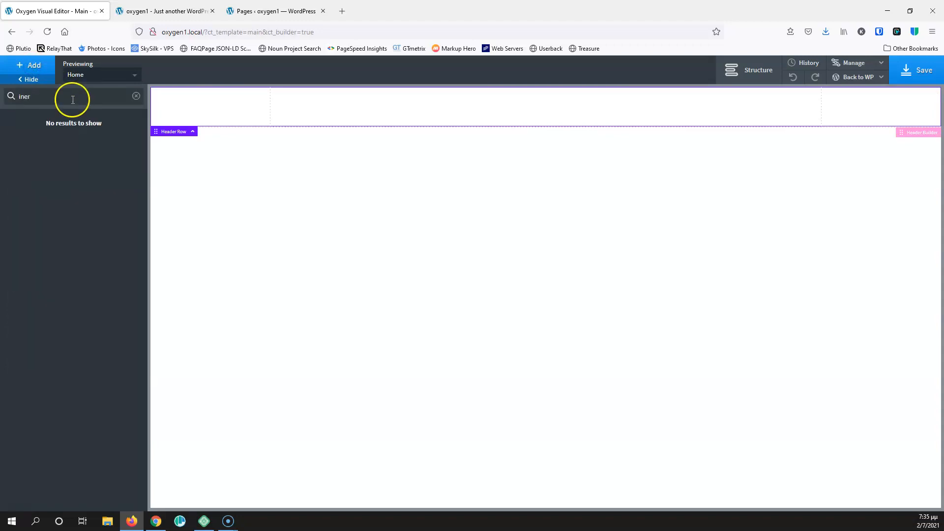
pyautogui.press('BackSpace')
pyautogui.press('BackSpace')
pyautogui.click(46, 129)
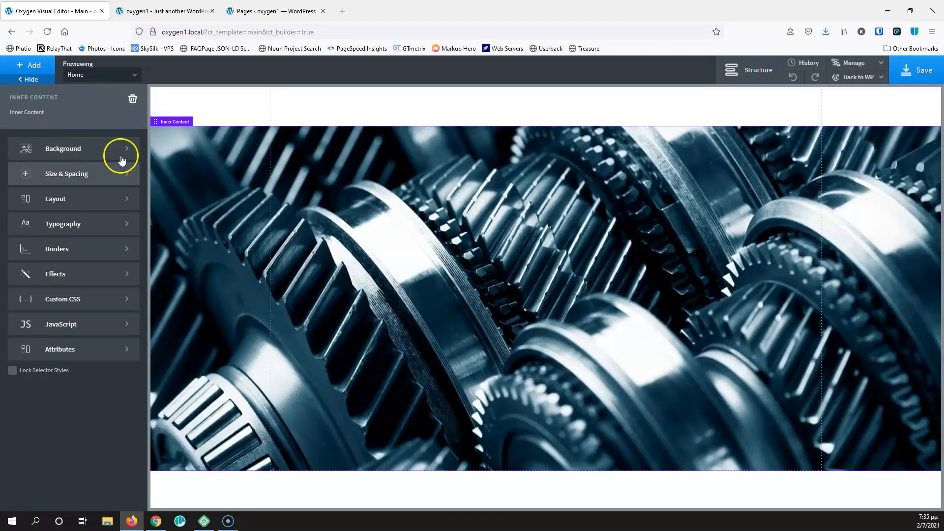
# Add a Section below the content and set its HTML tag to footer
pyautogui.click(31, 65)
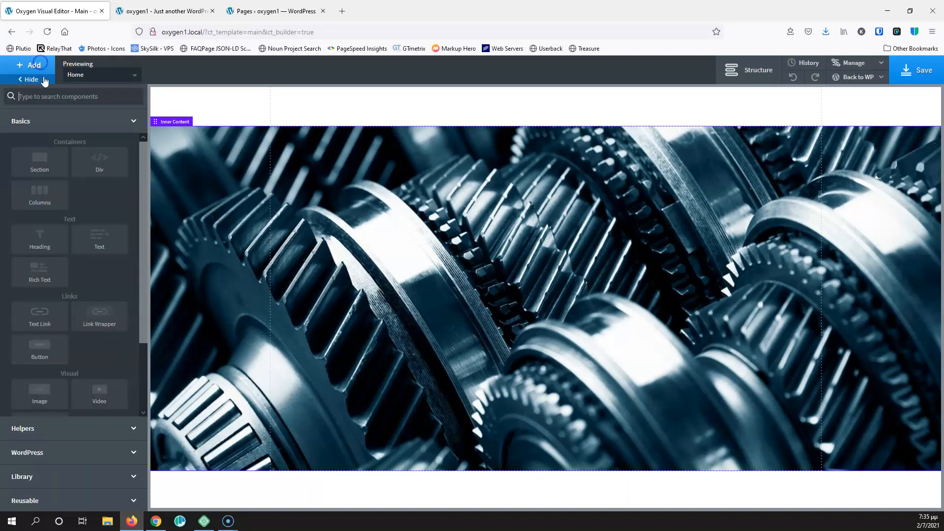
pyautogui.click(47, 164)
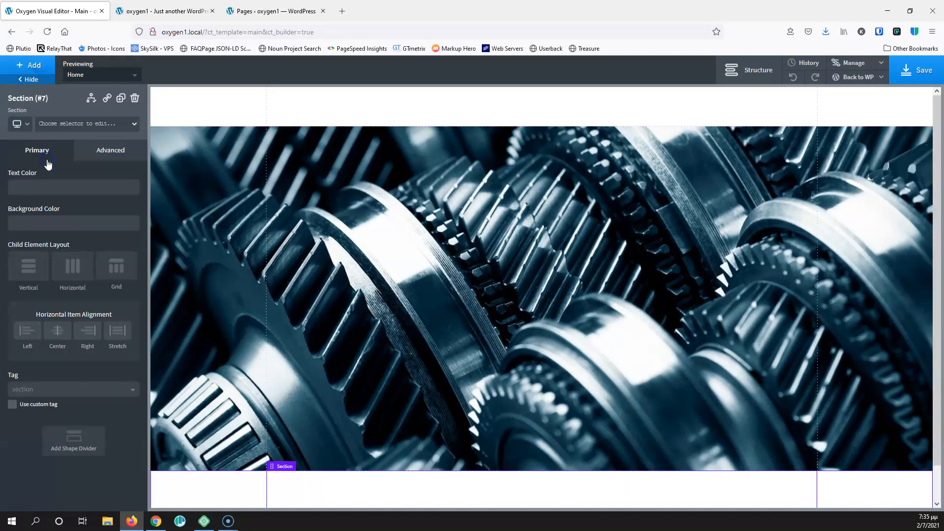
pyautogui.click(56, 391)
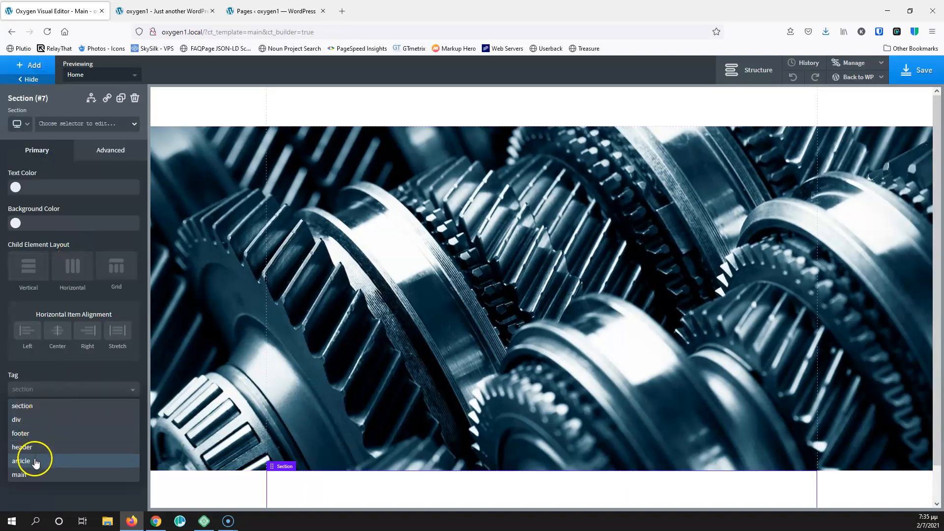
pyautogui.click(33, 437)
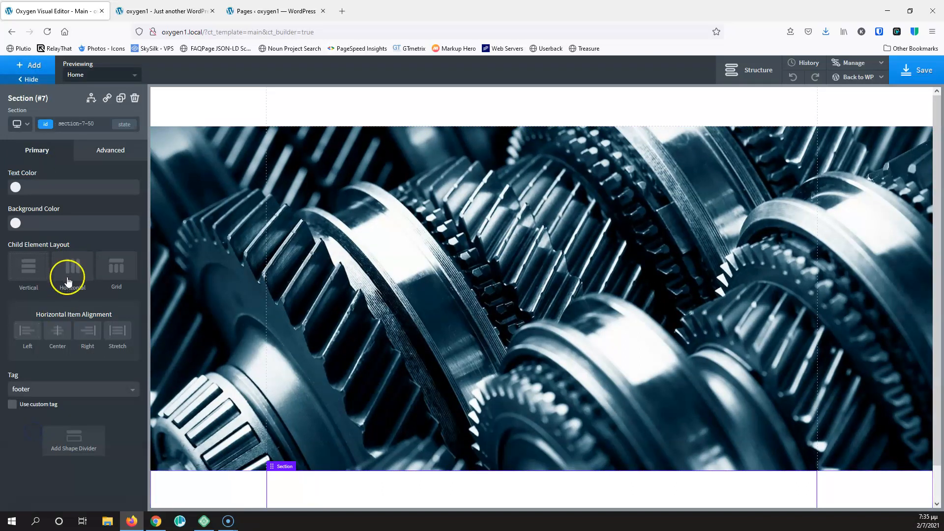
# Give the Inner Content area a 75 vh minimum height and save the template
pyautogui.click(306, 234)
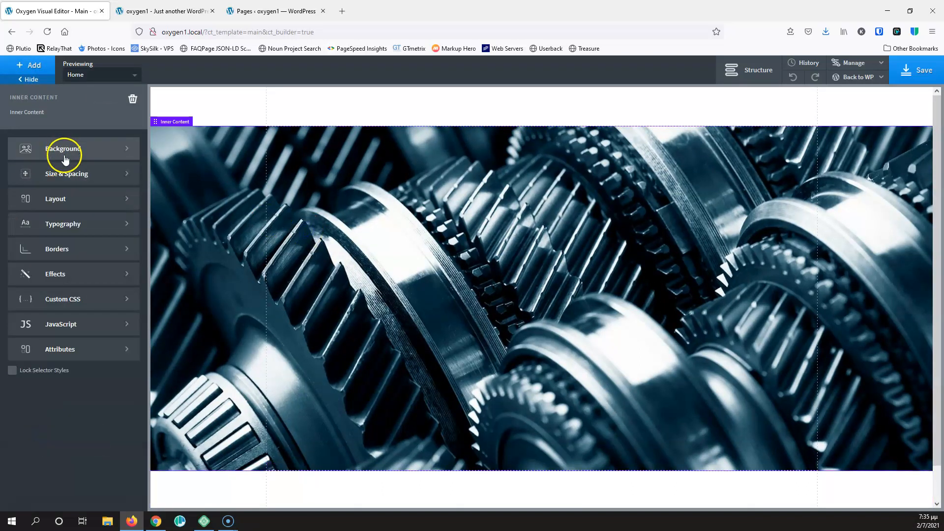
pyautogui.click(69, 176)
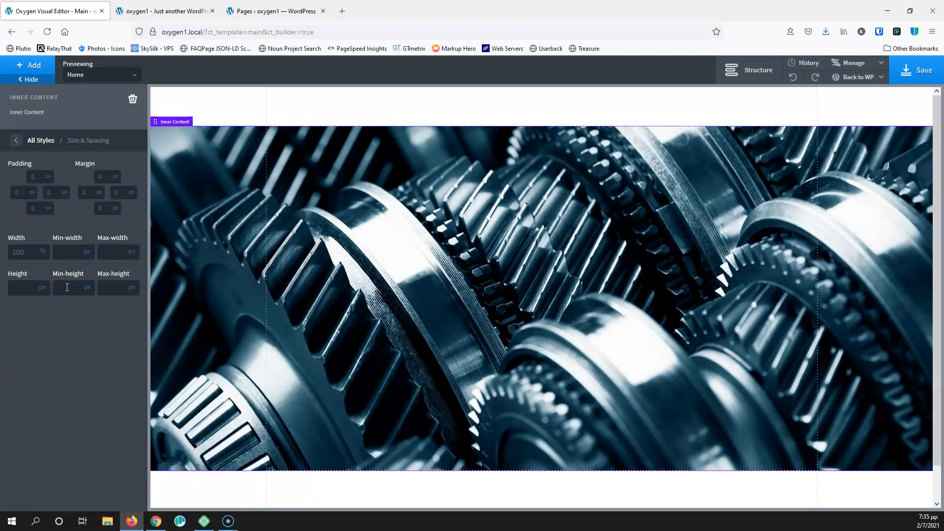
pyautogui.click(83, 288)
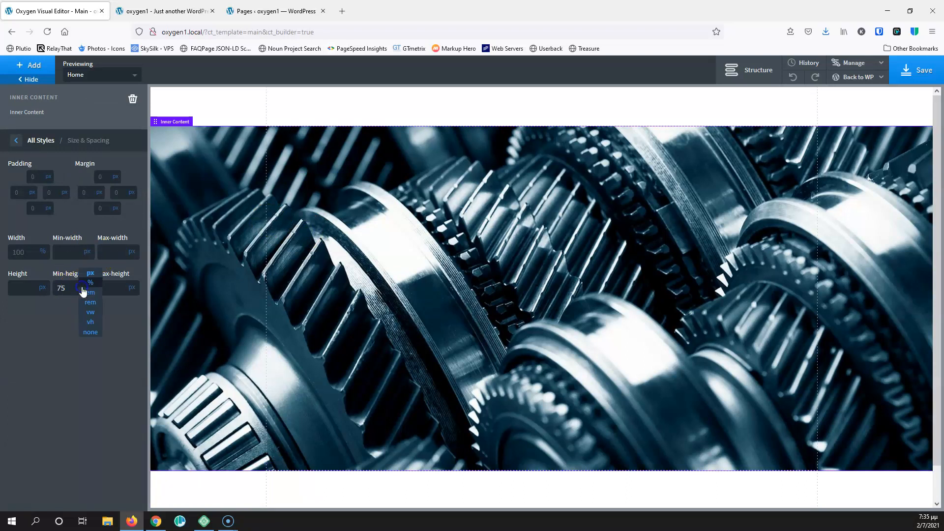
pyautogui.click(89, 323)
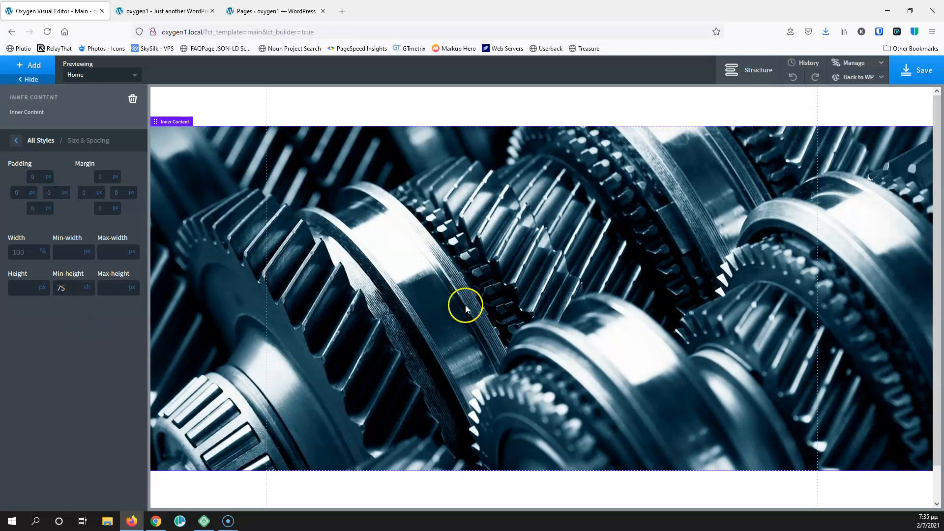
pyautogui.click(912, 71)
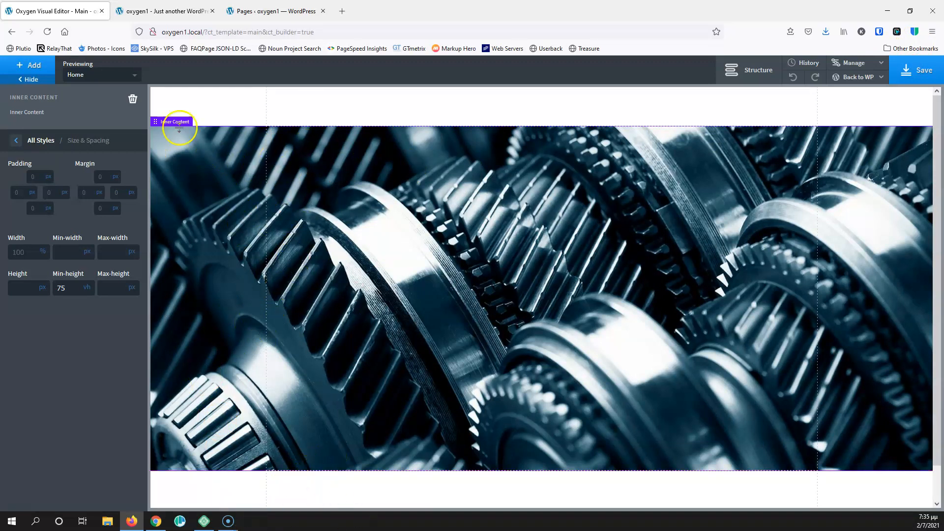
# Expand the Header Builder and its header row in the Structure panel to reveal the columns
pyautogui.click(274, 112)
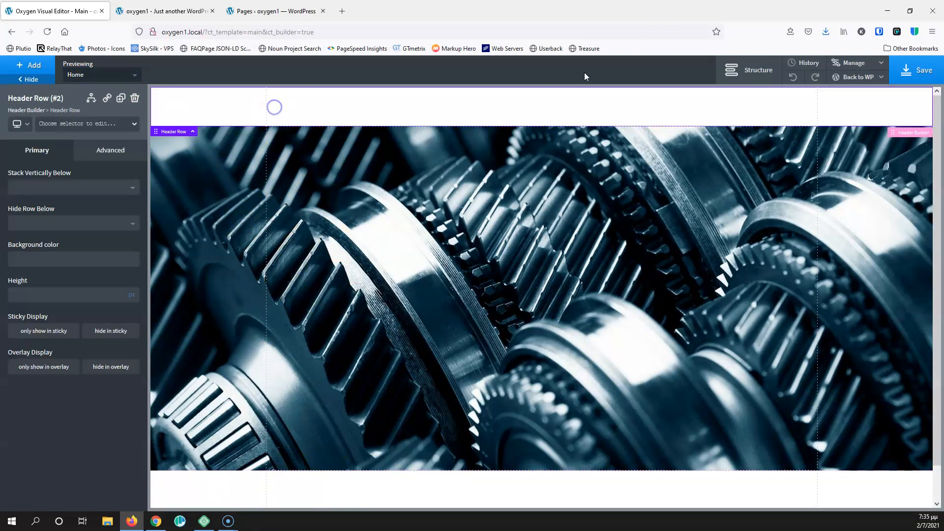
pyautogui.click(752, 75)
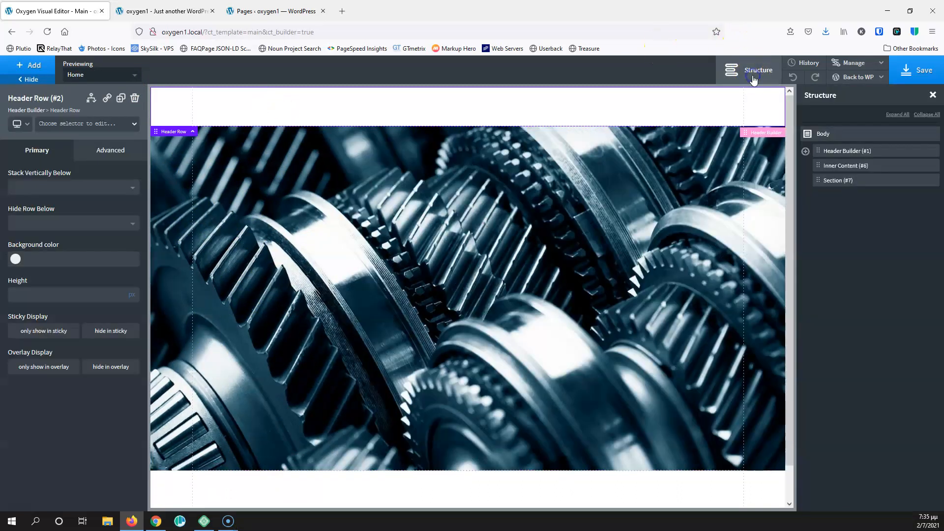
pyautogui.click(805, 151)
pyautogui.click(821, 166)
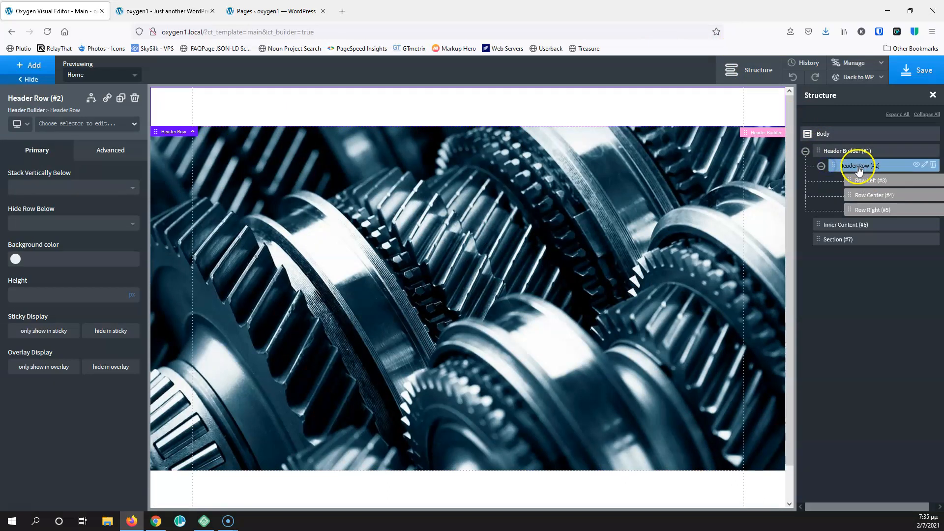
# Add an Image to the header row's left column and give it the class main-logo
pyautogui.click(34, 65)
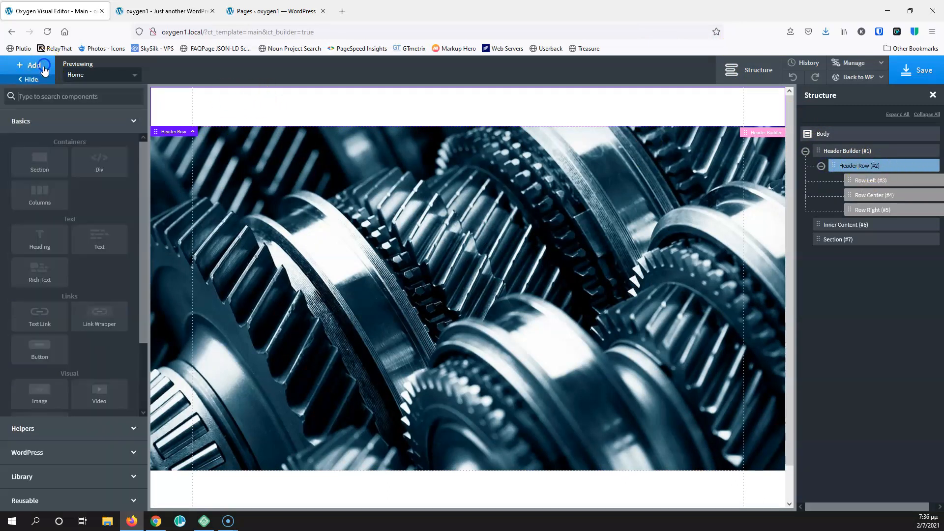
pyautogui.click(61, 94)
pyautogui.write('imag')
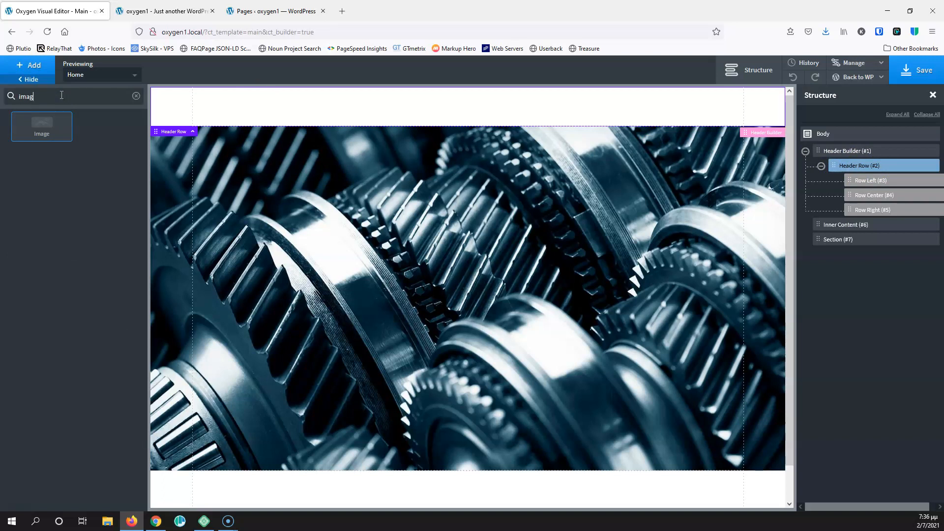
pyautogui.click(55, 122)
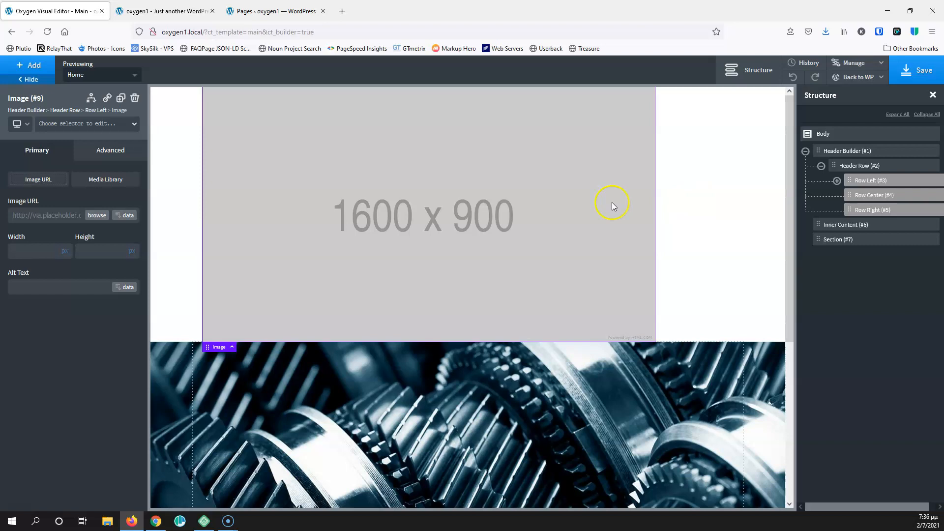
pyautogui.click(67, 124)
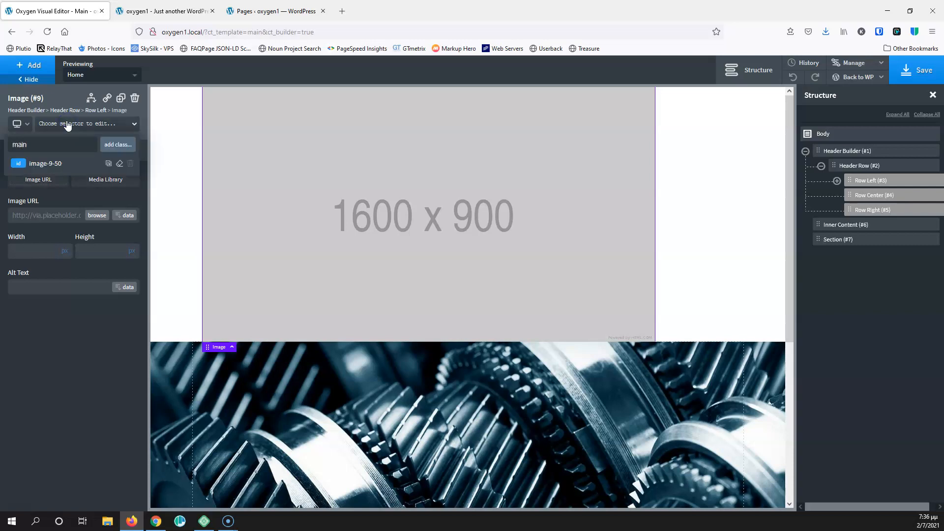
pyautogui.press('Return')
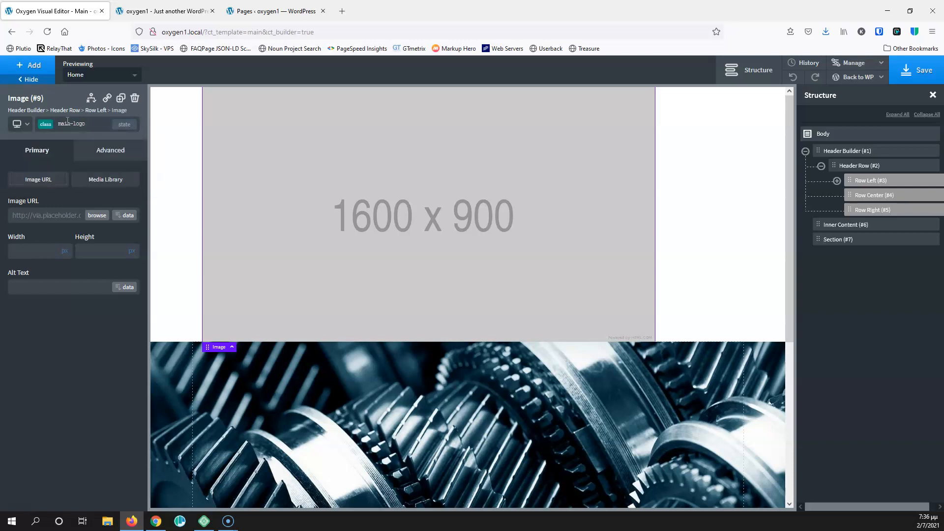
# Set the image to logo.png from the media library with a width of 120
pyautogui.click(98, 216)
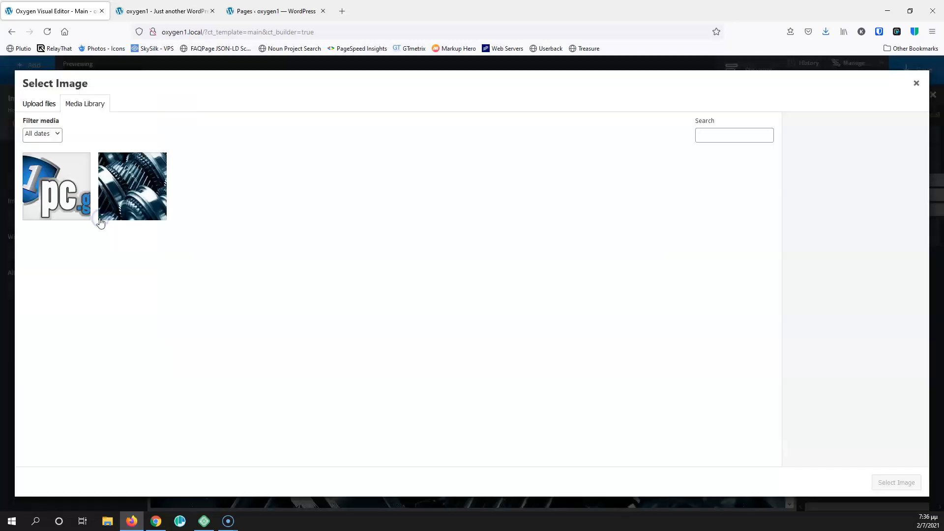
pyautogui.click(70, 180)
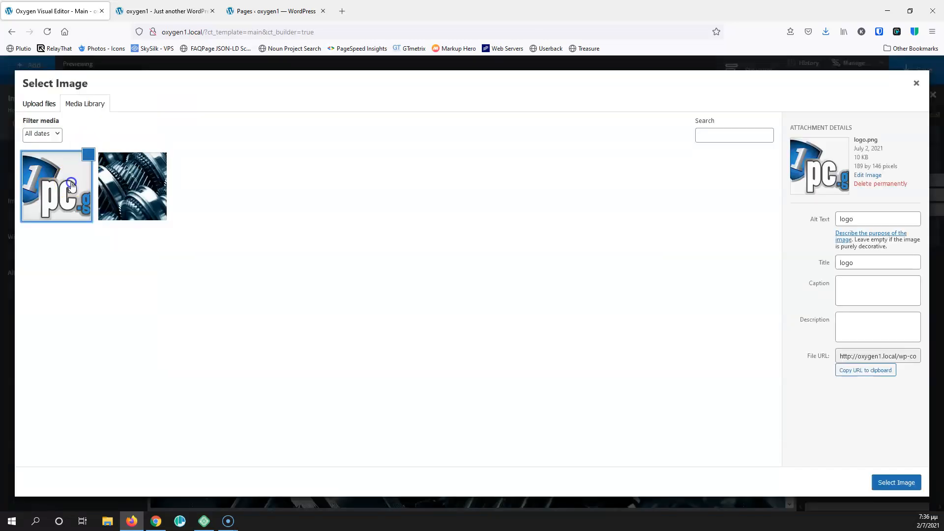
pyautogui.click(892, 481)
pyautogui.click(24, 254)
pyautogui.write('120')
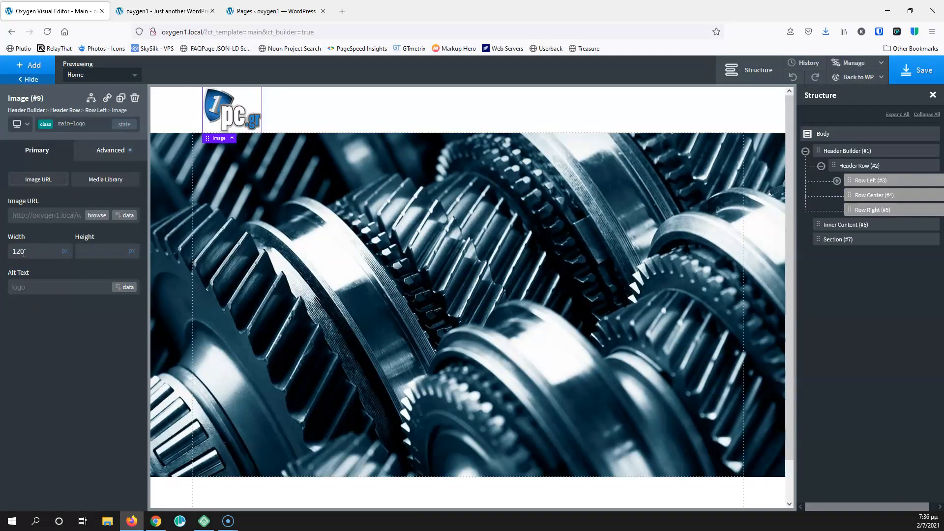
# Wrap the logo in a link to "/" and save the template
pyautogui.click(108, 99)
pyautogui.write('/')
pyautogui.click(570, 395)
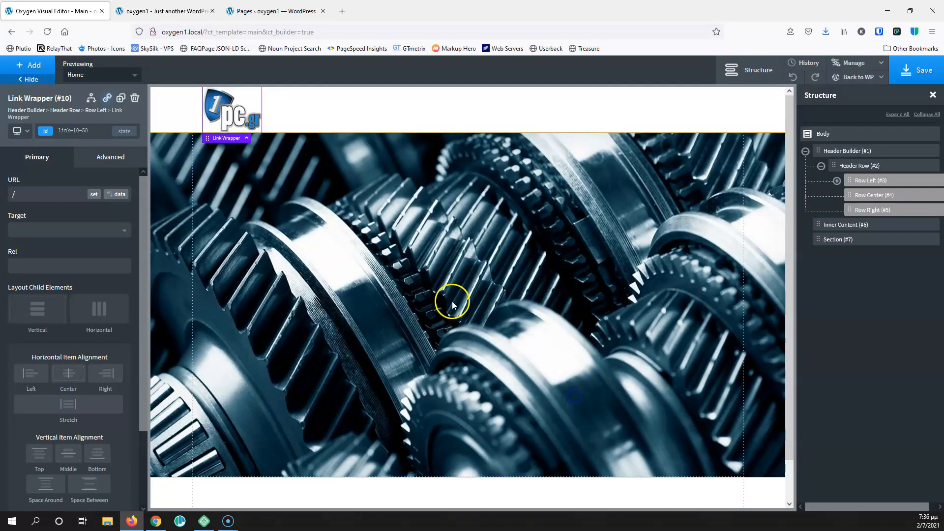
pyautogui.click(910, 75)
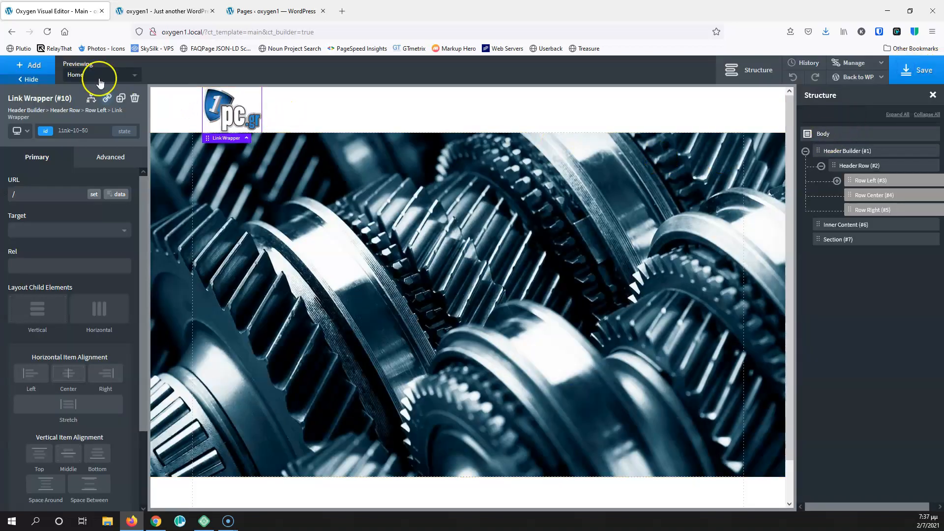
# Add a Pro Menu to the header, listing Home, About Us, Services and Contact
pyautogui.click(34, 64)
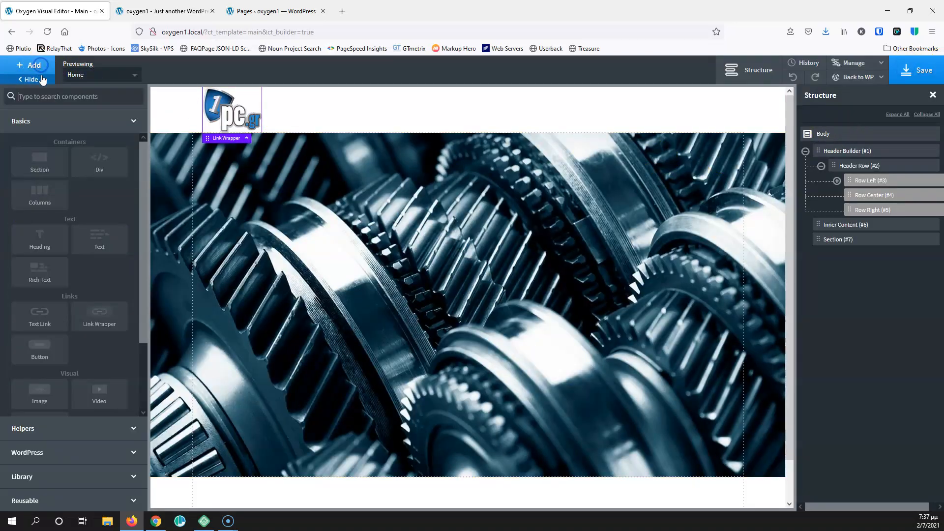
pyautogui.click(82, 96)
pyautogui.write('me')
pyautogui.press('BackSpace')
pyautogui.press('BackSpace')
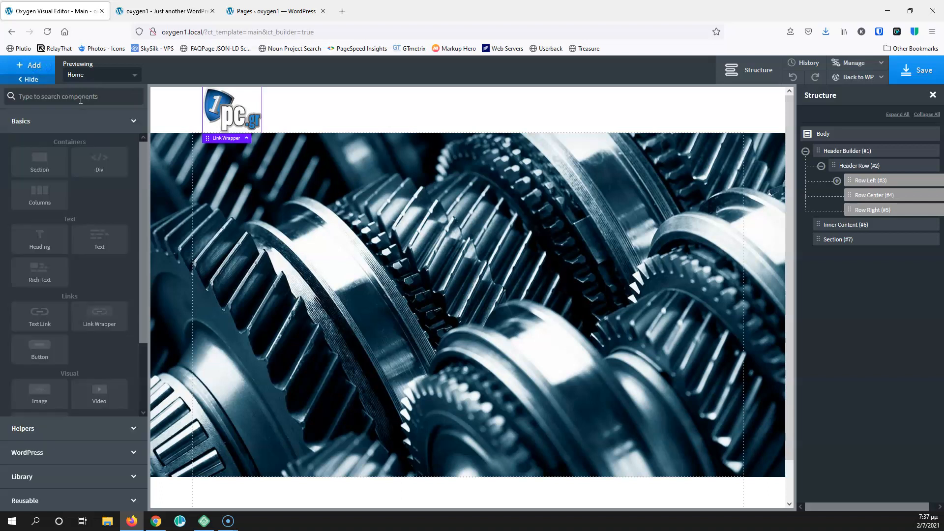
pyautogui.write('pro')
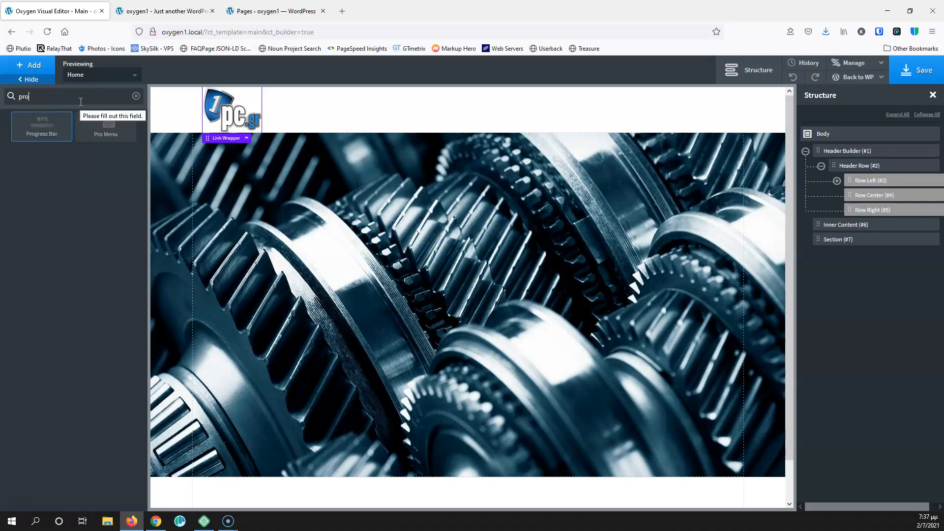
pyautogui.click(95, 139)
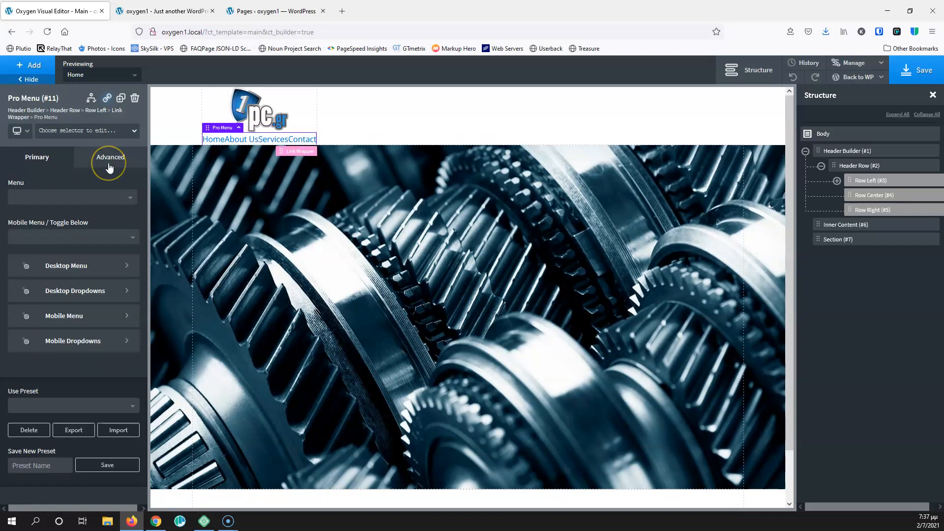
# Give the Pro Menu the class main-menu
pyautogui.click(110, 151)
pyautogui.click(80, 132)
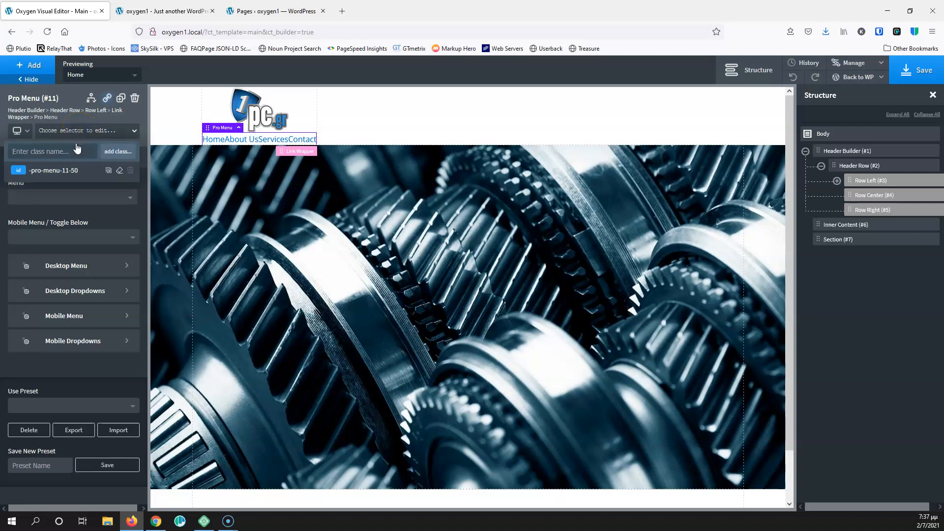
pyautogui.write('main-menu')
pyautogui.press('Return')
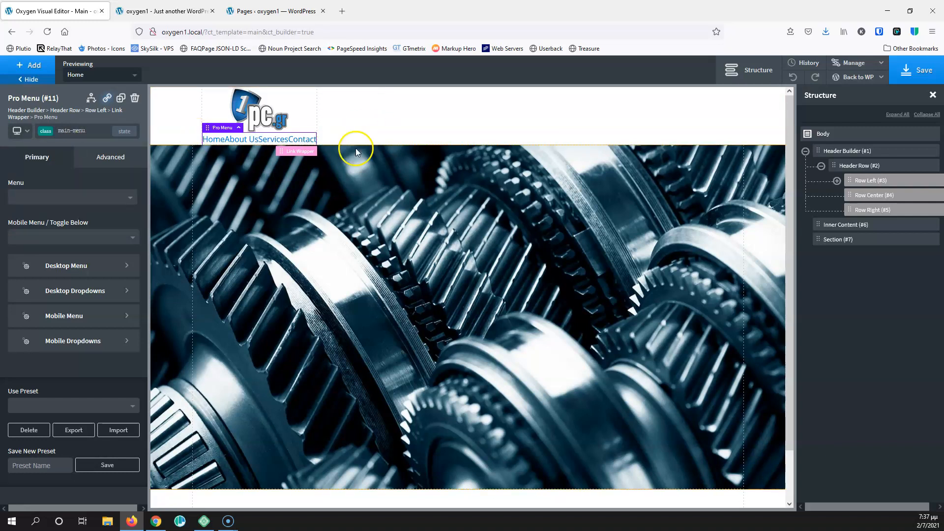
# Move the Pro Menu from the left row into the header's right row and save the template
pyautogui.click(836, 181)
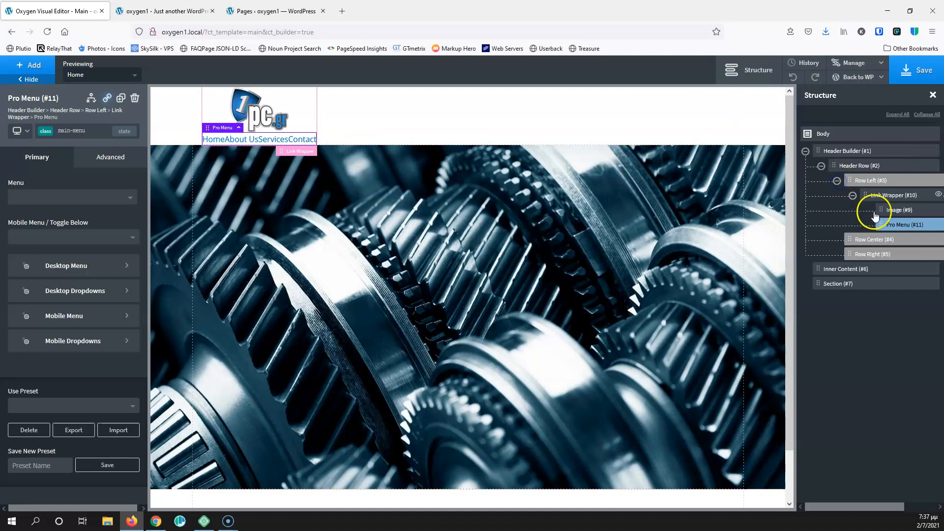
pyautogui.moveTo(898, 225); pyautogui.dragTo(877, 250)
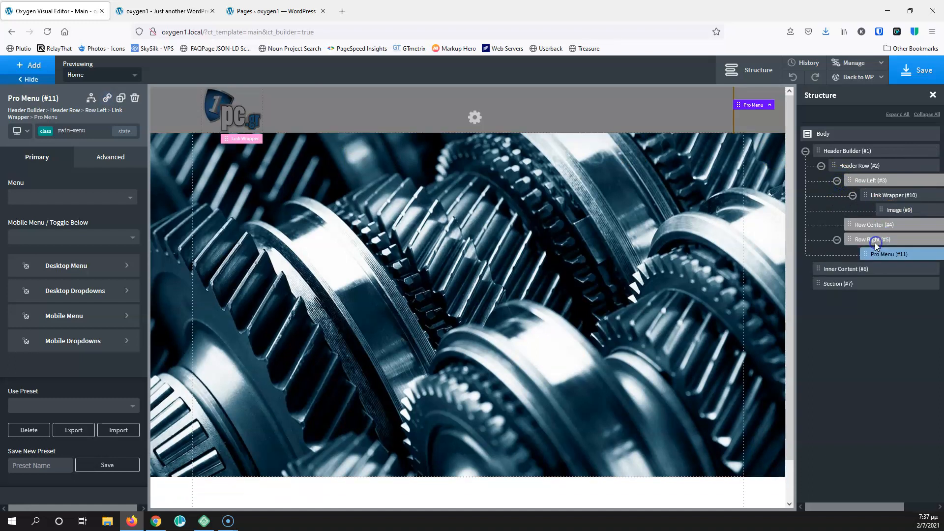
pyautogui.click(919, 73)
pyautogui.click(917, 75)
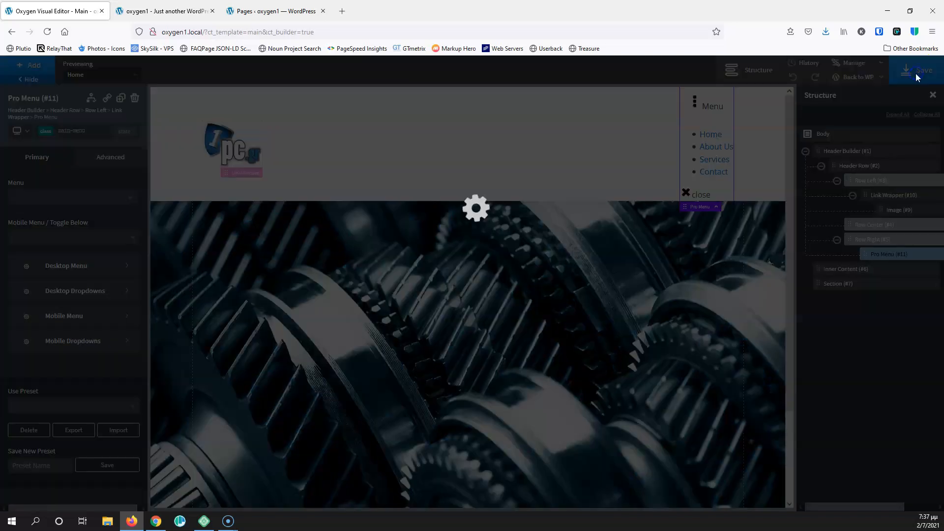
# Reselect the Pro Menu and bring up its list of menus
pyautogui.click(886, 255)
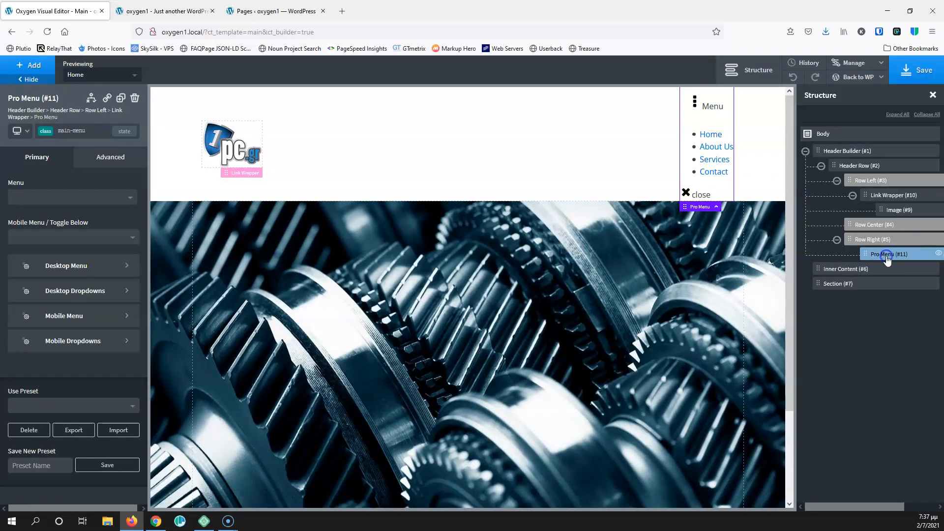
pyautogui.click(895, 254)
pyautogui.click(895, 210)
pyautogui.click(889, 257)
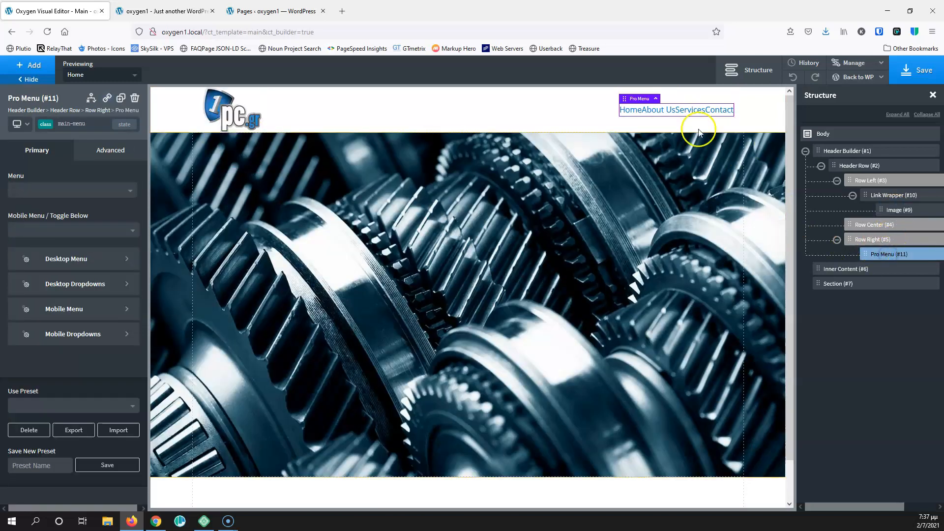
pyautogui.click(906, 249)
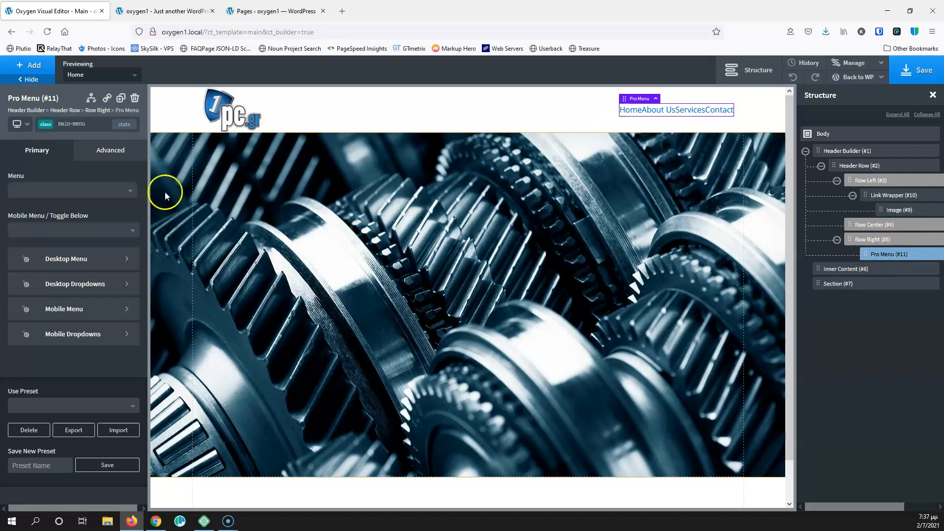
pyautogui.click(90, 189)
# Set the Pro Menu to Main and switch to the mobile menu below 992px
pyautogui.click(84, 208)
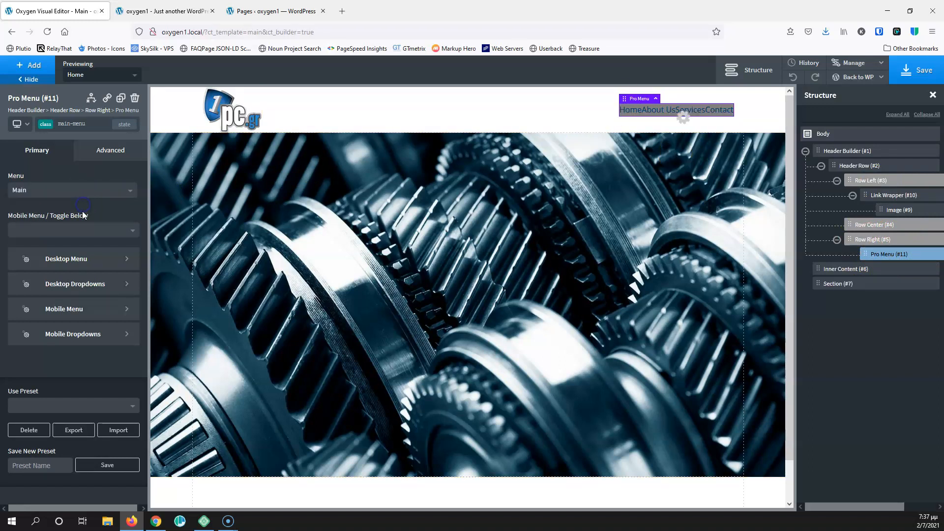
pyautogui.click(81, 230)
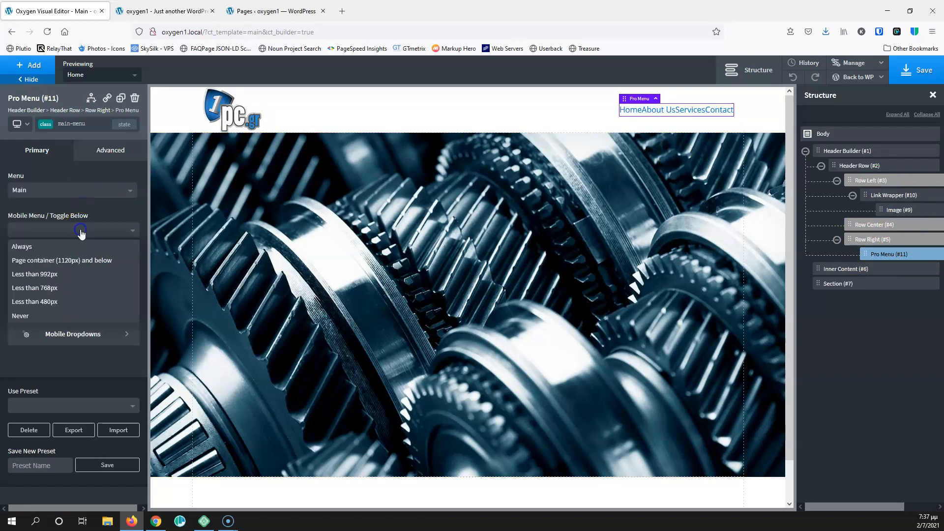
pyautogui.click(49, 274)
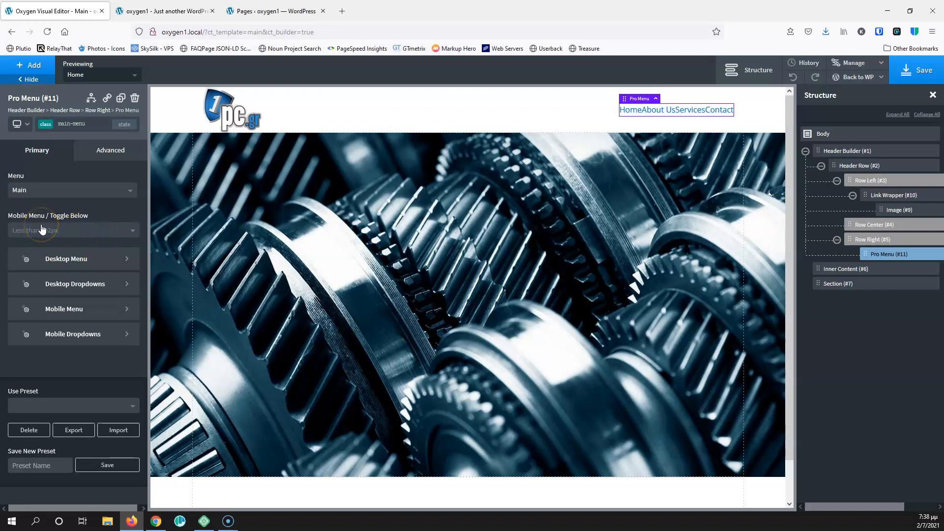
# Give the desktop menu text a 17px font size and black (#000000) colour
pyautogui.click(83, 258)
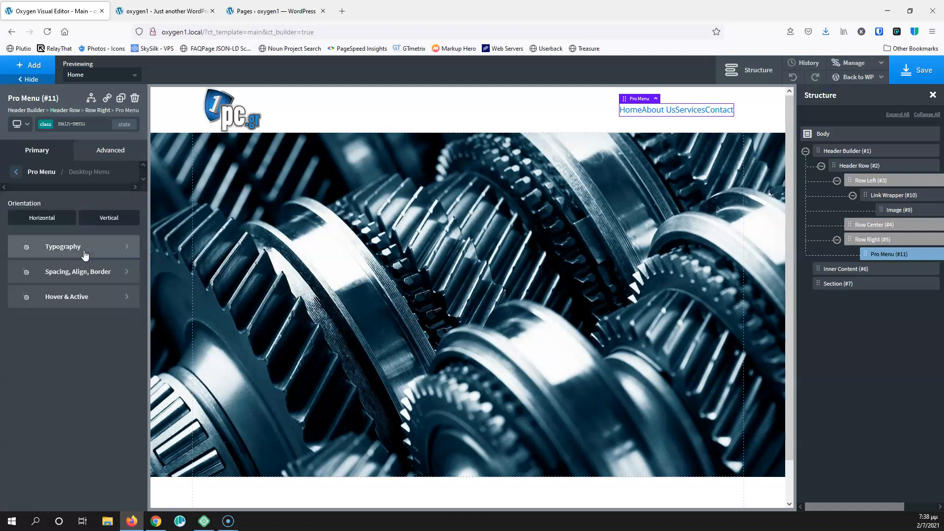
pyautogui.click(85, 254)
pyautogui.click(18, 252)
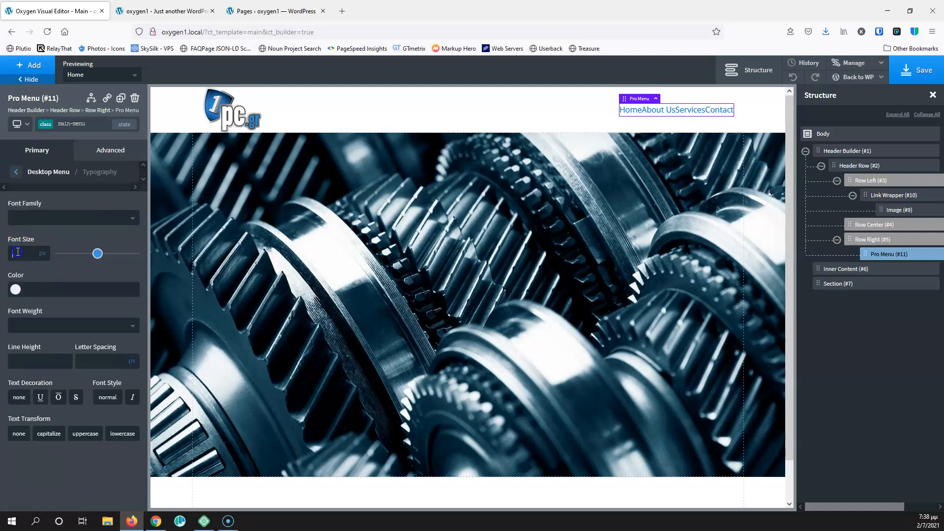
pyautogui.write('17')
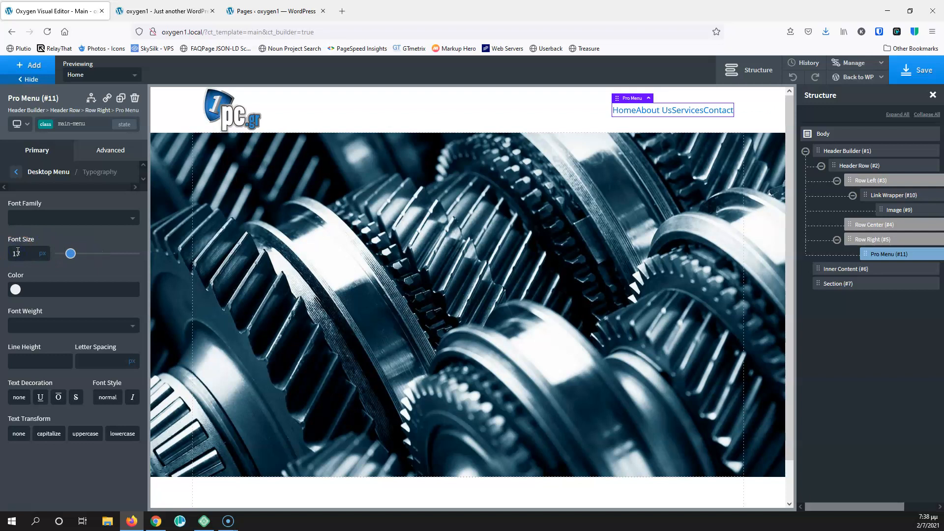
pyautogui.click(15, 289)
pyautogui.moveTo(7, 392); pyautogui.dragTo(4, 393)
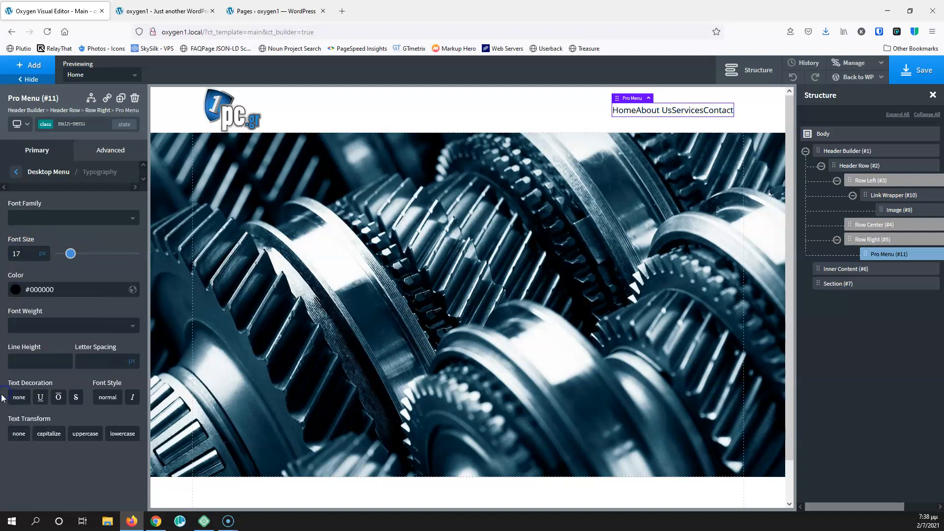
pyautogui.click(19, 178)
# Set menu item padding to 20px top/bottom and 15px left/right, then save
pyautogui.click(66, 272)
pyautogui.click(51, 235)
pyautogui.write('15')
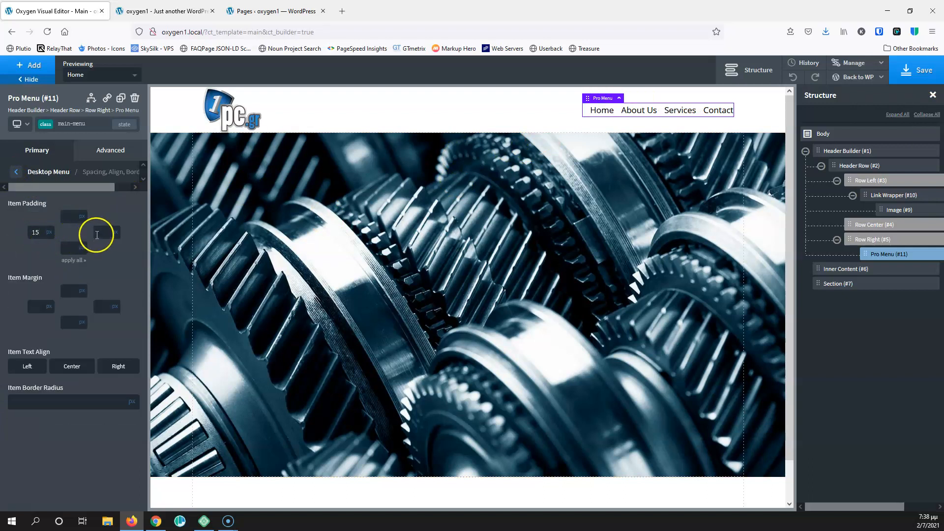
pyautogui.write('15')
pyautogui.click(71, 218)
pyautogui.write('20')
pyautogui.click(72, 248)
pyautogui.write('20')
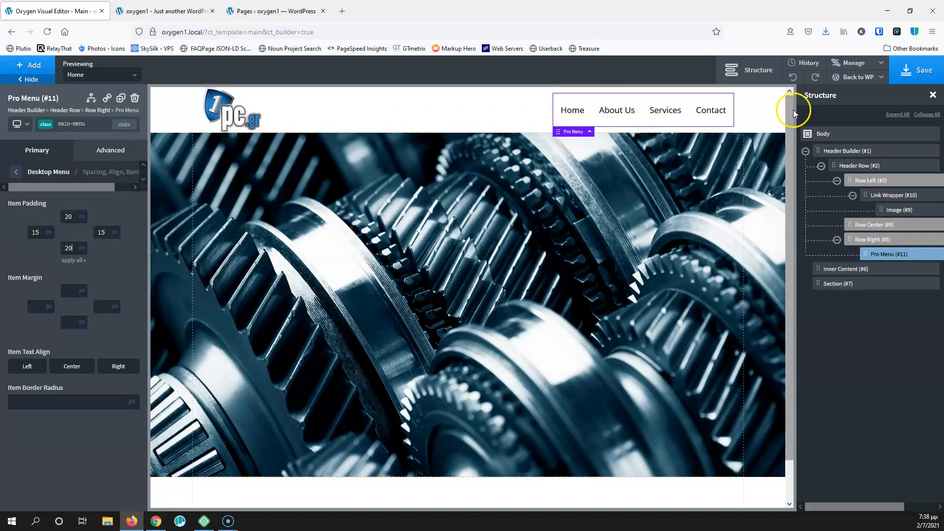
pyautogui.click(917, 75)
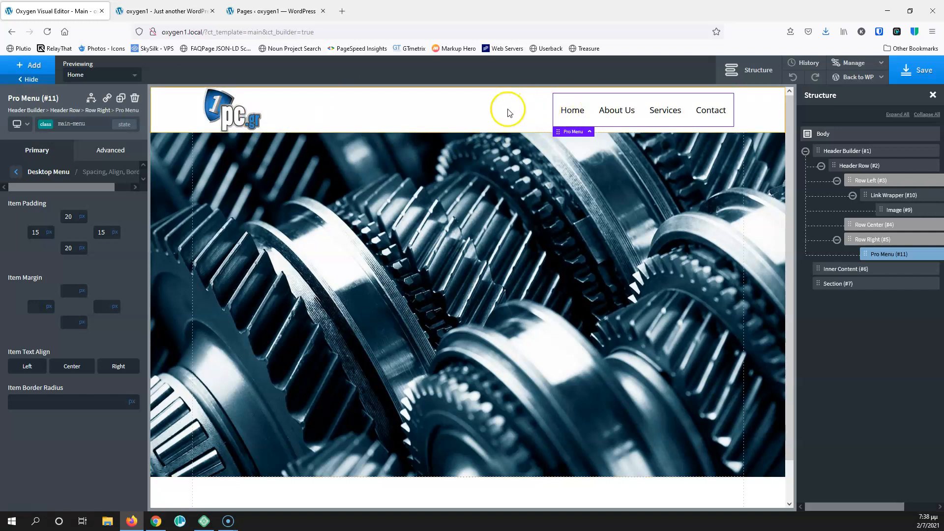
# Try out a background colour on the header row
pyautogui.click(868, 167)
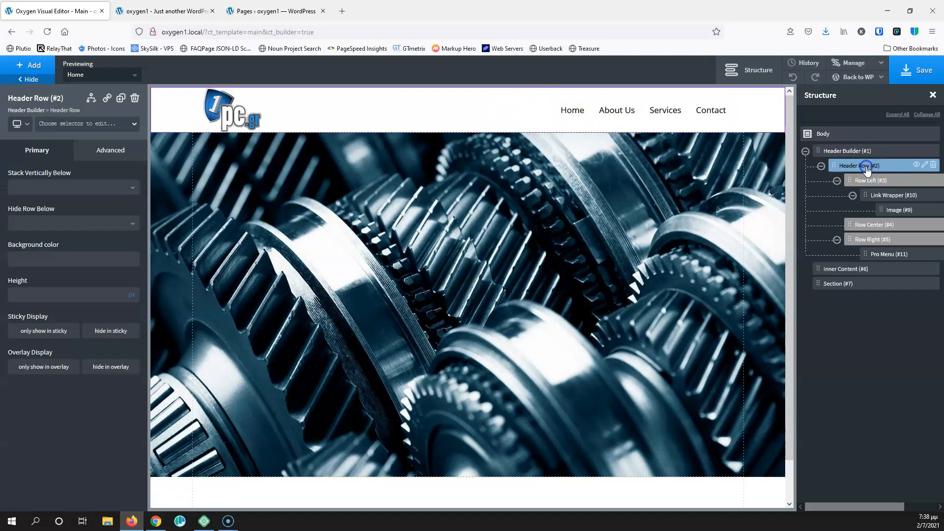
pyautogui.click(19, 260)
pyautogui.moveTo(38, 316); pyautogui.dragTo(12, 272)
pyautogui.click(73, 258)
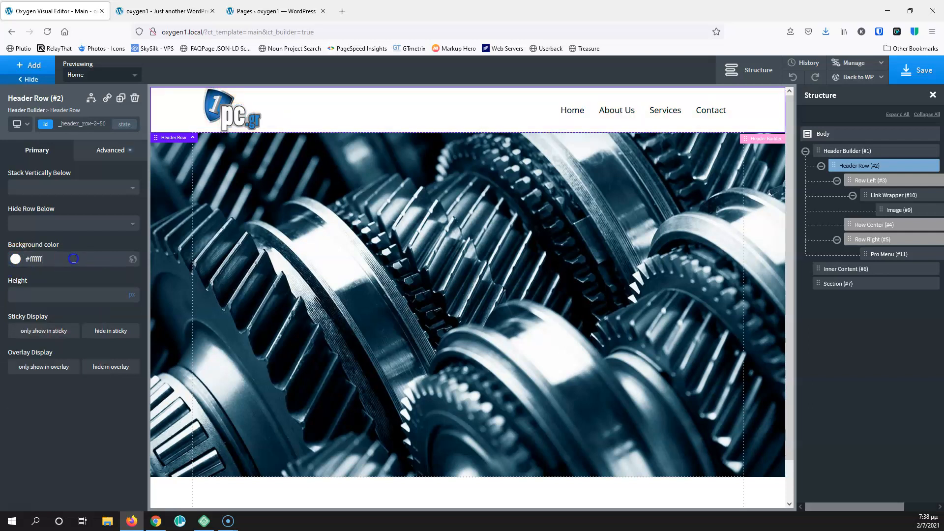
# Set the Pro Menu's hover text colour to Global Colors - Blue
pyautogui.click(621, 109)
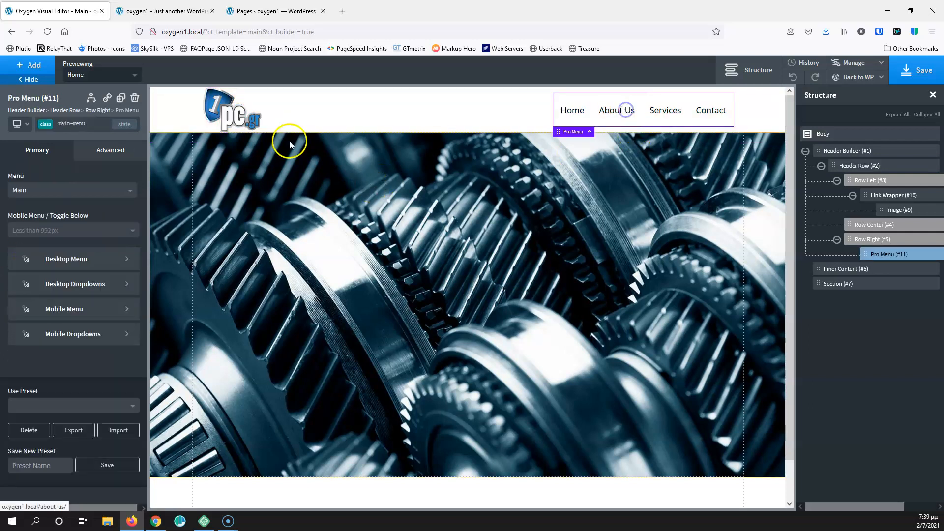
pyautogui.click(58, 258)
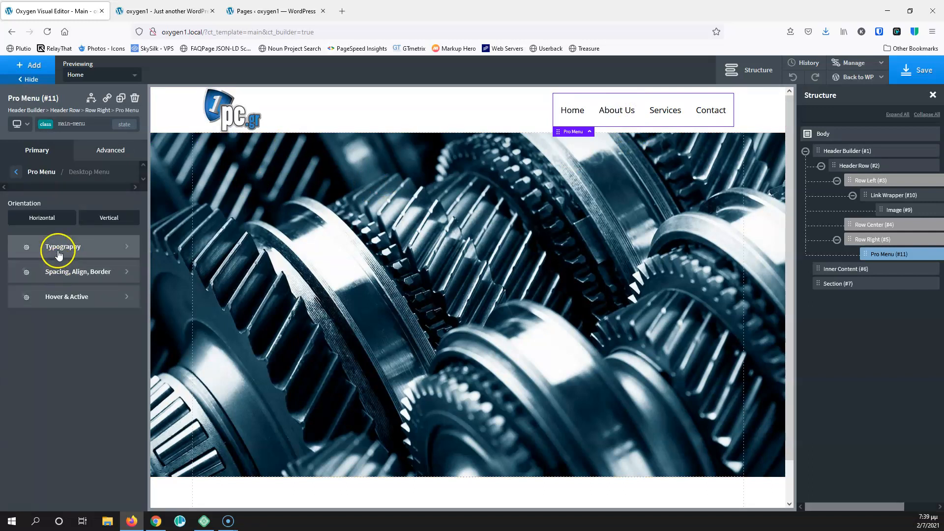
pyautogui.click(59, 295)
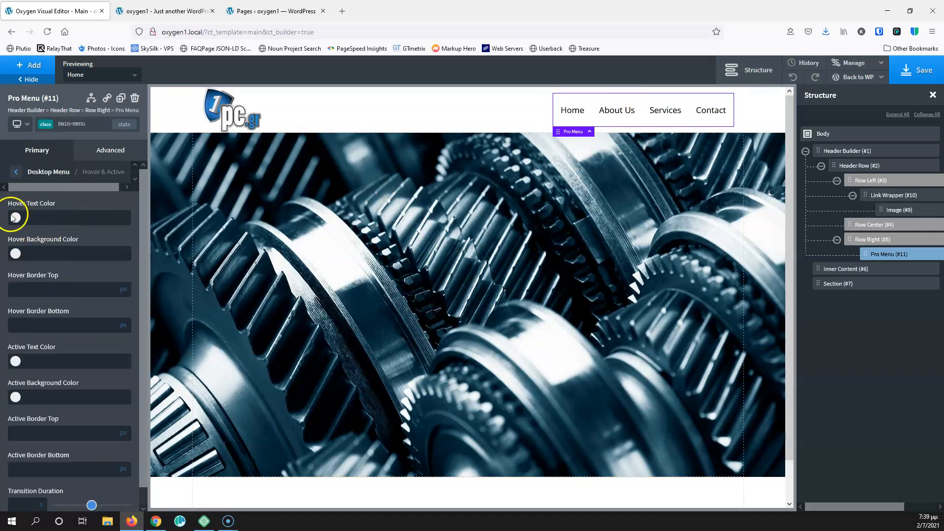
pyautogui.click(15, 172)
pyautogui.click(50, 248)
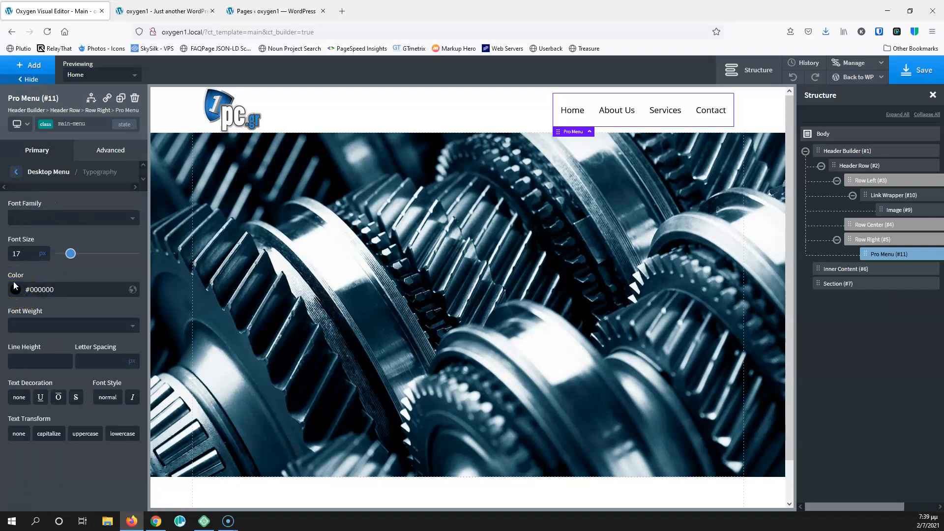
pyautogui.click(16, 172)
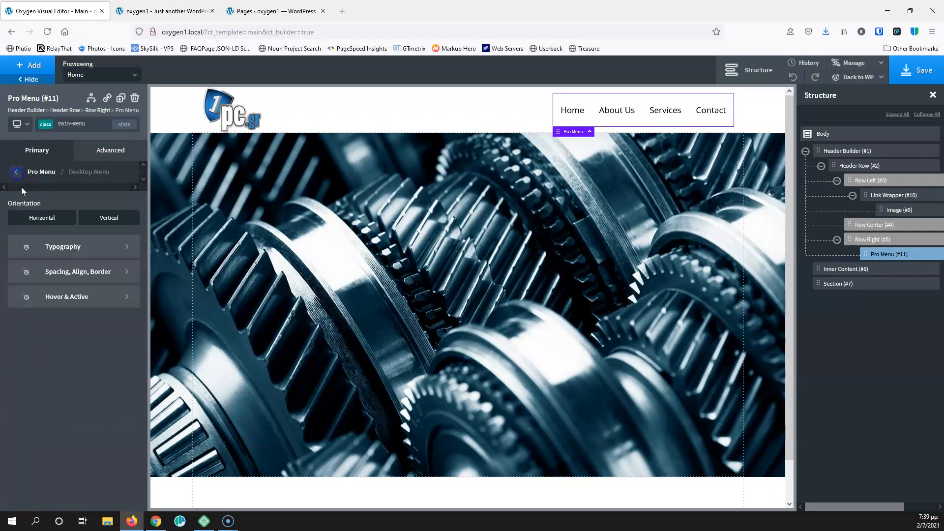
pyautogui.click(58, 295)
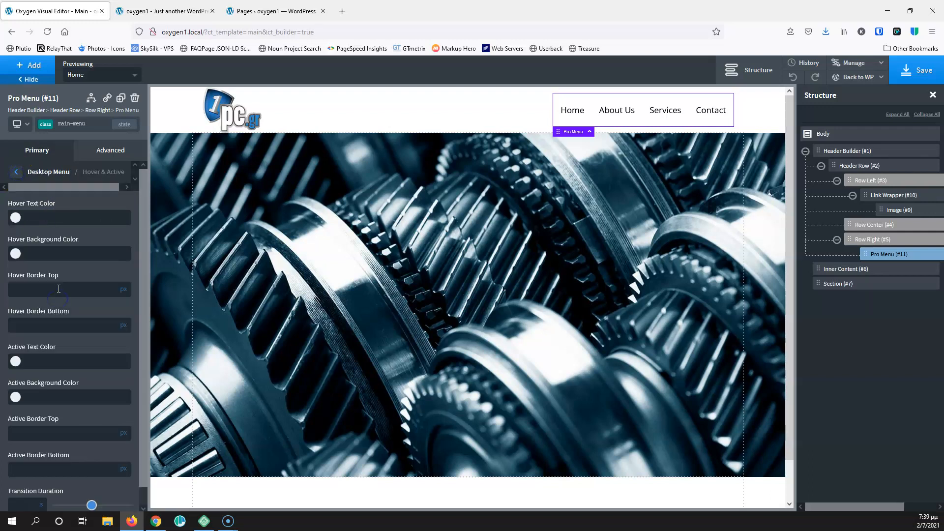
pyautogui.click(18, 217)
pyautogui.click(21, 340)
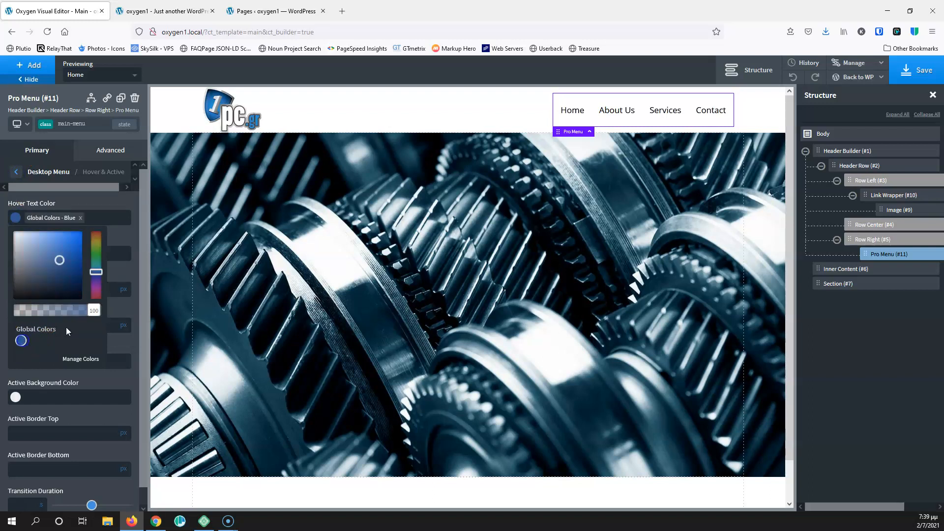
# Save the template and select the Header Builder in the Structure panel
pyautogui.click(924, 69)
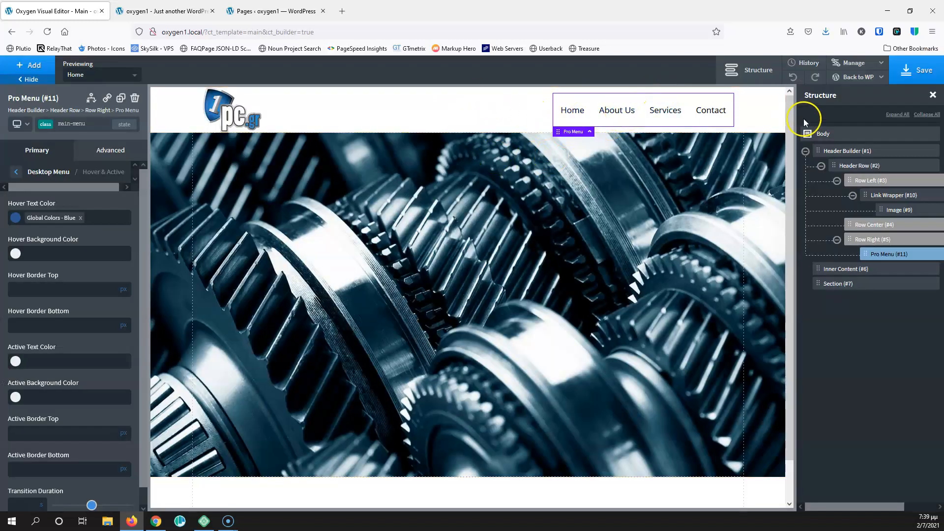
pyautogui.click(344, 117)
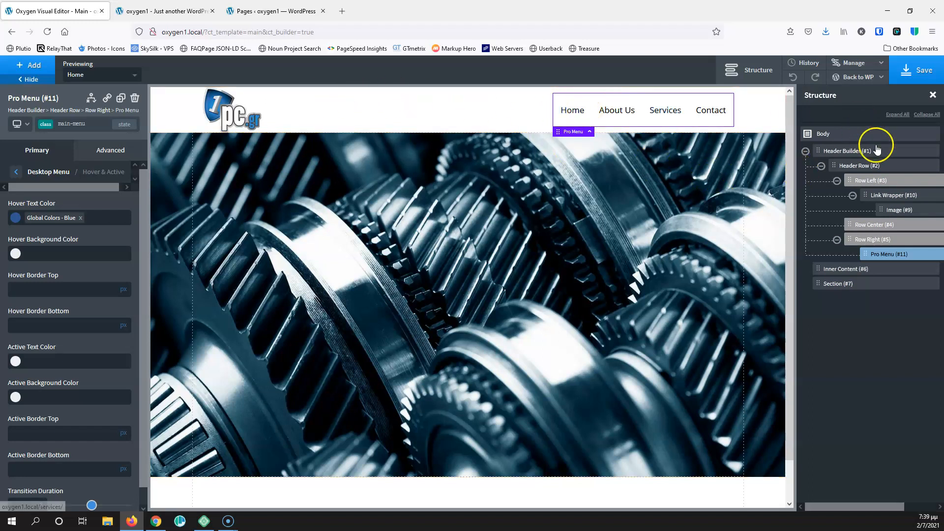
pyautogui.click(859, 167)
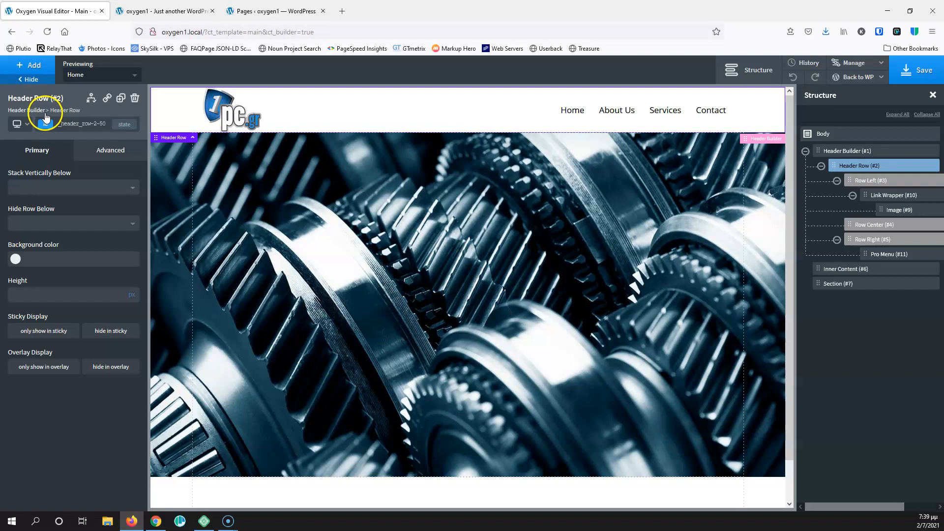
pyautogui.click(865, 155)
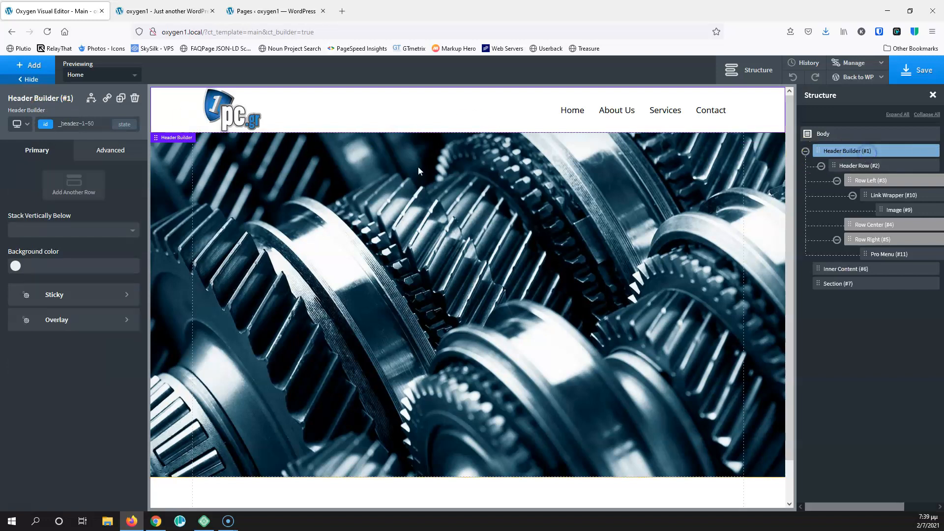
# Add a second Header Row (#13) and drag it above the logo-and-menu Header Row (#2)
pyautogui.click(74, 185)
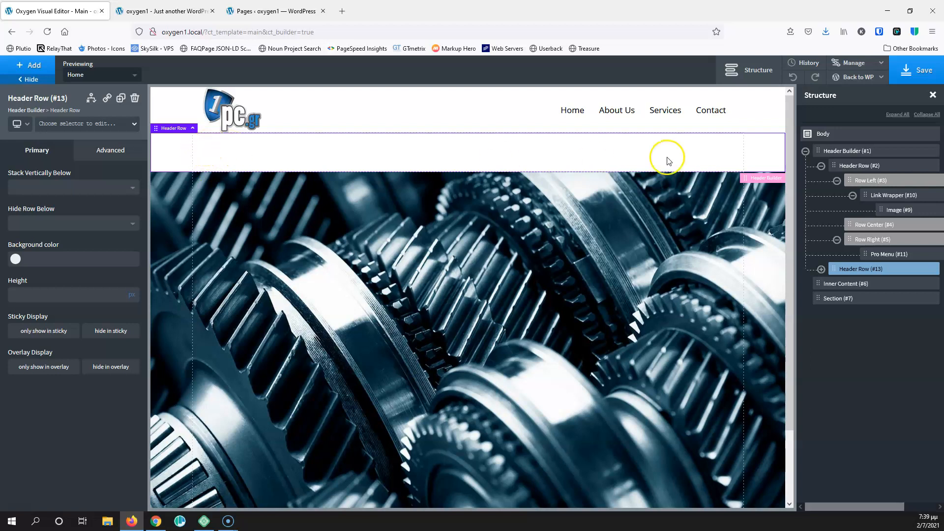
pyautogui.click(821, 166)
pyautogui.moveTo(832, 180); pyautogui.dragTo(837, 160)
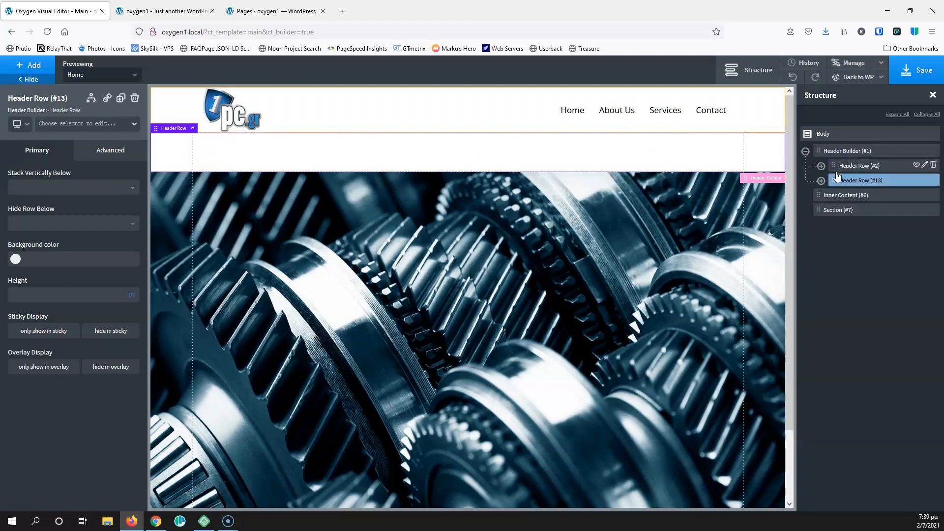
pyautogui.moveTo(835, 164); pyautogui.dragTo(836, 181)
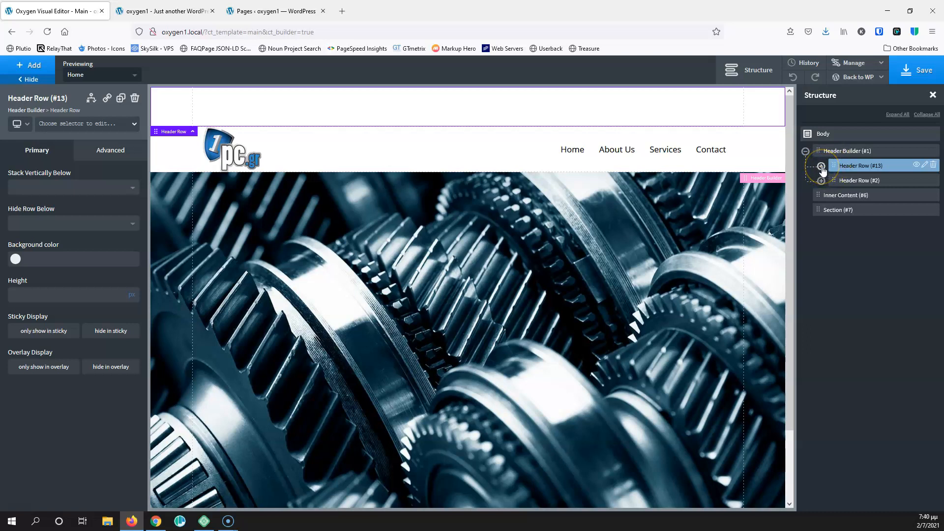
pyautogui.click(821, 167)
pyautogui.click(821, 224)
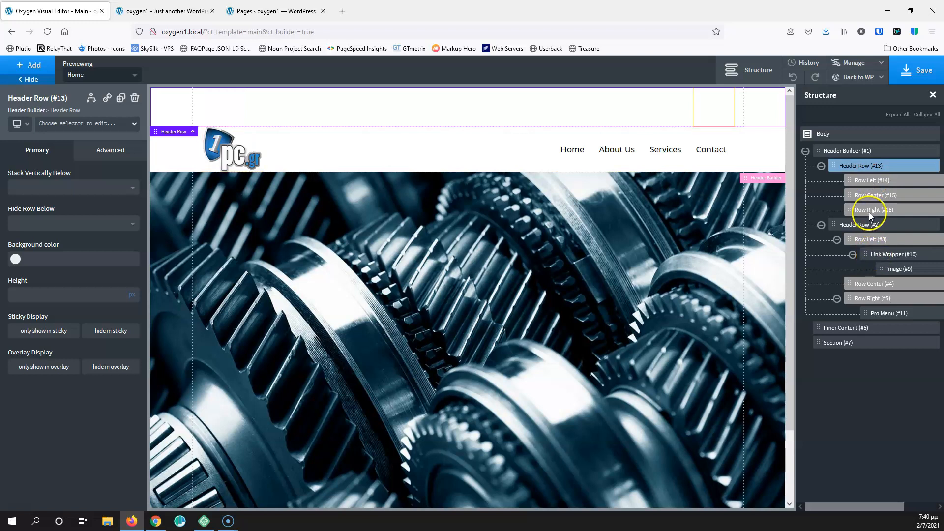
pyautogui.click(821, 225)
pyautogui.click(820, 166)
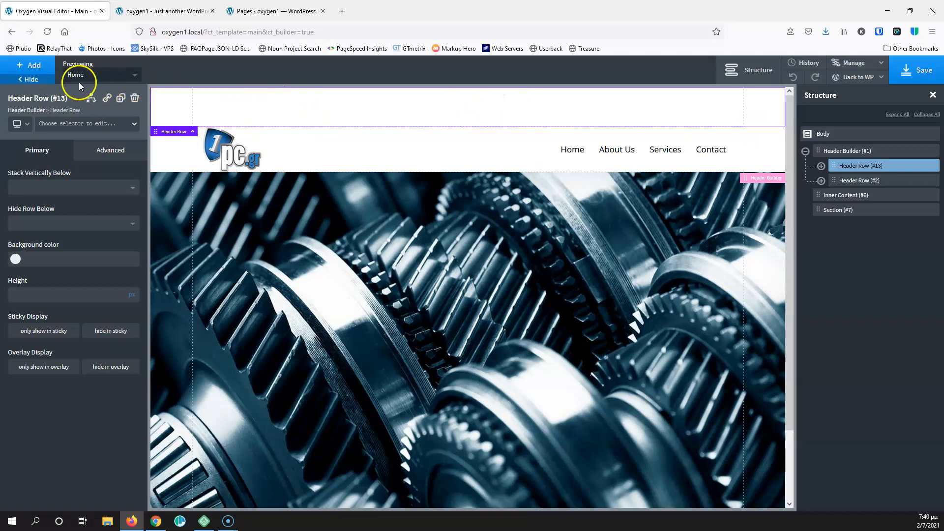
pyautogui.click(29, 65)
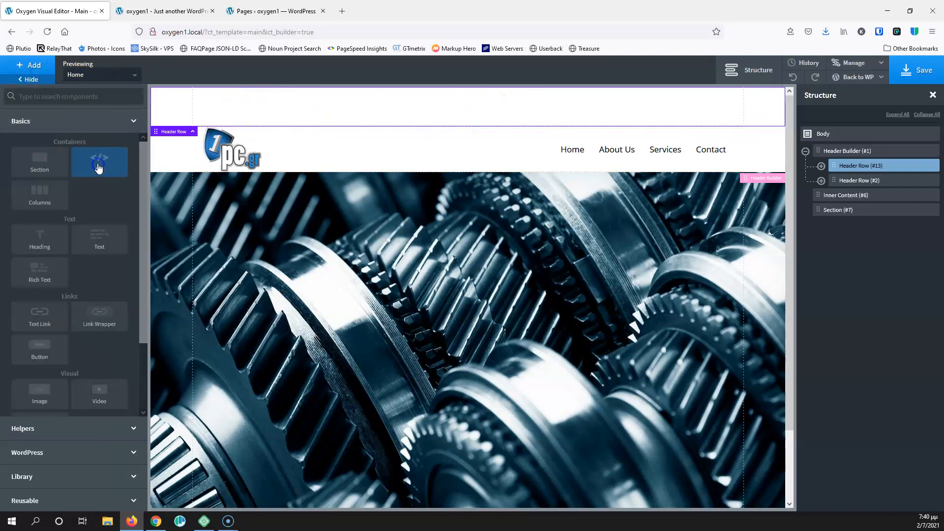
# Add a Div to the new header row with class above-header-contact-div
pyautogui.click(98, 168)
pyautogui.click(68, 125)
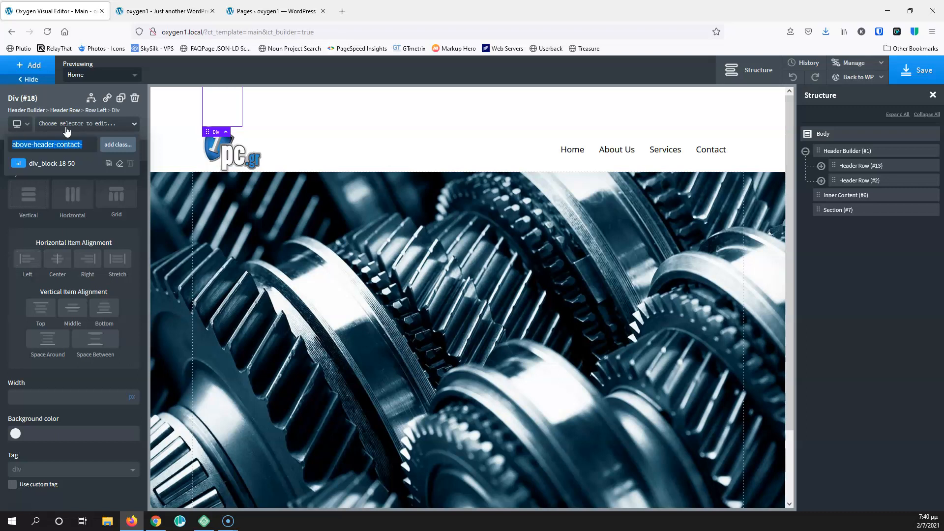
pyautogui.press('End')
pyautogui.press('Return')
# Insert an Icon into the Div with class above-header-contact-icon
pyautogui.click(39, 66)
pyautogui.click(57, 99)
pyautogui.write('i')
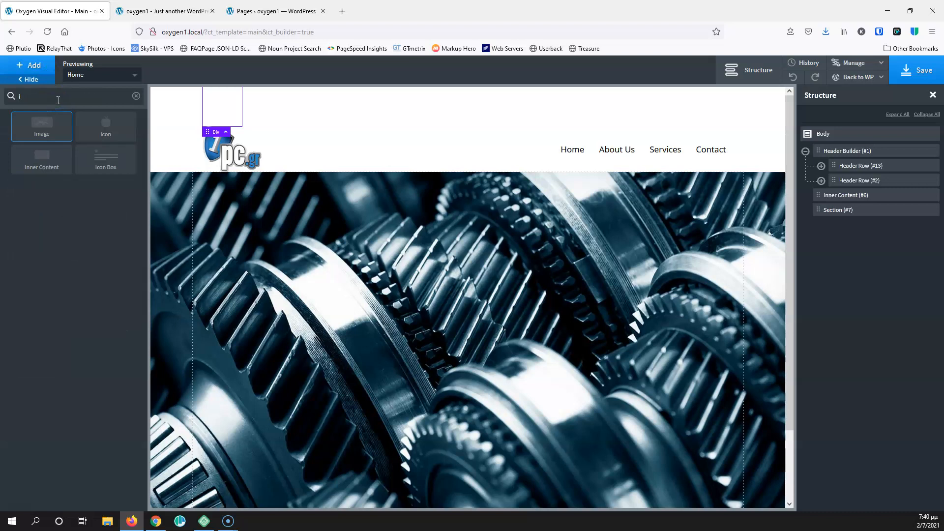
pyautogui.write('con')
pyautogui.click(50, 126)
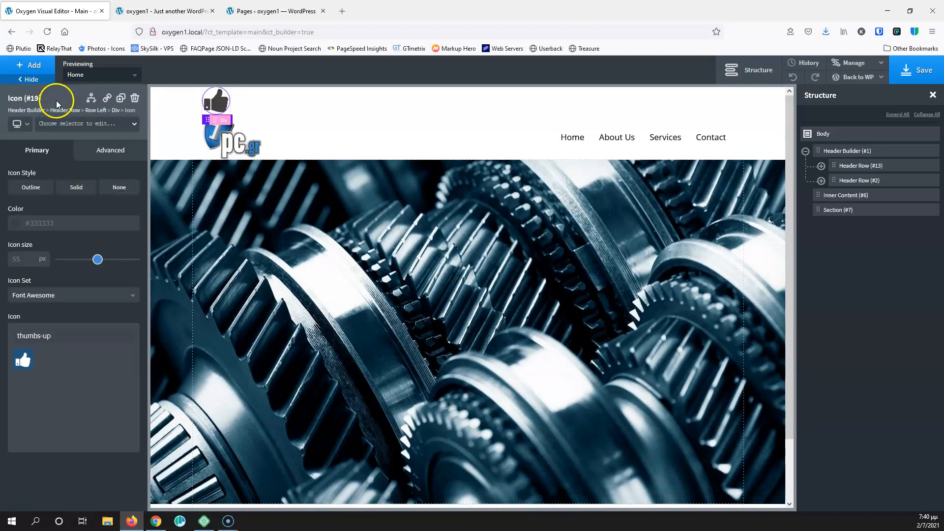
pyautogui.click(56, 124)
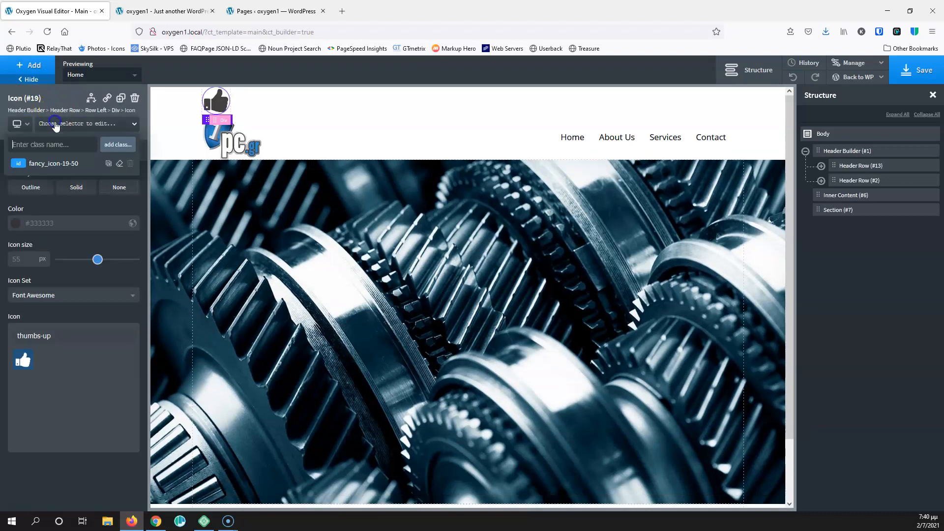
pyautogui.write('above')
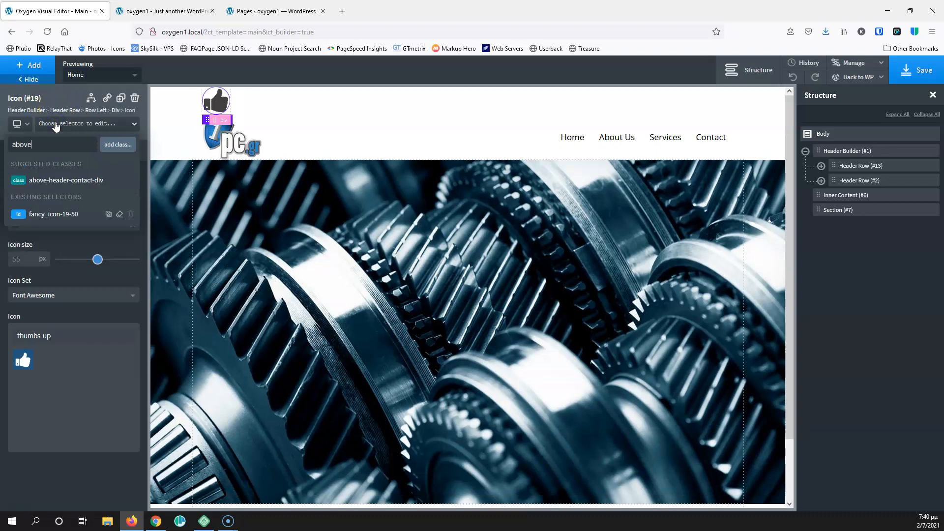
pyautogui.write('-header-contact-')
pyautogui.write('iv')
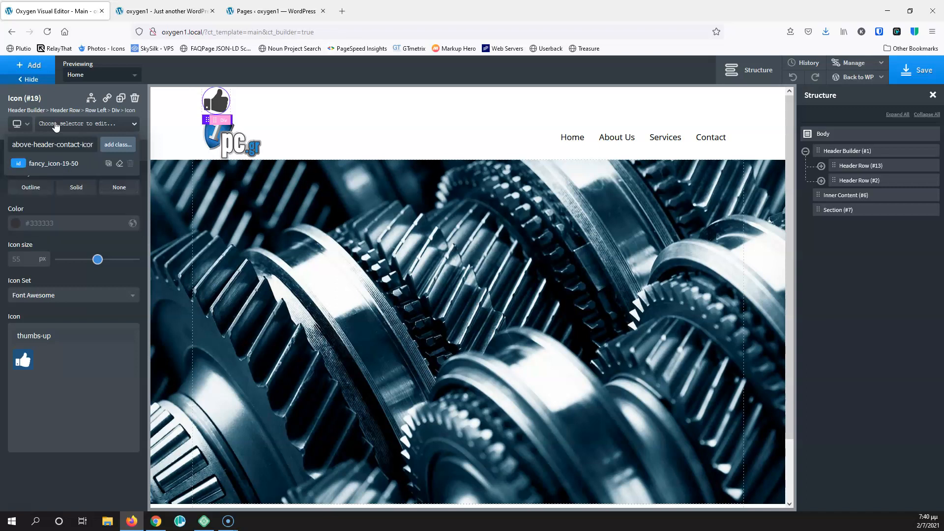
pyautogui.press('Return')
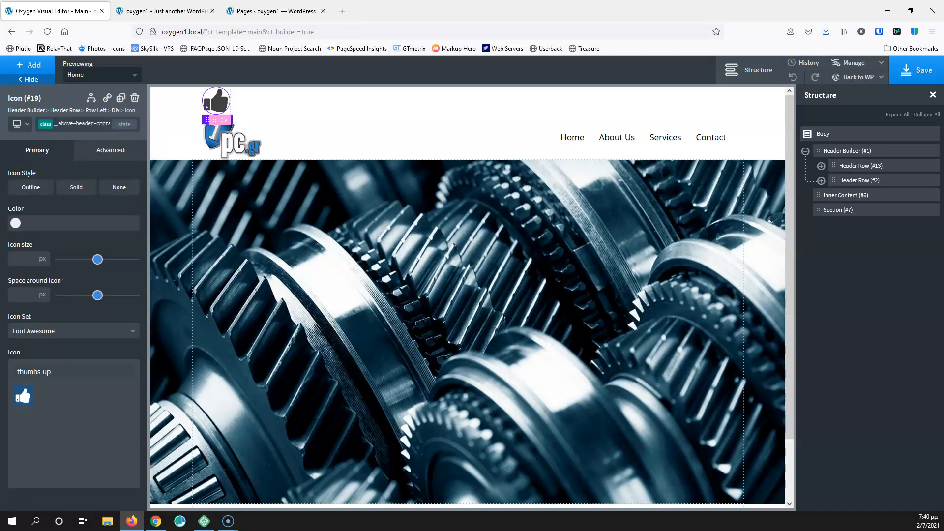
pyautogui.click(38, 63)
# Add a Text block into the Div with class above-header-contact-text
pyautogui.click(57, 96)
pyautogui.write('text')
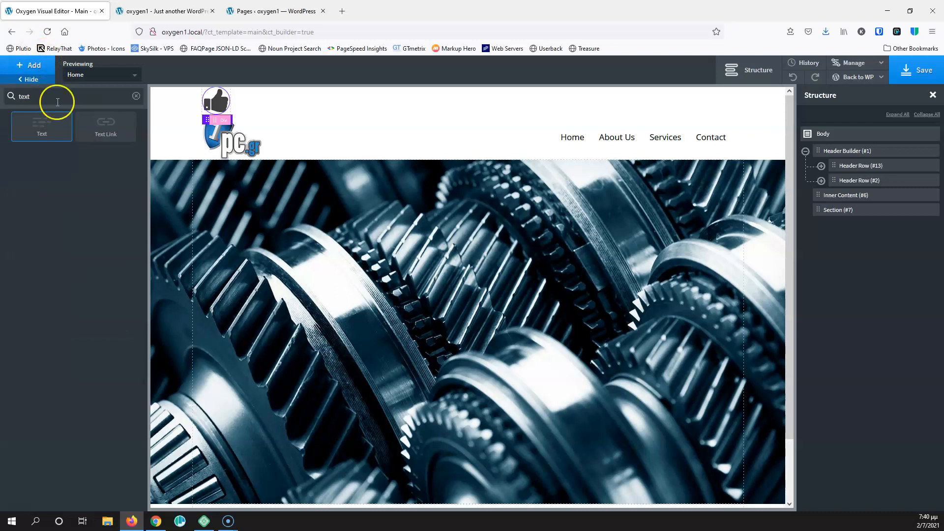
pyautogui.click(54, 130)
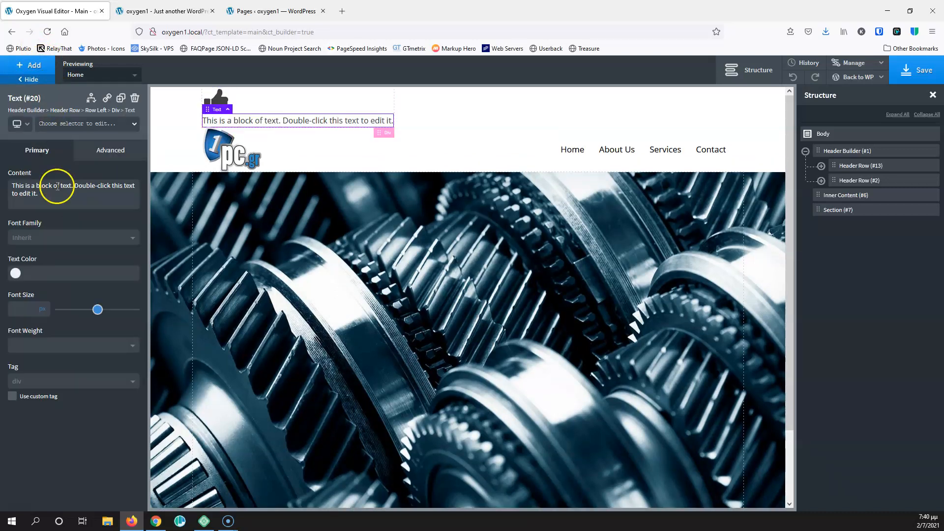
pyautogui.click(74, 124)
pyautogui.write('above-header-contact-')
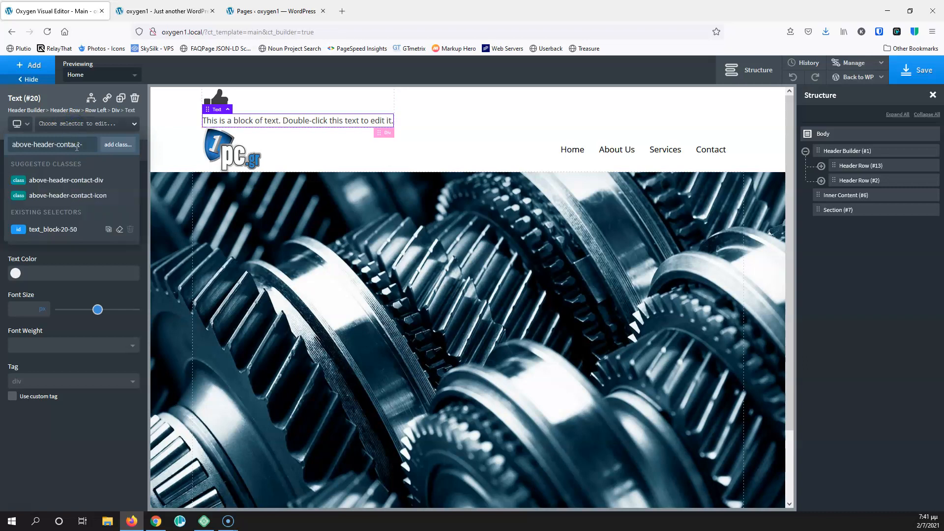
pyautogui.write('text')
pyautogui.press('Return')
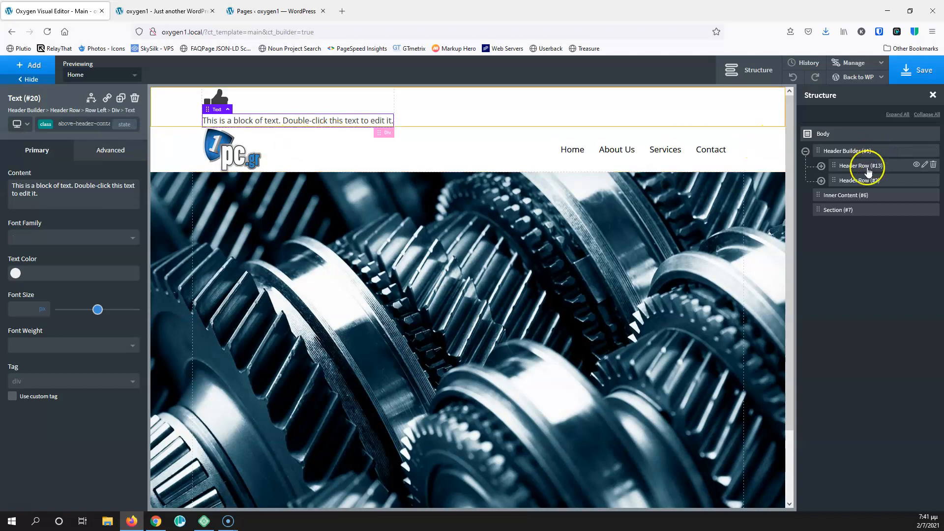
# Turn Div (#18) into a link wrapper pointing to the business phone number's tel: URL
pyautogui.click(820, 166)
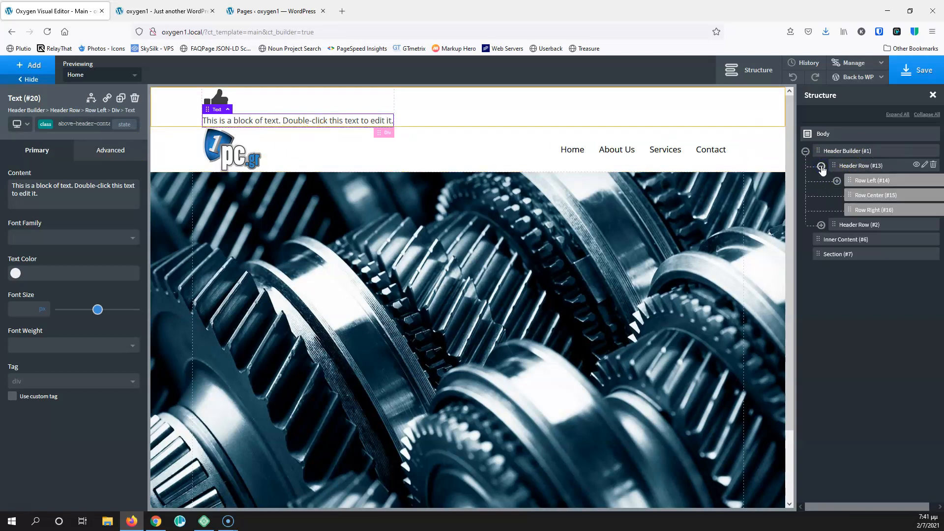
pyautogui.click(837, 181)
pyautogui.click(880, 195)
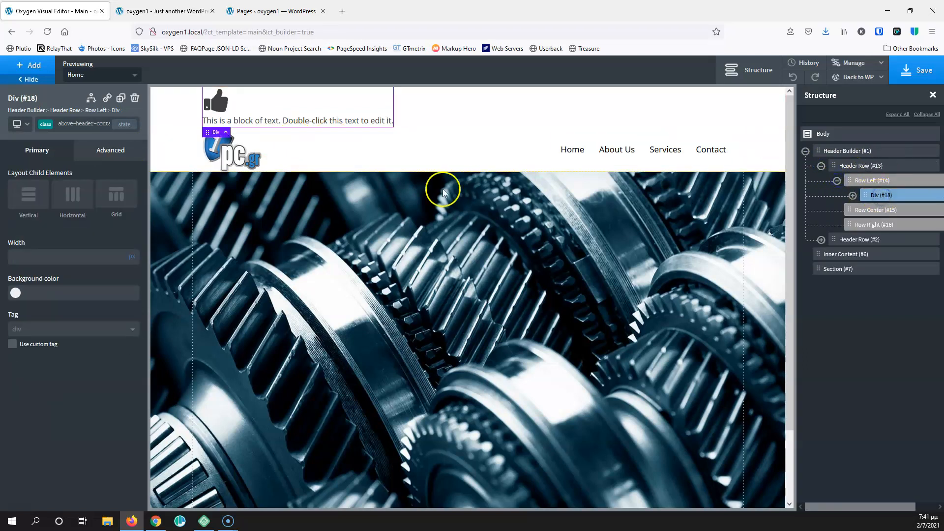
pyautogui.click(107, 98)
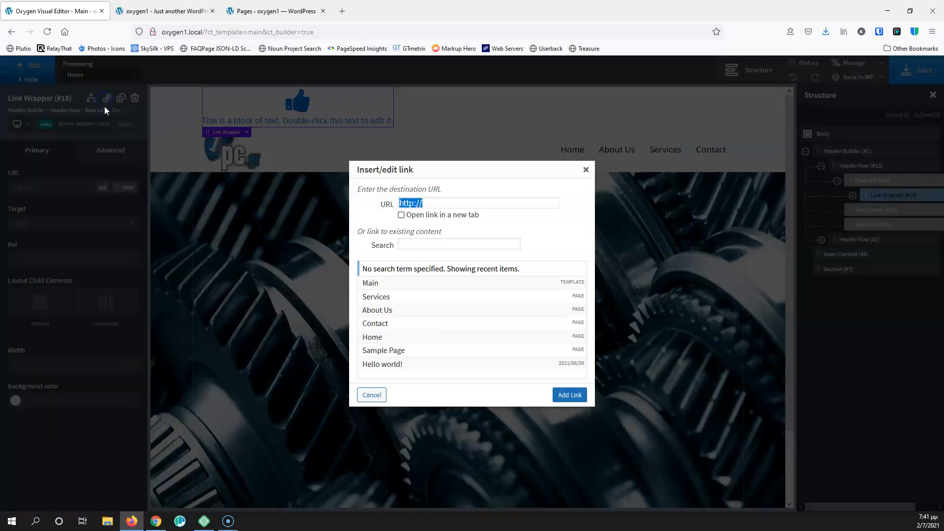
pyautogui.write('te')
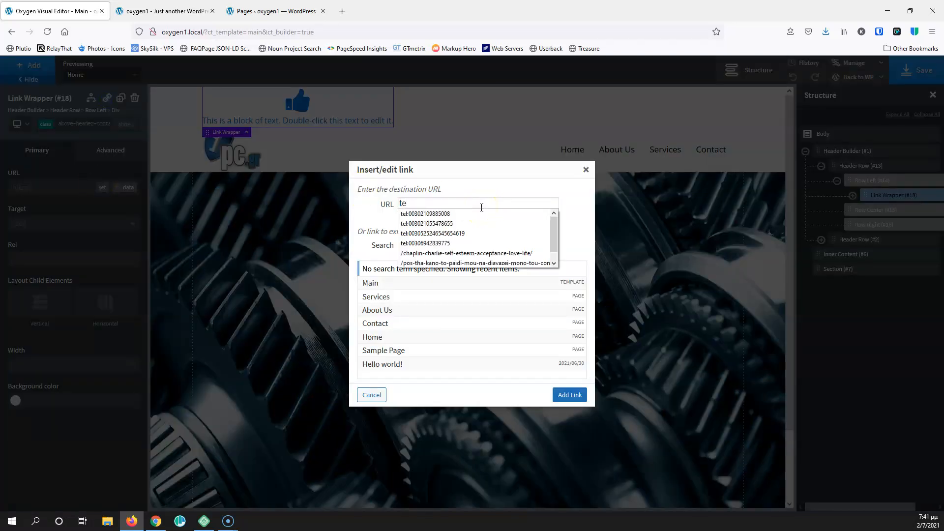
pyautogui.write('l')
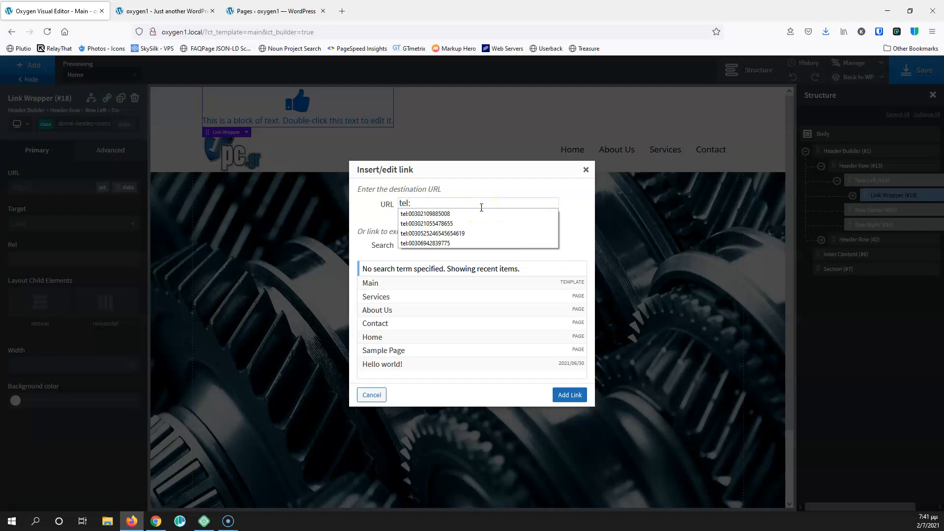
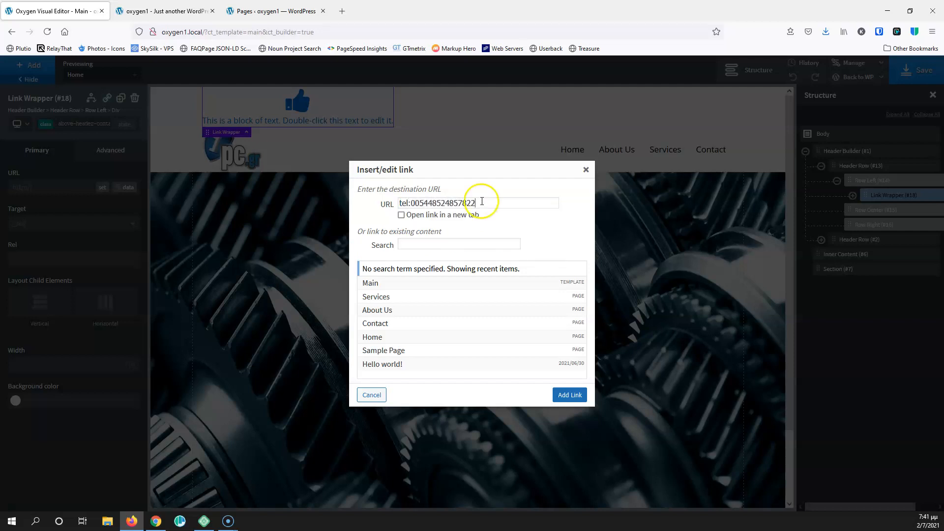
pyautogui.moveTo(481, 203); pyautogui.dragTo(415, 203)
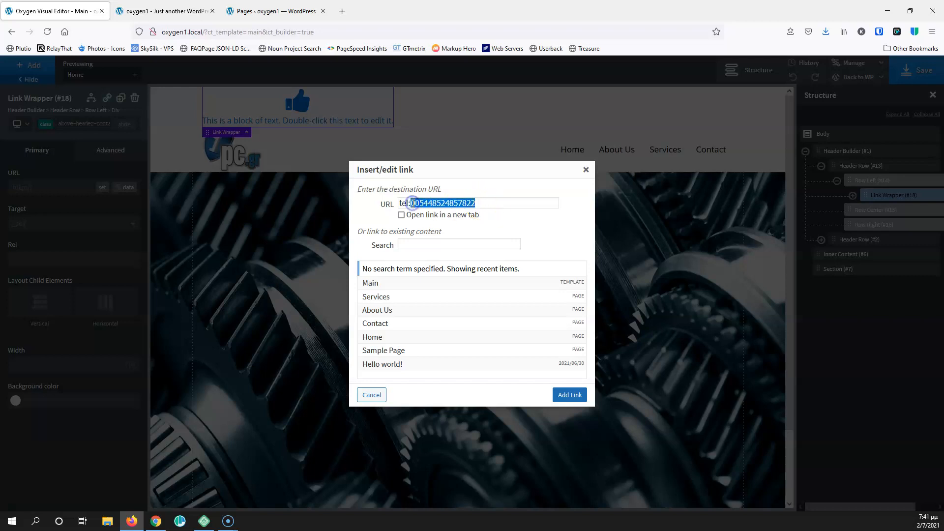
pyautogui.click(569, 394)
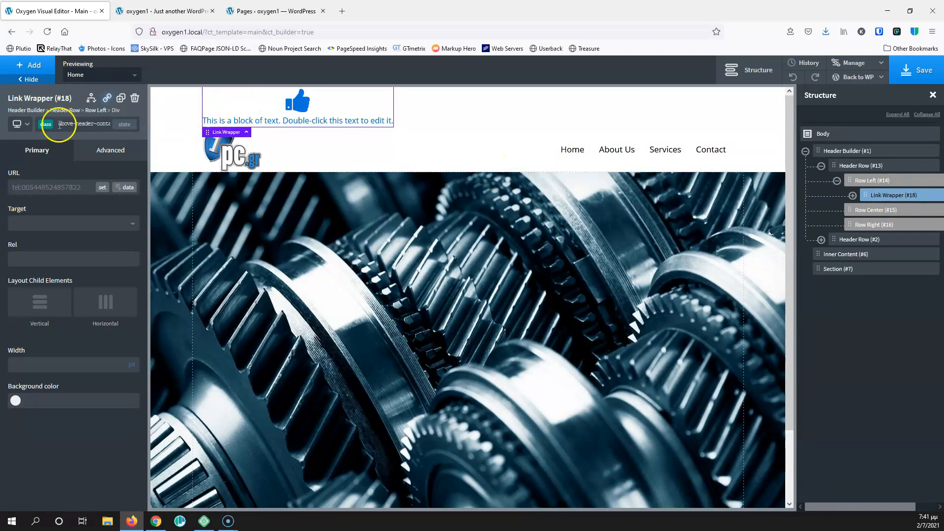
# Lay out the icon and text horizontally and change the icon to a 20px phone
pyautogui.click(106, 308)
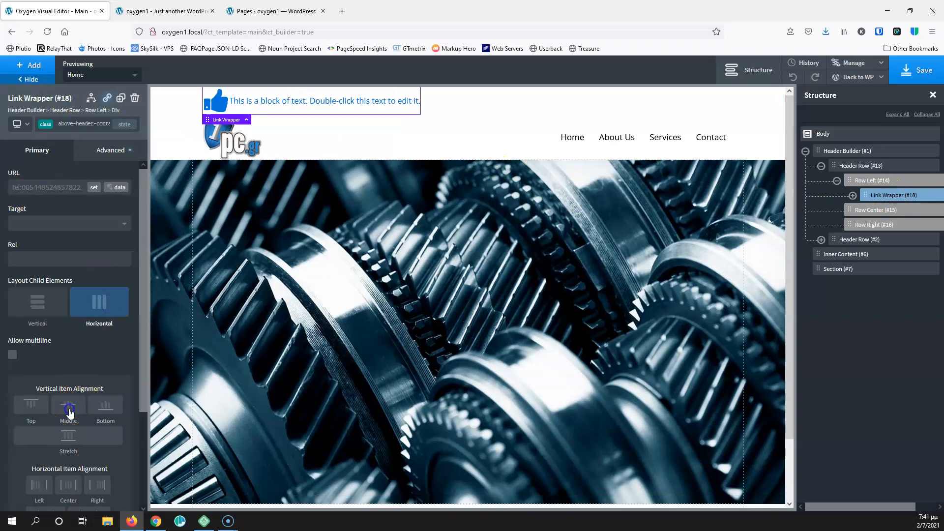
pyautogui.click(221, 102)
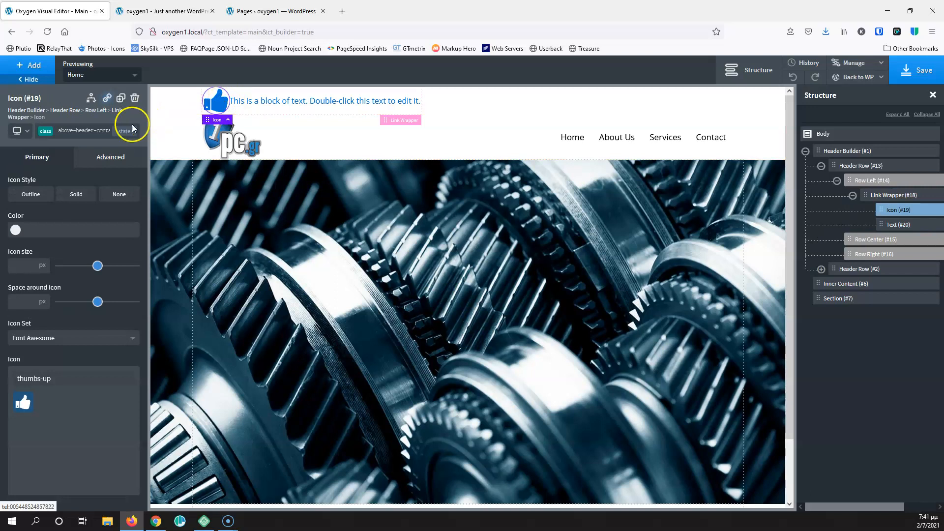
pyautogui.moveTo(72, 383); pyautogui.dragTo(0, 379)
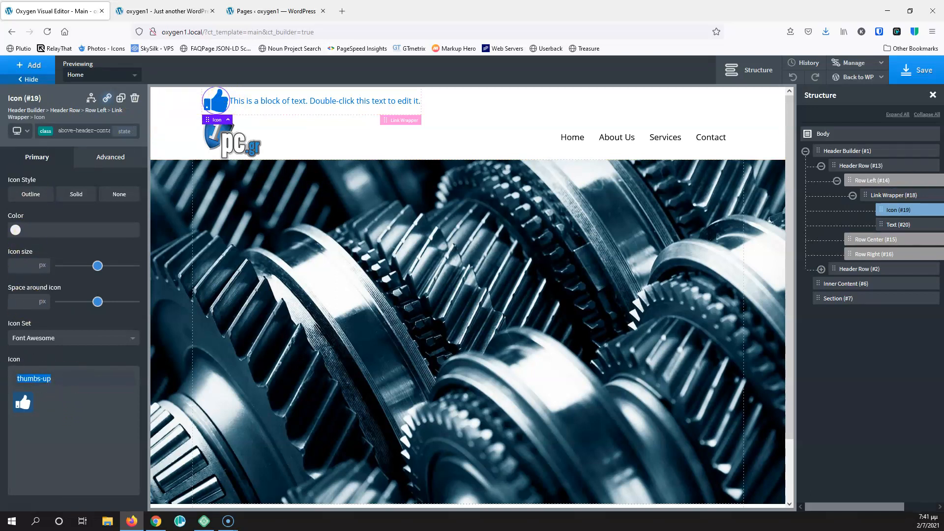
pyautogui.write('pho')
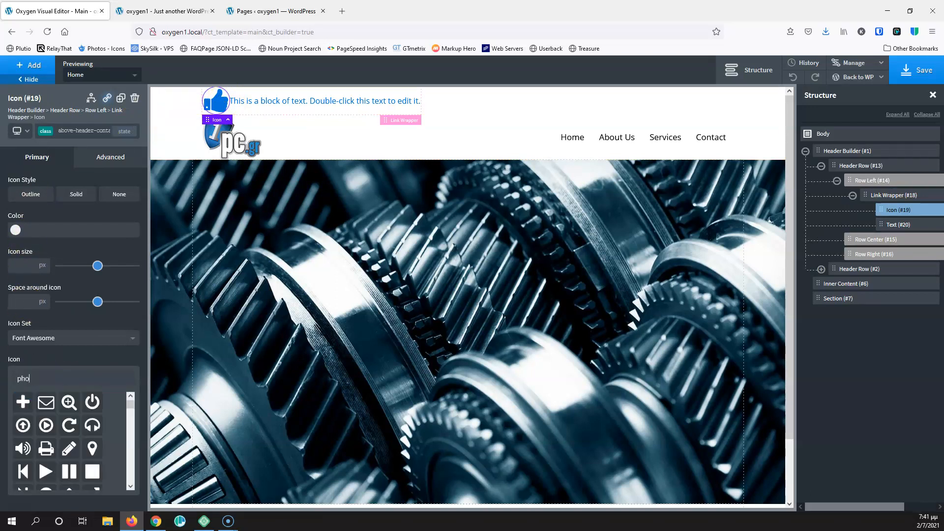
pyautogui.write('ne')
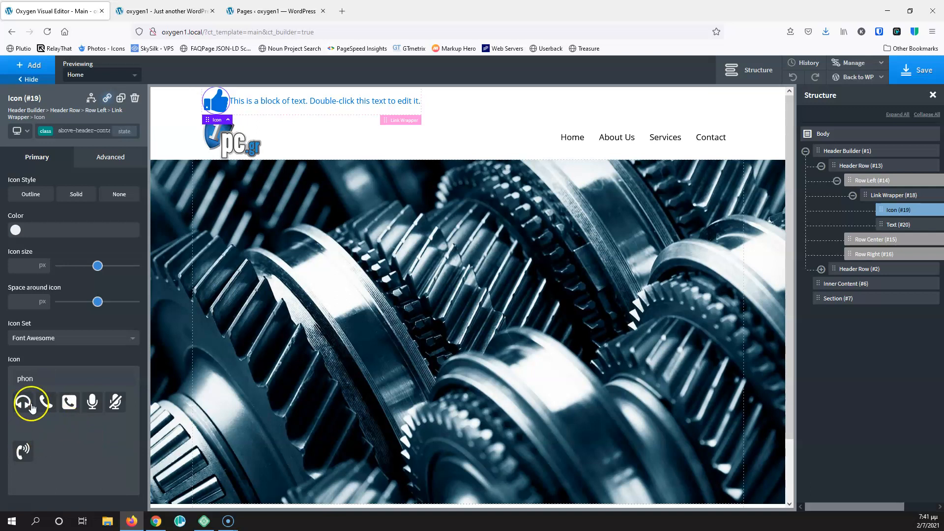
pyautogui.click(45, 401)
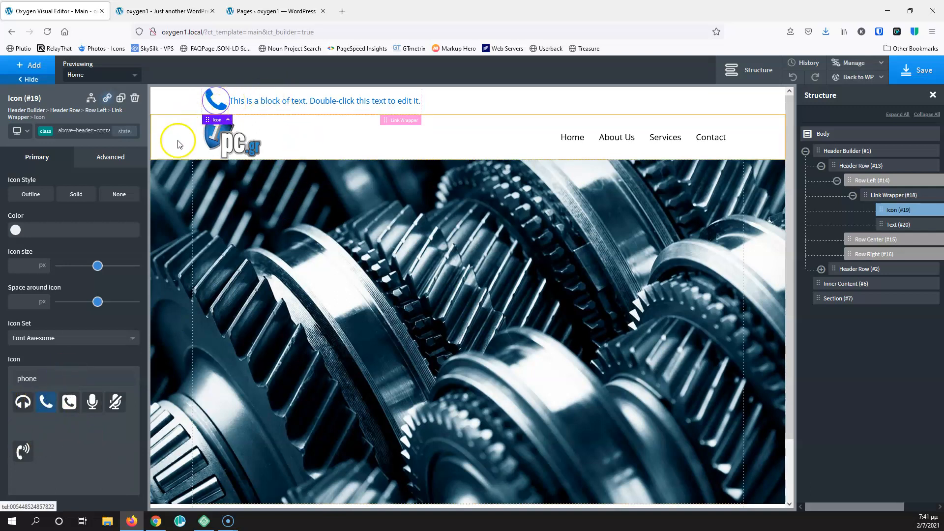
pyautogui.click(20, 267)
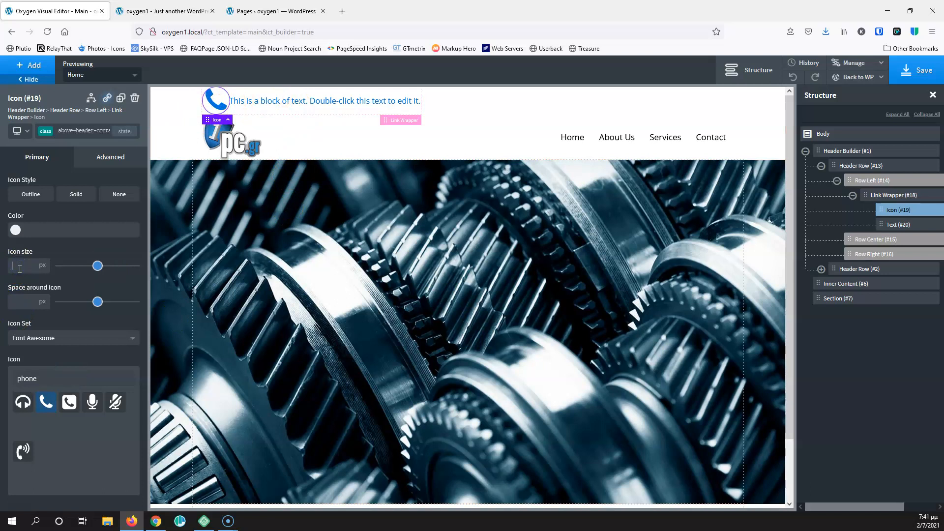
pyautogui.write('20')
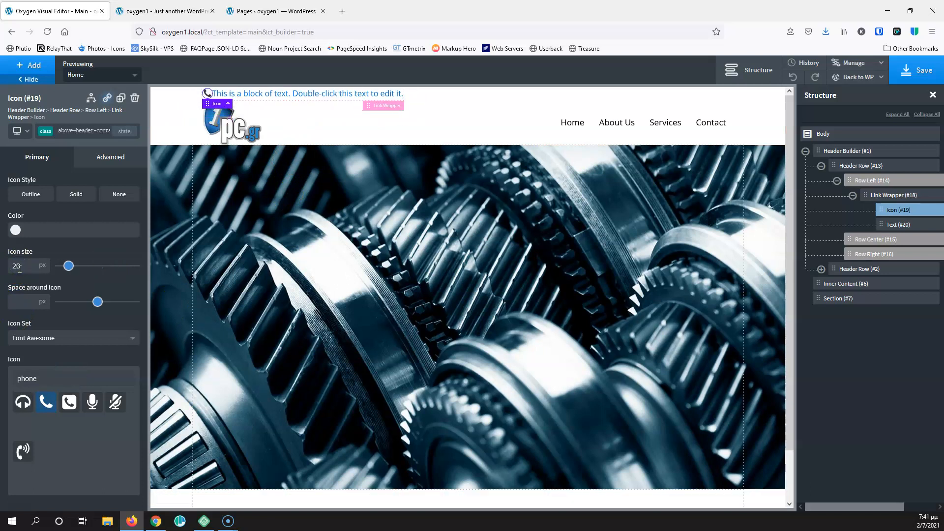
# Give the phone icon a 5px right margin and set the adjacent text to 14px
pyautogui.click(116, 159)
pyautogui.click(98, 215)
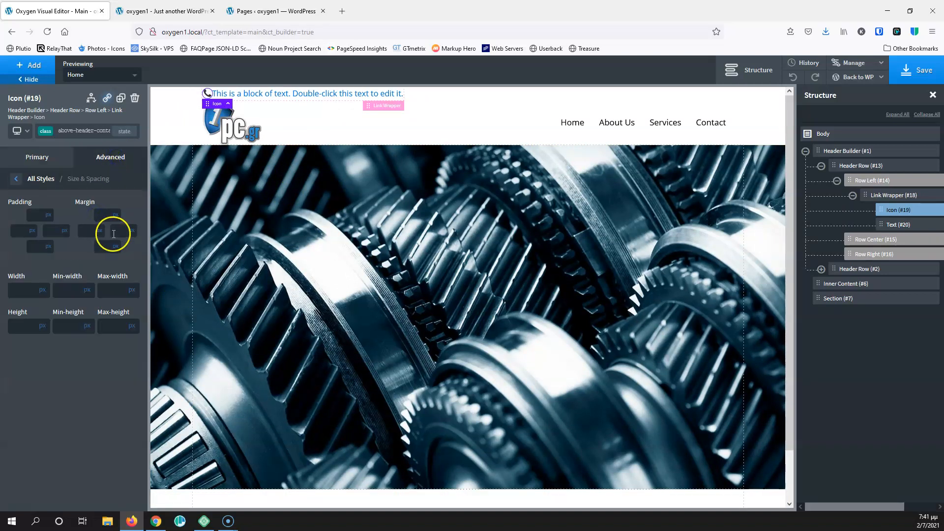
pyautogui.click(264, 93)
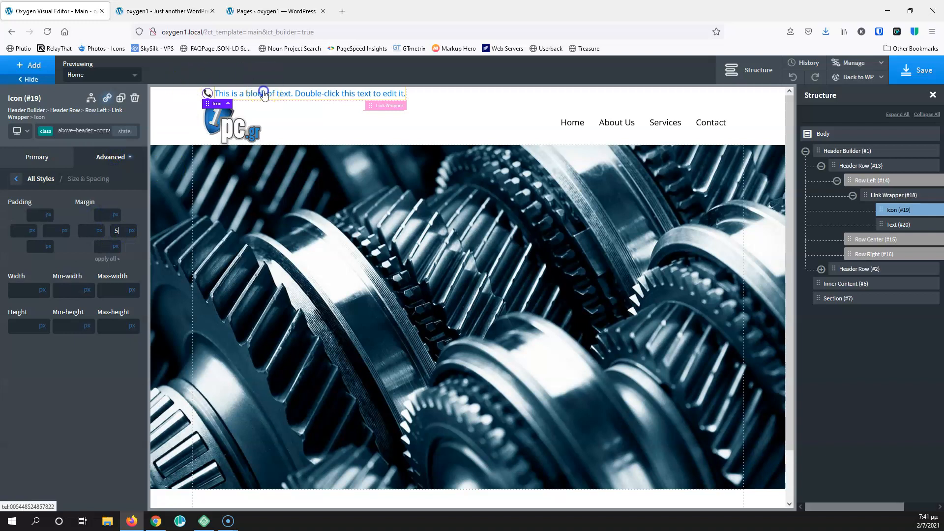
pyautogui.click(18, 314)
# Set the contact text colour to black (#000000)
pyautogui.click(15, 280)
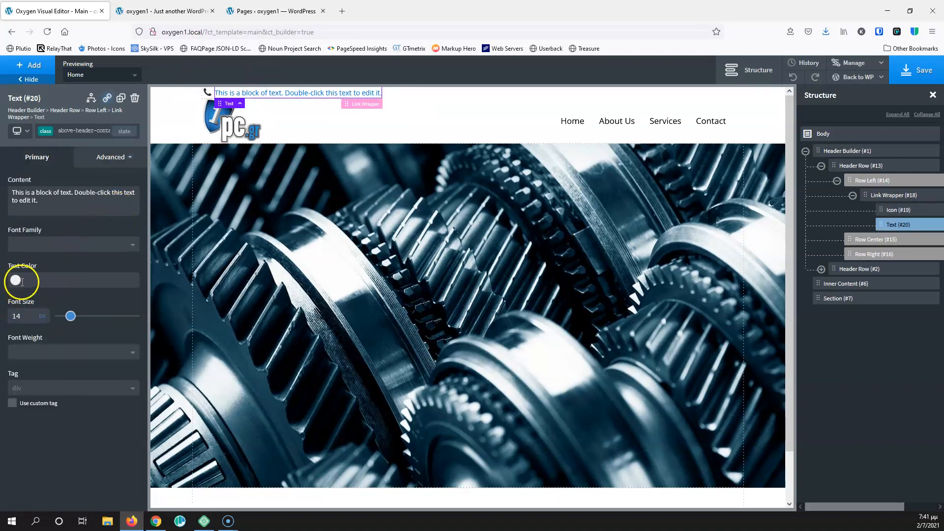
pyautogui.click(22, 332)
pyautogui.moveTo(22, 332); pyautogui.dragTo(15, 364)
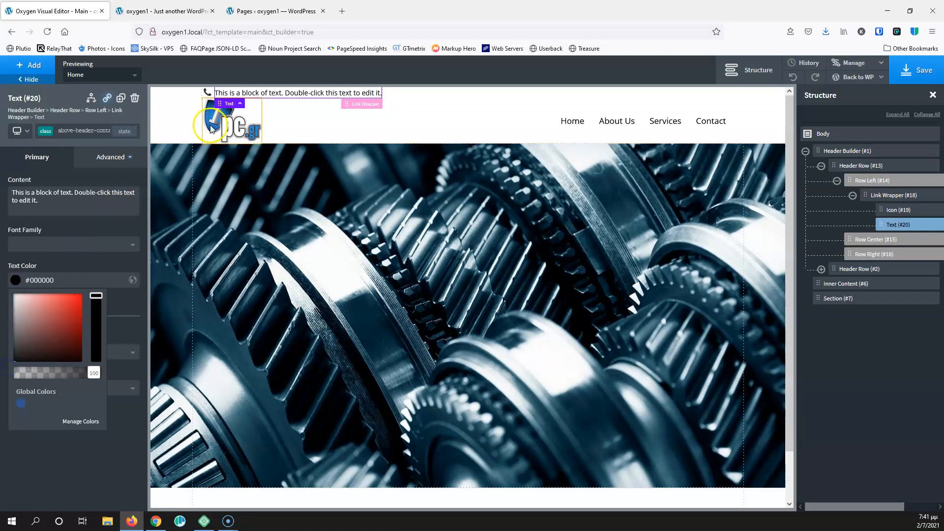
# Replace the text content with the pasted phone number minus its leading 00, then save
pyautogui.doubleClick(275, 94)
pyautogui.click(69, 206)
pyautogui.hotkey('ctrl', 'a')
pyautogui.click(48, 206)
pyautogui.hotkey('ctrl', 'a')
pyautogui.hotkey('ctrl', 'v')
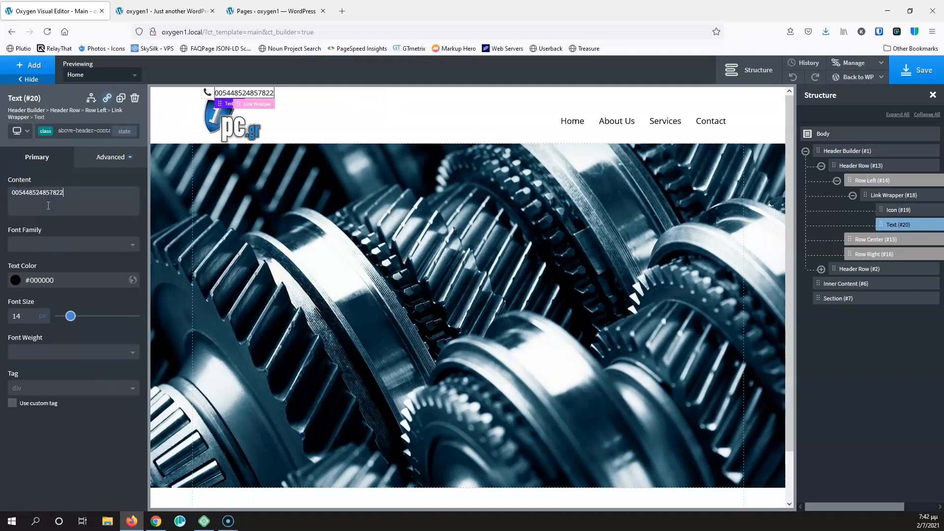
pyautogui.press('BackSpace')
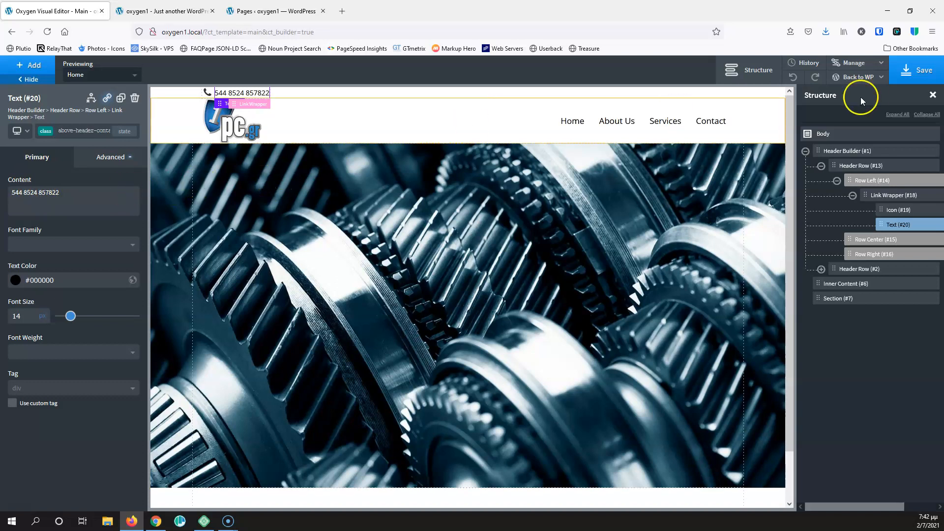
pyautogui.click(903, 75)
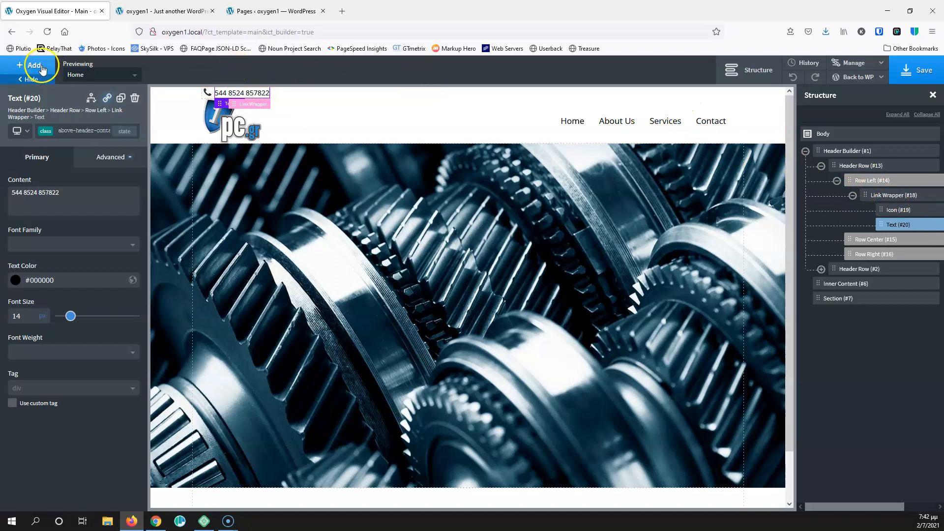
# Add a Social Icons component to the top header row with class above-header-social
pyautogui.click(865, 165)
pyautogui.click(34, 64)
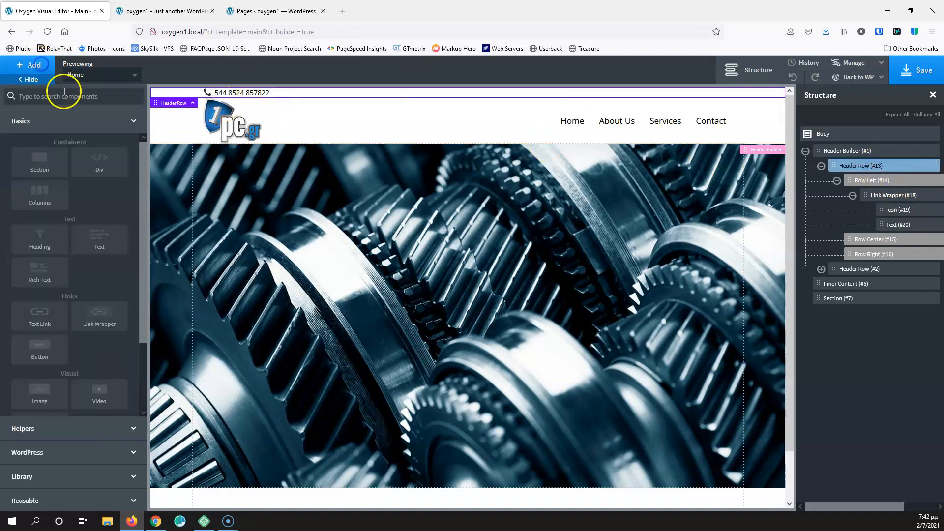
pyautogui.write('soc')
pyautogui.click(37, 129)
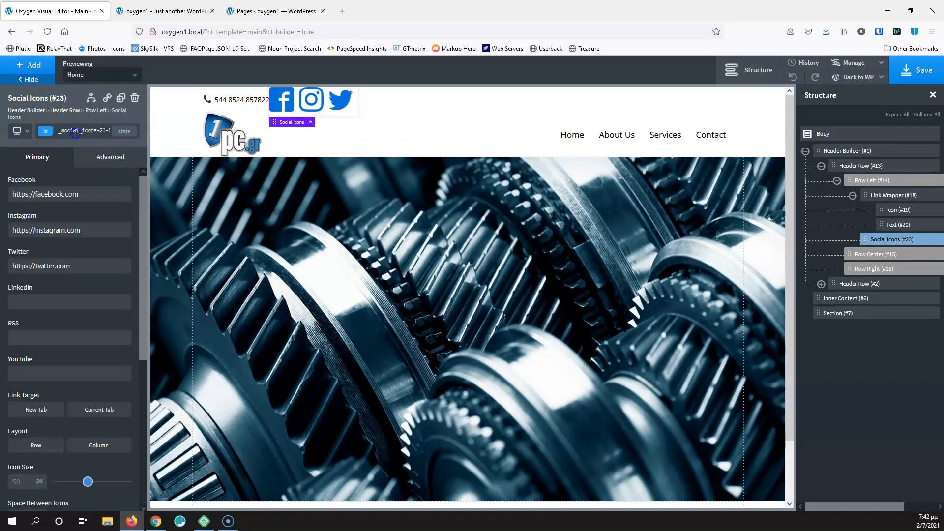
pyautogui.click(75, 131)
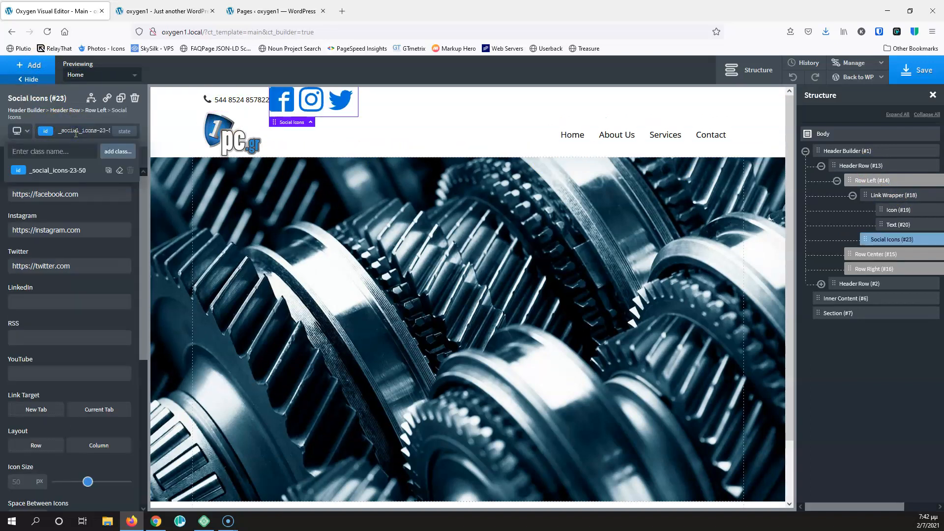
pyautogui.write('above-heade')
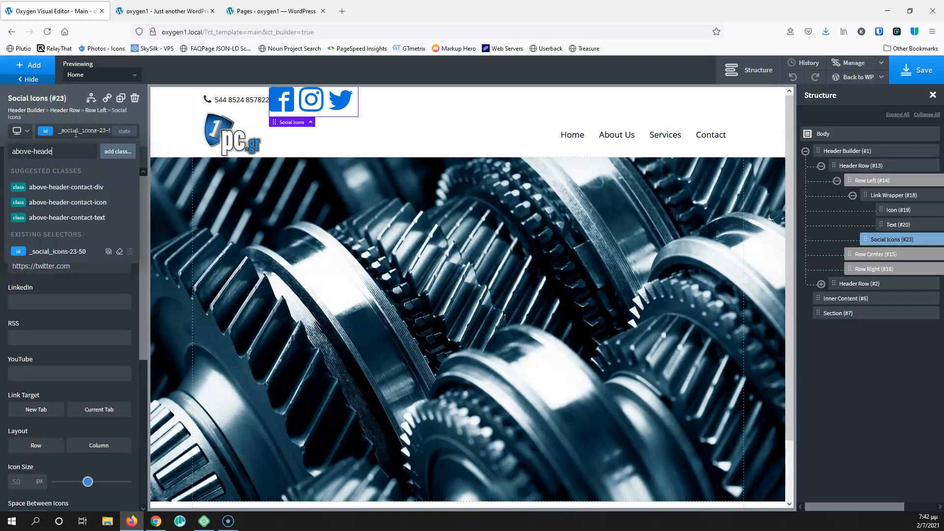
pyautogui.write('r-socia')
pyautogui.press('Return')
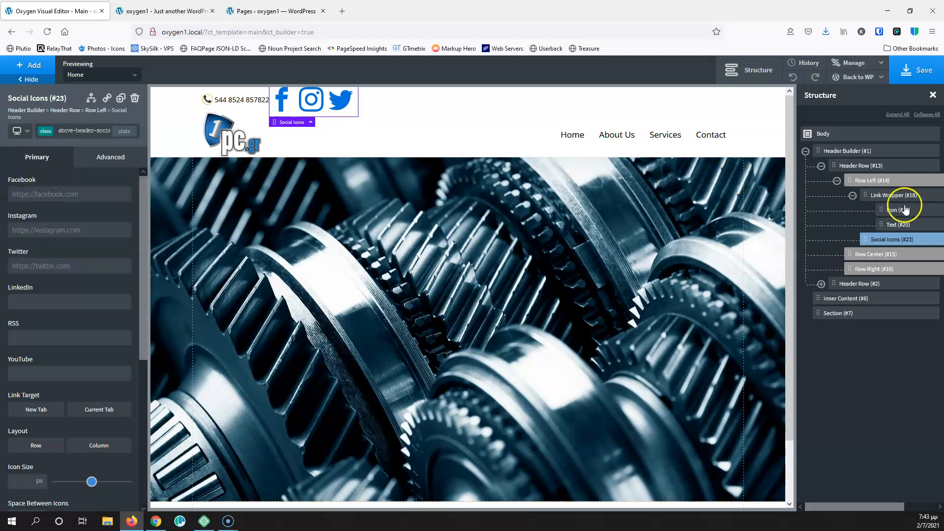
# Move the social icons to the row's right side and show them in brand colours
pyautogui.moveTo(864, 238)
pyautogui.mouseDown()
pyautogui.moveTo(864, 263)
pyautogui.moveTo(864, 255)
pyautogui.mouseUp()
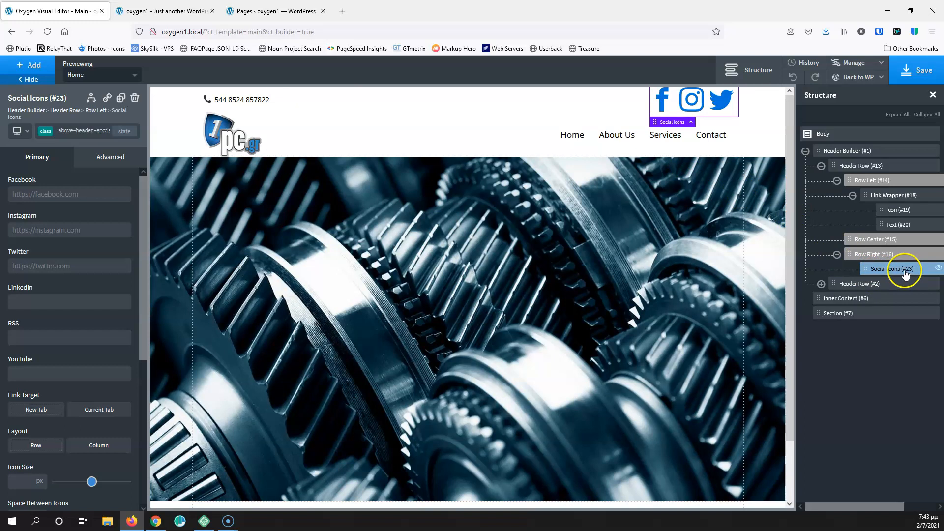
pyautogui.scroll(-5, 102, 388)
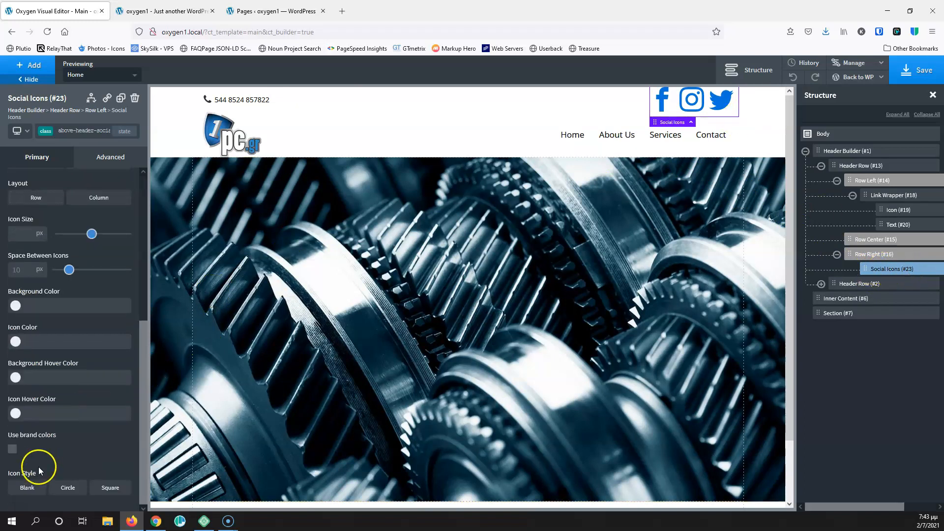
pyautogui.click(12, 451)
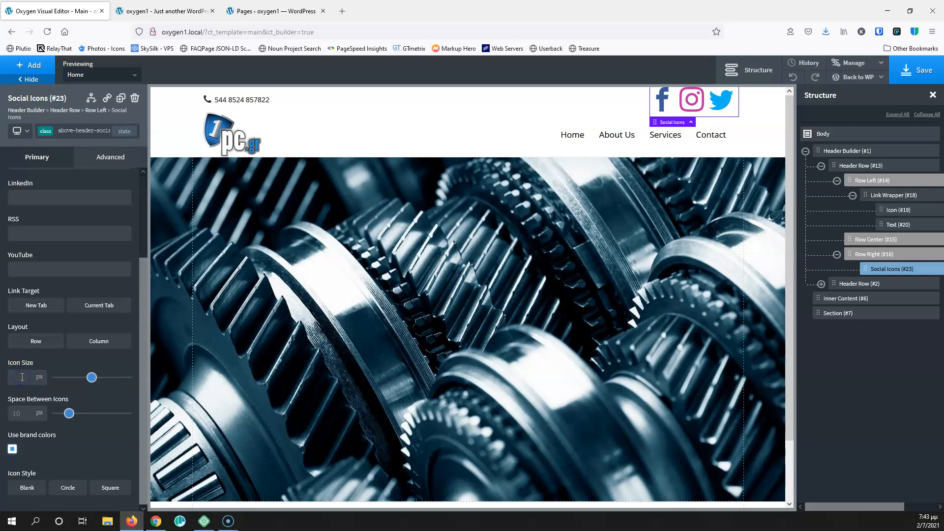
pyautogui.click(29, 381)
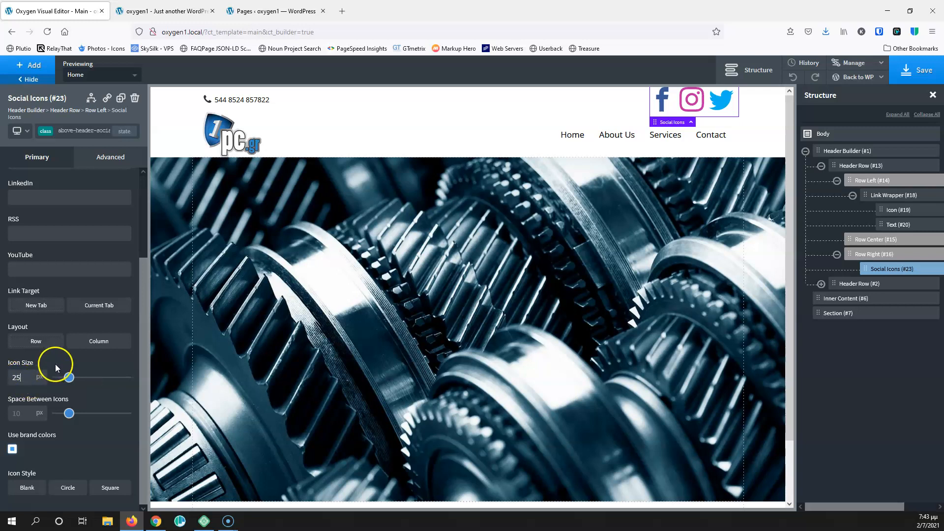
# Switch the styling target between the above-header-social class and the Social Icons id
pyautogui.click(84, 131)
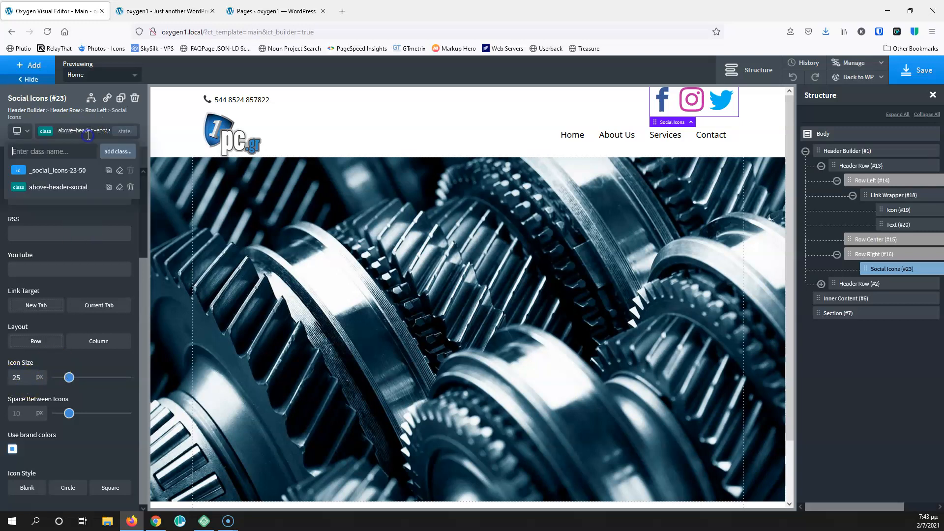
pyautogui.click(71, 173)
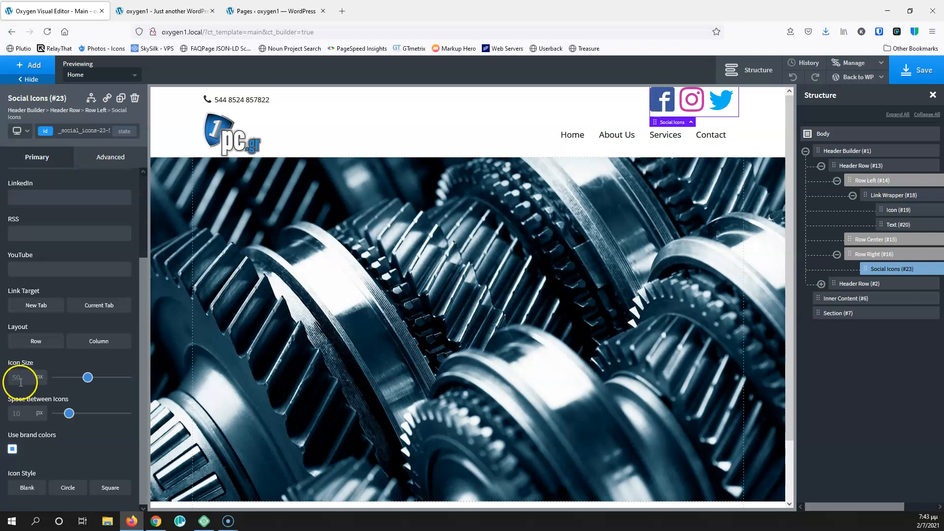
pyautogui.click(22, 414)
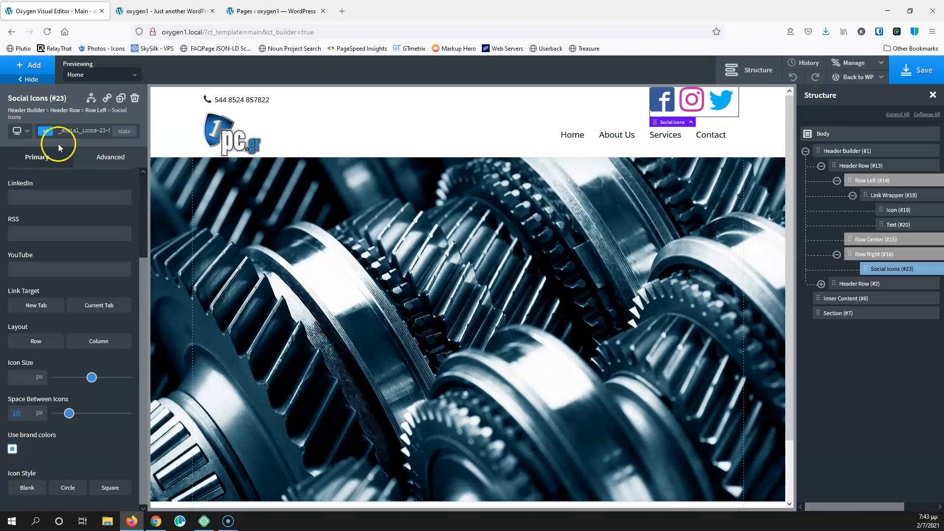
pyautogui.click(69, 131)
pyautogui.click(68, 191)
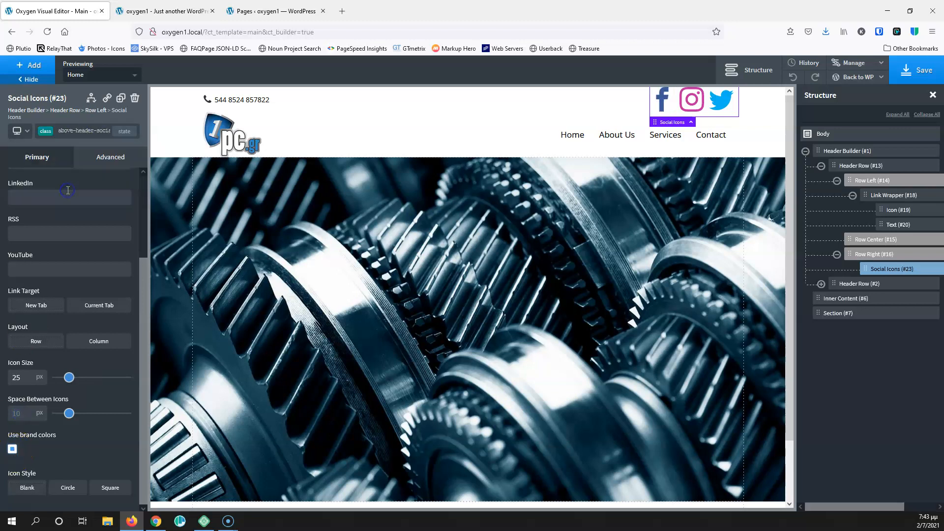
pyautogui.click(61, 130)
pyautogui.click(51, 172)
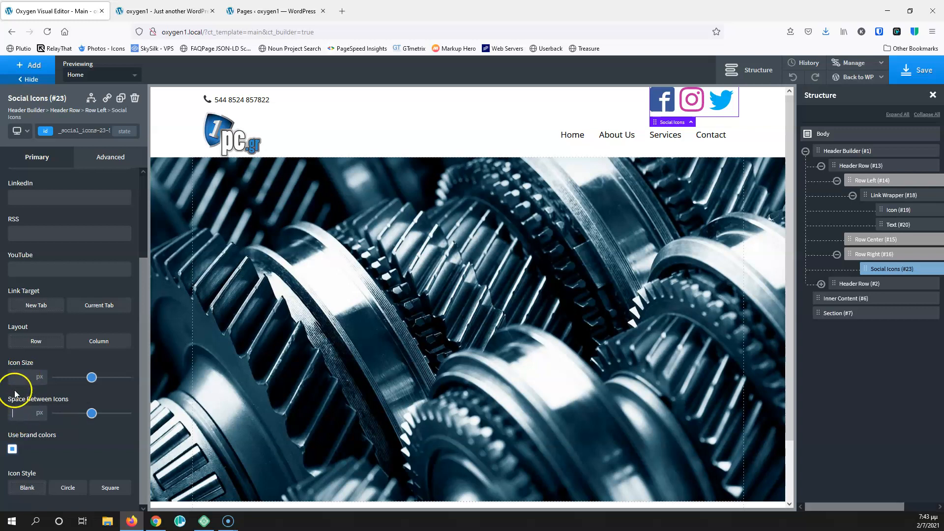
pyautogui.click(86, 132)
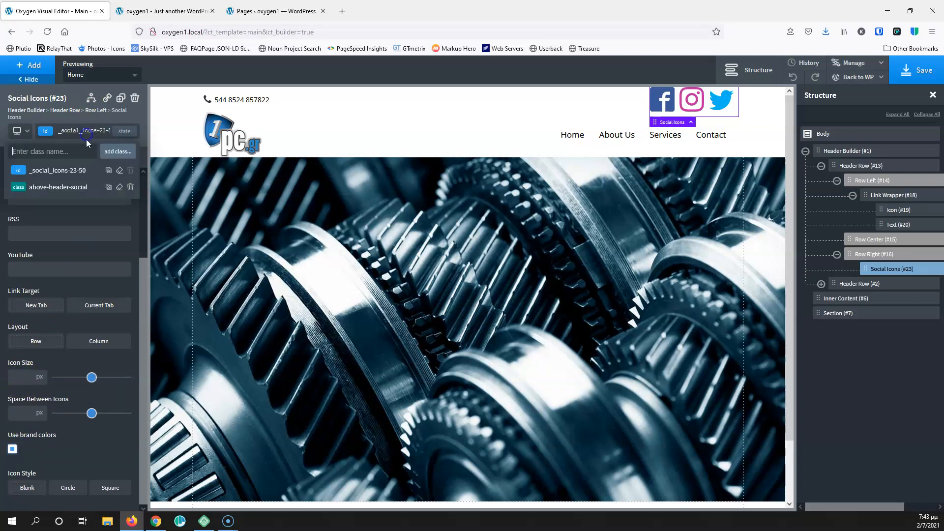
pyautogui.click(73, 173)
pyautogui.click(75, 130)
pyautogui.click(69, 186)
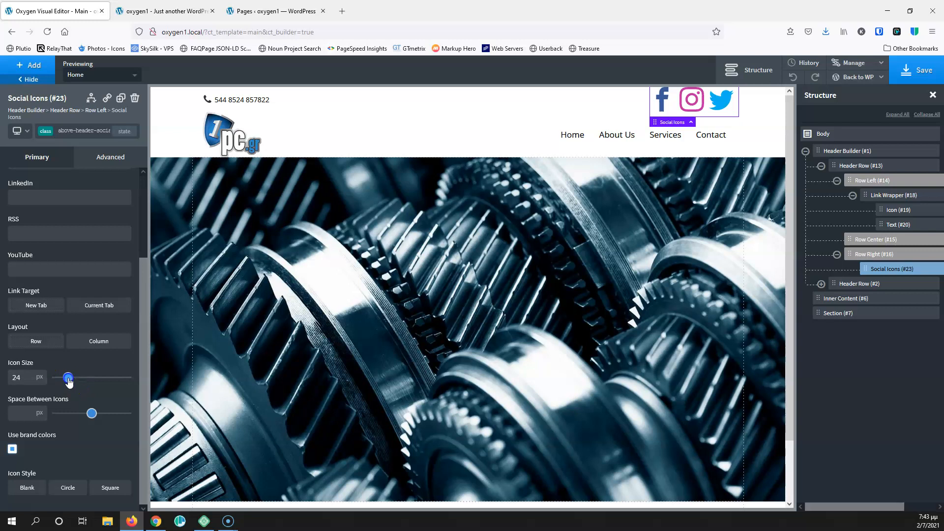
pyautogui.click(78, 131)
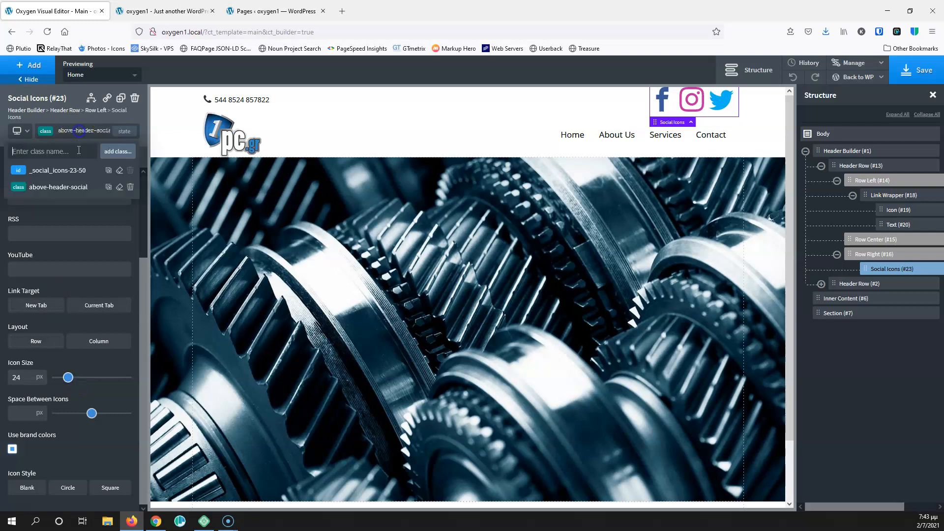
pyautogui.click(65, 174)
# Set the social icons' size to 25 on their own id
pyautogui.click(23, 379)
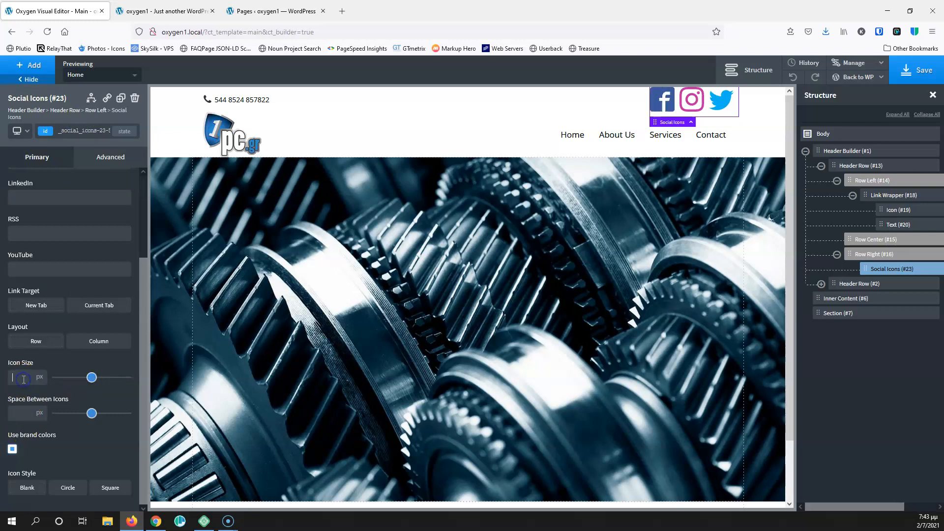
pyautogui.write('20')
pyautogui.press('BackSpace')
pyautogui.write('4')
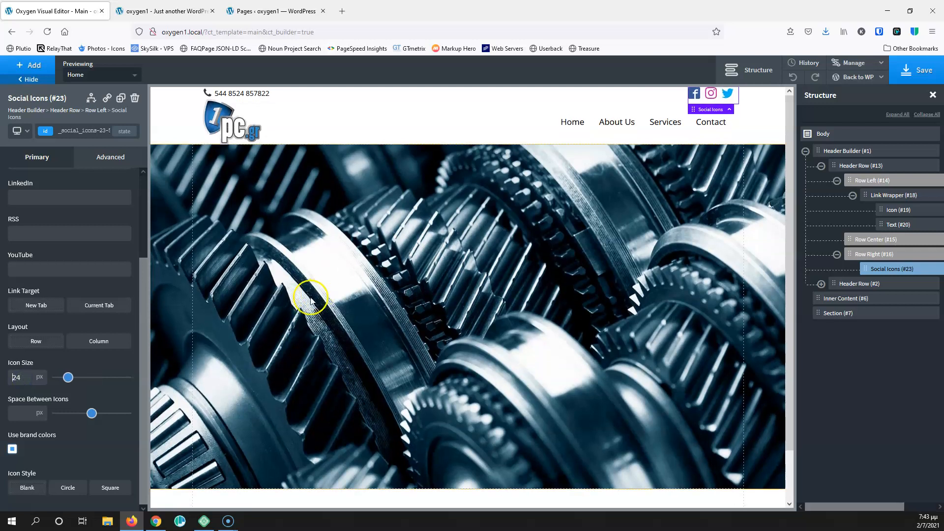
pyautogui.press('BackSpace')
pyautogui.write('5')
pyautogui.click(915, 70)
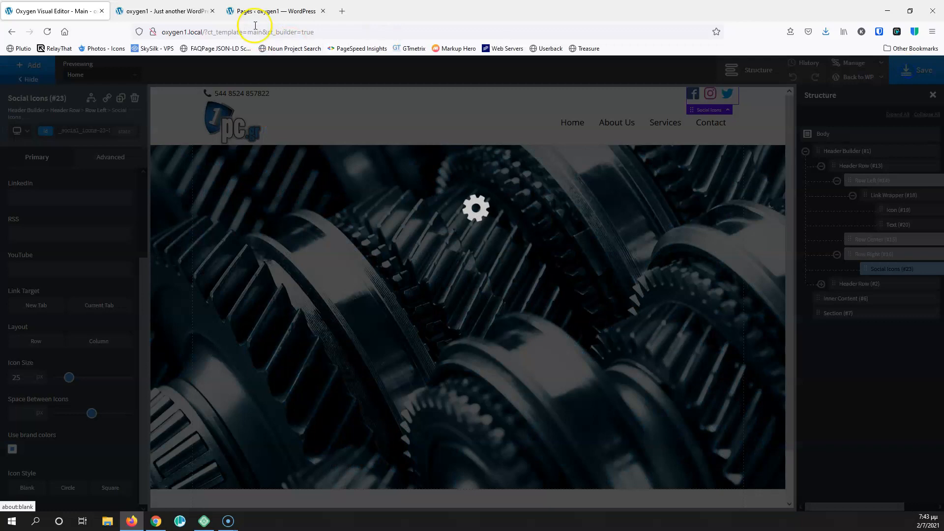
pyautogui.click(255, 9)
pyautogui.click(119, 9)
pyautogui.click(46, 31)
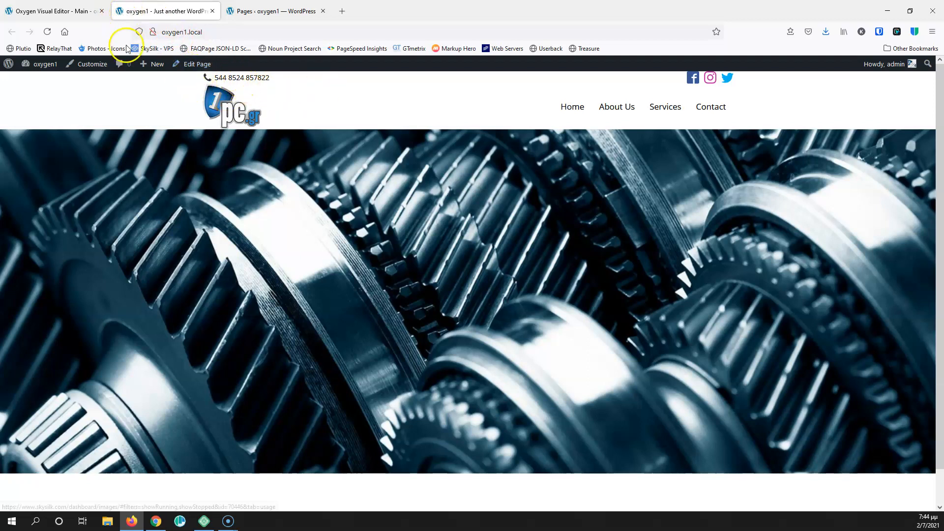
pyautogui.click(63, 11)
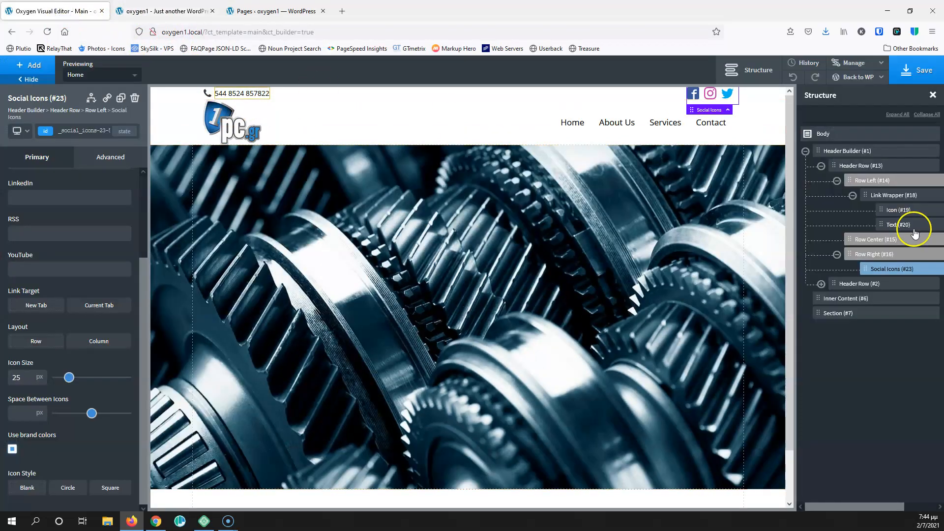
# Select the top header row (#13) and open its bottom border settings under Advanced > Borders
pyautogui.click(896, 195)
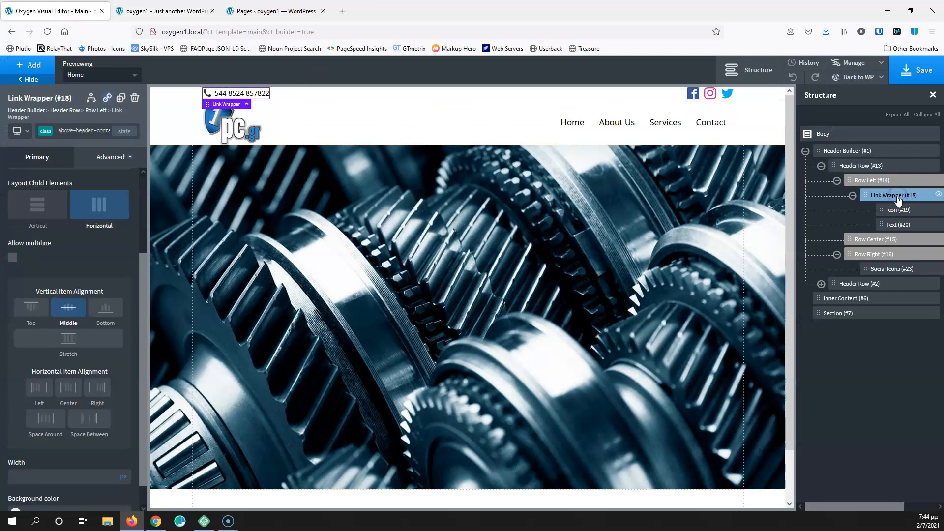
pyautogui.click(882, 183)
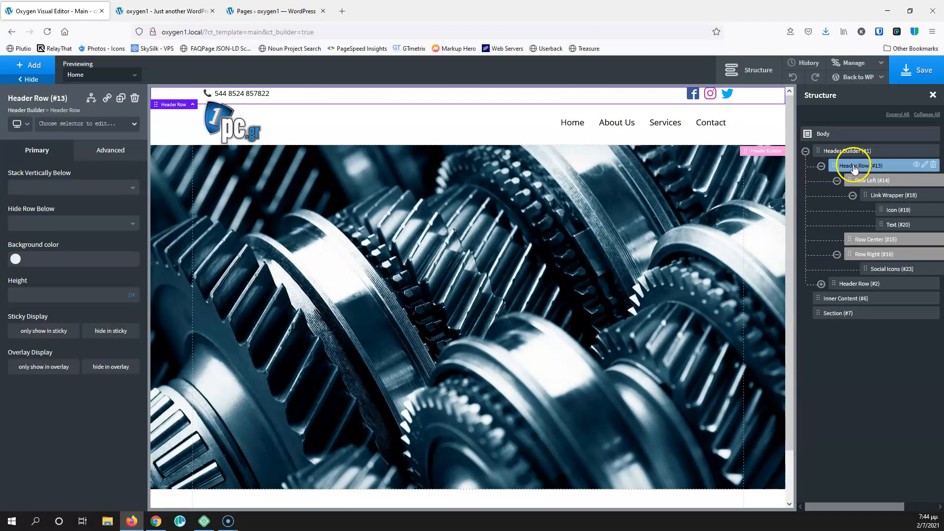
pyautogui.click(98, 151)
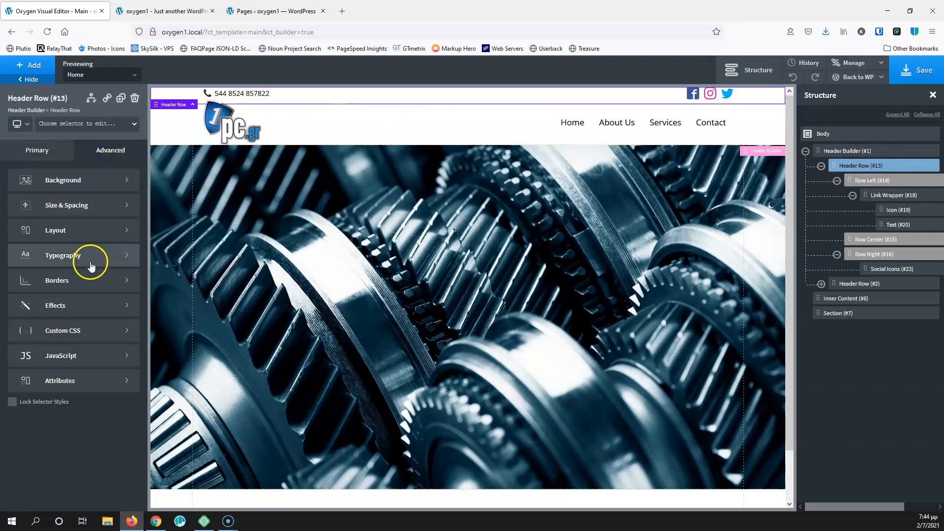
pyautogui.click(55, 277)
pyautogui.click(74, 211)
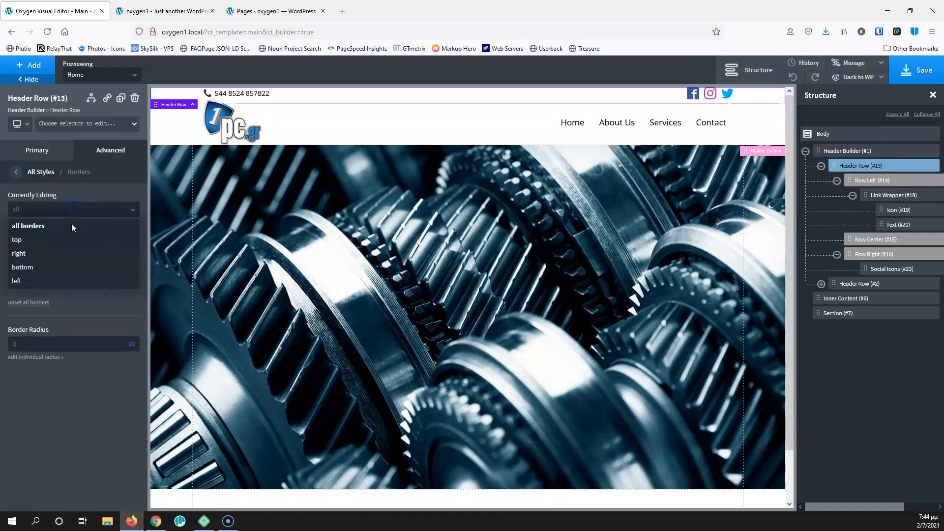
pyautogui.click(52, 278)
pyautogui.click(54, 214)
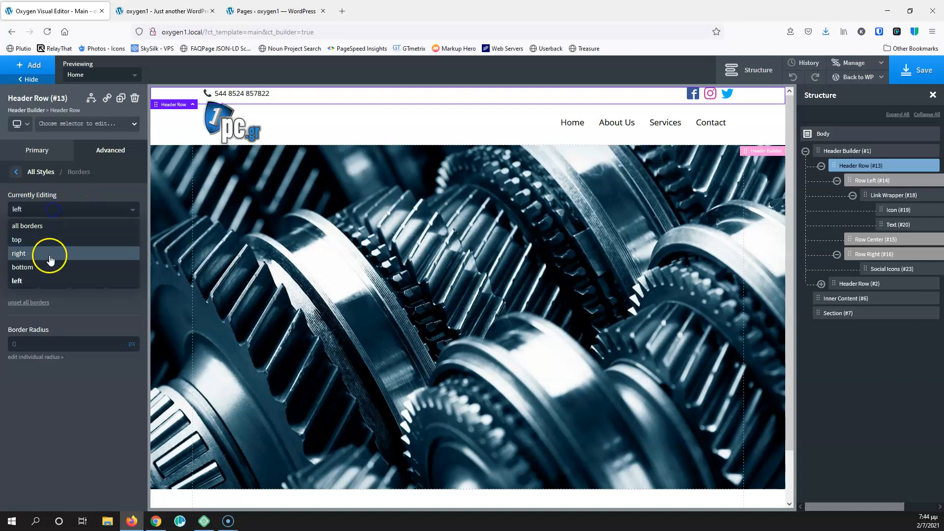
pyautogui.click(47, 270)
# Give the top header row a 1 px solid black bottom border at 25% opacity and save
pyautogui.click(15, 245)
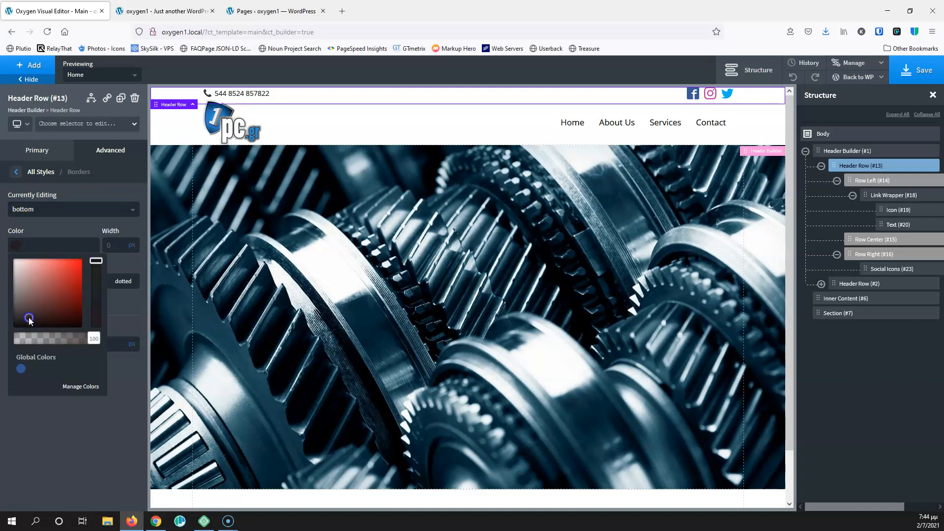
pyautogui.click(117, 245)
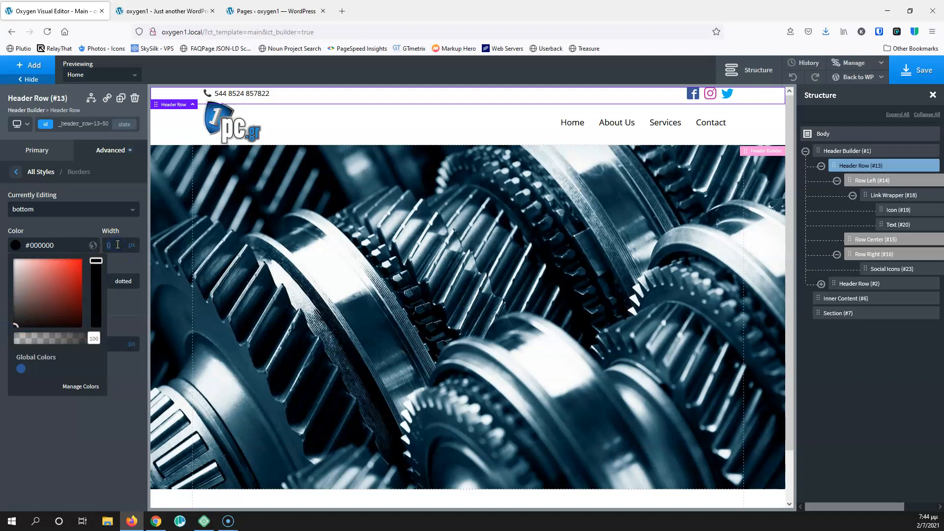
pyautogui.write('1')
pyautogui.click(87, 220)
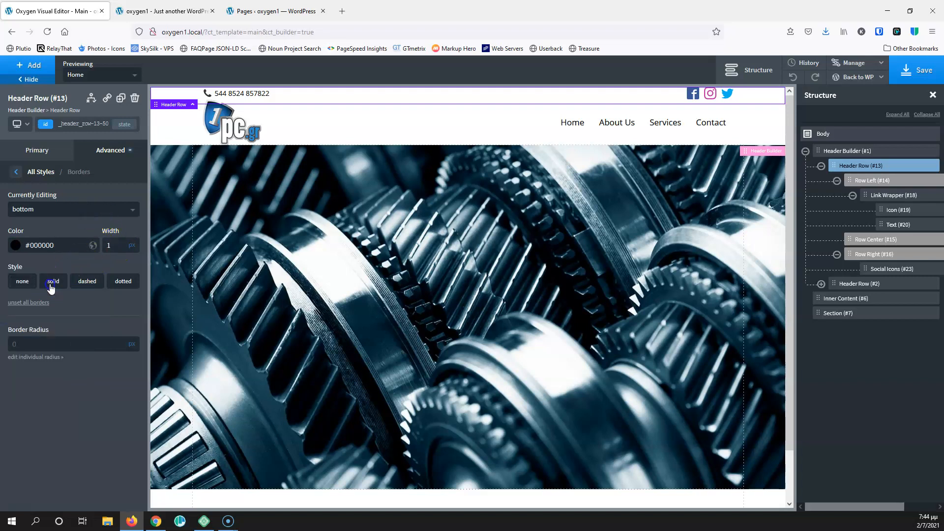
pyautogui.click(53, 281)
pyautogui.click(16, 246)
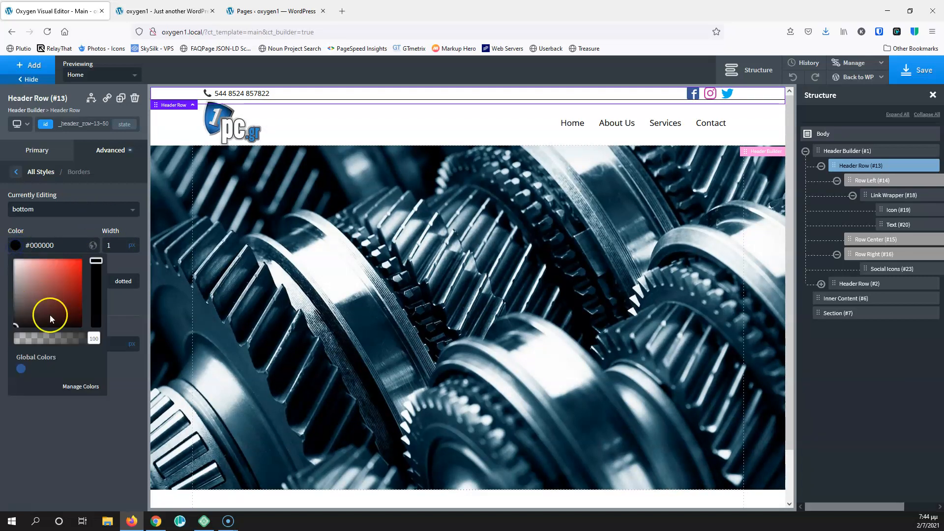
pyautogui.moveTo(99, 342); pyautogui.dragTo(46, 339)
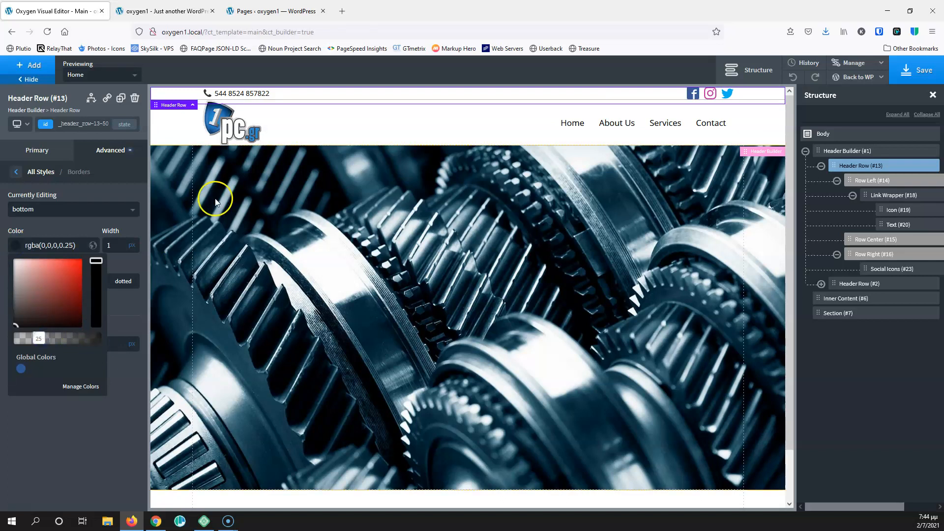
pyautogui.click(416, 87)
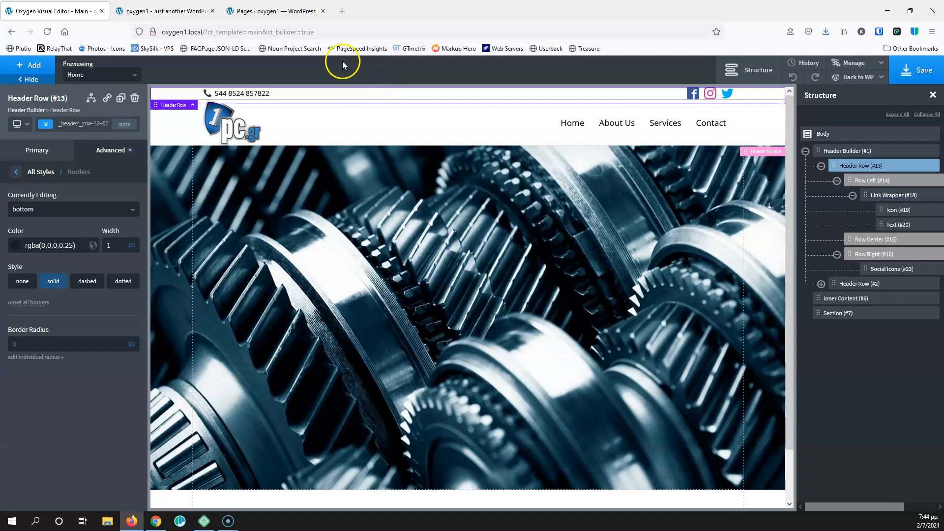
pyautogui.click(161, 12)
# After checking the border live, set the top header row's top and bottom padding to 2 and save
pyautogui.click(46, 32)
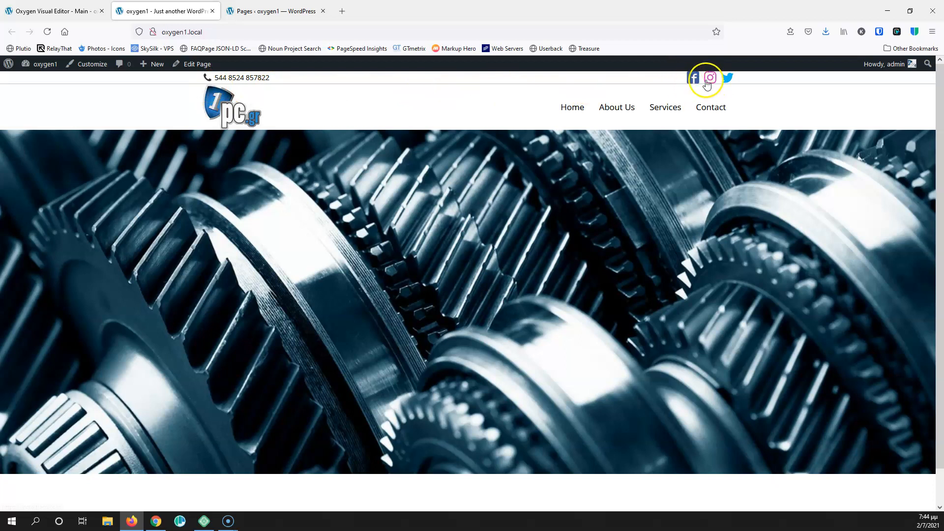
pyautogui.click(70, 11)
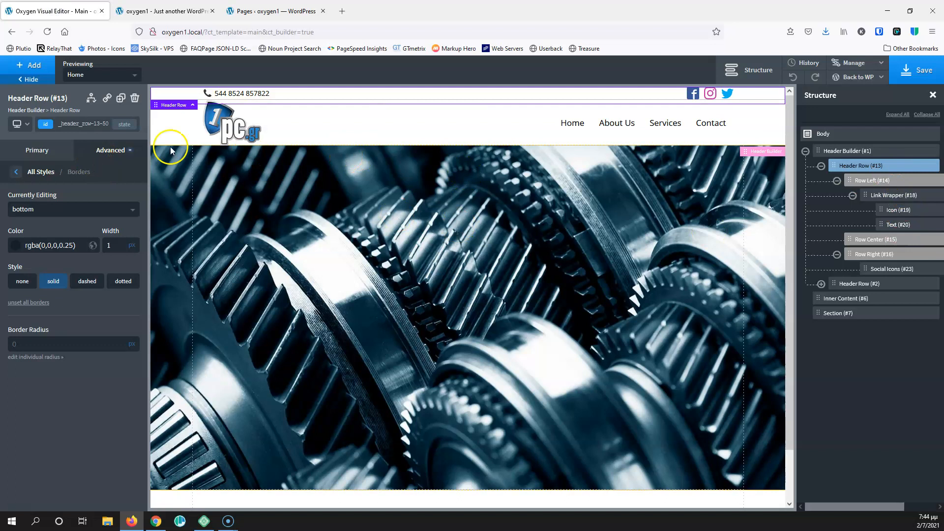
pyautogui.click(17, 172)
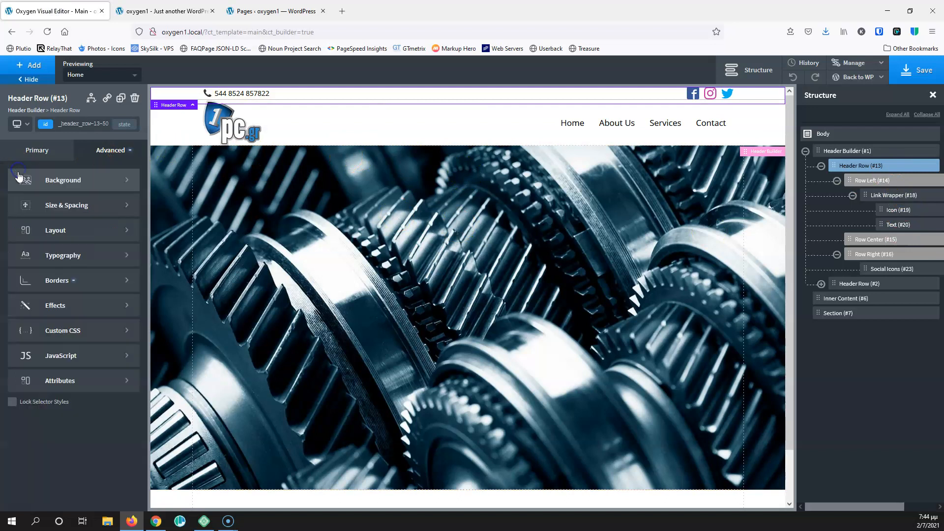
pyautogui.click(66, 205)
pyautogui.write('2')
pyautogui.click(32, 240)
pyautogui.write('2')
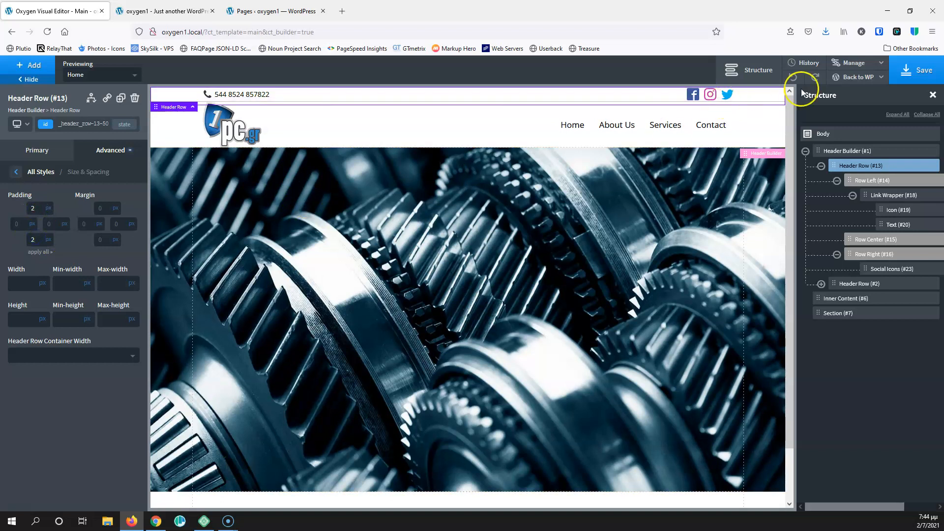
pyautogui.click(914, 70)
pyautogui.click(161, 10)
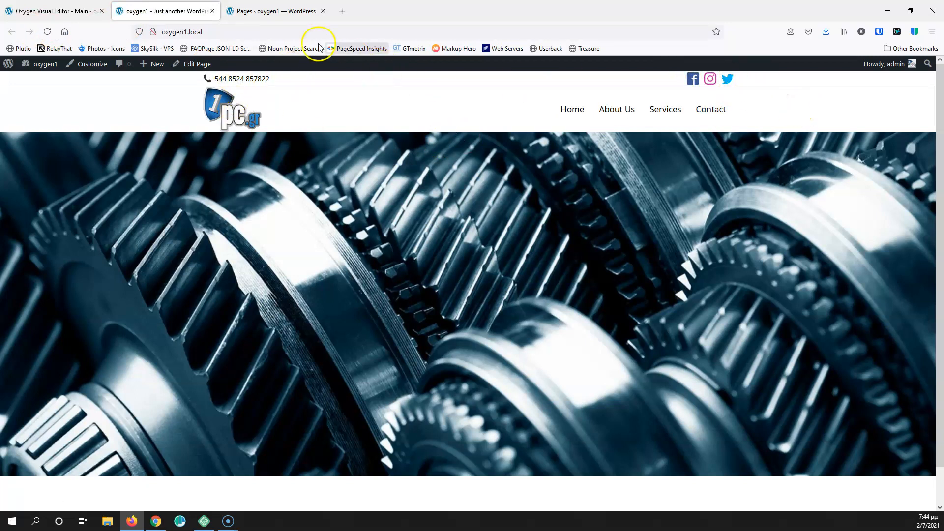
pyautogui.click(58, 7)
# Rename Header Row (#13) to 'Above Header Non Transparent' and collapse it in the Structure panel
pyautogui.moveTo(877, 169)
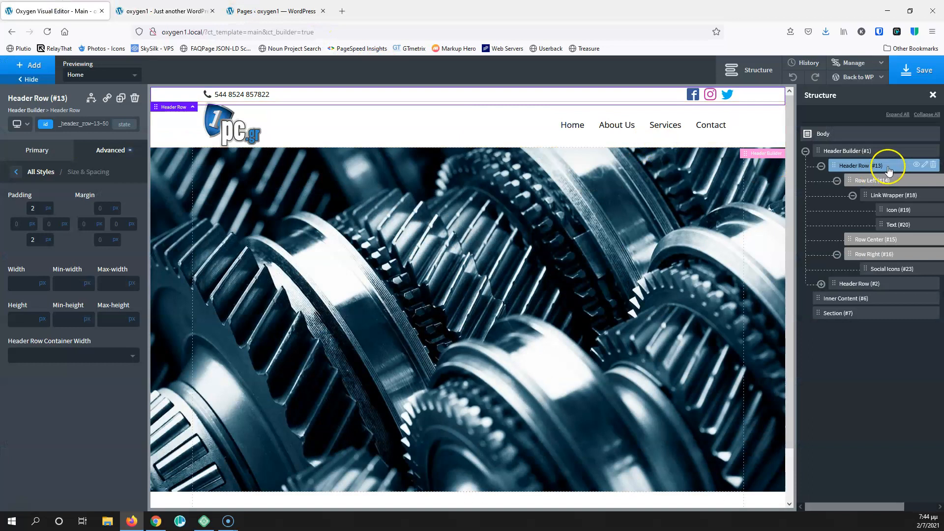
pyautogui.click(925, 165)
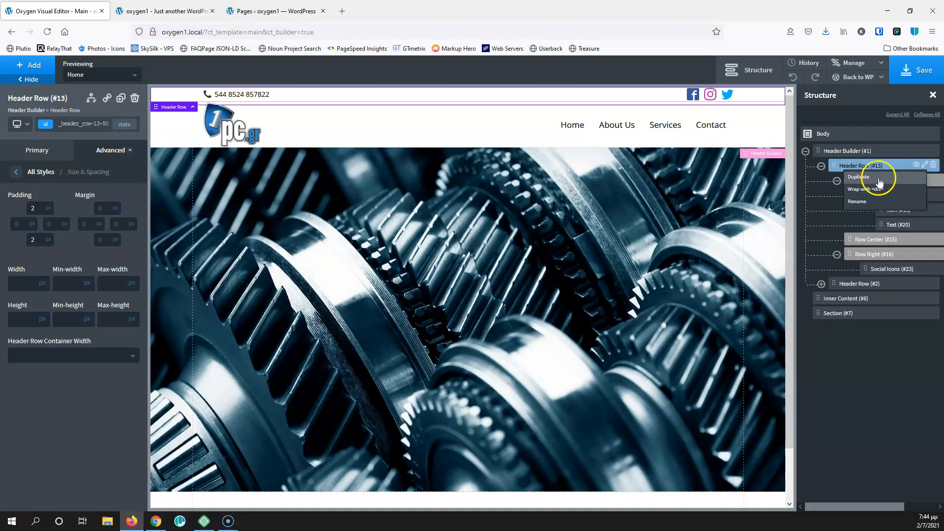
pyautogui.click(873, 168)
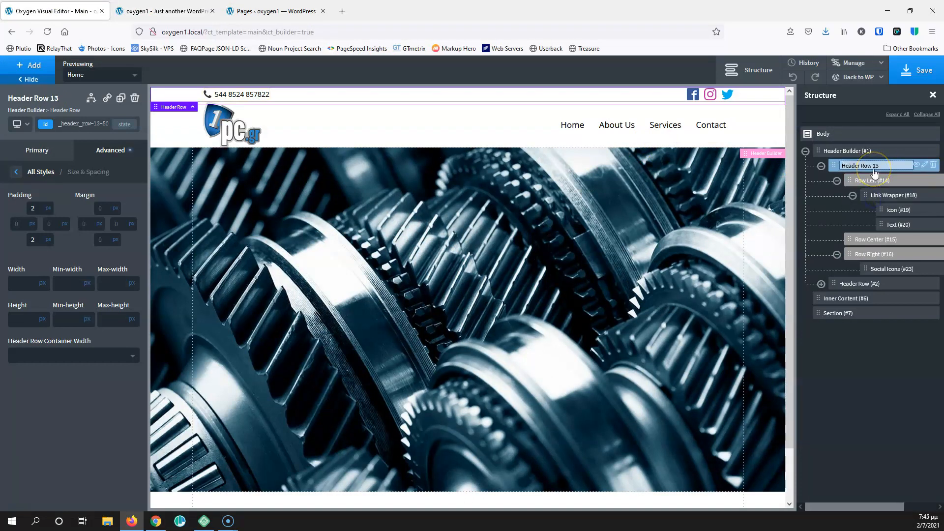
pyautogui.write('Above ')
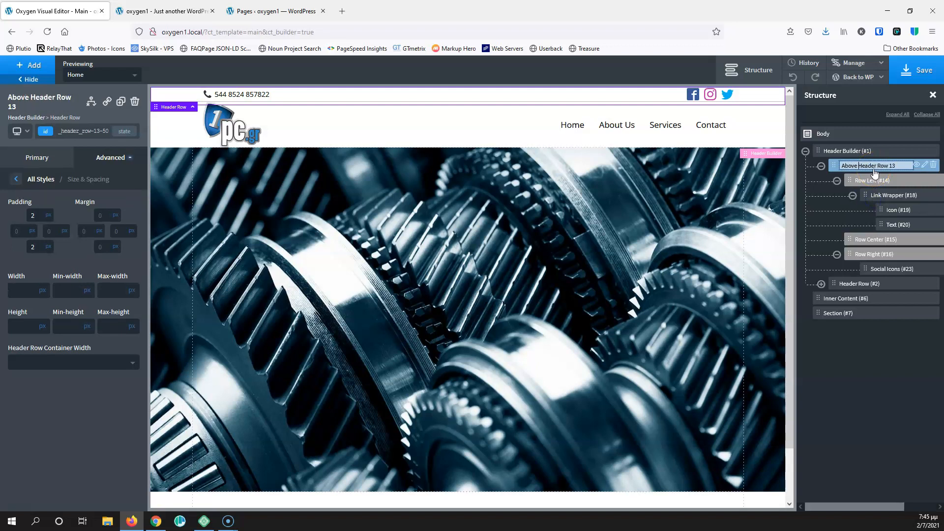
pyautogui.write('Header')
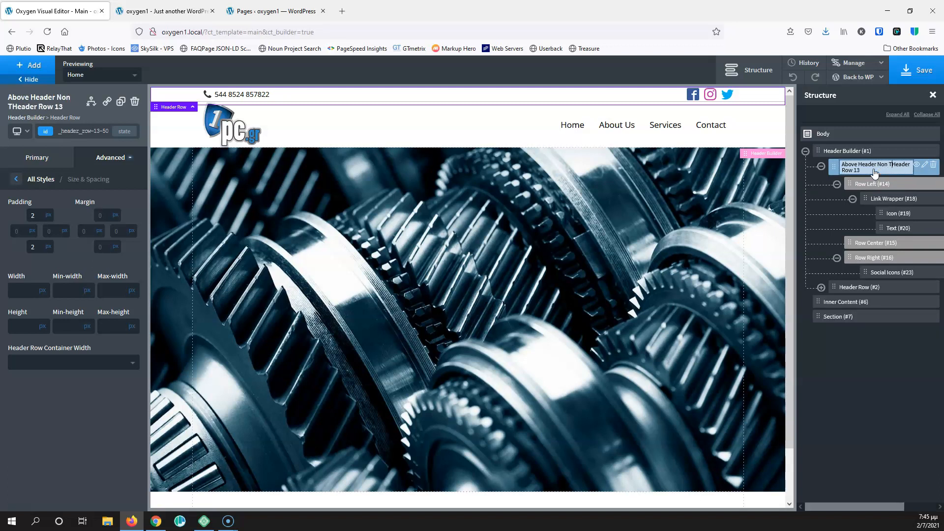
pyautogui.write('Non Transparent')
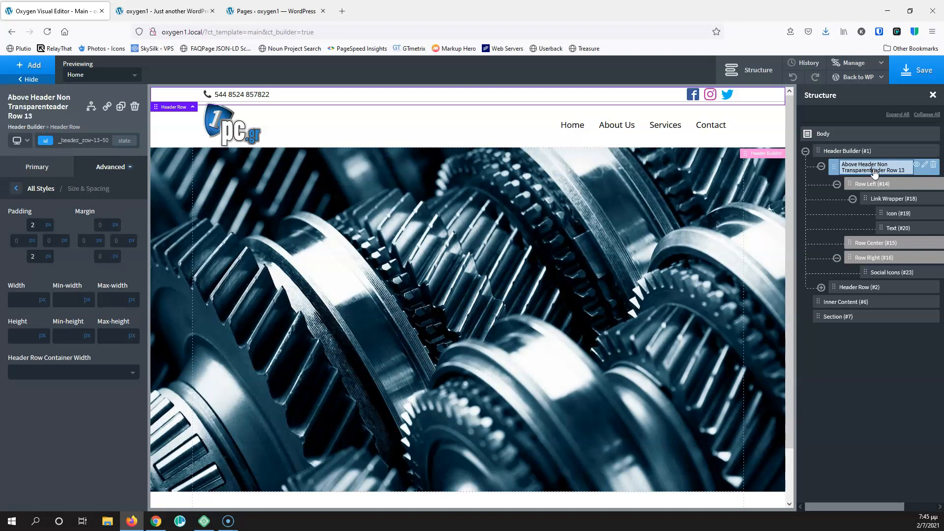
pyautogui.press('Delete')
pyautogui.press('Delete')
pyautogui.press('Delete')
pyautogui.press('Delete')
pyautogui.press('Delete')
pyautogui.press('Delete')
pyautogui.press('Delete')
pyautogui.press('Delete')
pyautogui.press('Delete')
pyautogui.press('Delete')
pyautogui.press('Return')
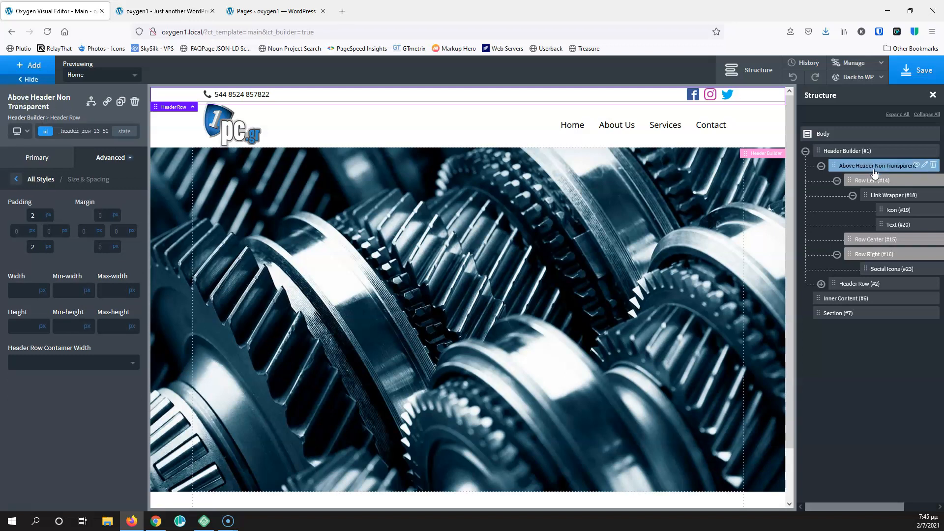
pyautogui.click(821, 166)
# Rename the second header row to 'Header Non Transparent'
pyautogui.click(847, 185)
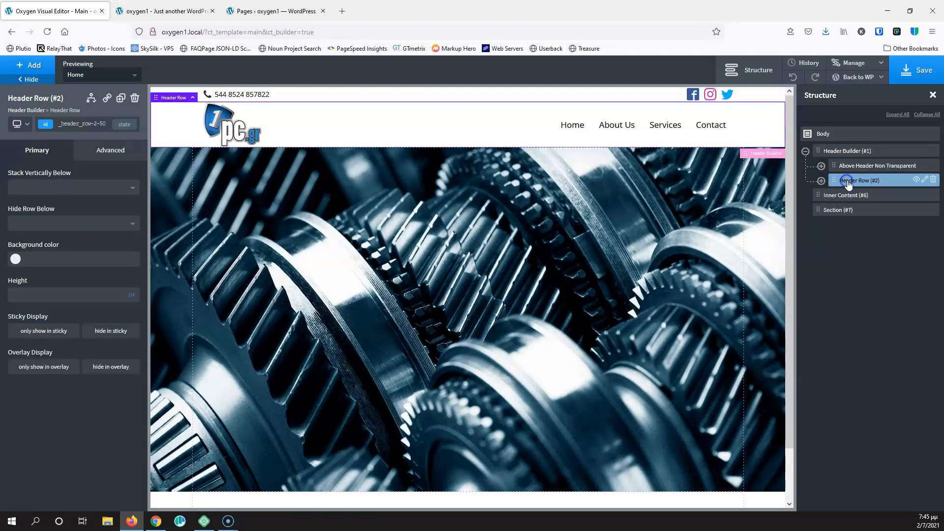
pyautogui.click(924, 180)
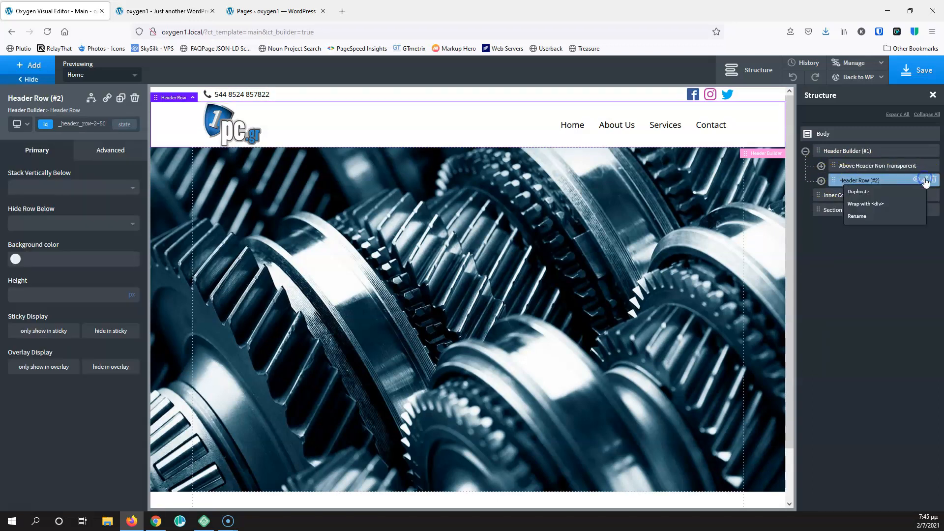
pyautogui.click(883, 216)
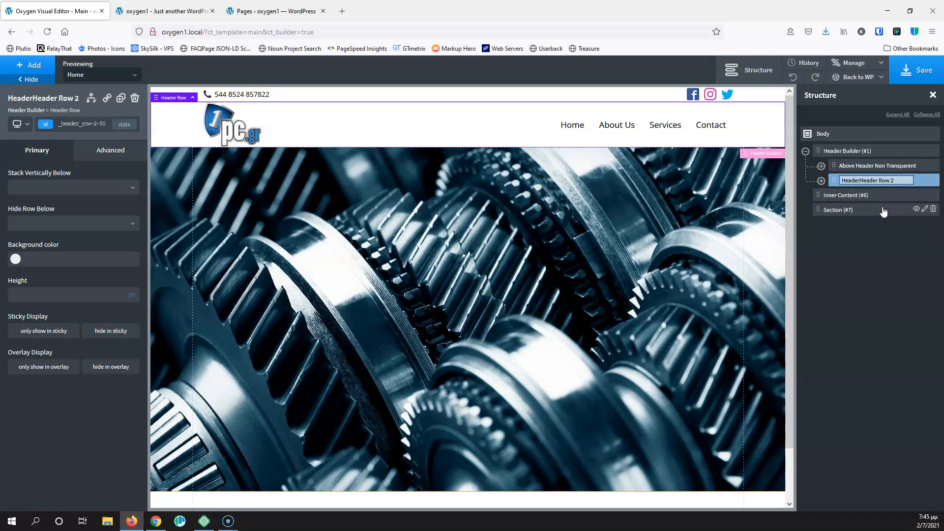
pyautogui.write('Header Non Transpa')
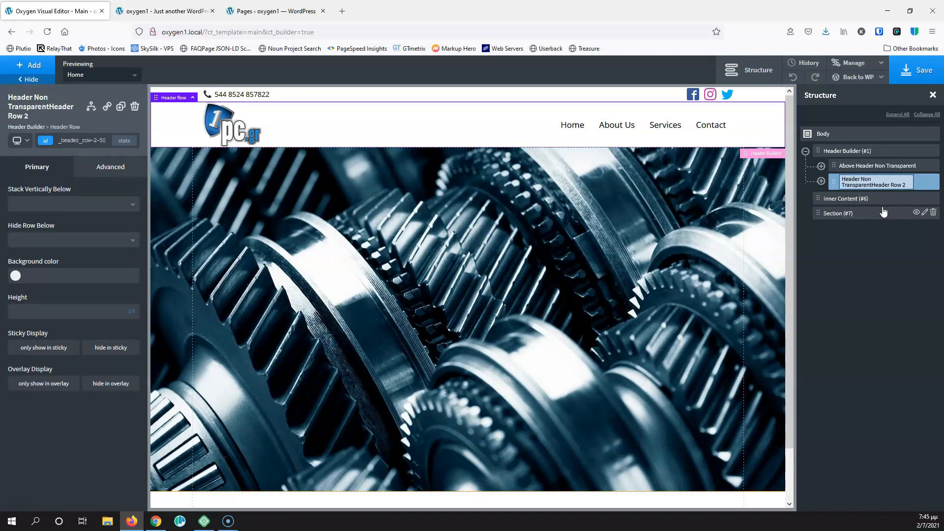
pyautogui.write('rent')
pyautogui.press('Delete')
pyautogui.press('Delete')
pyautogui.press('Delete')
pyautogui.press('Delete')
pyautogui.press('Delete')
pyautogui.press('Delete')
pyautogui.press('Delete')
pyautogui.press('Delete')
pyautogui.press('Delete')
pyautogui.press('Delete')
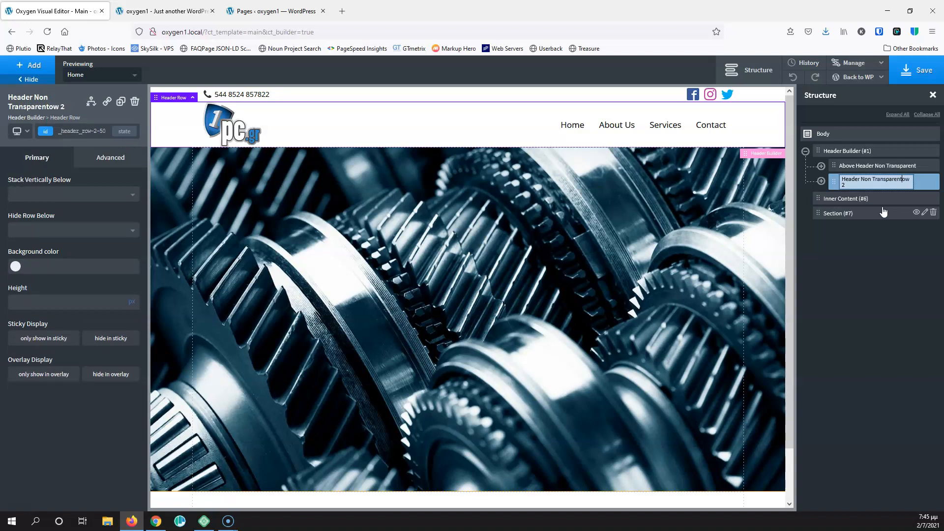
pyautogui.press('Return')
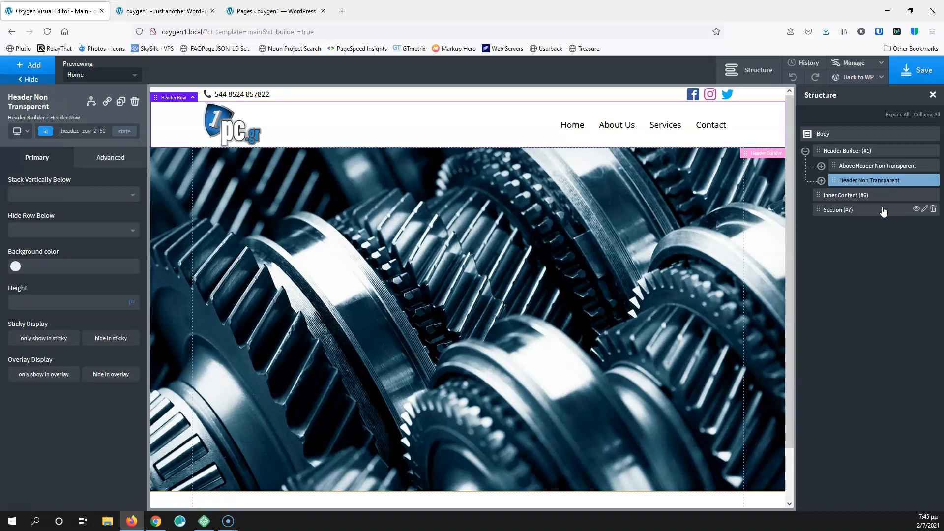
pyautogui.click(869, 185)
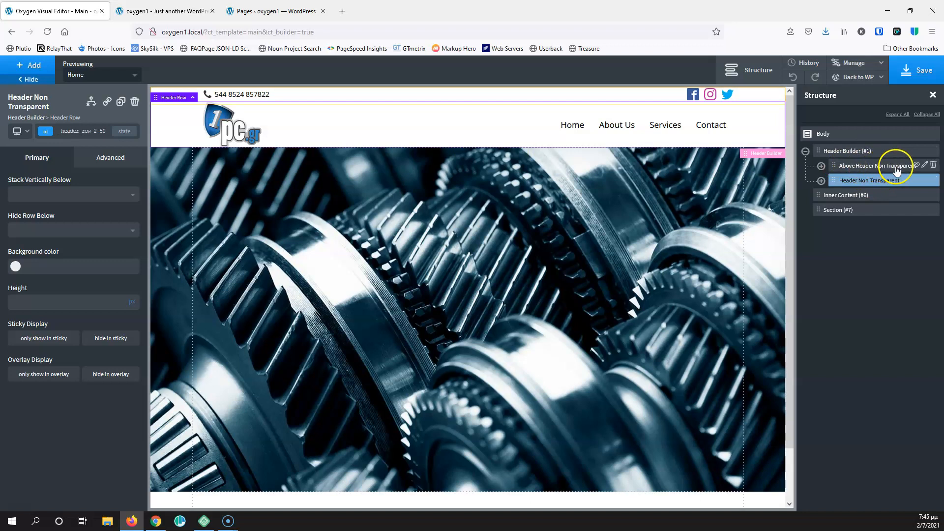
# Duplicate the Above Header Non Transparent and Header Non Transparent rows
pyautogui.click(880, 168)
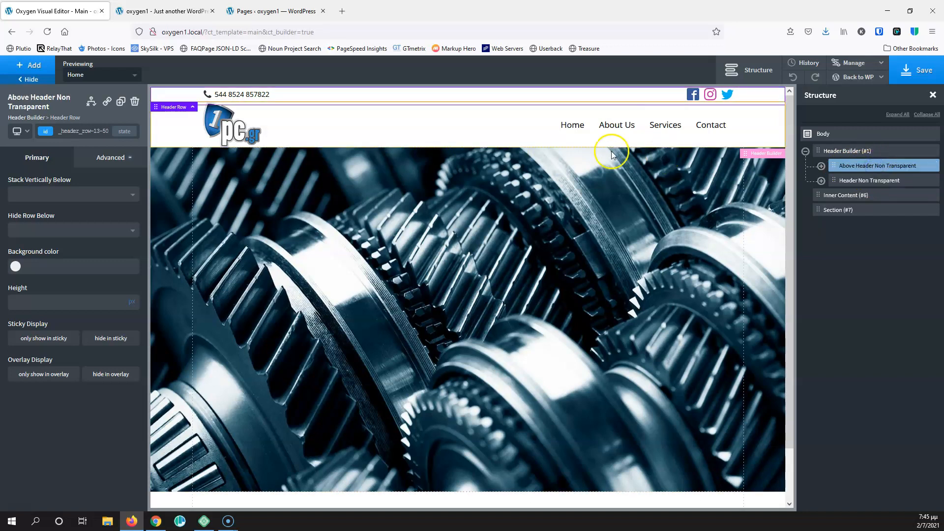
pyautogui.click(120, 102)
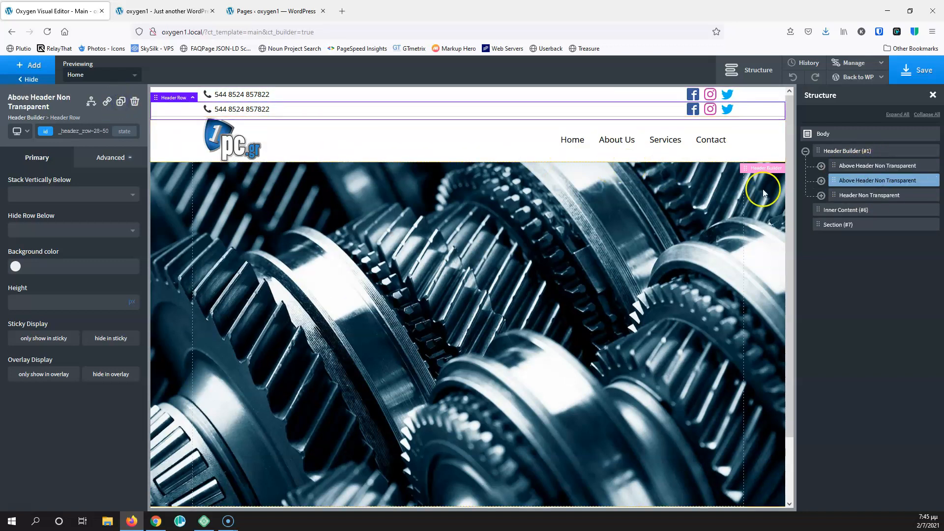
pyautogui.click(852, 195)
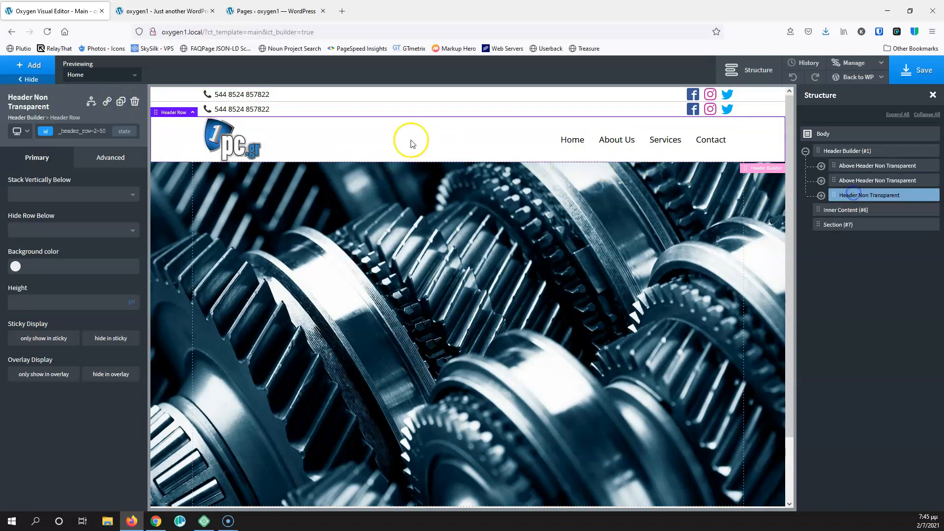
pyautogui.click(120, 102)
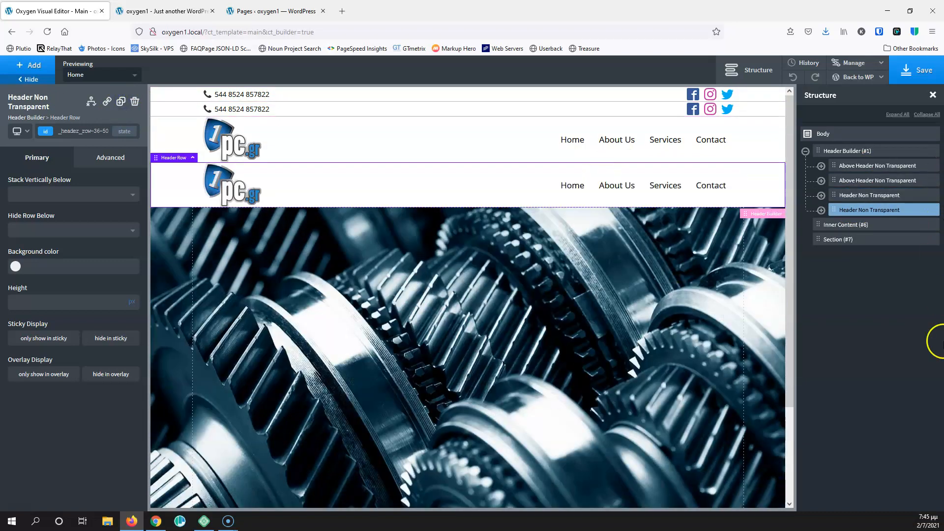
# Rename the copied top row to 'Above Header Transparent' by removing 'Non'
pyautogui.click(864, 183)
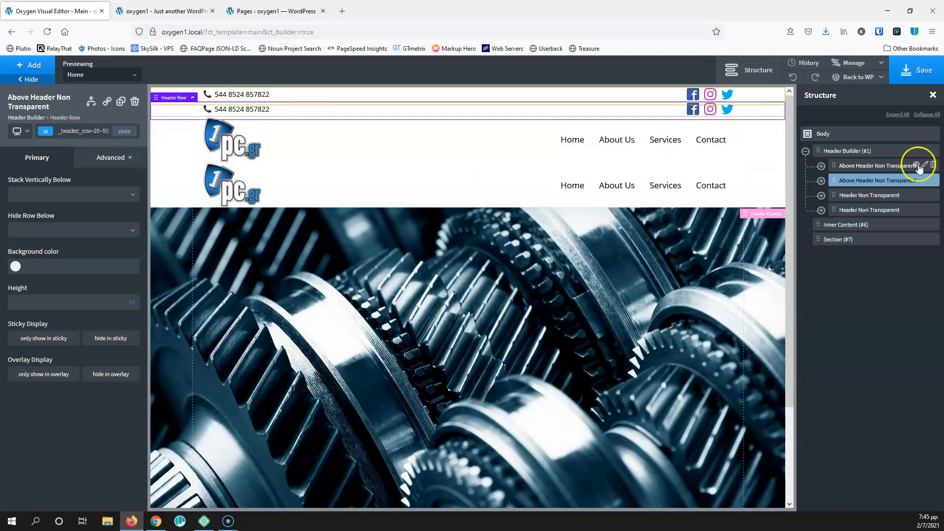
pyautogui.click(924, 180)
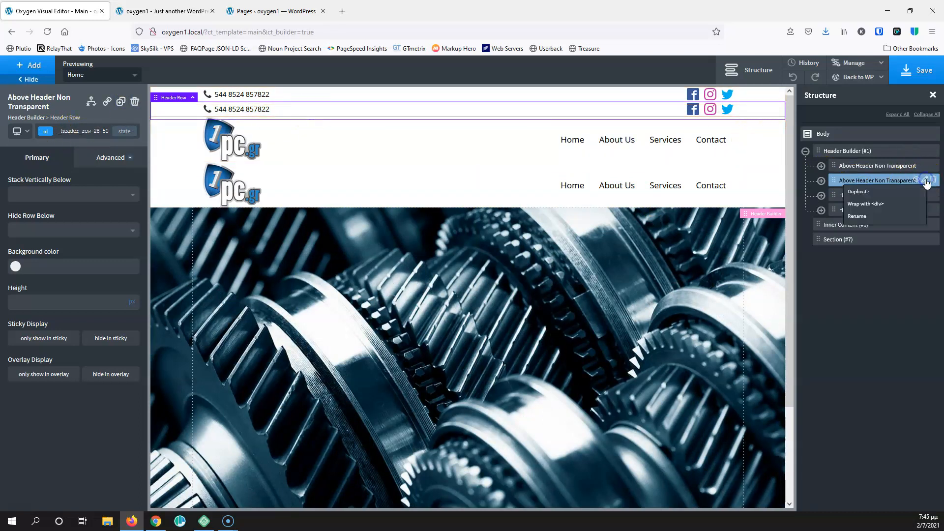
pyautogui.click(891, 216)
pyautogui.doubleClick(882, 179)
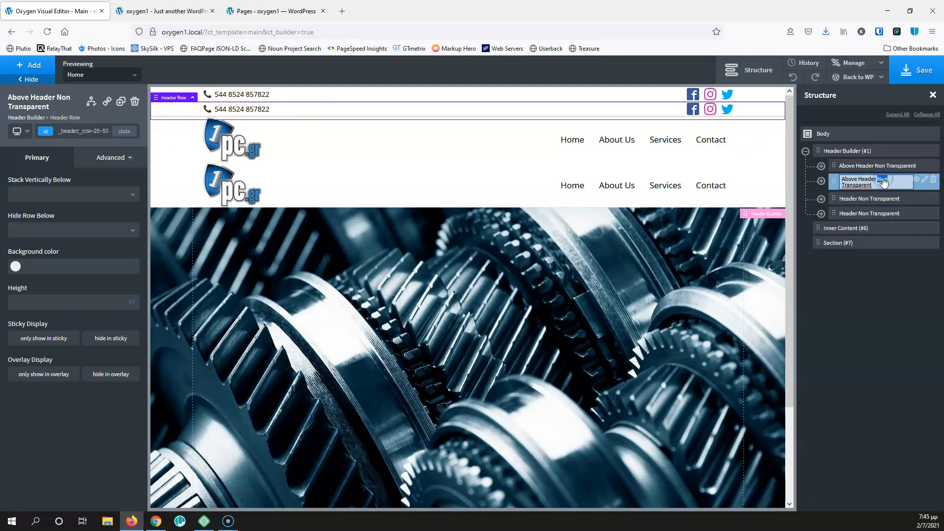
pyautogui.press('BackSpace')
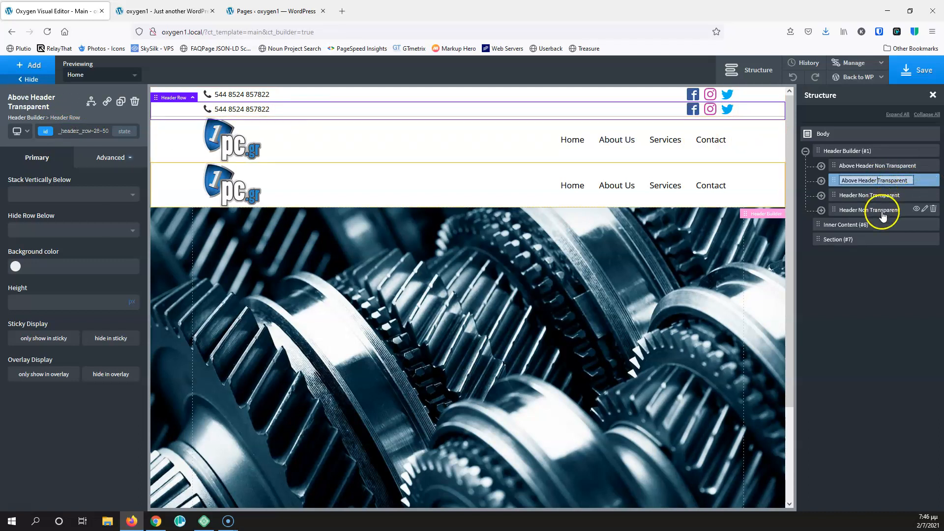
# Rename the copied header row to 'Header Transparent' by removing 'Non'
pyautogui.click(889, 212)
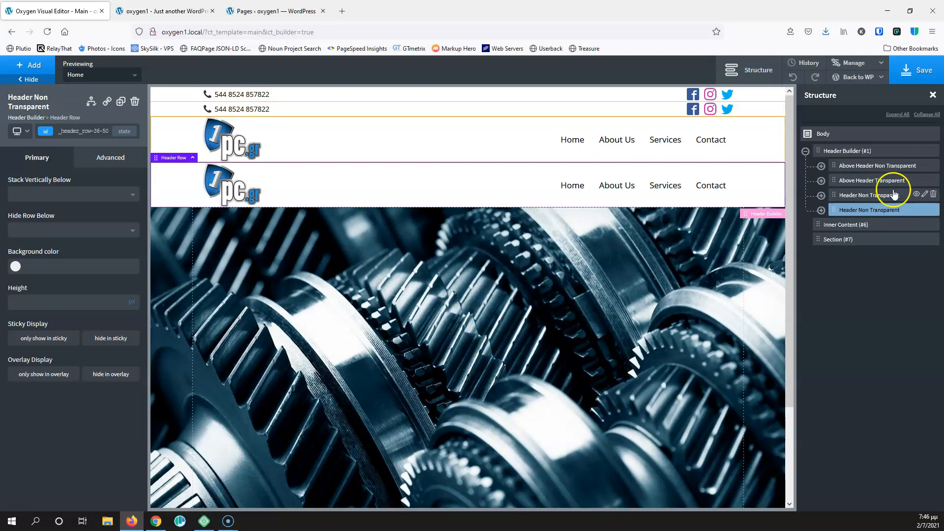
pyautogui.rightClick(919, 212)
pyautogui.click(858, 245)
pyautogui.doubleClick(868, 209)
pyautogui.press('Delete')
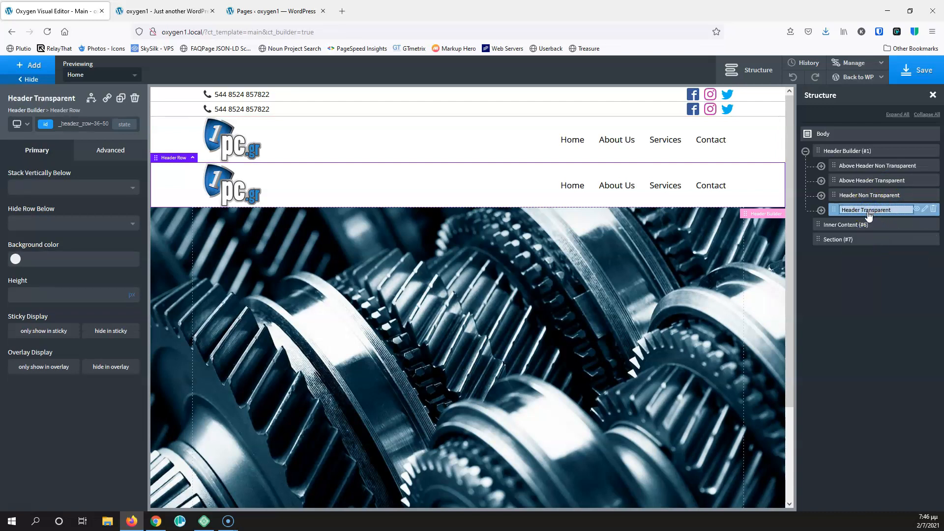
pyautogui.click(905, 261)
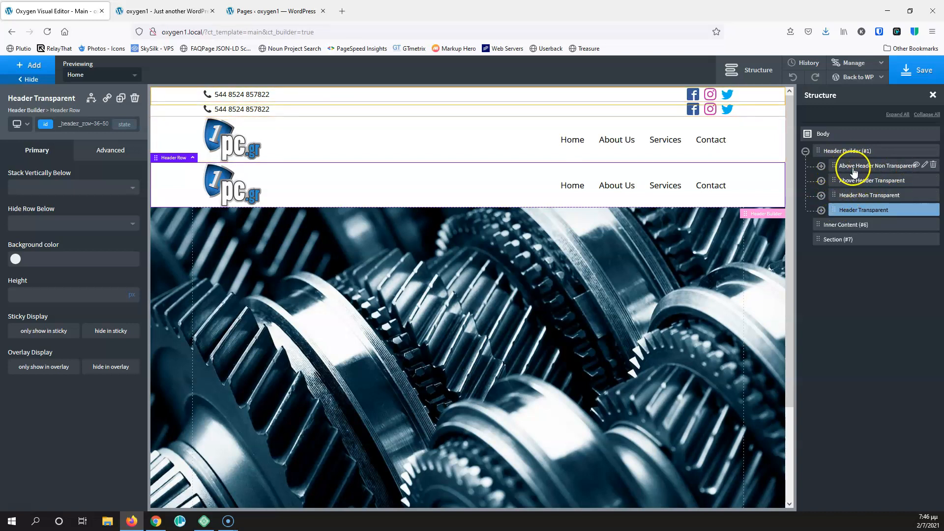
# Move Header Non Transparent below Above Header Non Transparent, save, and reload the live site
pyautogui.moveTo(834, 197); pyautogui.dragTo(832, 175)
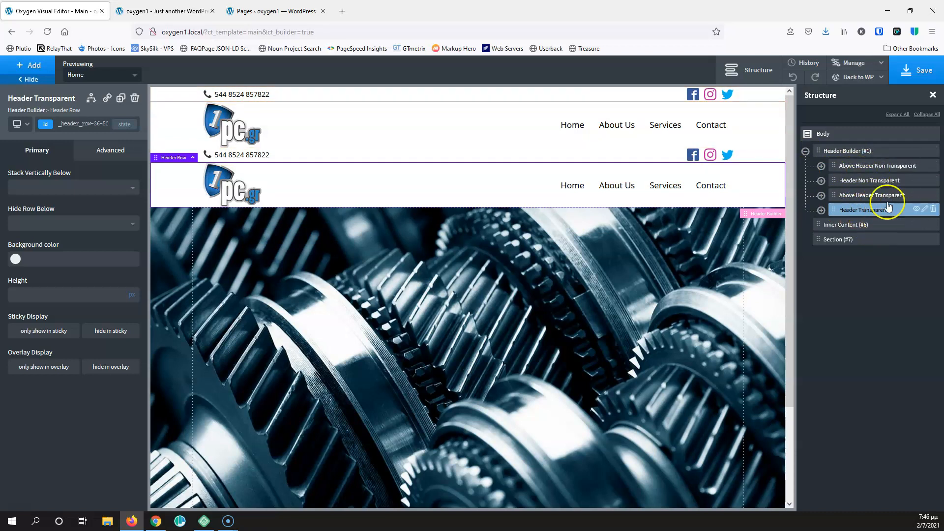
pyautogui.click(925, 81)
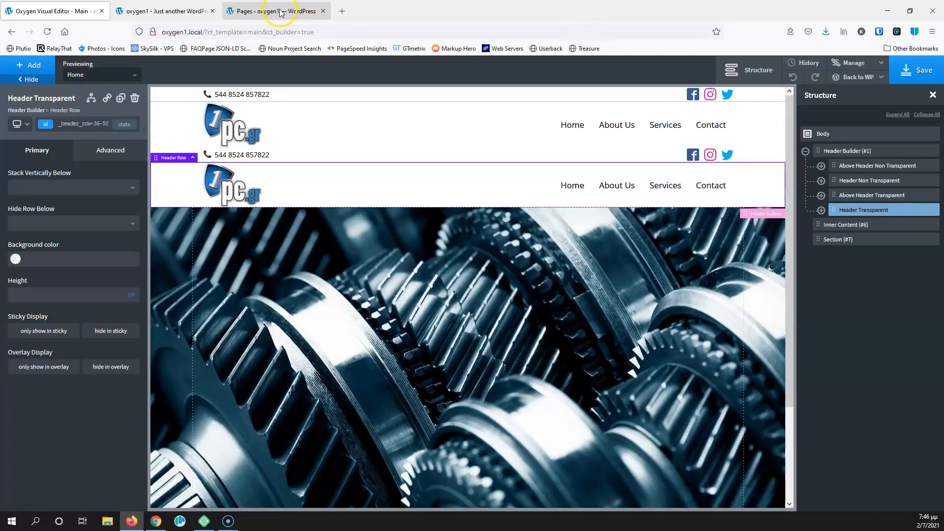
pyautogui.click(280, 12)
pyautogui.click(147, 11)
pyautogui.click(47, 31)
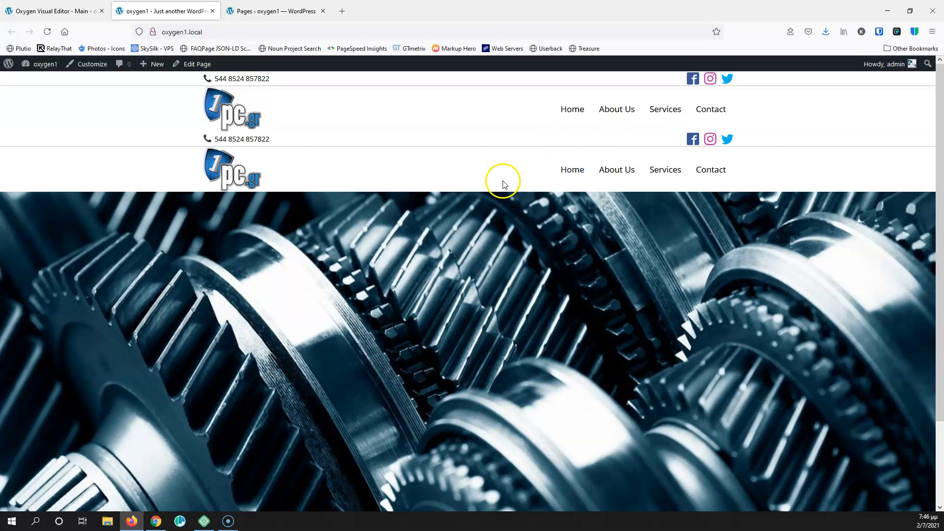
# Back in the editor, select Header Builder (#1) and list its Overlay Header choices
pyautogui.click(59, 9)
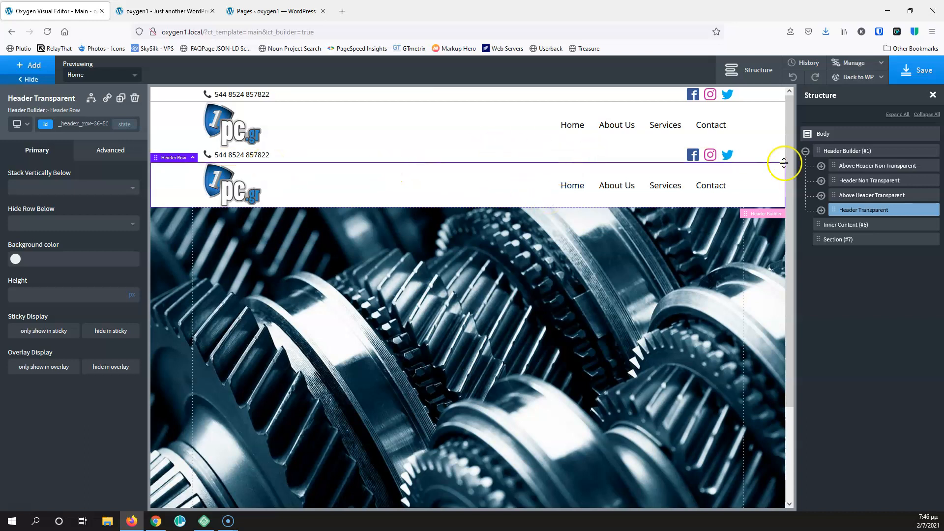
pyautogui.click(849, 153)
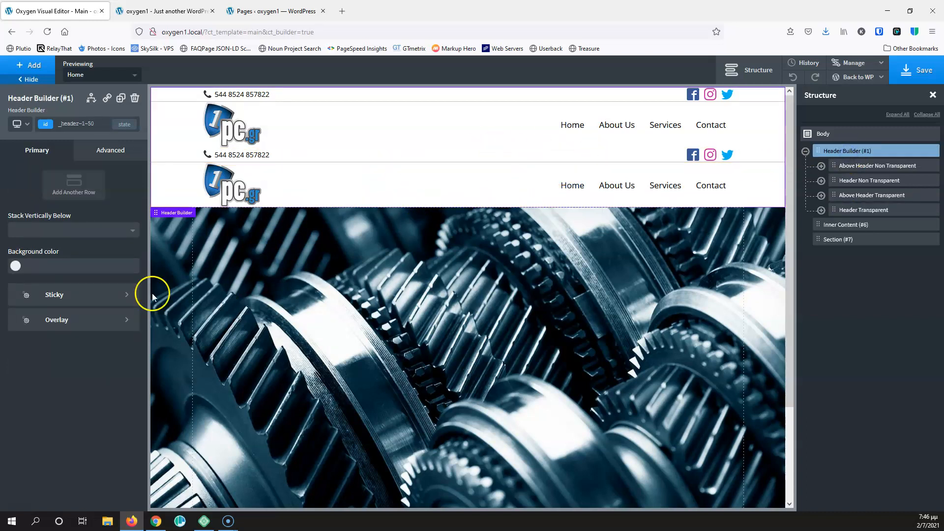
pyautogui.click(78, 325)
pyautogui.click(71, 219)
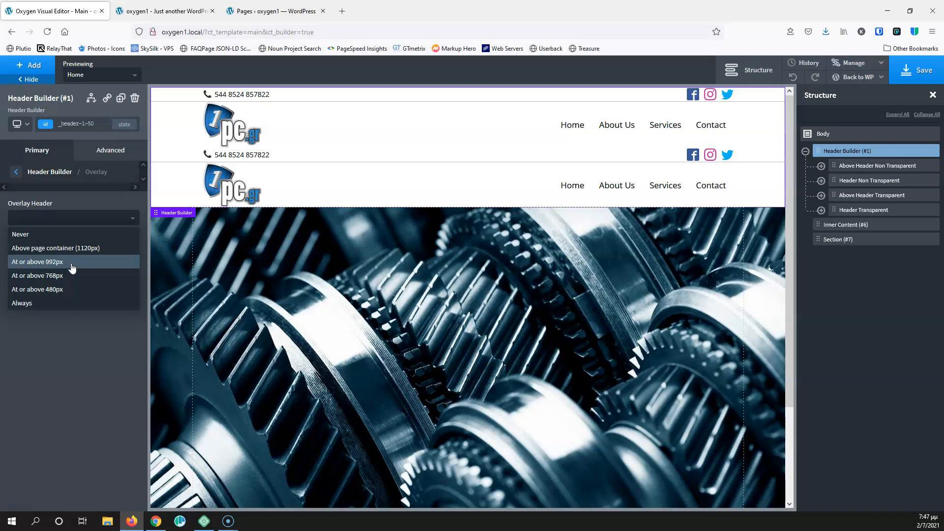
# Set the Header Builder's Overlay Header dropdown to 'At or above 992px'
pyautogui.click(72, 265)
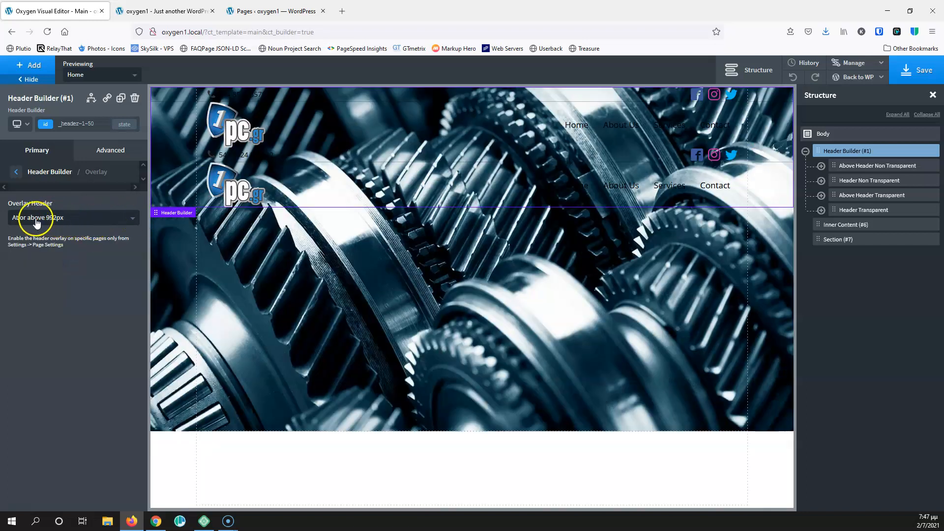
pyautogui.click(84, 219)
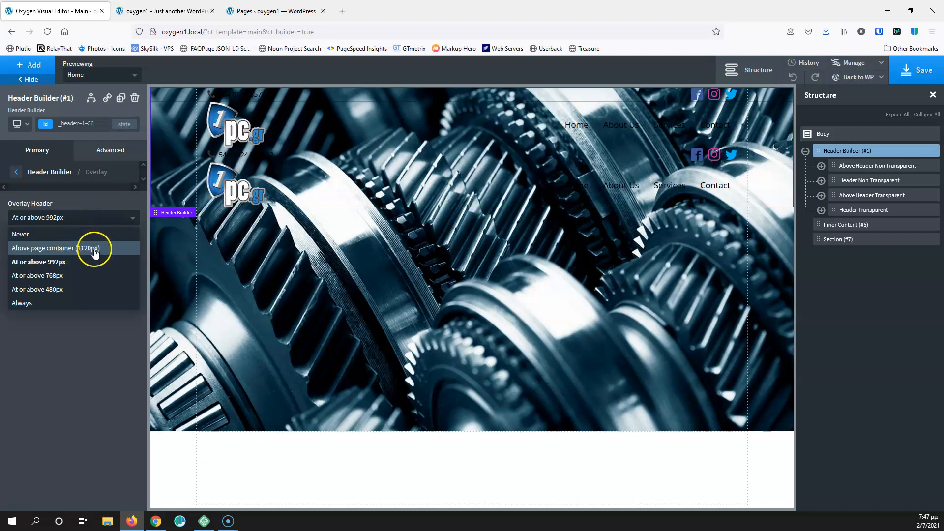
pyautogui.click(97, 199)
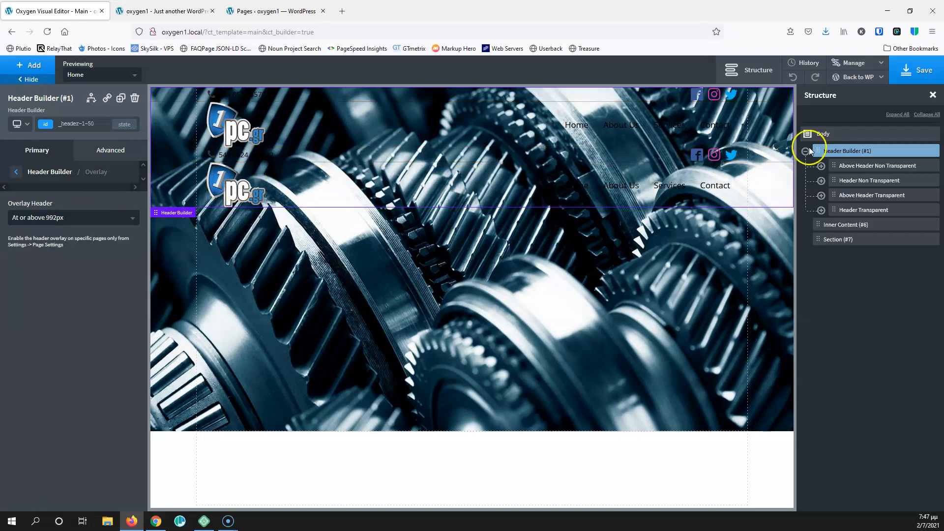
# Set the Above Header Non Transparent and Header Non Transparent rows to hide in overlay
pyautogui.click(867, 166)
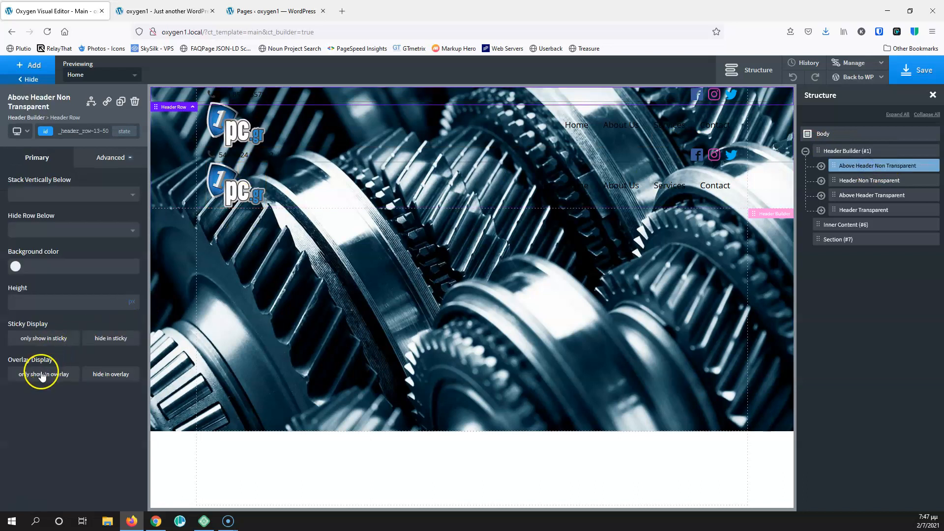
pyautogui.click(103, 375)
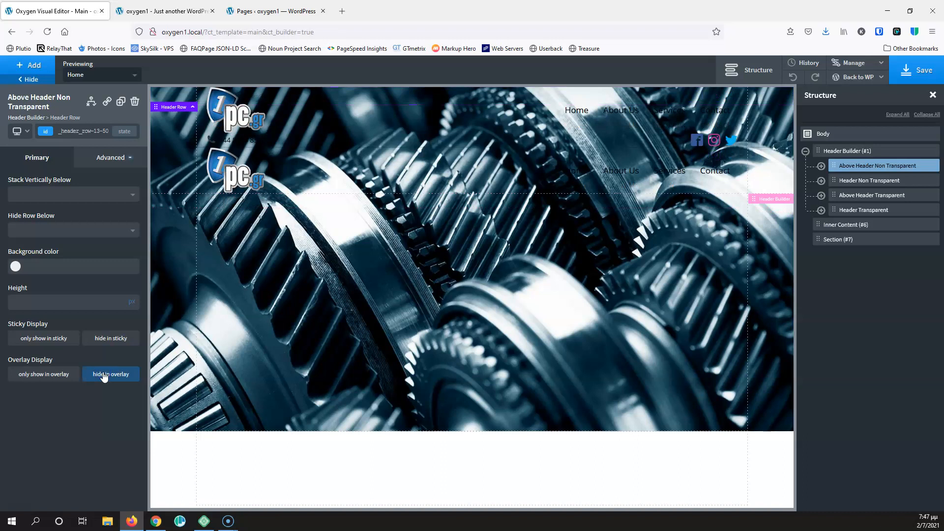
pyautogui.click(873, 181)
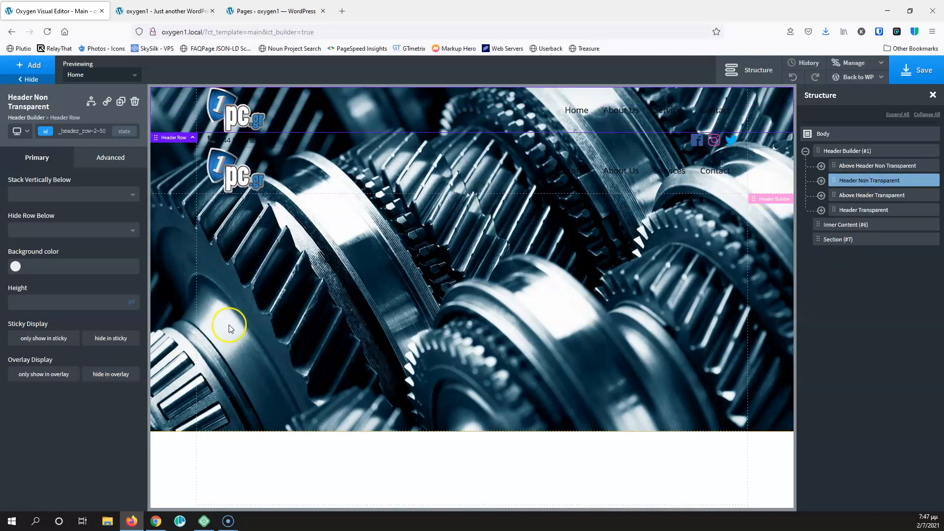
pyautogui.click(113, 375)
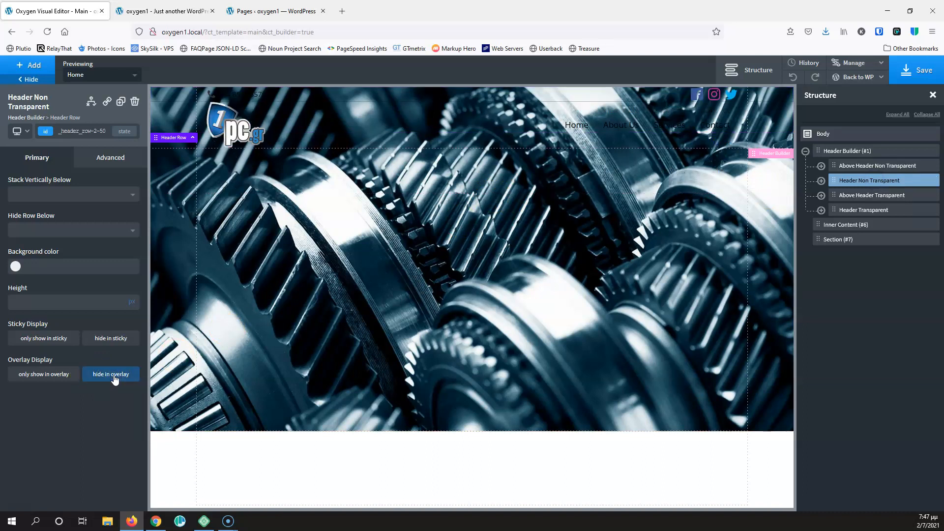
# Set the Above Header Transparent and Header Transparent rows to show only in overlay
pyautogui.click(866, 195)
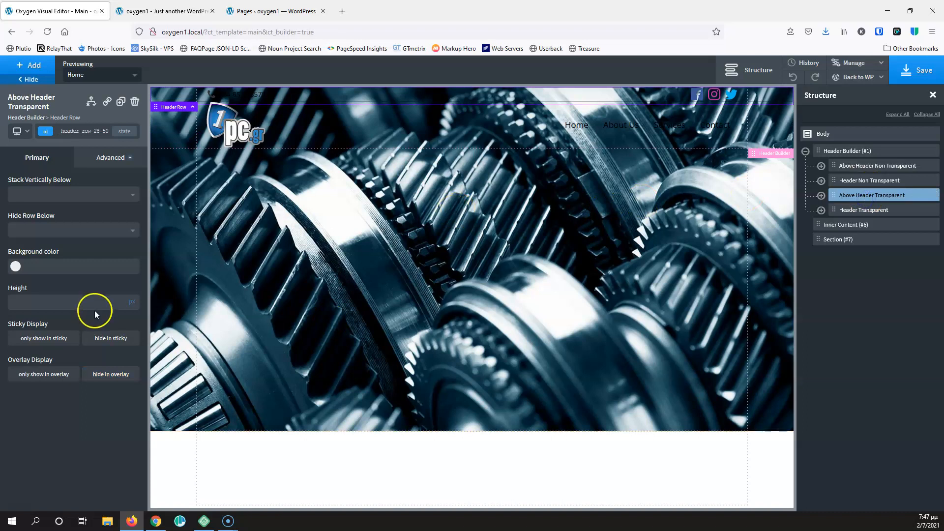
pyautogui.click(57, 376)
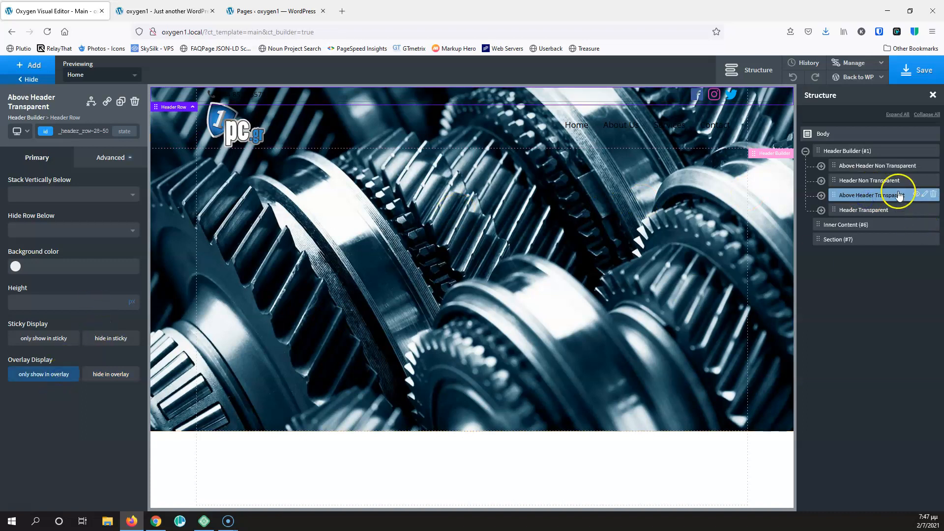
pyautogui.click(892, 210)
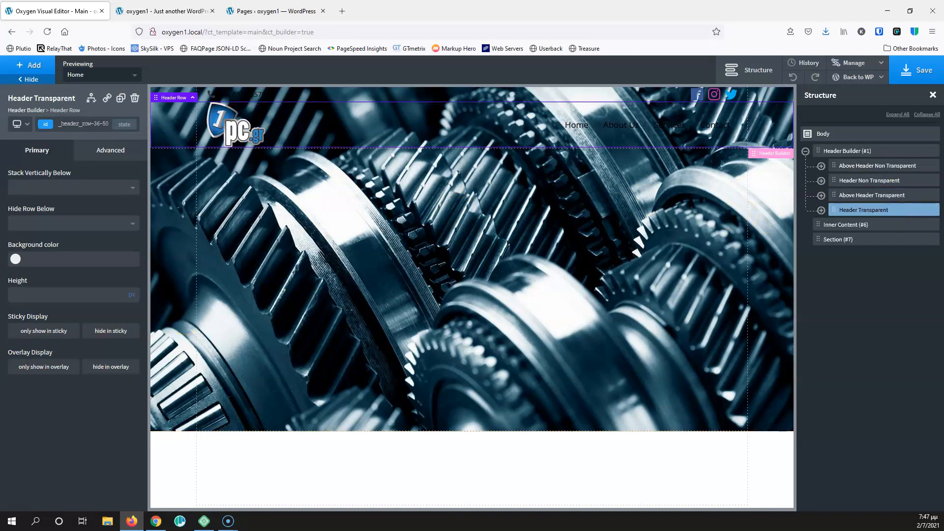
pyautogui.click(34, 367)
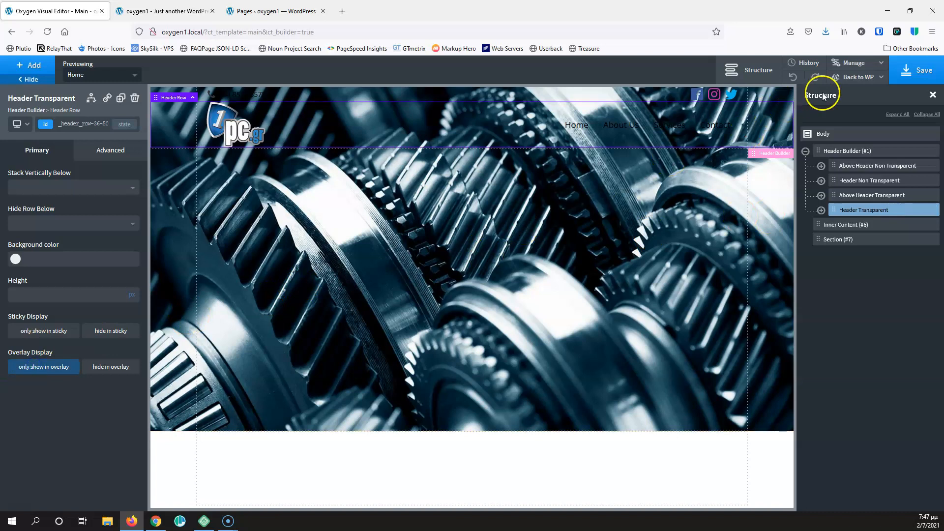
# Save the header template and reload the live homepage to check it
pyautogui.click(912, 74)
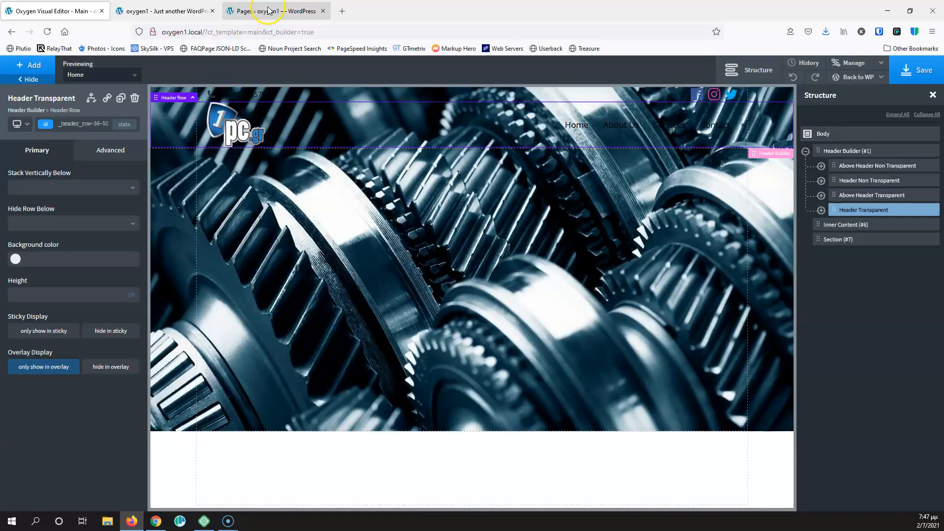
pyautogui.click(179, 11)
pyautogui.click(47, 32)
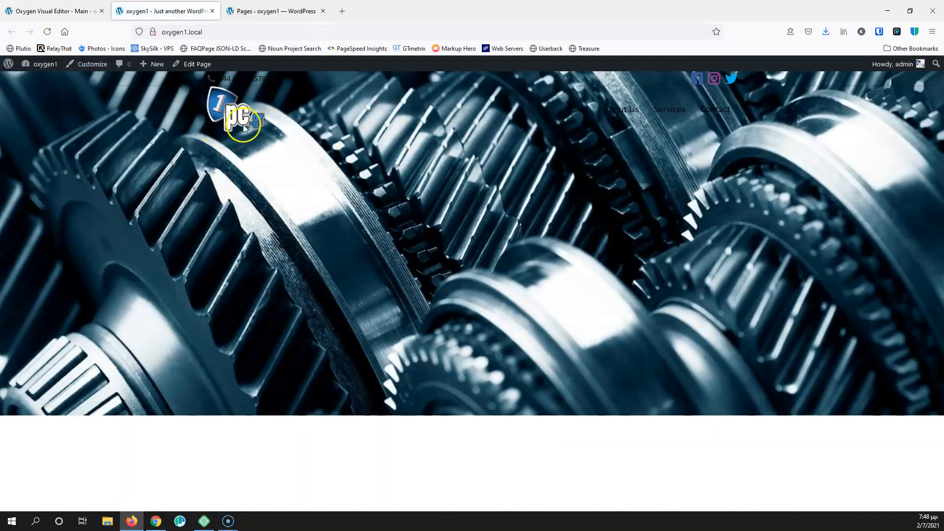
# Change the Header Builder's Overlay Header from 'At or above 992px' to Never and save
pyautogui.click(69, 11)
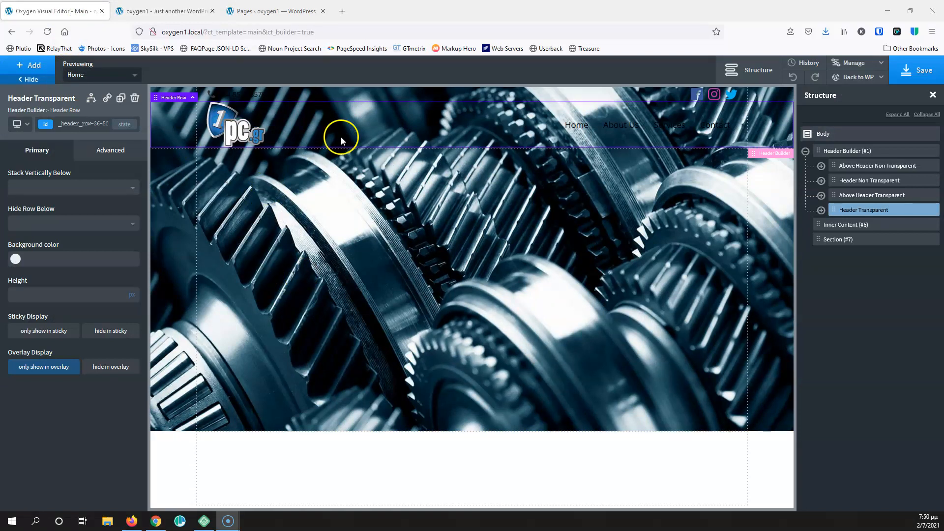
pyautogui.click(868, 155)
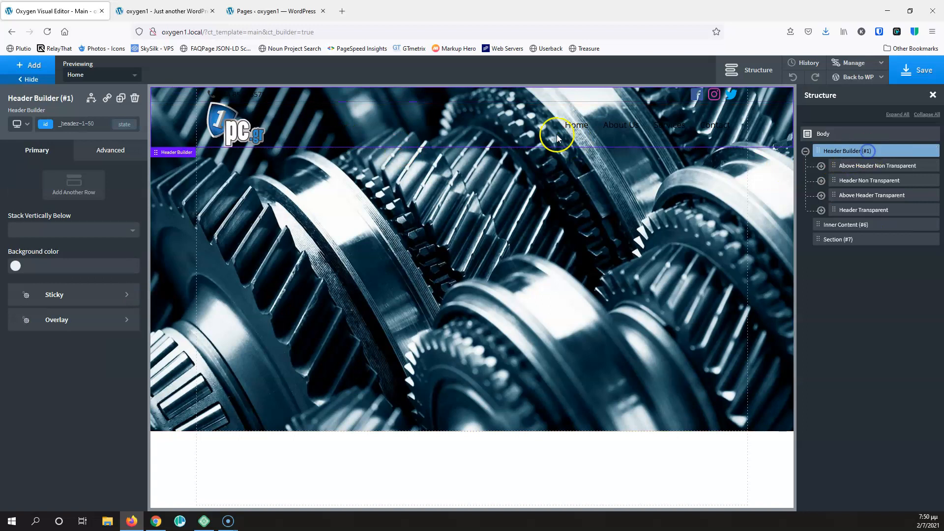
pyautogui.click(43, 325)
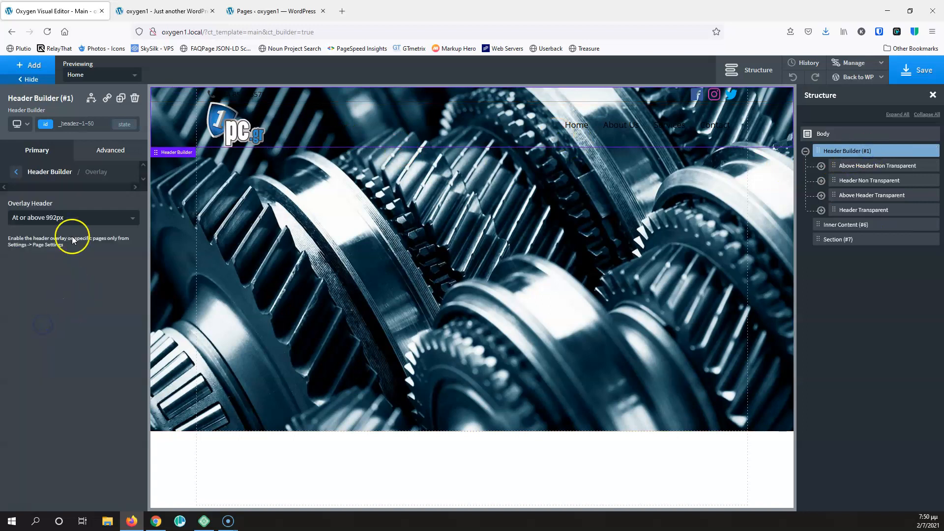
pyautogui.click(78, 217)
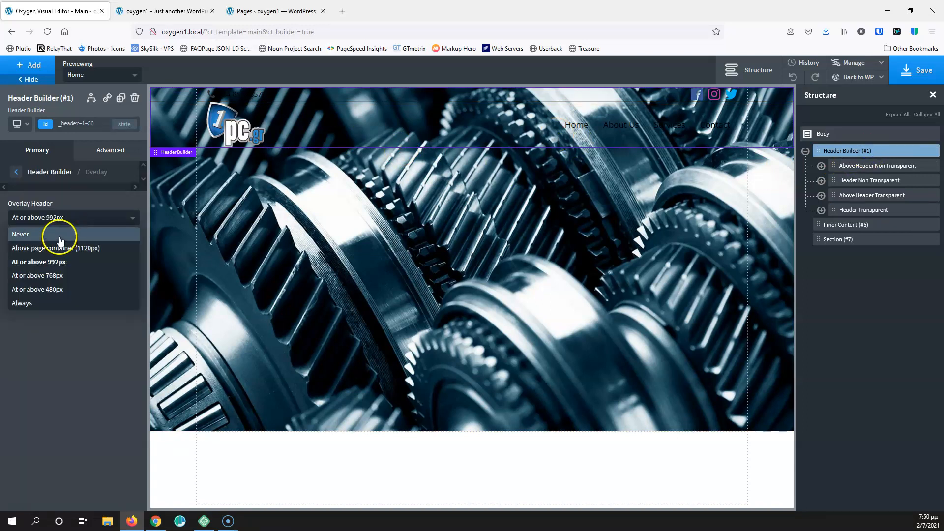
pyautogui.click(66, 227)
pyautogui.click(67, 228)
pyautogui.click(74, 232)
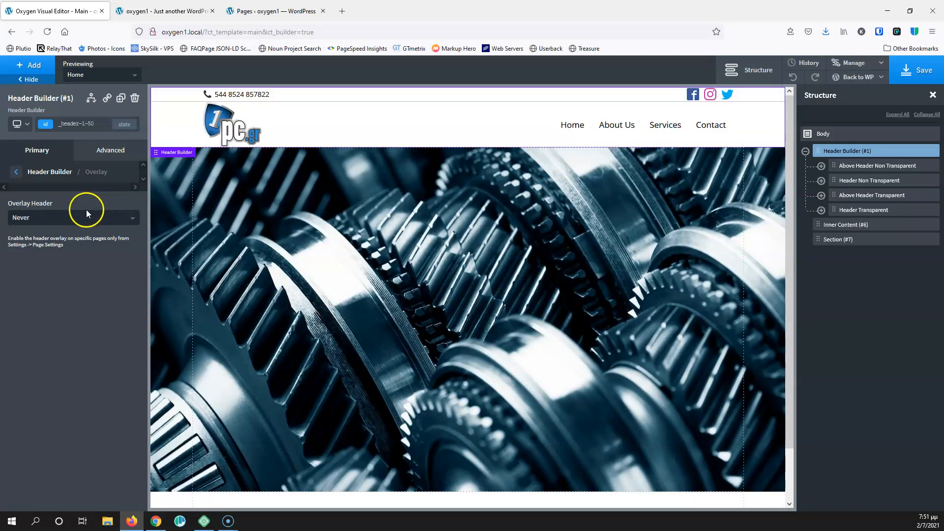
pyautogui.click(66, 216)
pyautogui.click(74, 204)
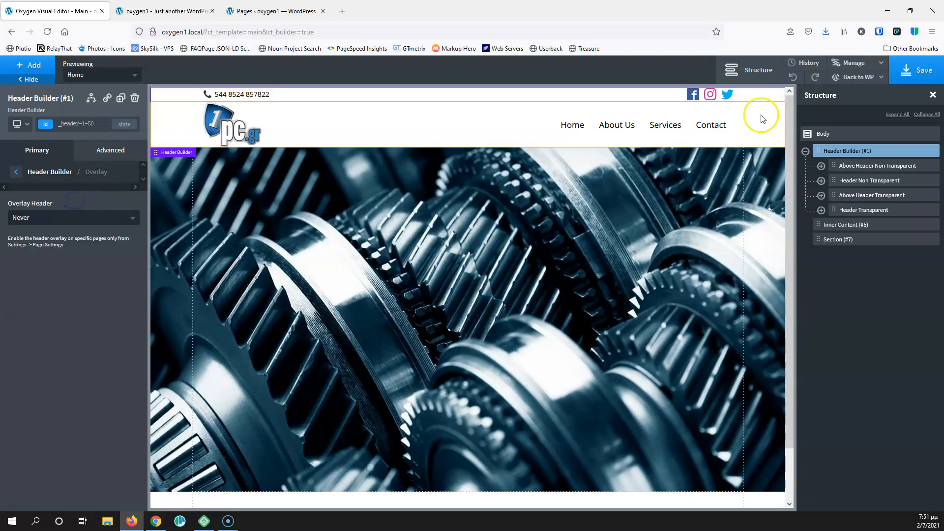
pyautogui.click(909, 70)
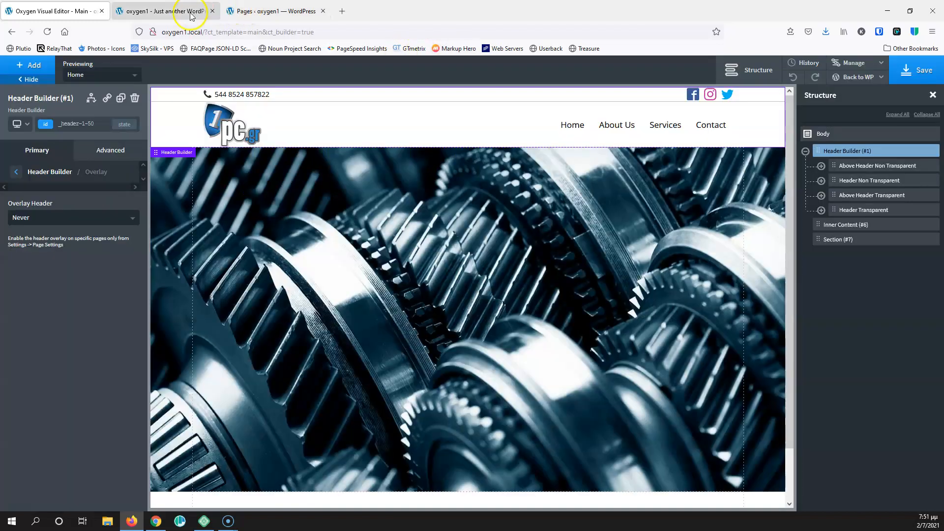
# Reload the front-end homepage, then return to the editor and review the overlay breakpoint choices
pyautogui.click(190, 12)
pyautogui.click(45, 32)
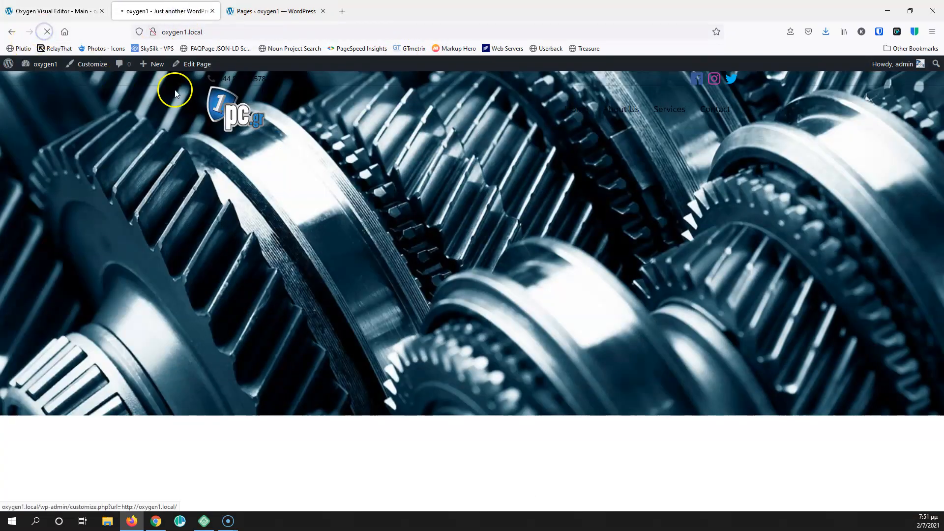
pyautogui.click(64, 10)
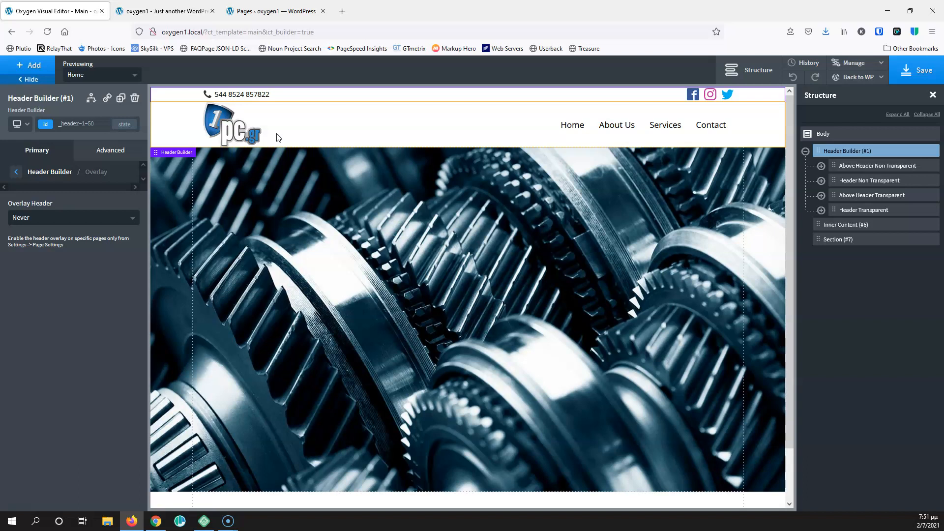
pyautogui.click(98, 218)
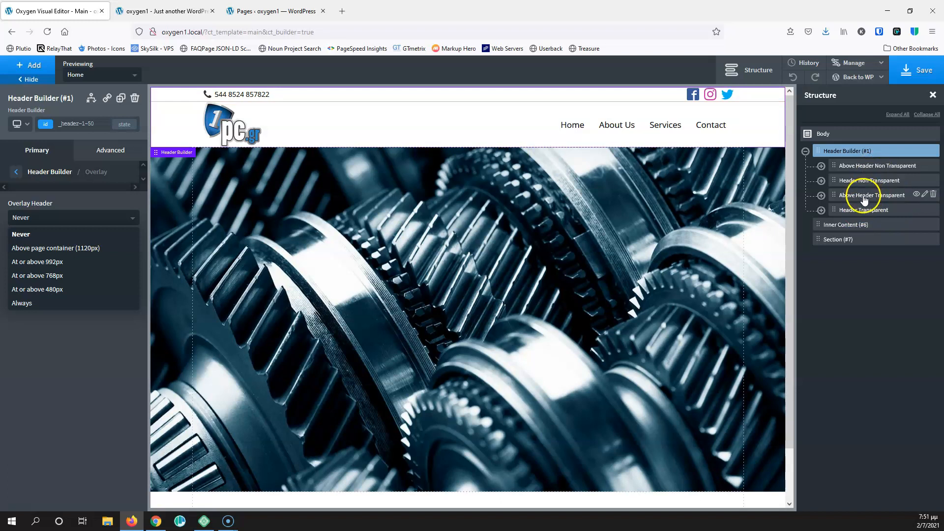
# Review the overlay settings of the header rows and save the header template
pyautogui.click(868, 170)
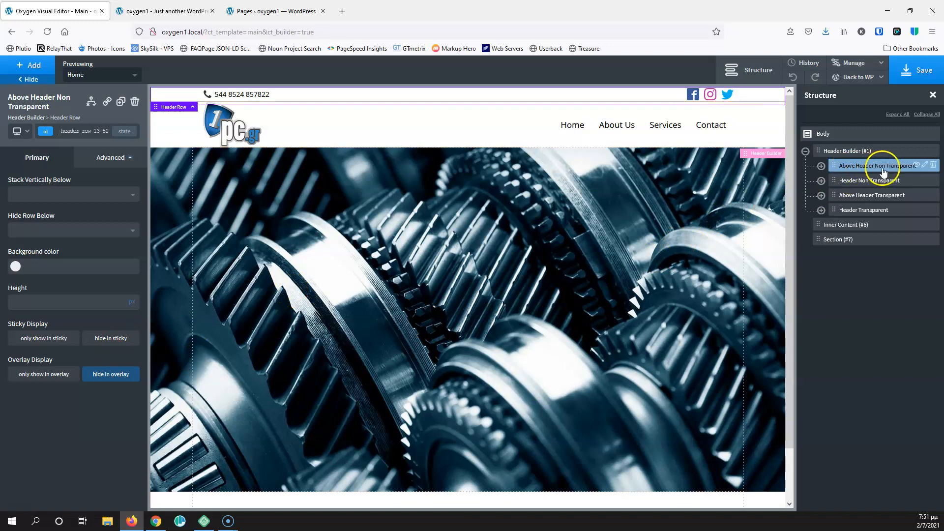
pyautogui.click(860, 198)
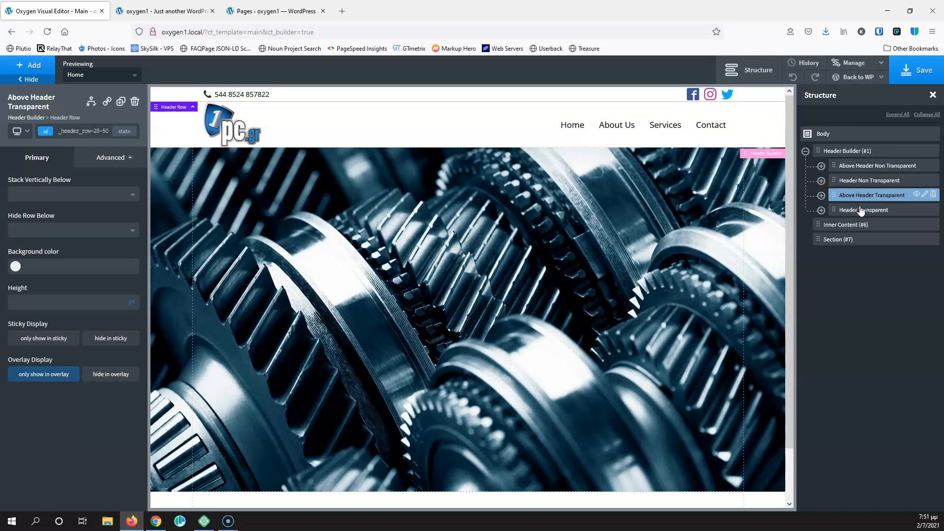
pyautogui.click(860, 210)
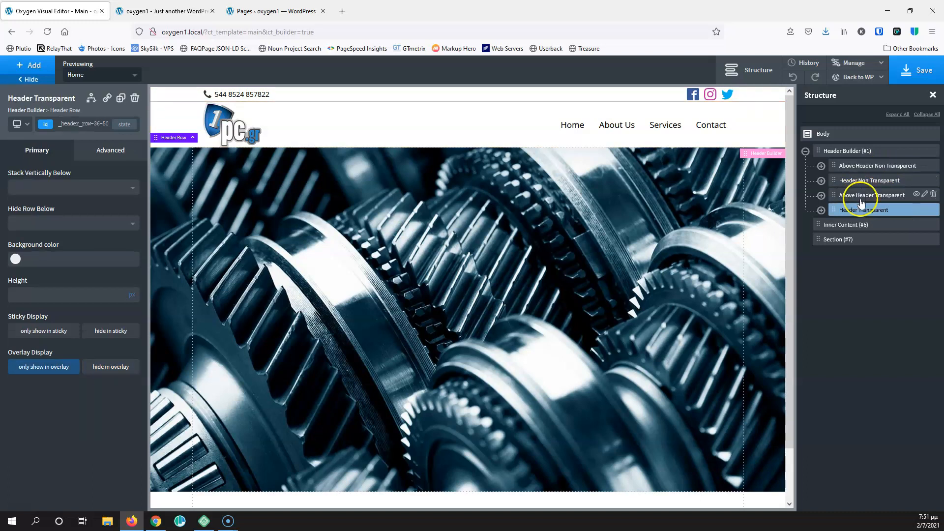
pyautogui.click(909, 75)
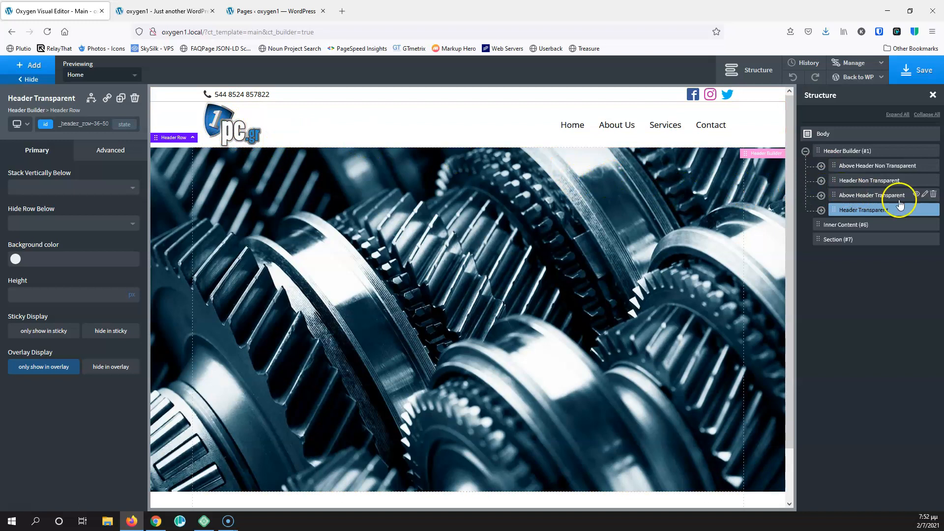
# Expand Header Non Transparent, select the logo Image (#9), then collapse it and save
pyautogui.click(873, 182)
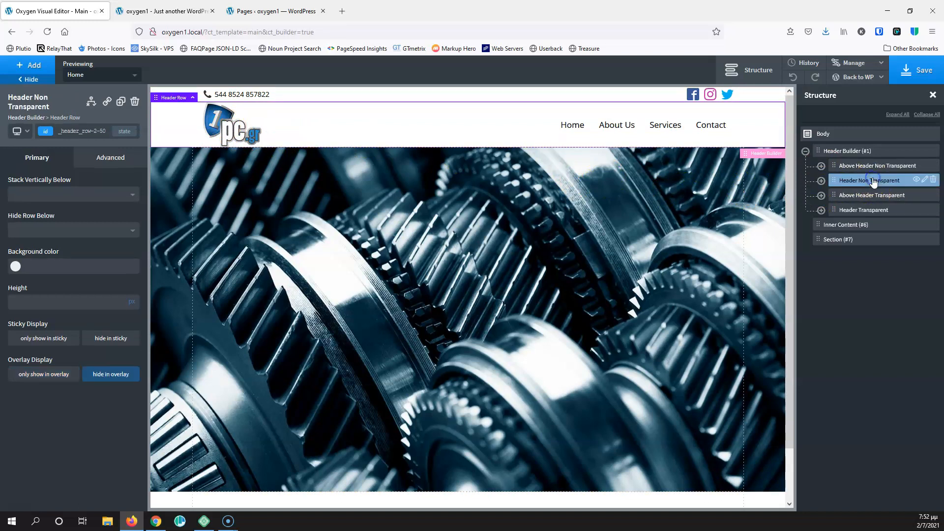
pyautogui.click(221, 134)
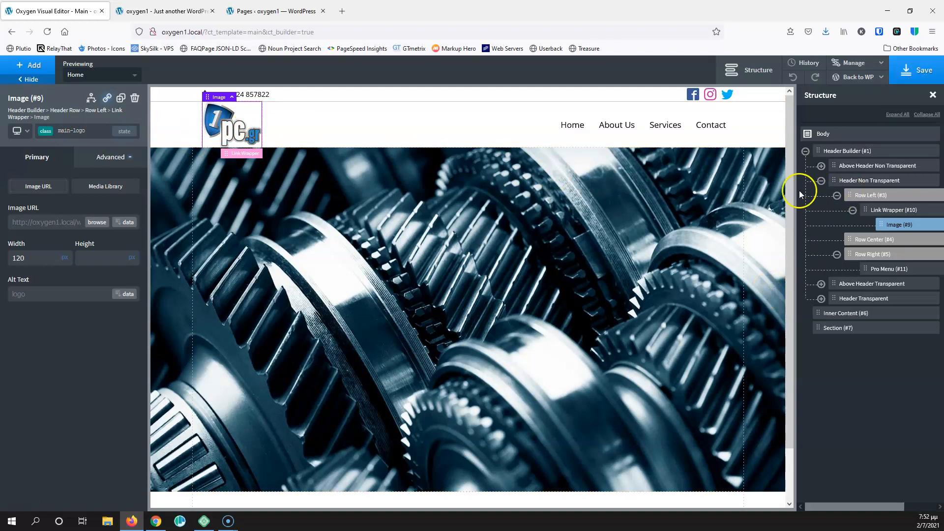
pyautogui.click(821, 181)
pyautogui.click(915, 70)
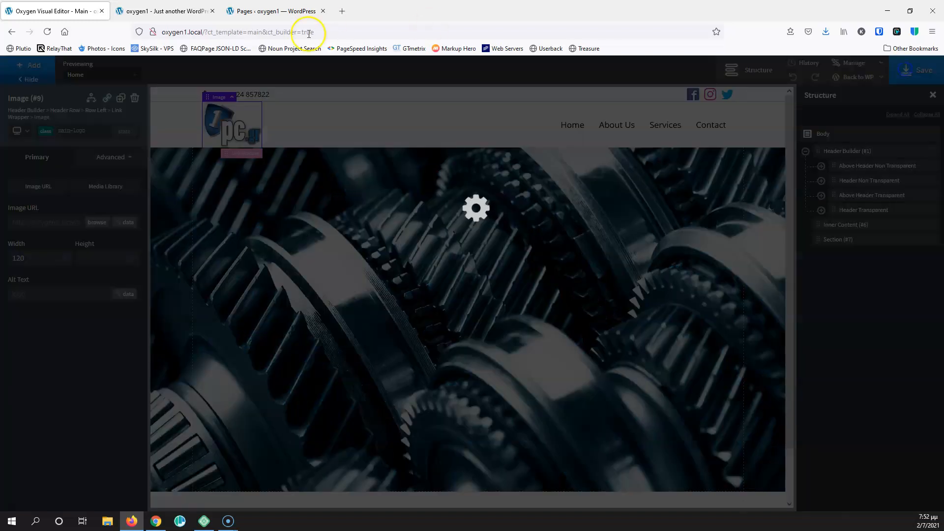
# Open the Home page's WordPress editor in a new tab from the live site
pyautogui.click(175, 10)
pyautogui.click(275, 11)
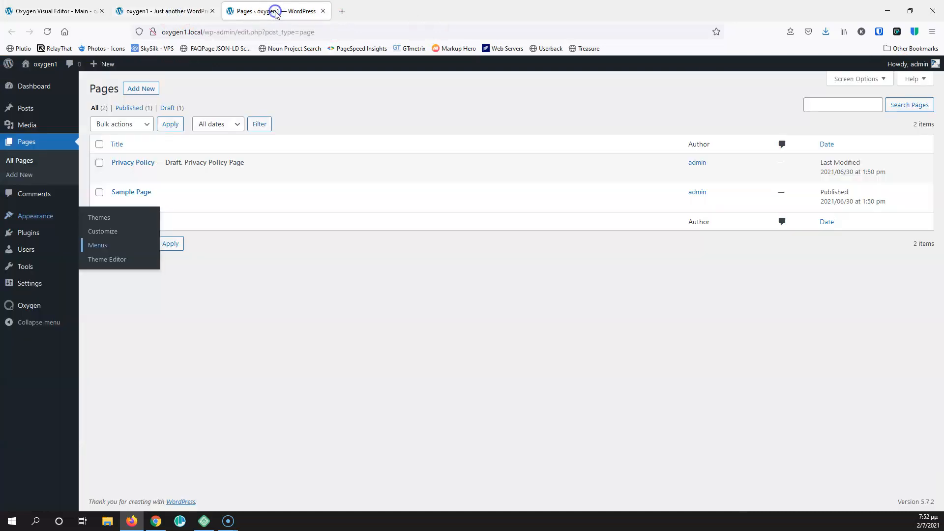
pyautogui.click(183, 10)
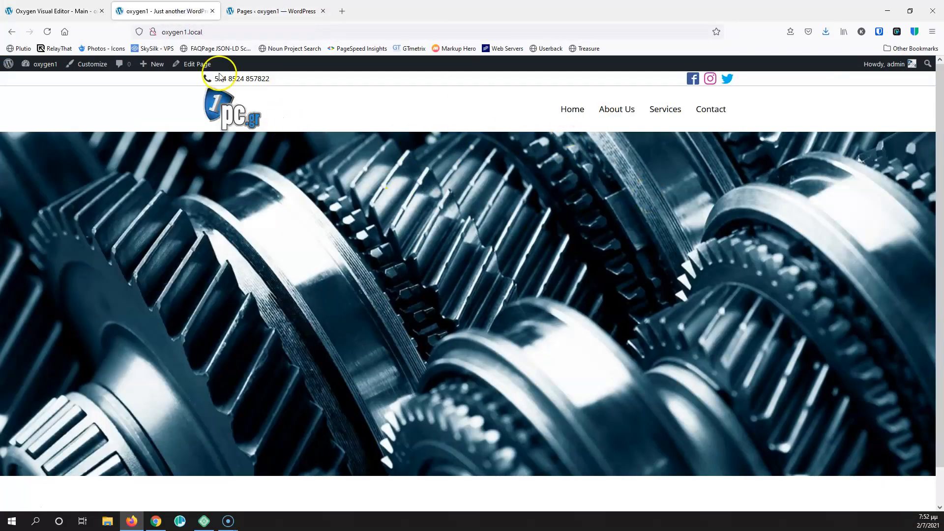
pyautogui.middleClick(201, 67)
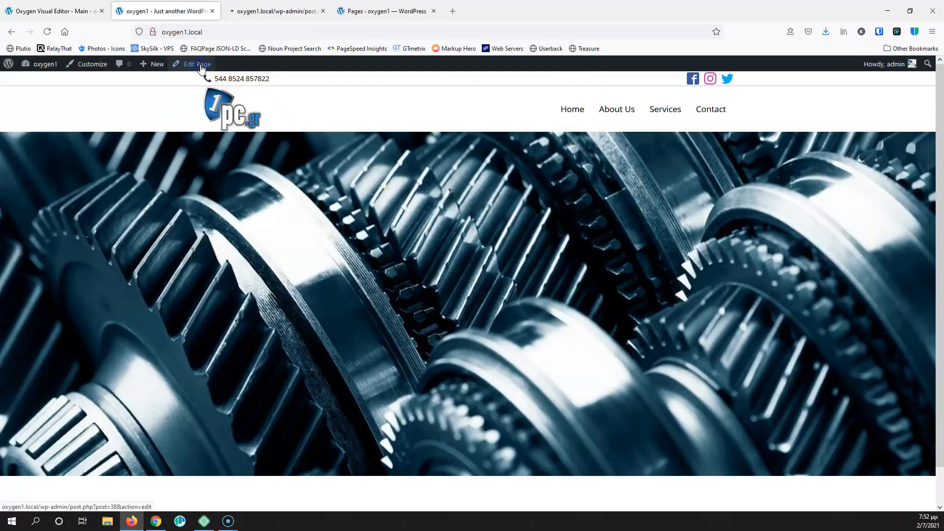
# Close the Oxygen Visual Editor tab and update the Home page
pyautogui.click(89, 11)
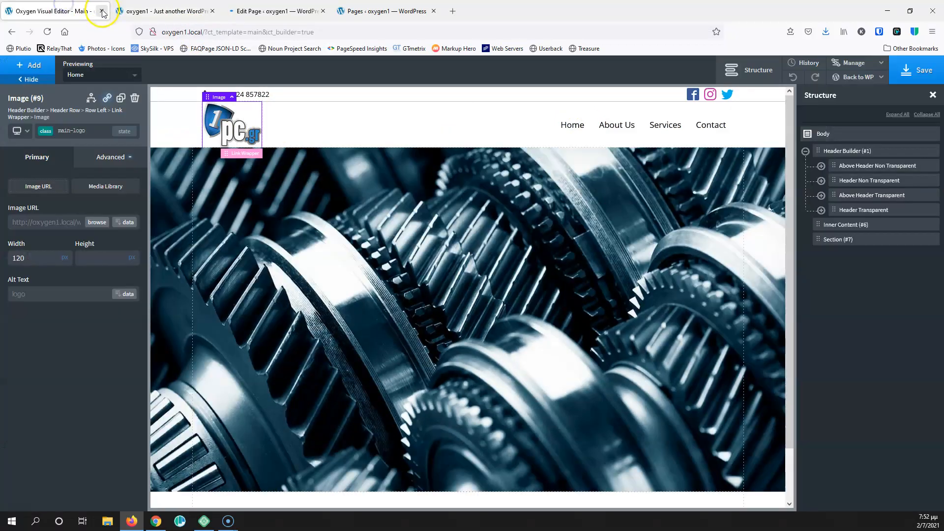
pyautogui.click(102, 11)
pyautogui.click(137, 12)
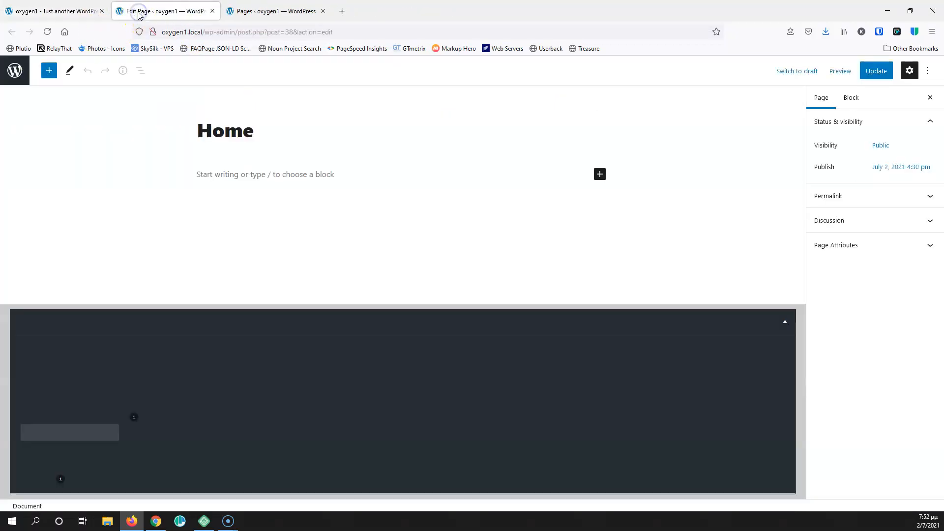
pyautogui.click(878, 71)
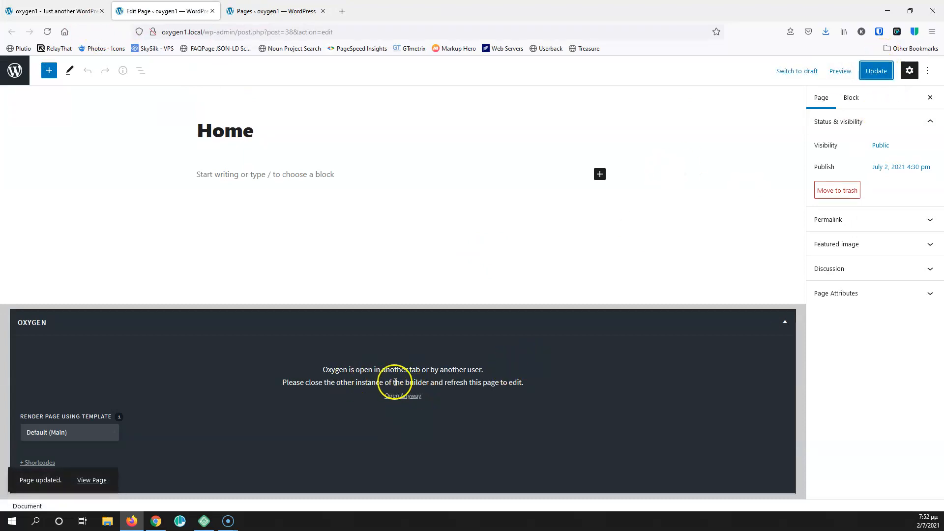
# Open the Home page in Oxygen anyway and go to its Page Settings
pyautogui.click(402, 396)
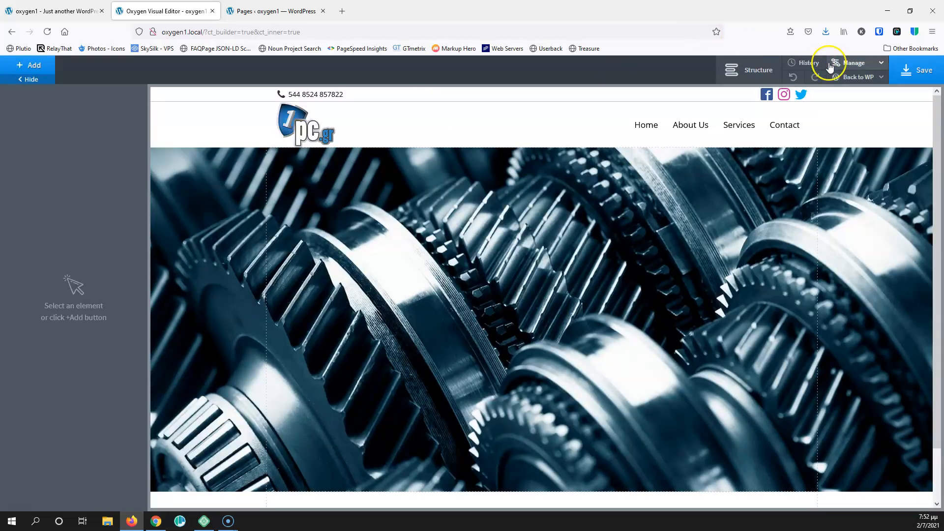
pyautogui.click(878, 67)
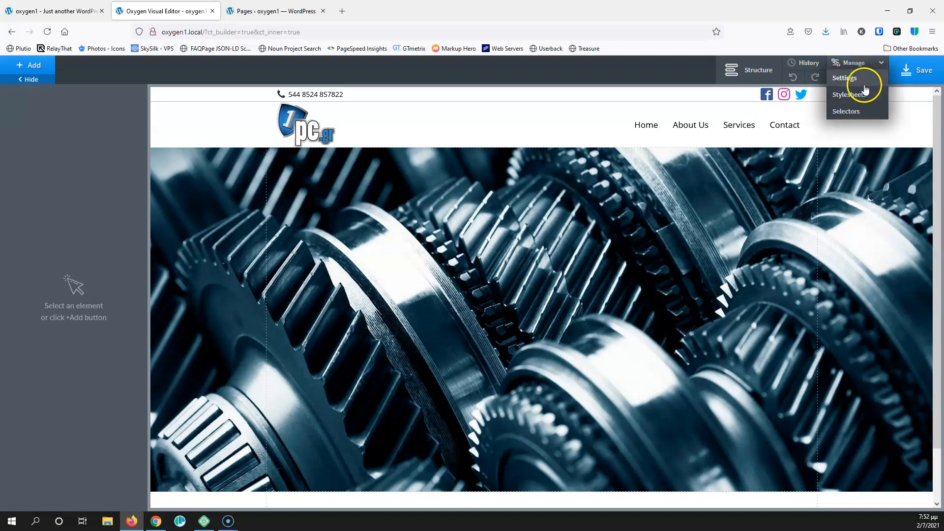
pyautogui.click(866, 82)
pyautogui.click(864, 132)
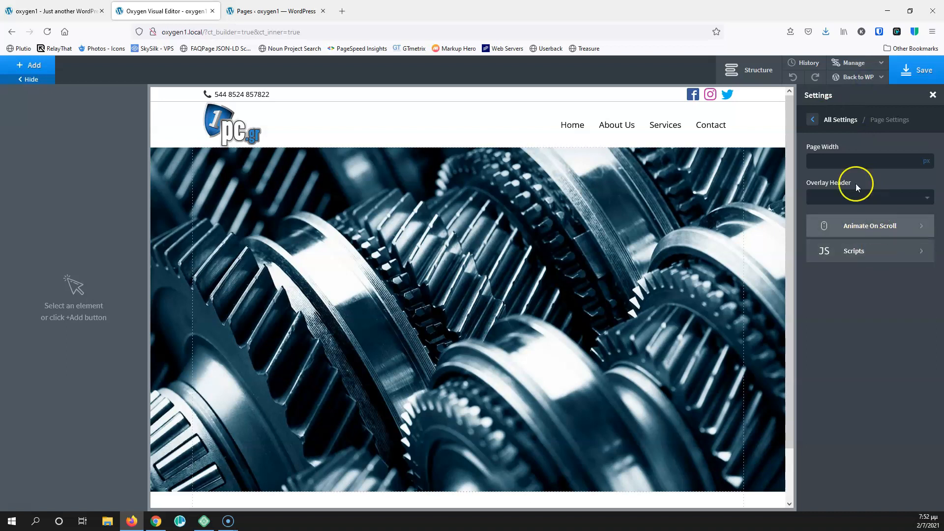
# Set the page's Overlay Header to 'At or above 992px', save, and go back to WordPress
pyautogui.click(833, 199)
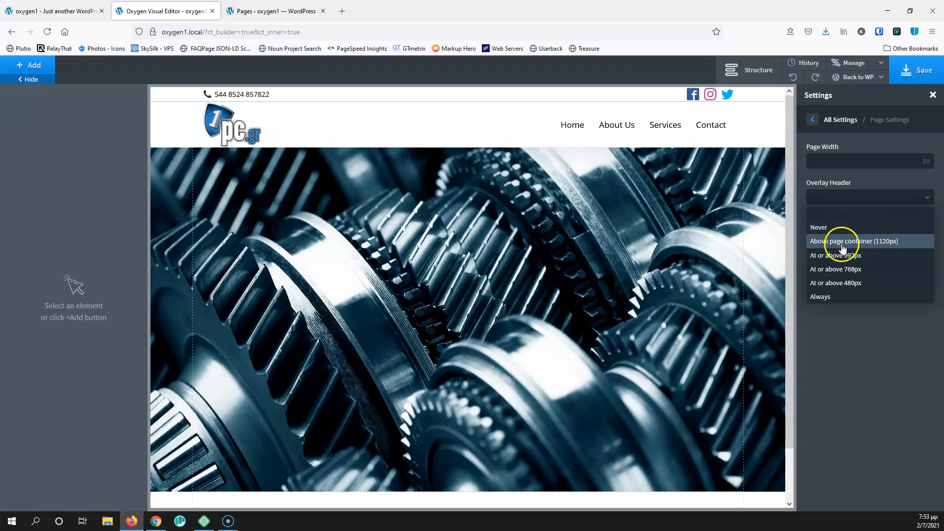
pyautogui.click(857, 257)
pyautogui.click(903, 70)
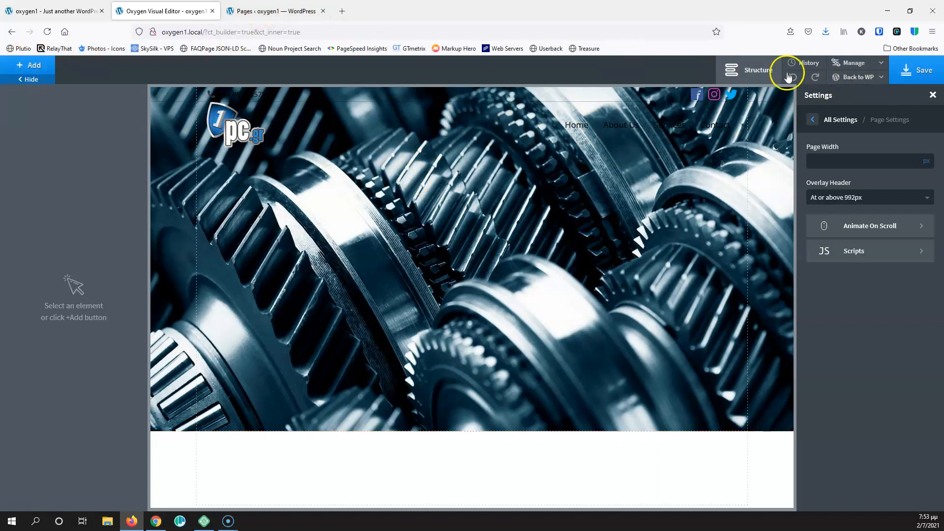
pyautogui.moveTo(868, 77)
pyautogui.click(854, 96)
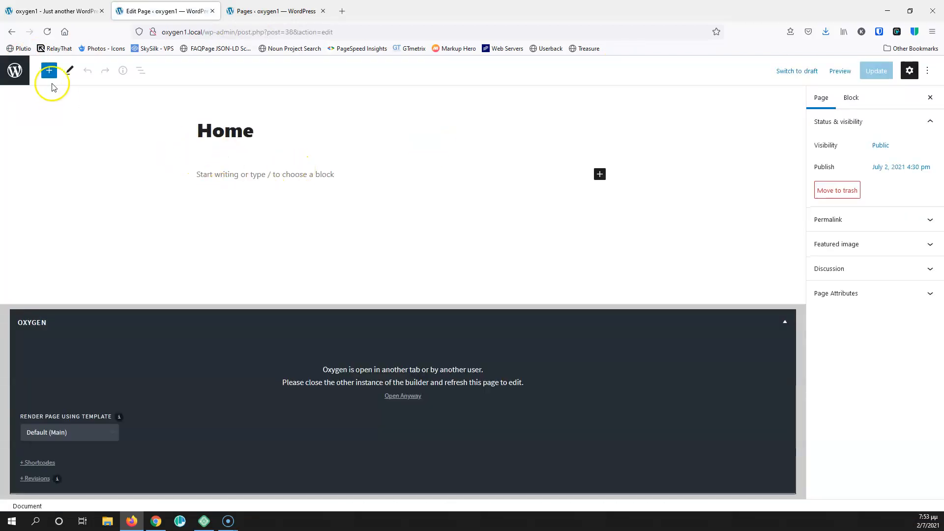
# Open the About Us page's editor in a new tab from Pages and launch Edit with Oxygen
pyautogui.click(274, 11)
pyautogui.click(187, 11)
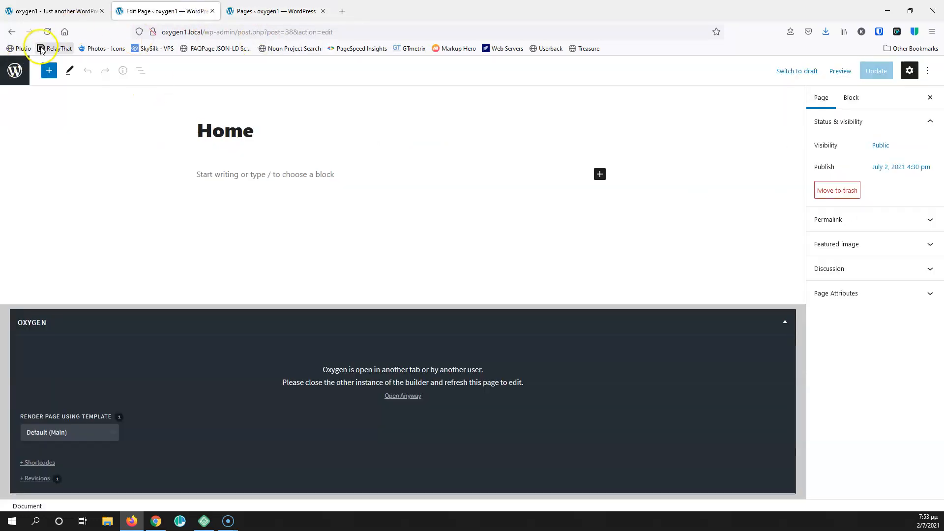
pyautogui.click(15, 70)
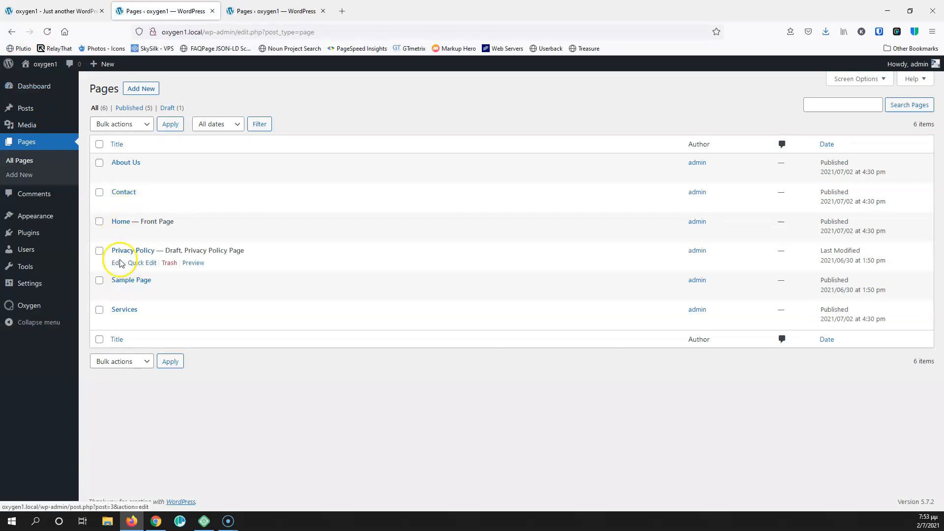
pyautogui.middleClick(116, 176)
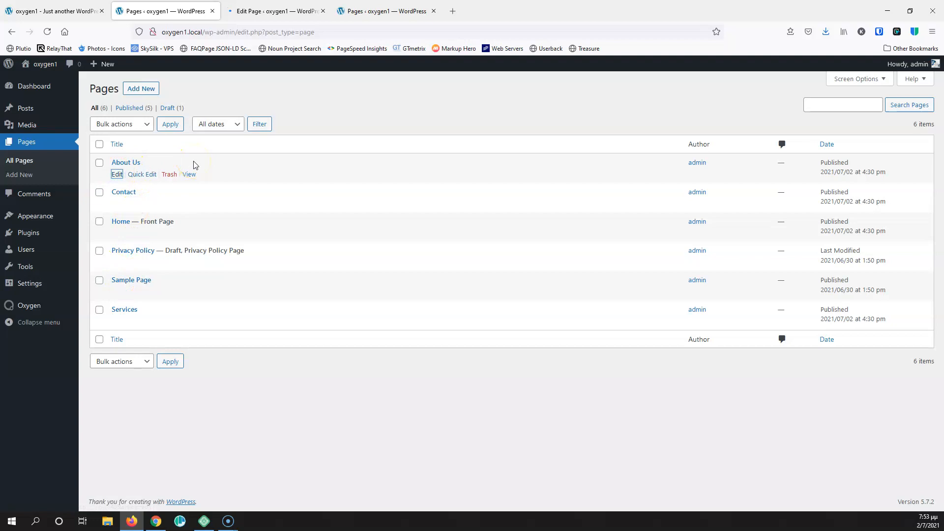
pyautogui.click(280, 8)
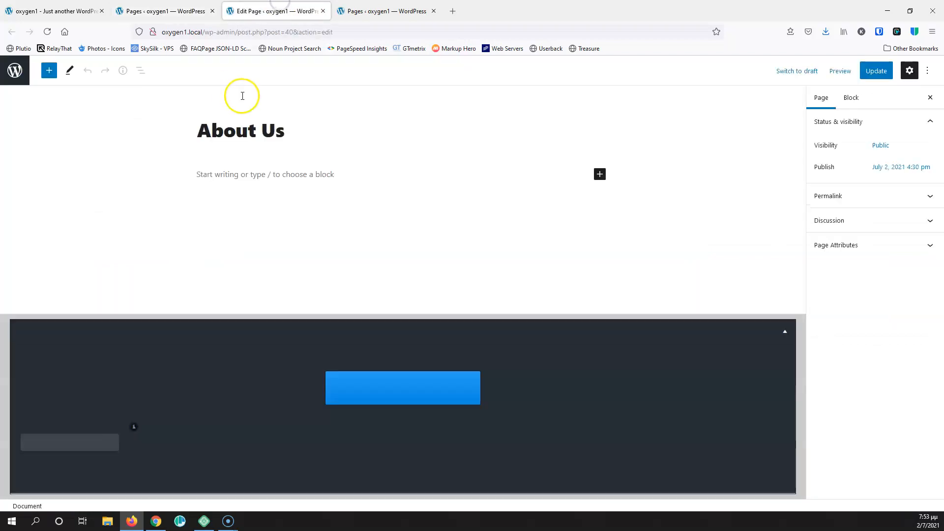
pyautogui.click(416, 396)
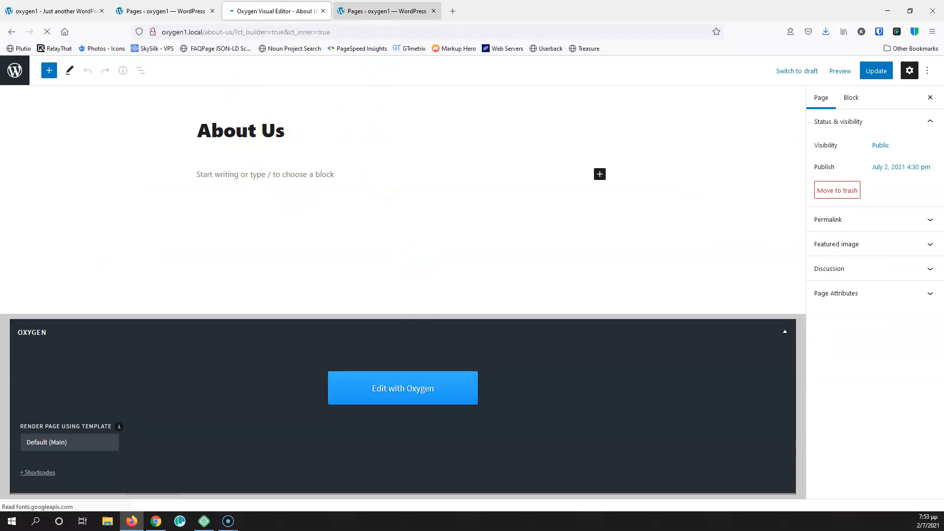
pyautogui.click(368, 10)
# Add a new section to the About Us page with an image element inside it
pyautogui.click(288, 10)
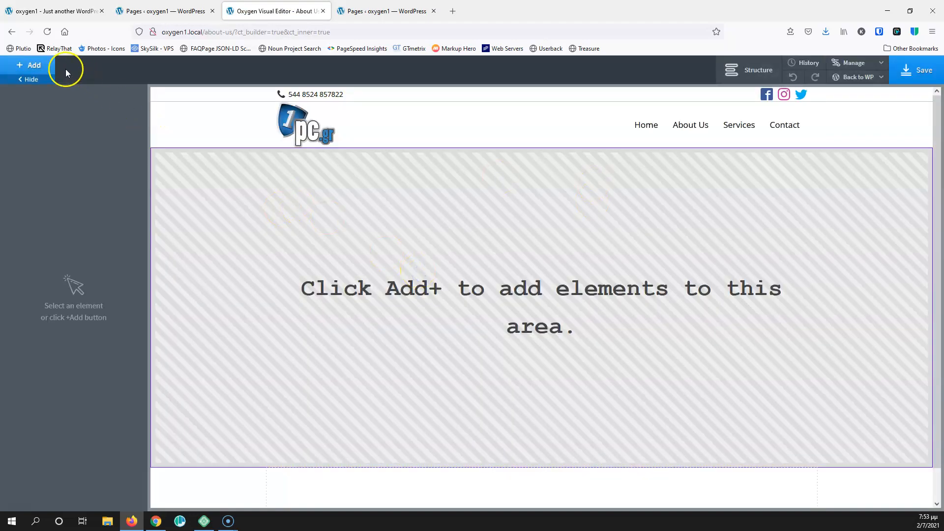
pyautogui.click(29, 66)
pyautogui.click(49, 160)
pyautogui.click(33, 65)
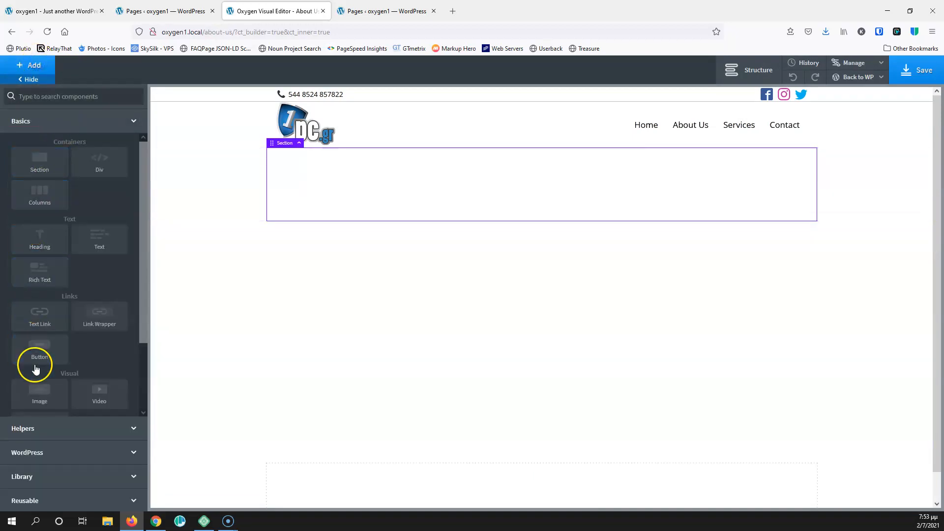
pyautogui.click(36, 390)
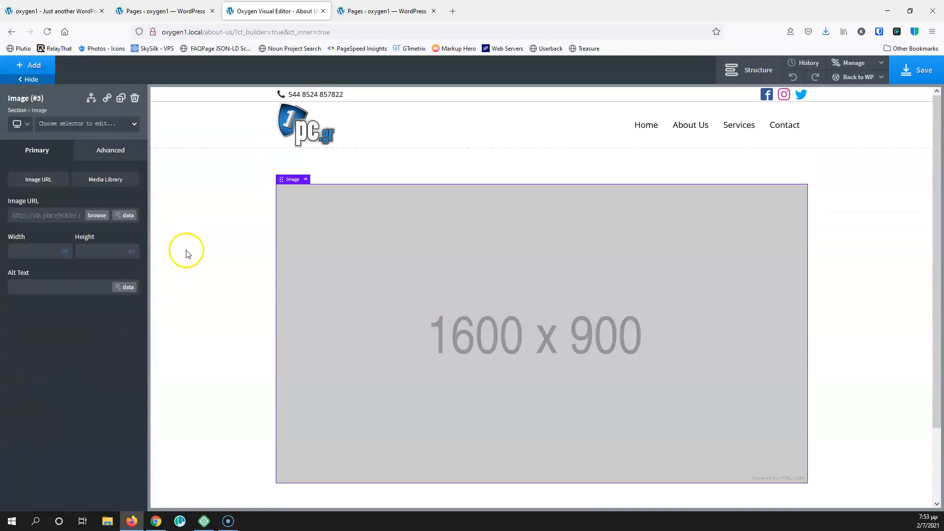
# Set the image to slider1 from the Media Library, save, and return to WordPress admin
pyautogui.click(98, 217)
pyautogui.click(162, 192)
pyautogui.click(917, 486)
pyautogui.click(913, 68)
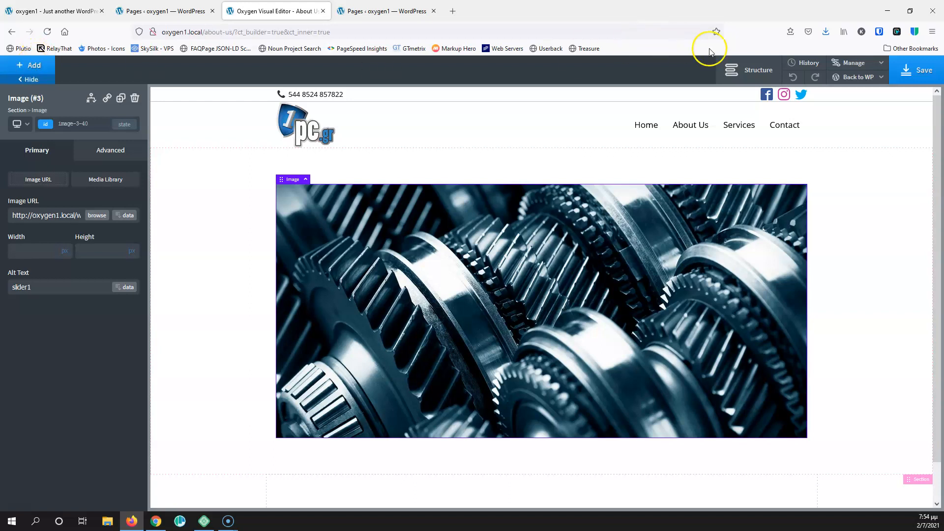
pyautogui.click(857, 77)
pyautogui.click(850, 96)
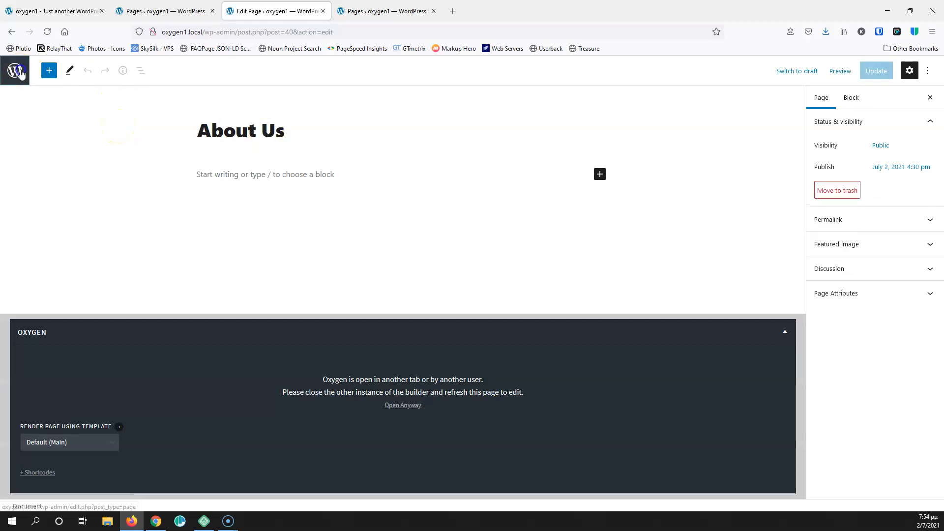
# Edit the Home page from the Pages list and open it in Oxygen anyway
pyautogui.click(20, 73)
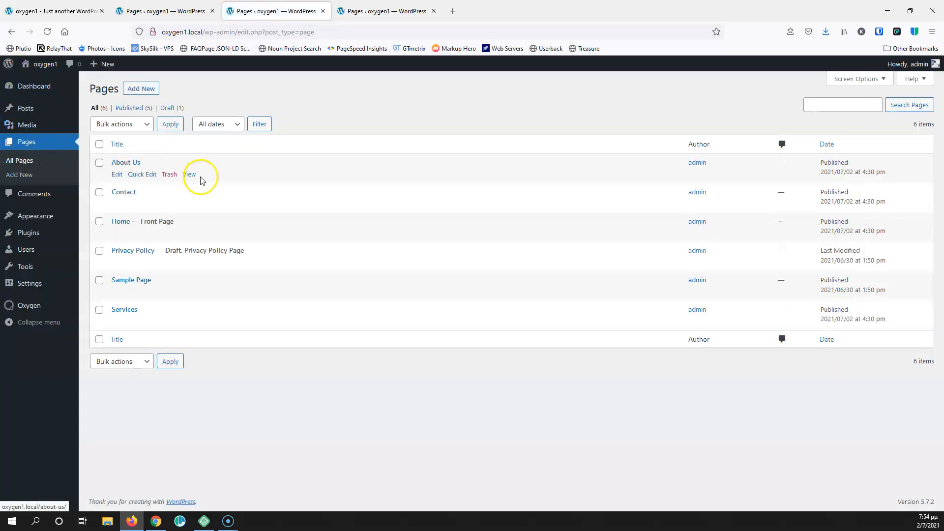
pyautogui.click(117, 235)
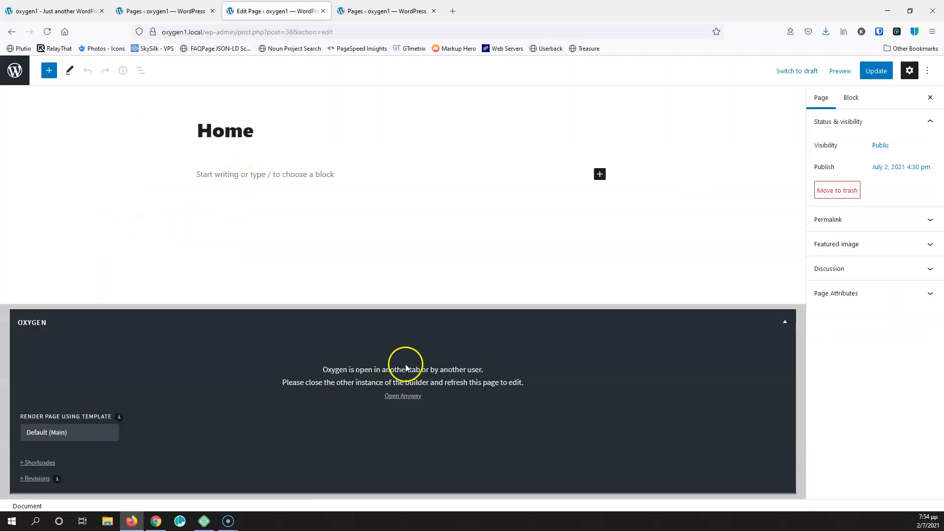
pyautogui.click(403, 396)
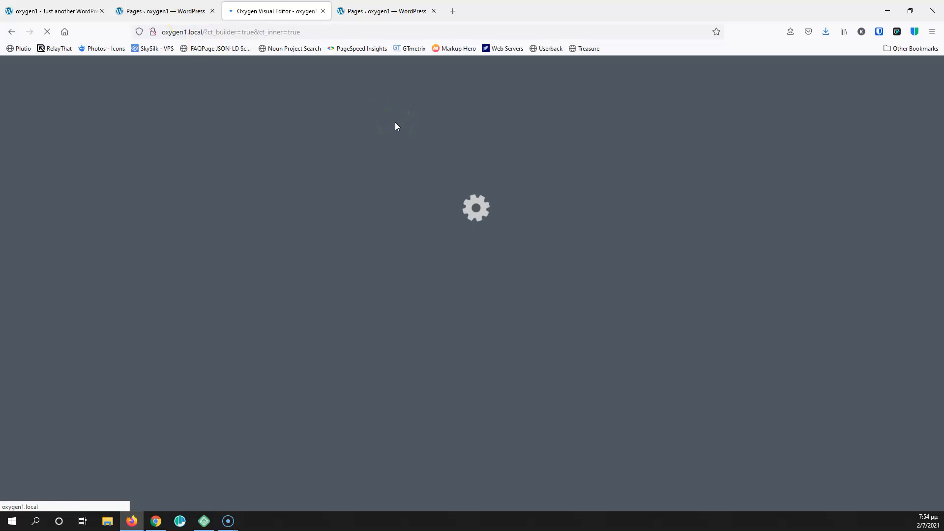
# Add a new empty section below the gear hero on the Home page
pyautogui.click(373, 183)
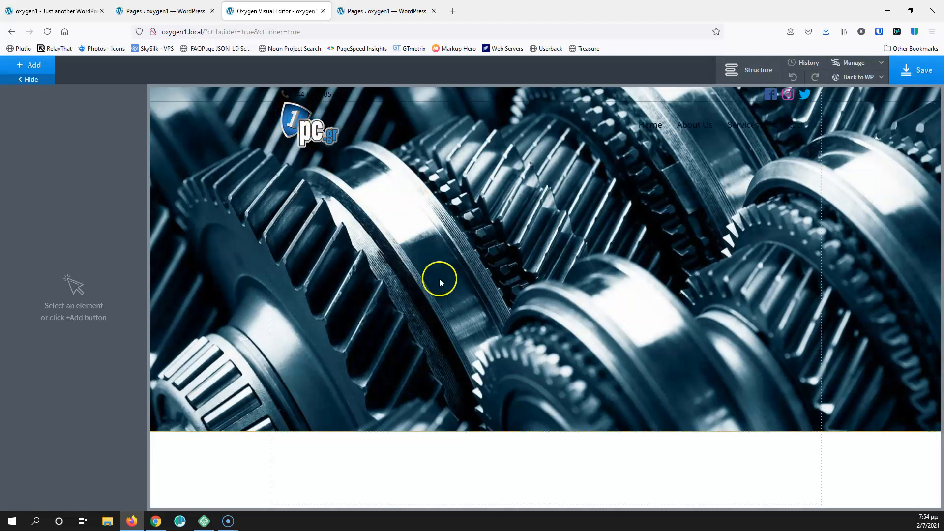
pyautogui.click(334, 453)
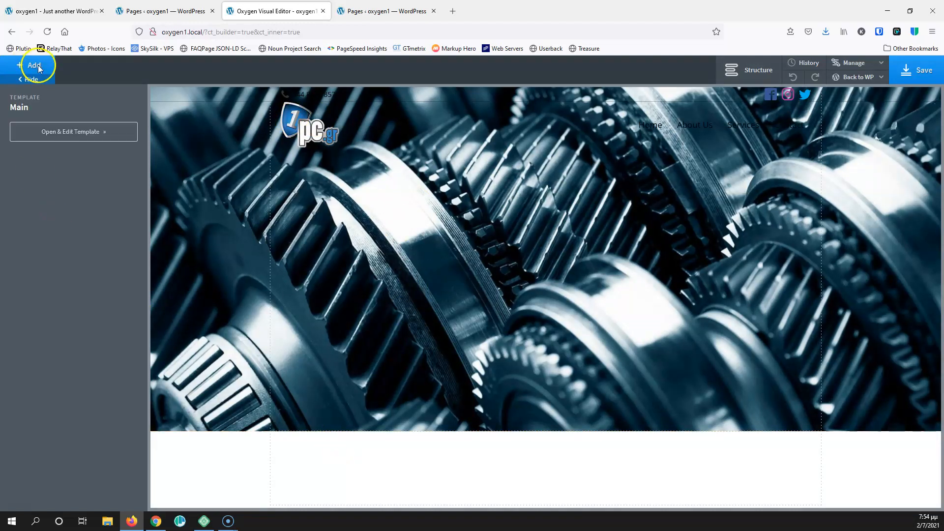
pyautogui.click(190, 312)
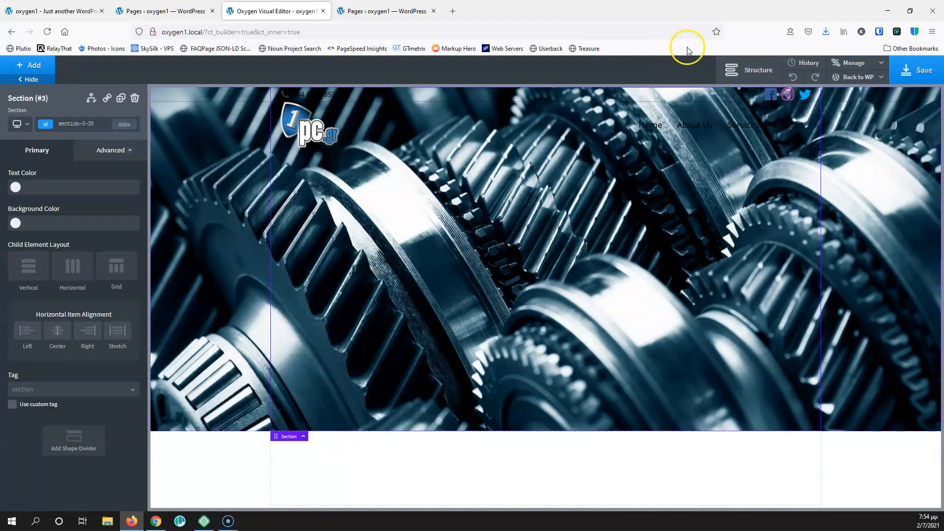
pyautogui.click(737, 69)
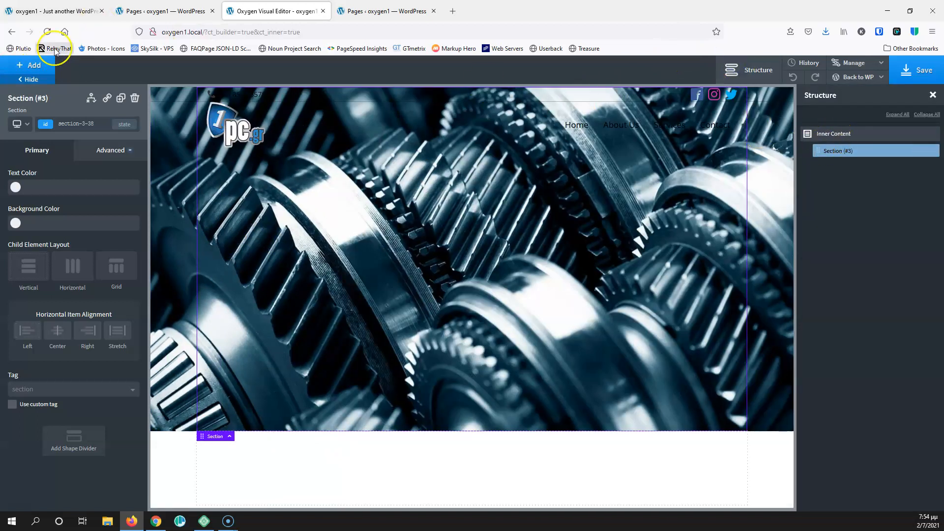
pyautogui.click(34, 68)
pyautogui.click(51, 169)
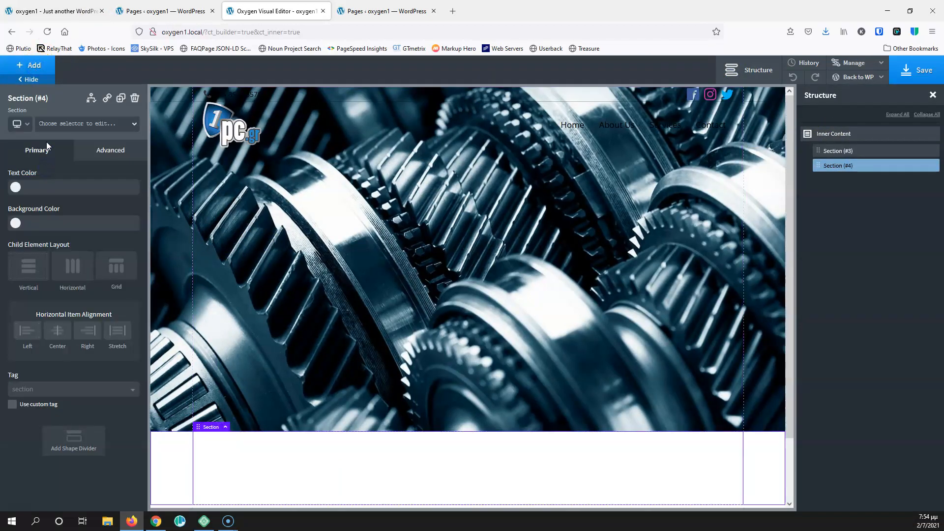
# Insert the Dentist 'Progress Bar Left Boxed' and 'Prices Two Columns Right' sections from the library
pyautogui.click(22, 67)
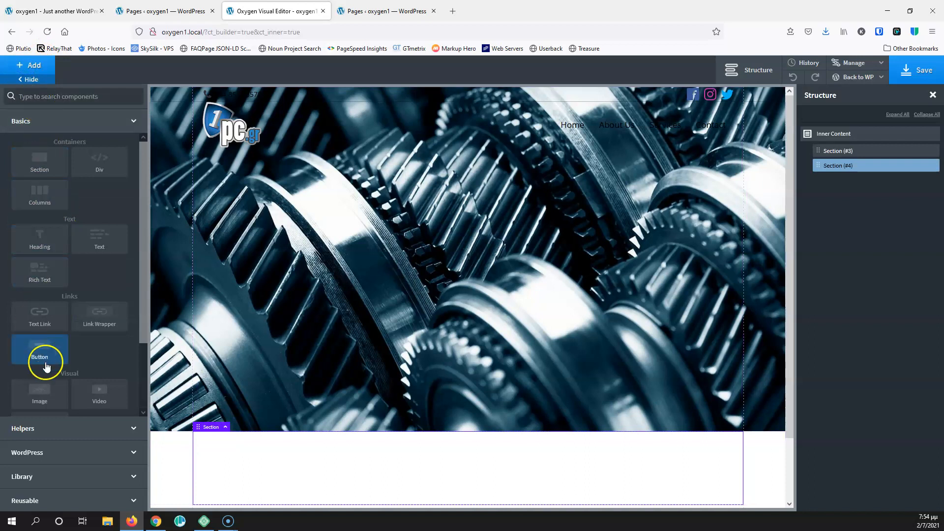
pyautogui.click(64, 475)
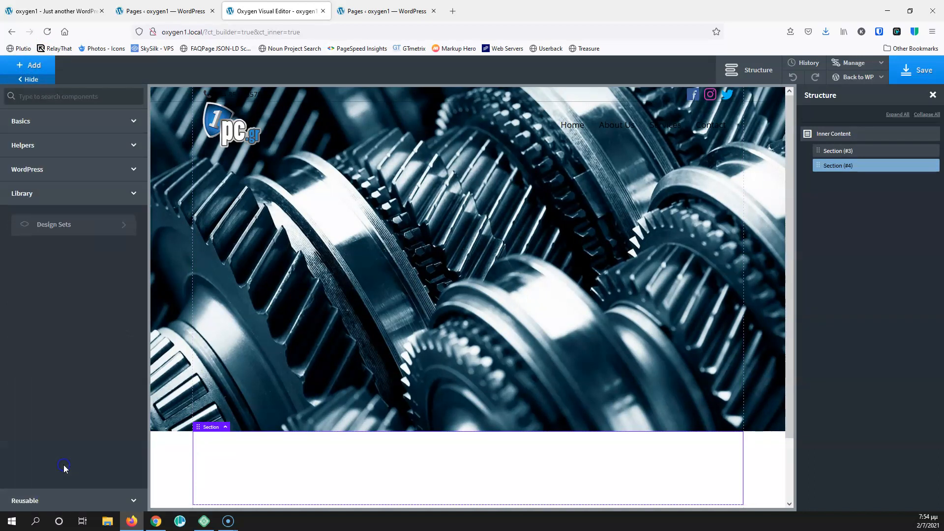
pyautogui.click(63, 226)
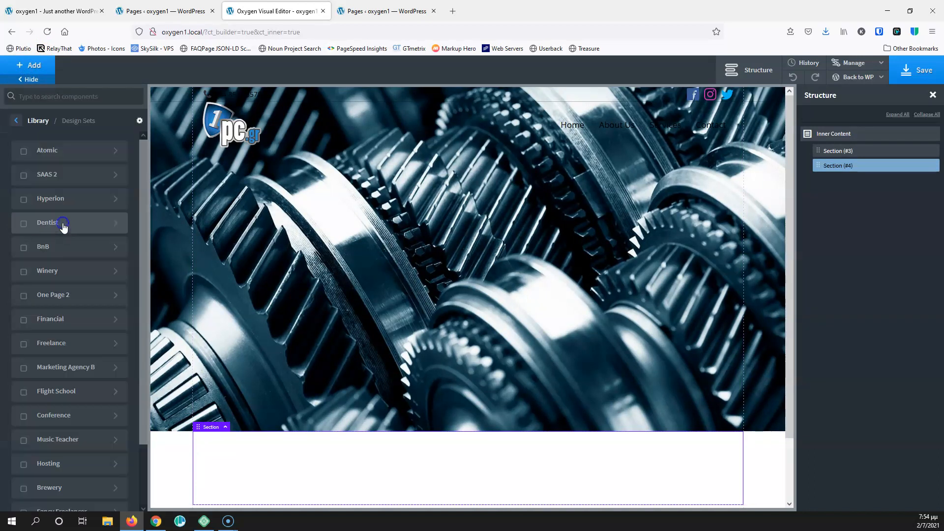
pyautogui.click(90, 227)
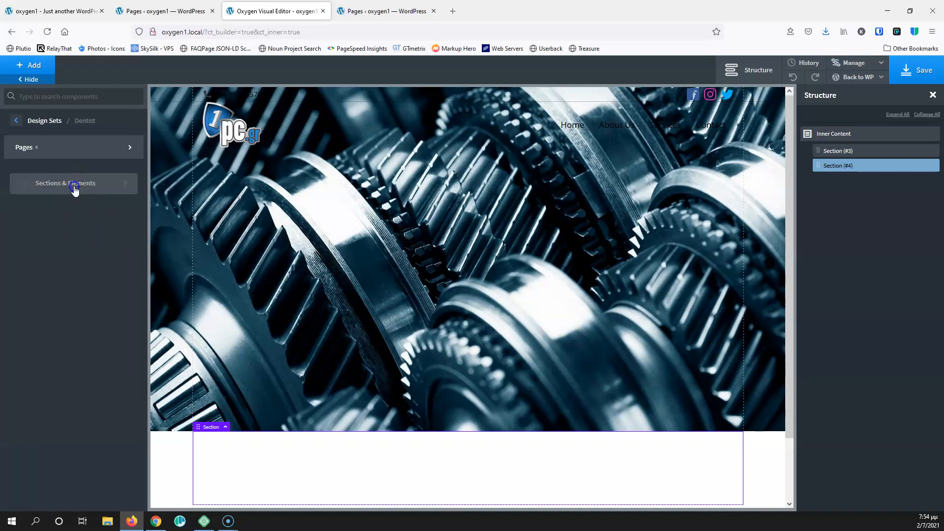
pyautogui.click(75, 185)
pyautogui.click(71, 222)
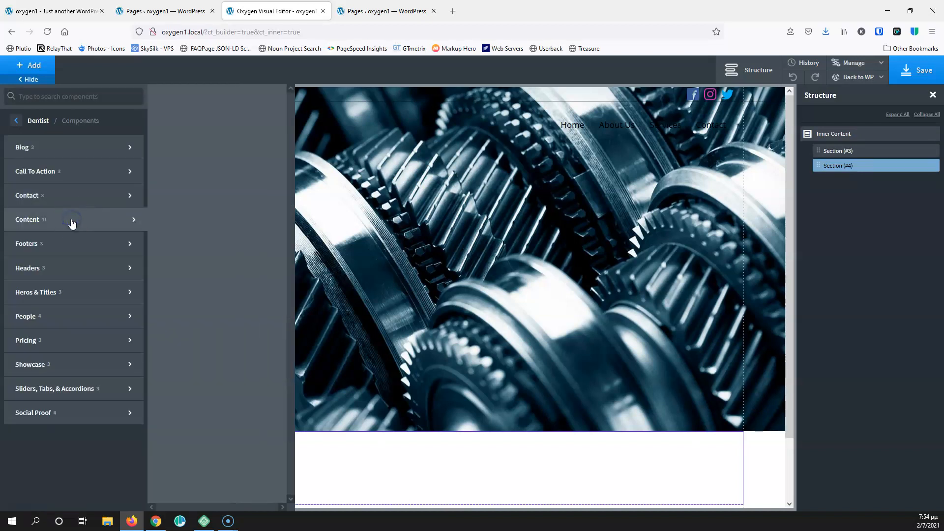
pyautogui.click(179, 235)
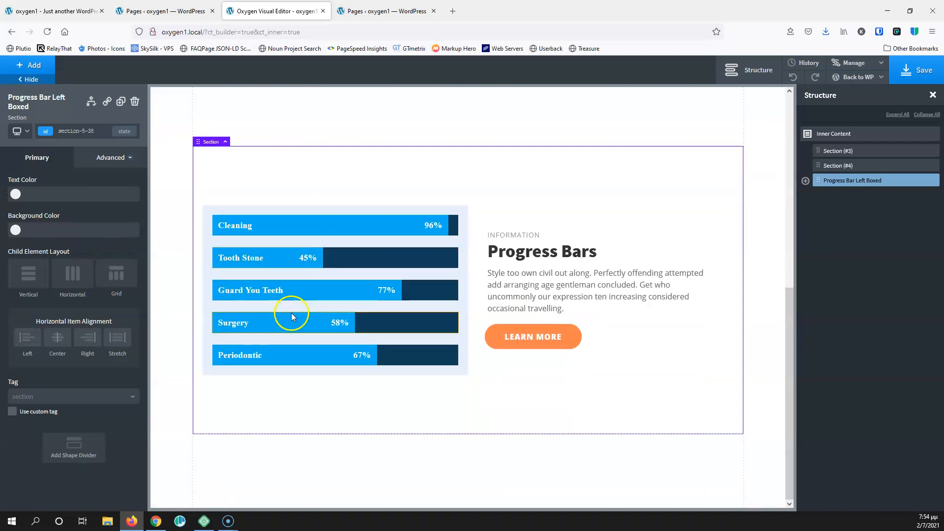
pyautogui.click(33, 66)
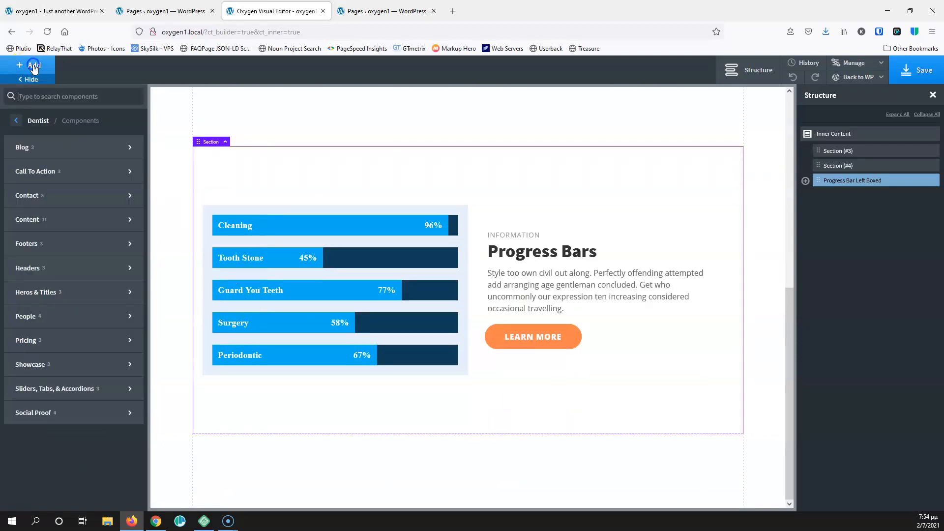
pyautogui.click(61, 351)
pyautogui.click(198, 336)
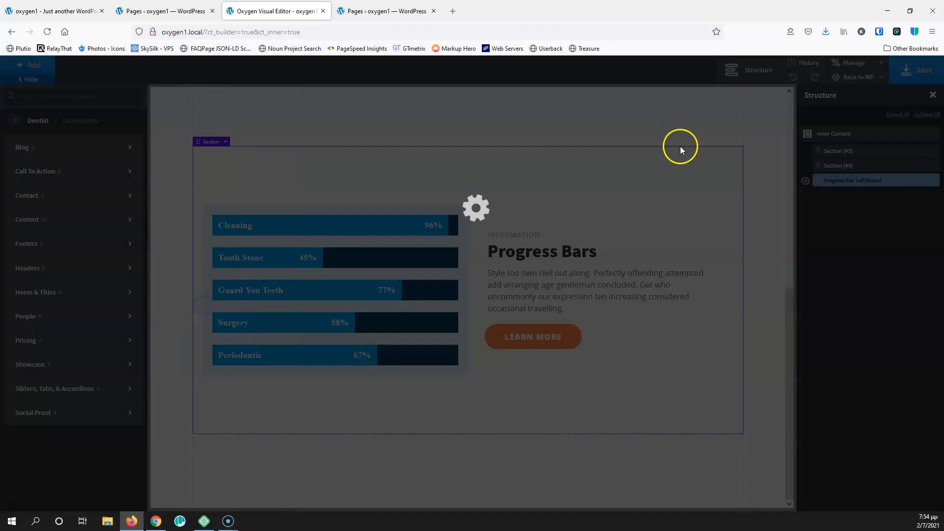
# Save the Home page and close the Oxygen editor tab, returning to the Pages list
pyautogui.click(919, 74)
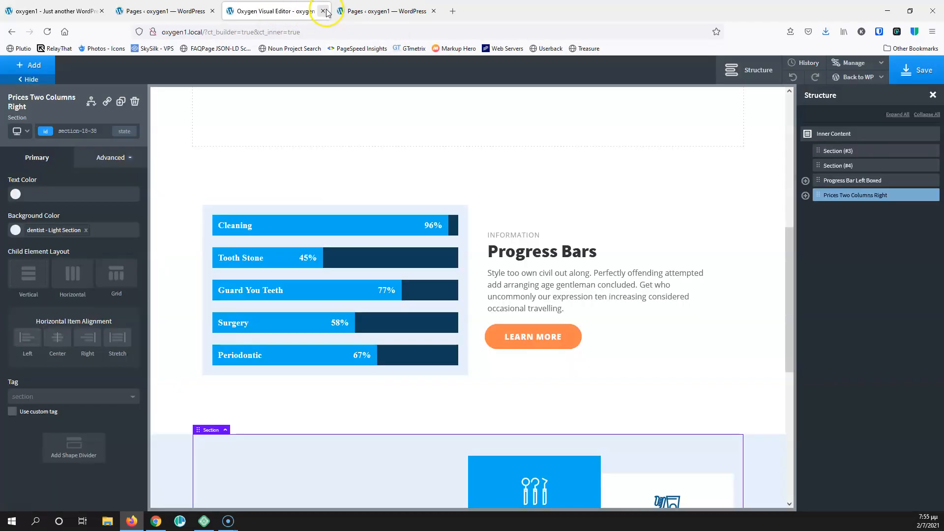
pyautogui.click(323, 10)
pyautogui.click(269, 15)
pyautogui.click(154, 16)
# Visit the live site, scroll through the page, and go to the home page
pyautogui.moveTo(44, 64)
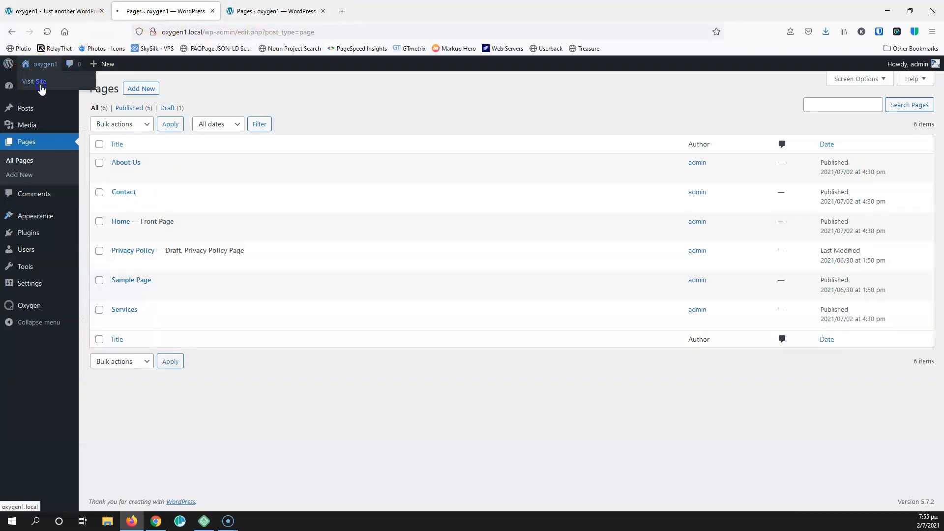
pyautogui.click(40, 80)
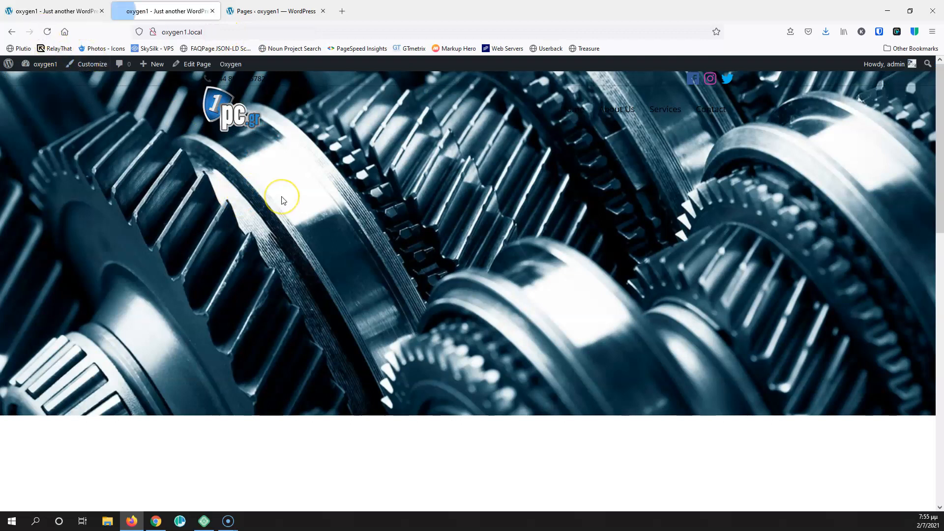
pyautogui.scroll(-10, 281, 201)
pyautogui.scroll(10, 281, 201)
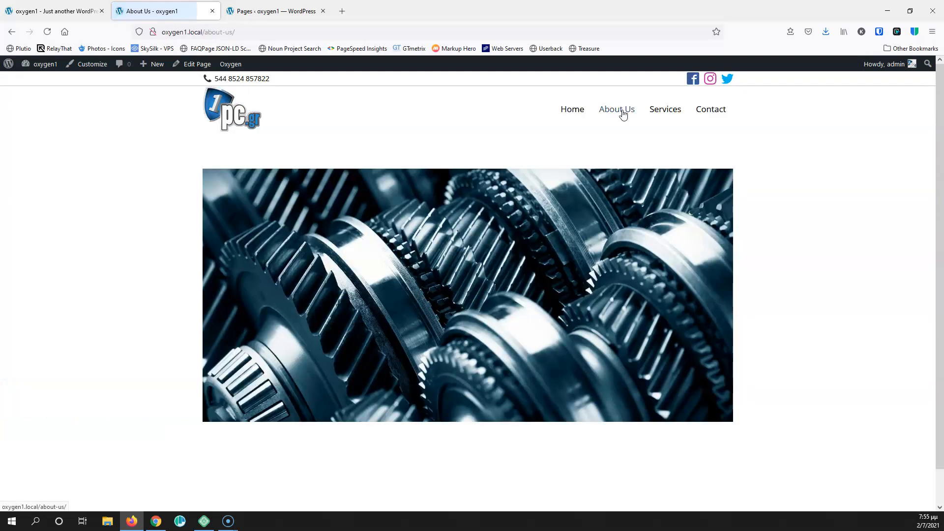
pyautogui.click(584, 111)
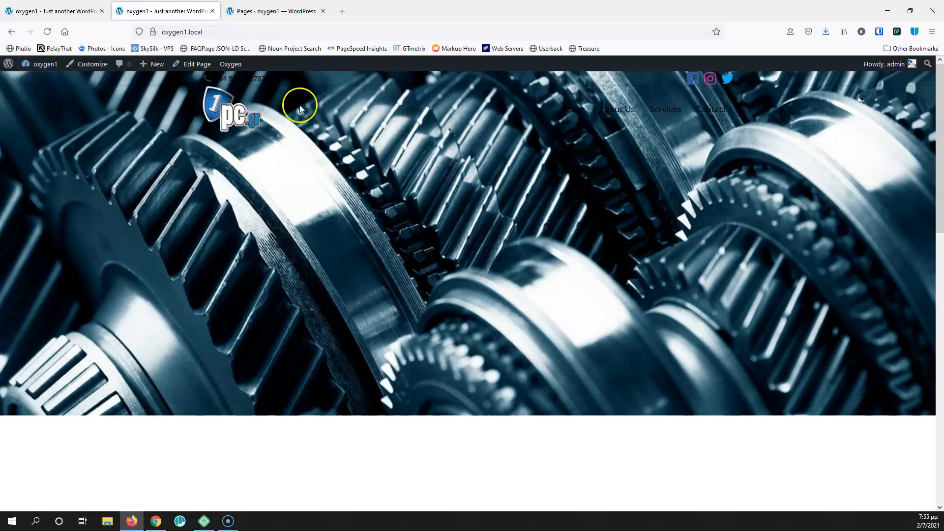
# Switch to the other site tab and go to the WordPress Dashboard
pyautogui.click(62, 10)
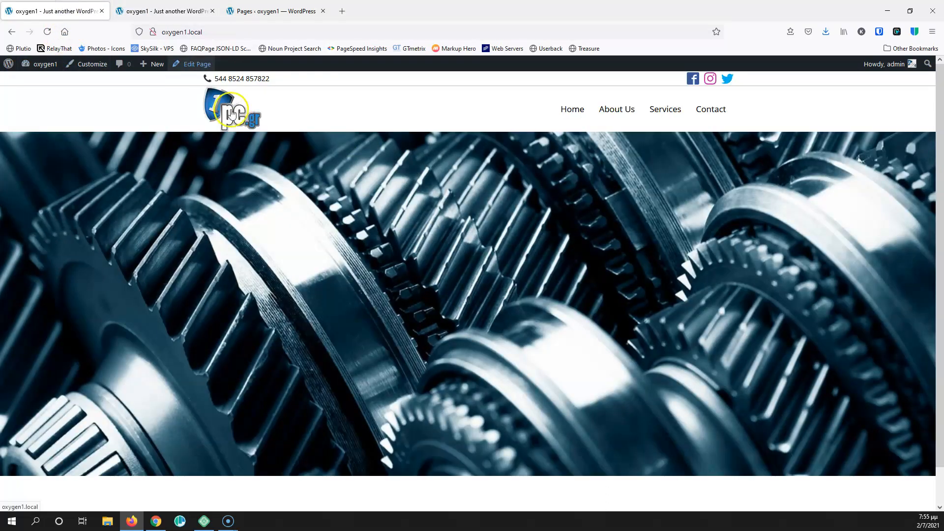
pyautogui.moveTo(45, 65)
pyautogui.click(44, 87)
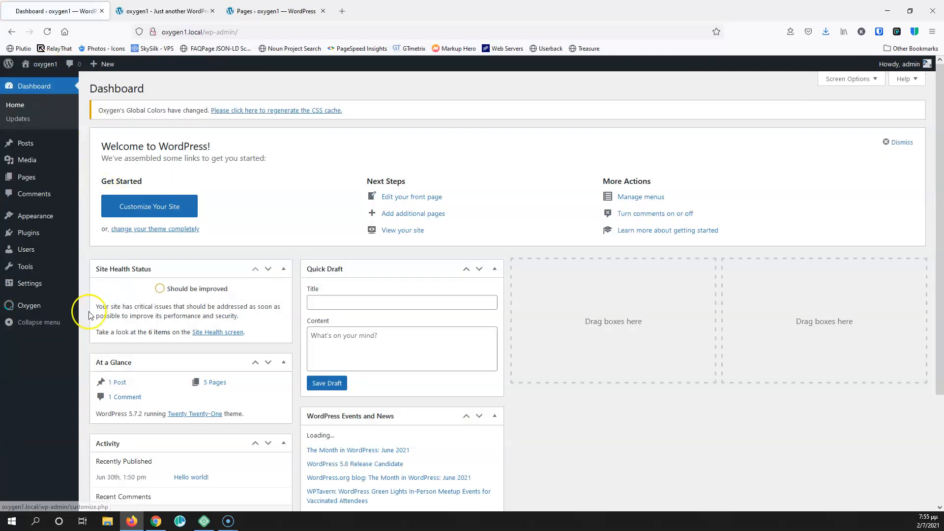
# Open Oxygen's Templates list and edit the Main template in Oxygen
pyautogui.moveTo(22, 307)
pyautogui.click(103, 320)
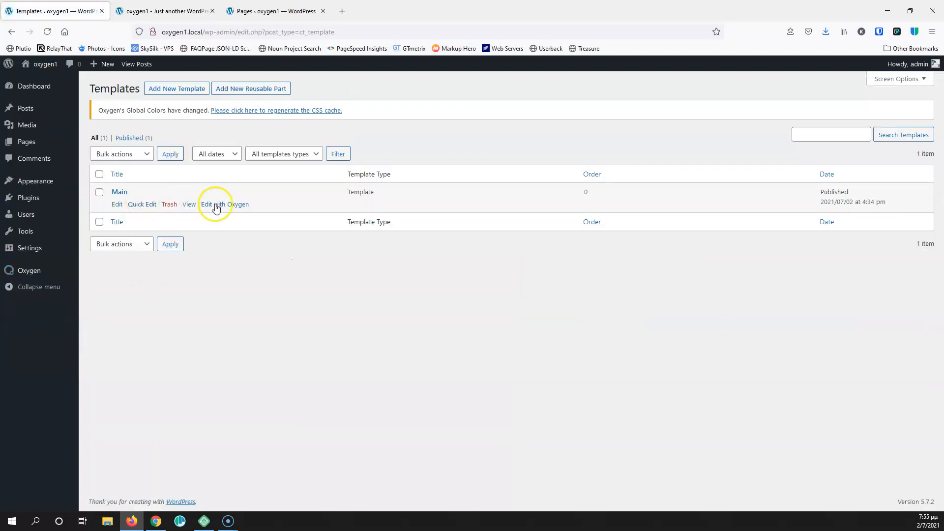
pyautogui.click(216, 206)
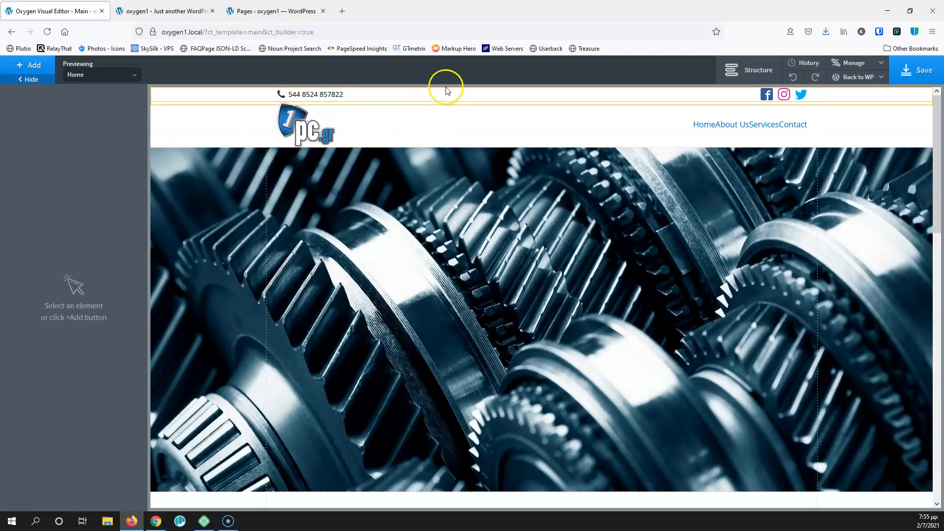
# Expand Header Builder > Header Transparent > Row Right in Structure and select the Pro Menu
pyautogui.click(757, 74)
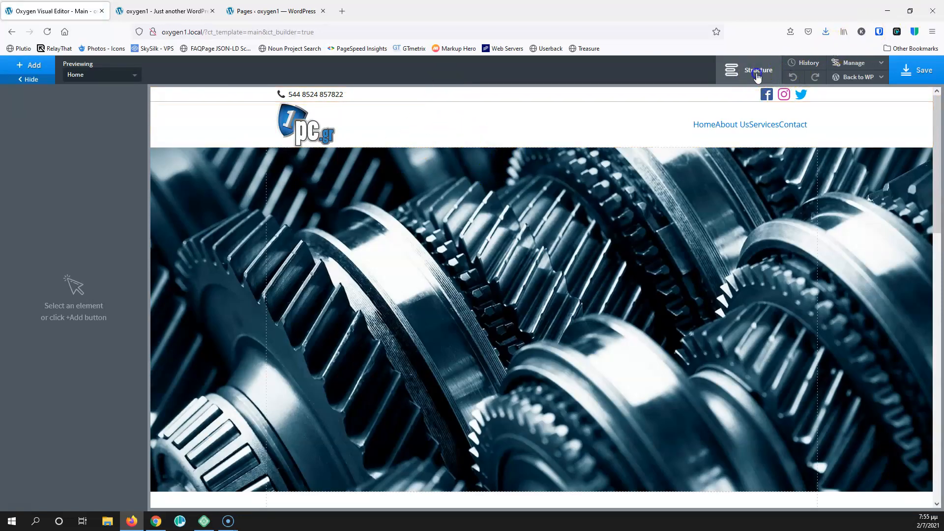
pyautogui.click(805, 151)
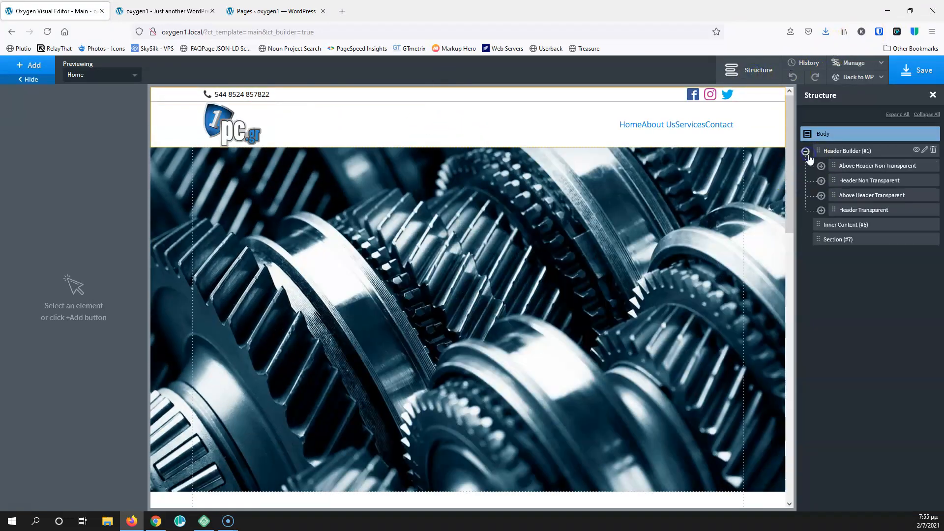
pyautogui.click(821, 211)
pyautogui.click(837, 255)
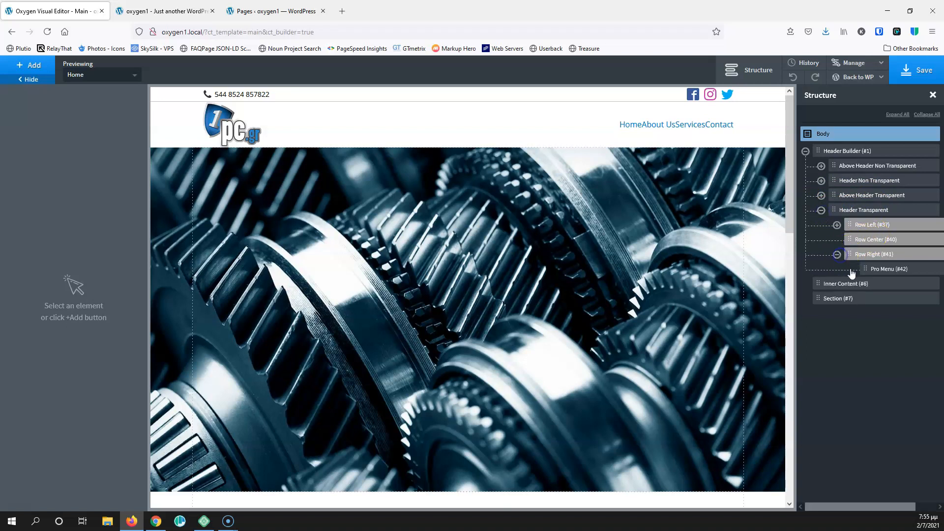
pyautogui.click(882, 271)
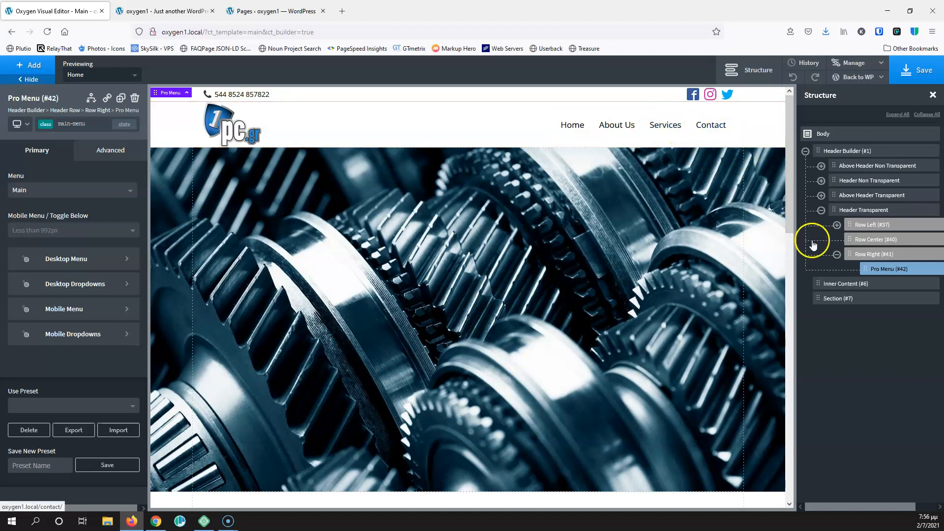
pyautogui.click(83, 124)
pyautogui.click(71, 165)
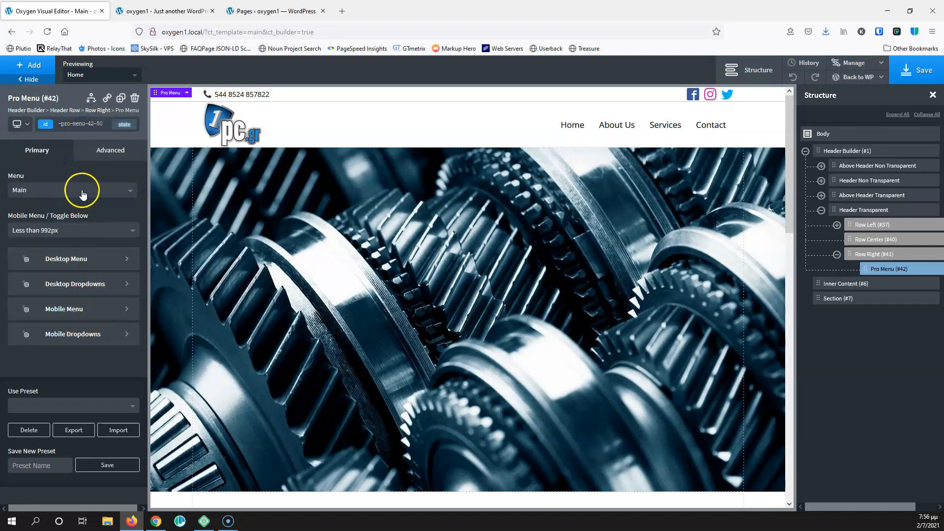
pyautogui.click(77, 267)
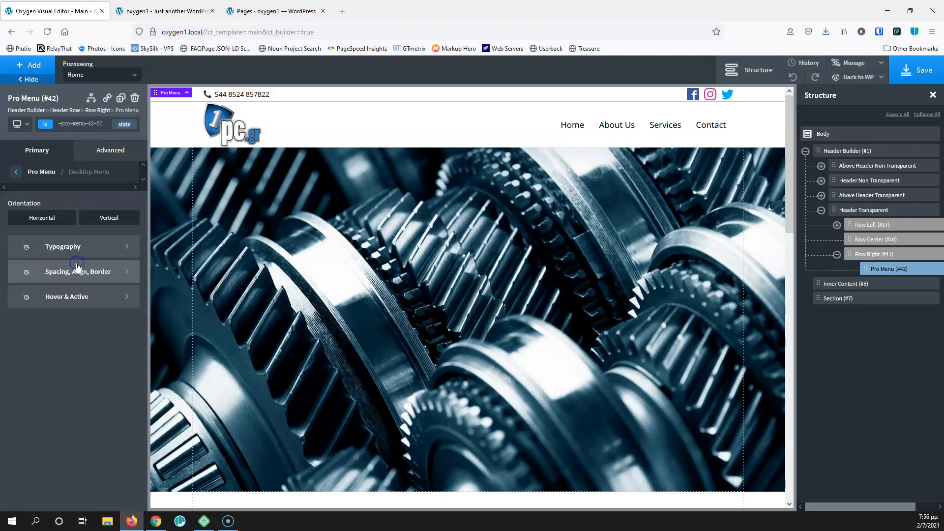
pyautogui.click(47, 246)
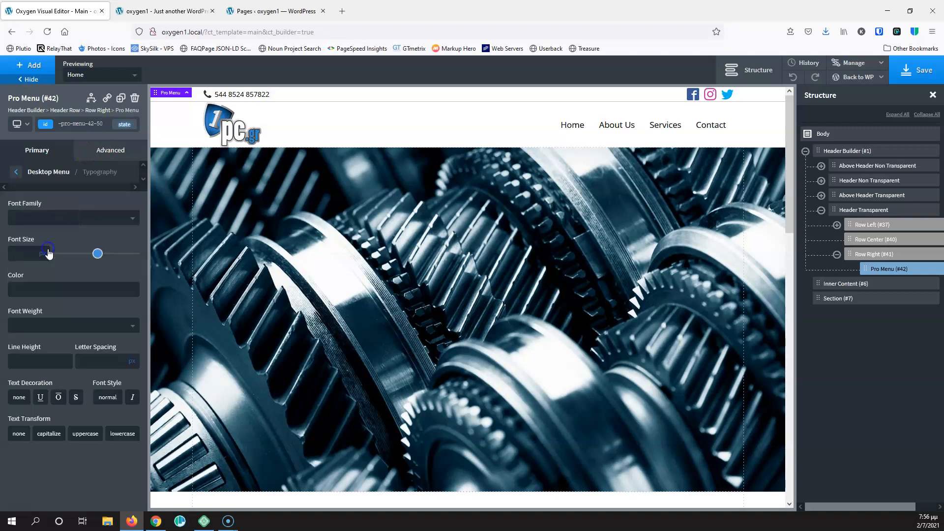
pyautogui.click(16, 289)
pyautogui.click(2, 291)
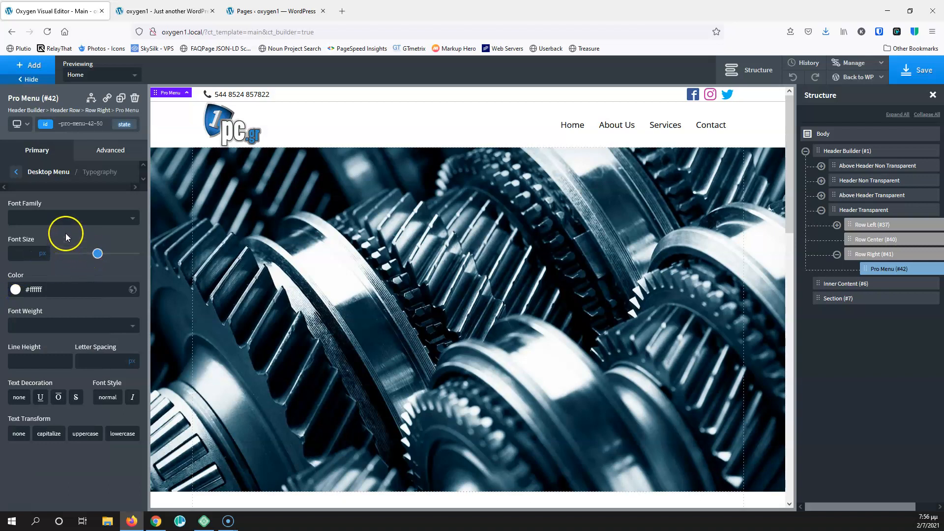
# Save the template and reload the live site to check the white menu links
pyautogui.click(916, 70)
pyautogui.click(162, 10)
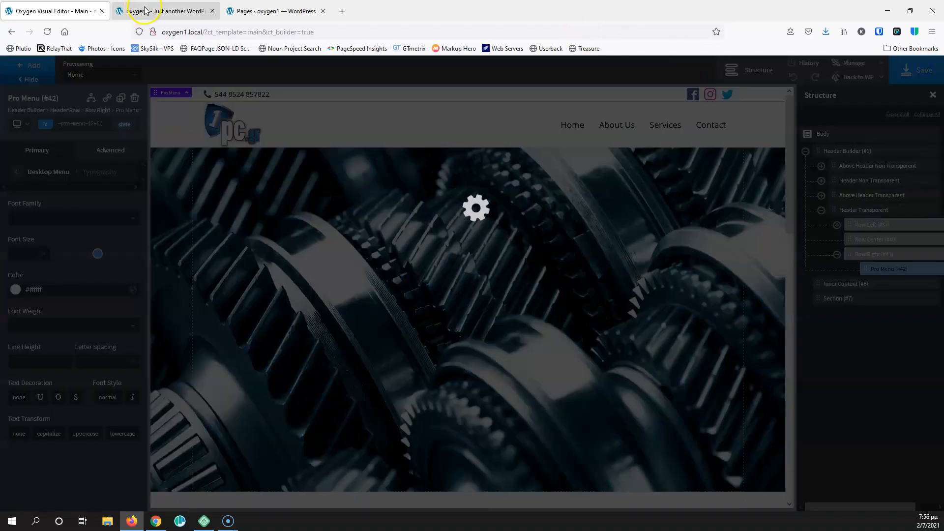
pyautogui.click(47, 31)
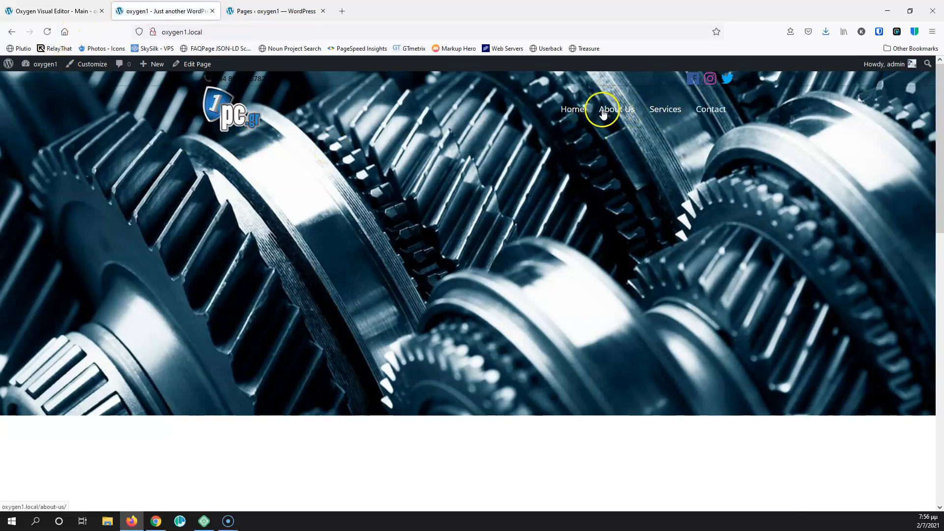
pyautogui.click(70, 13)
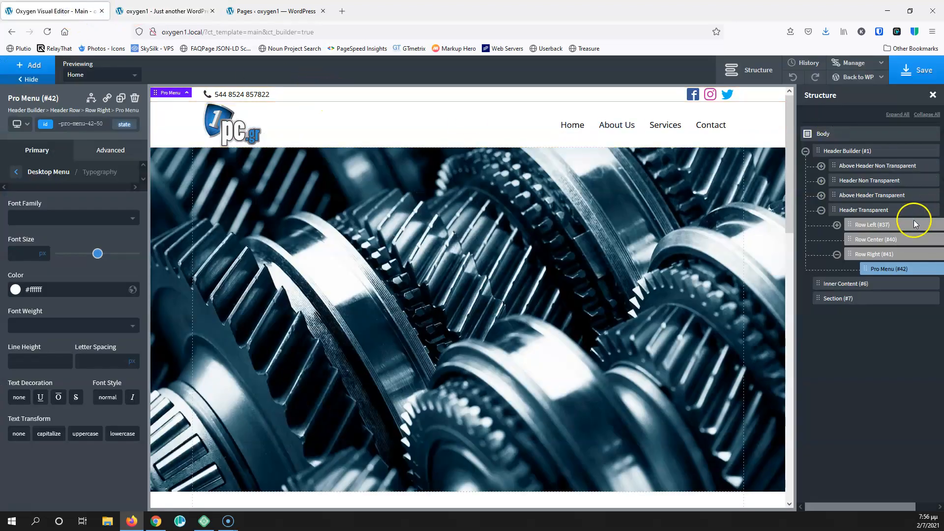
# Select the Above Header Transparent row and open its Advanced > Borders settings
pyautogui.click(821, 195)
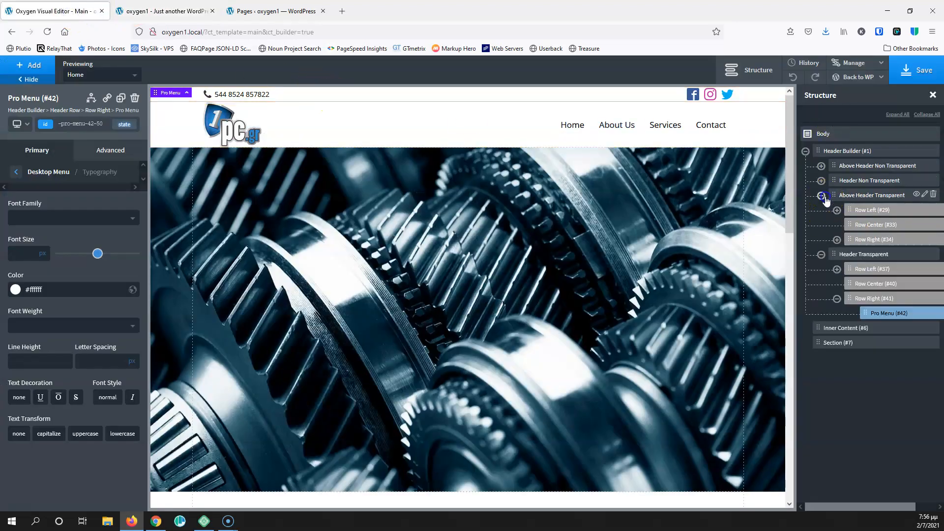
pyautogui.click(859, 197)
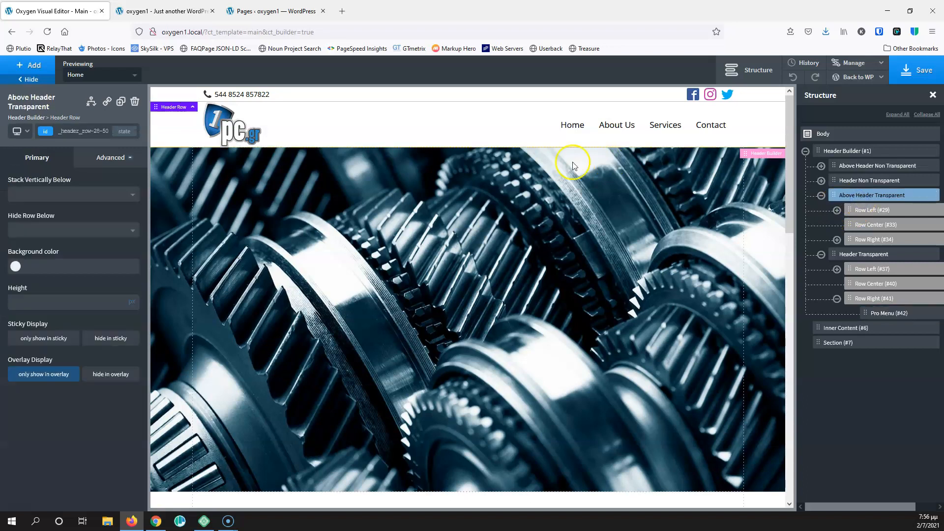
pyautogui.click(108, 155)
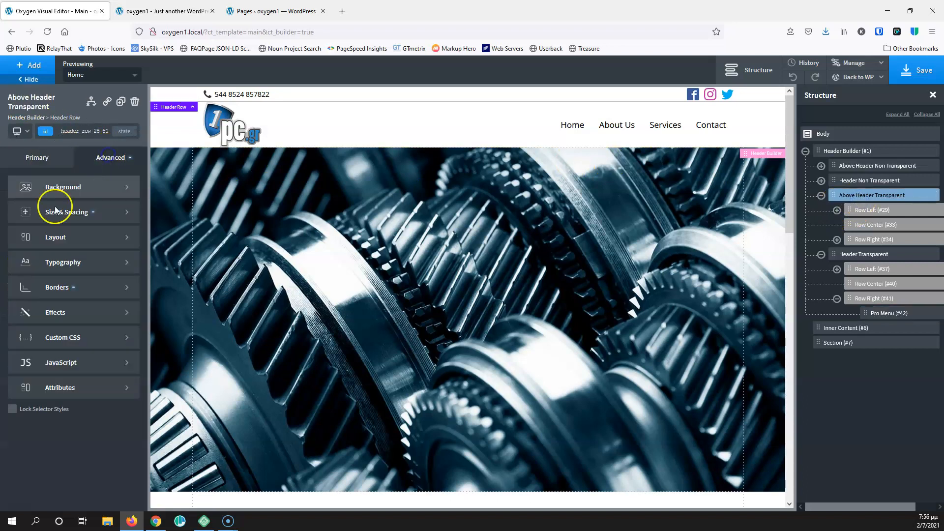
pyautogui.click(62, 292)
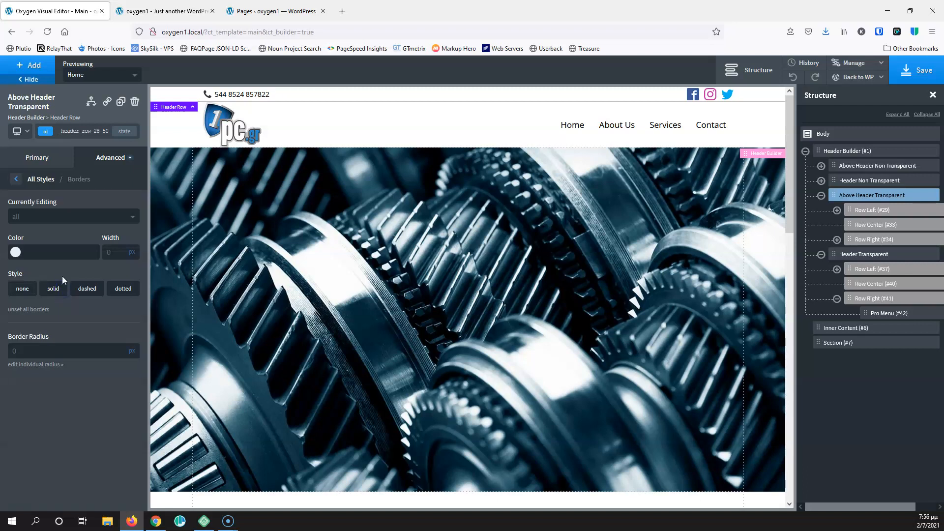
# Give the row a 1px solid white #ffffff bottom border and save
pyautogui.click(16, 253)
pyautogui.moveTo(38, 307); pyautogui.dragTo(14, 266)
pyautogui.click(113, 217)
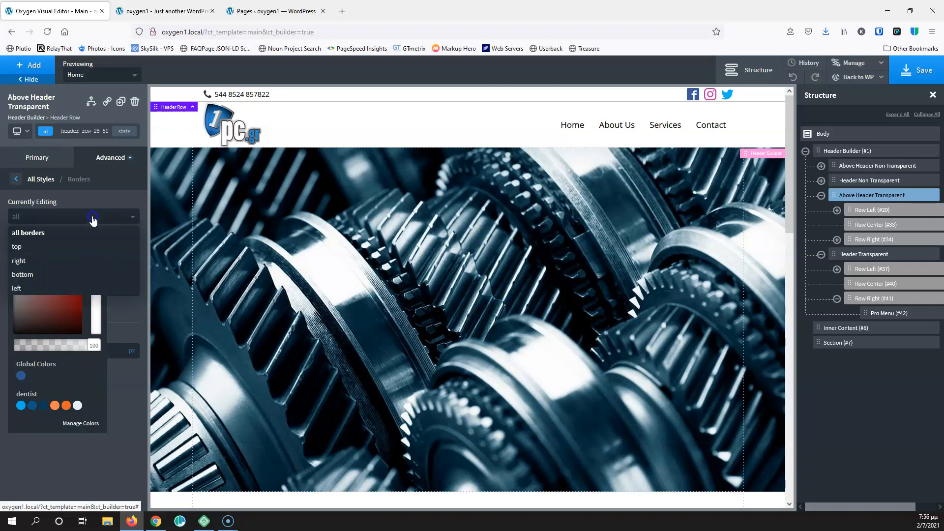
pyautogui.click(63, 270)
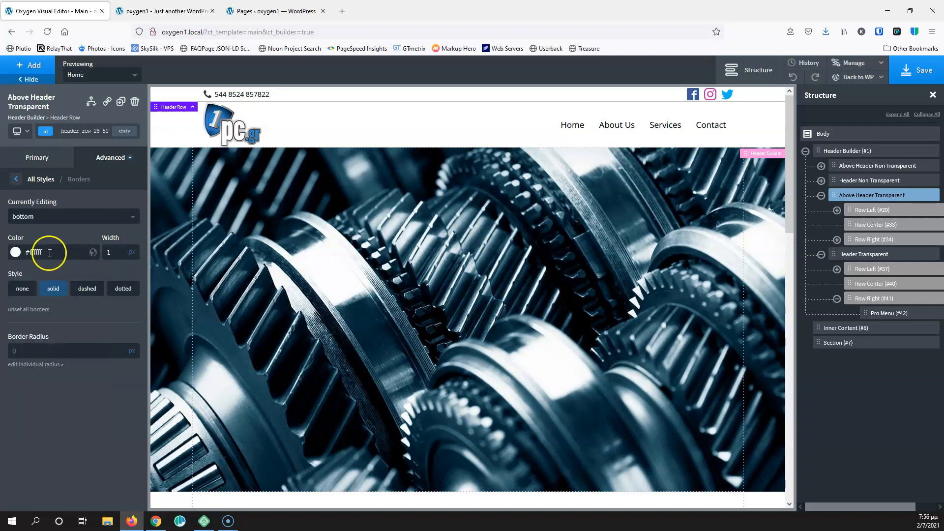
pyautogui.click(920, 71)
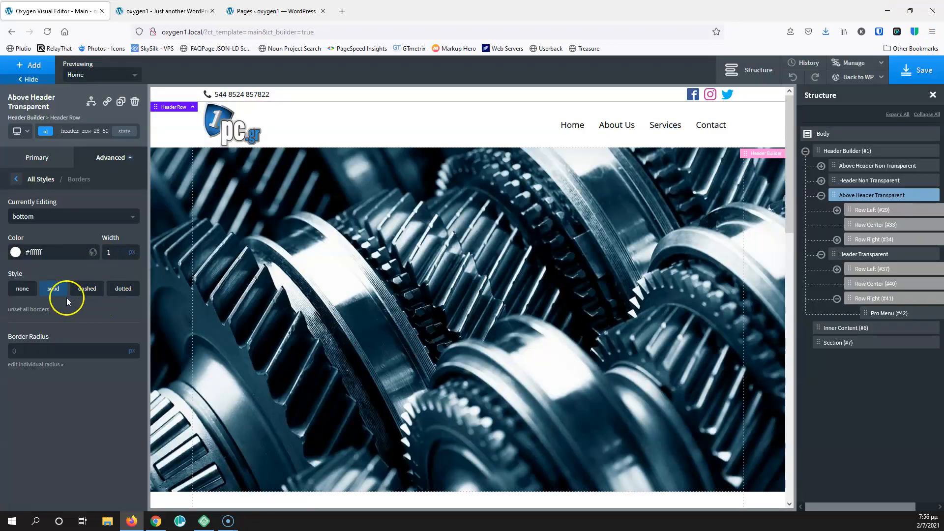
pyautogui.click(22, 252)
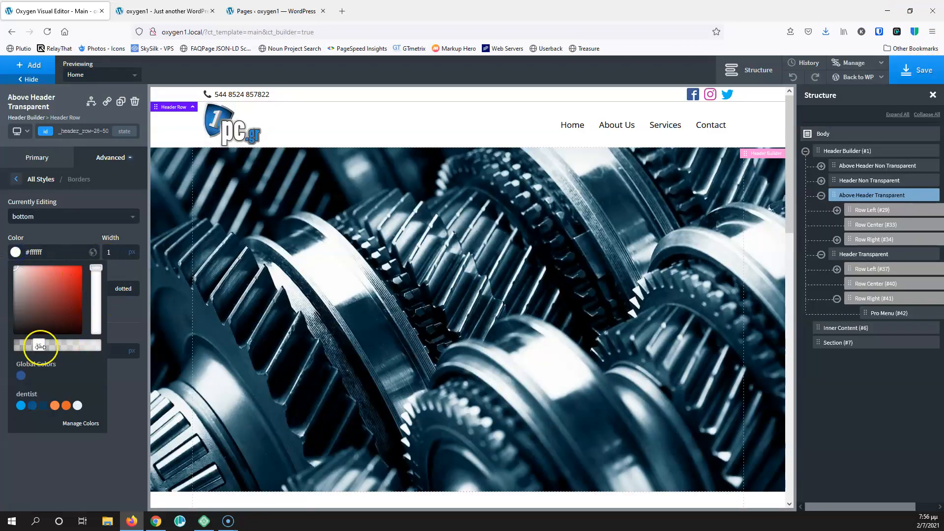
pyautogui.click(52, 232)
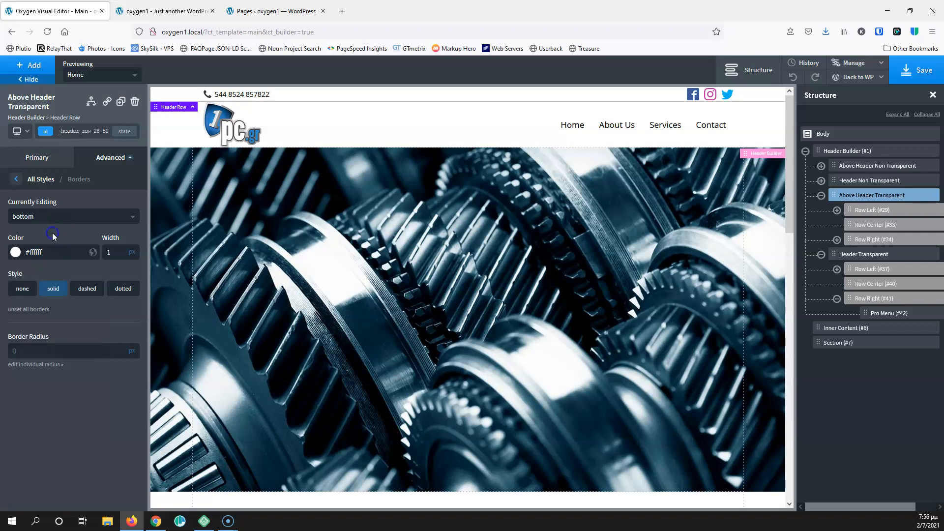
pyautogui.click(230, 96)
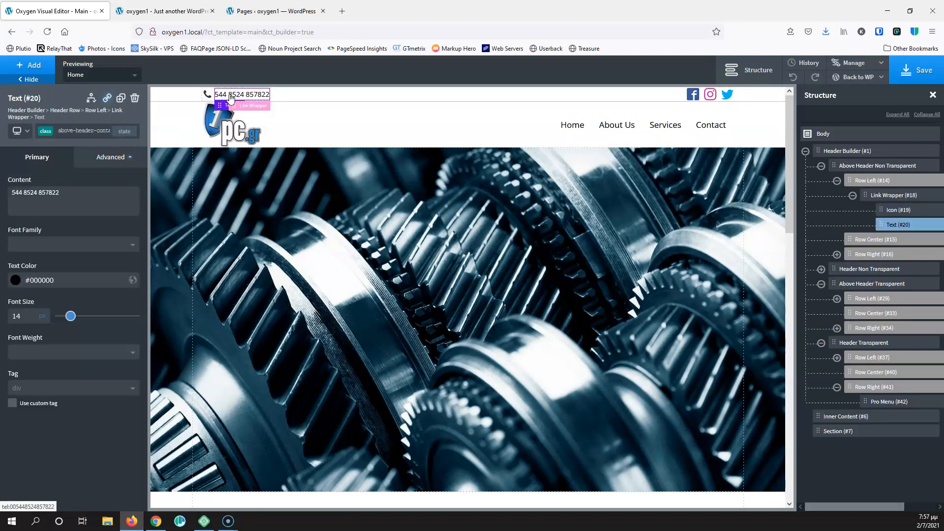
# Try a white colour on the top-bar phone text via its id selector, then revert it
pyautogui.click(220, 101)
pyautogui.click(112, 145)
pyautogui.click(43, 172)
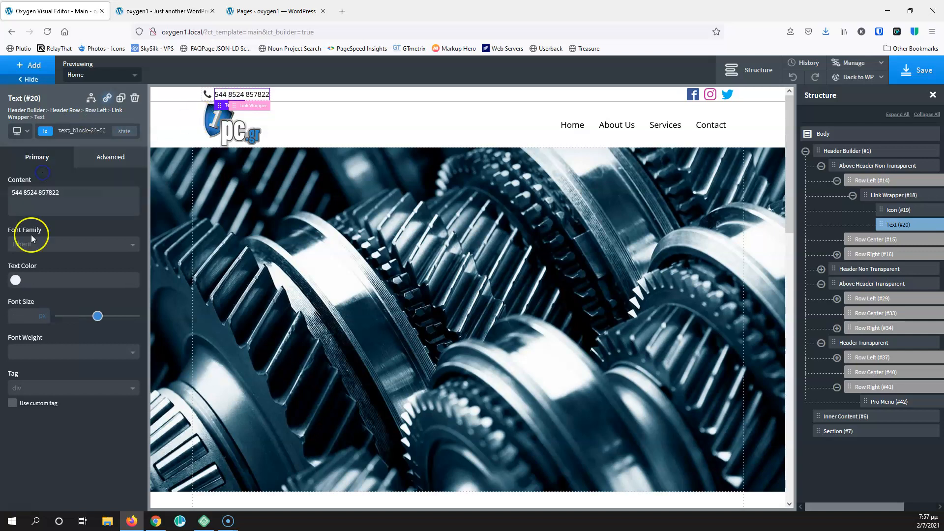
pyautogui.click(15, 282)
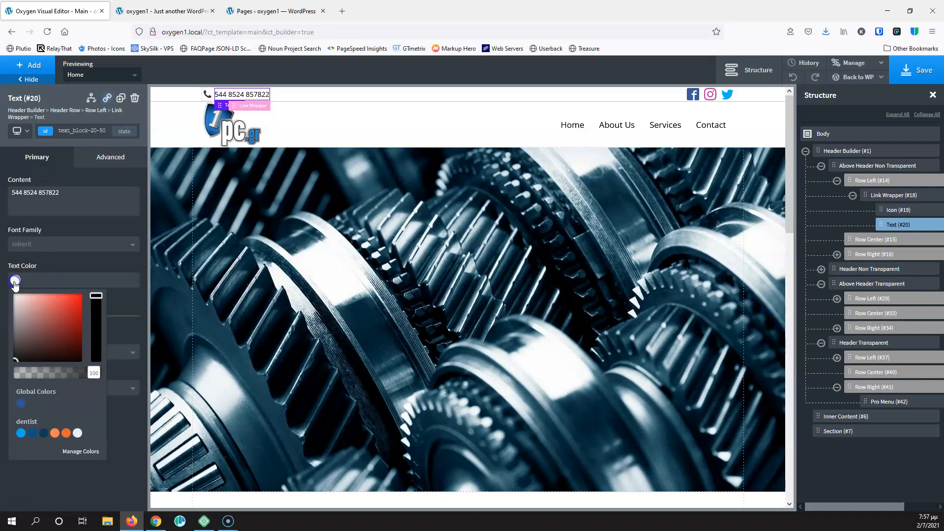
pyautogui.moveTo(26, 309); pyautogui.dragTo(5, 277)
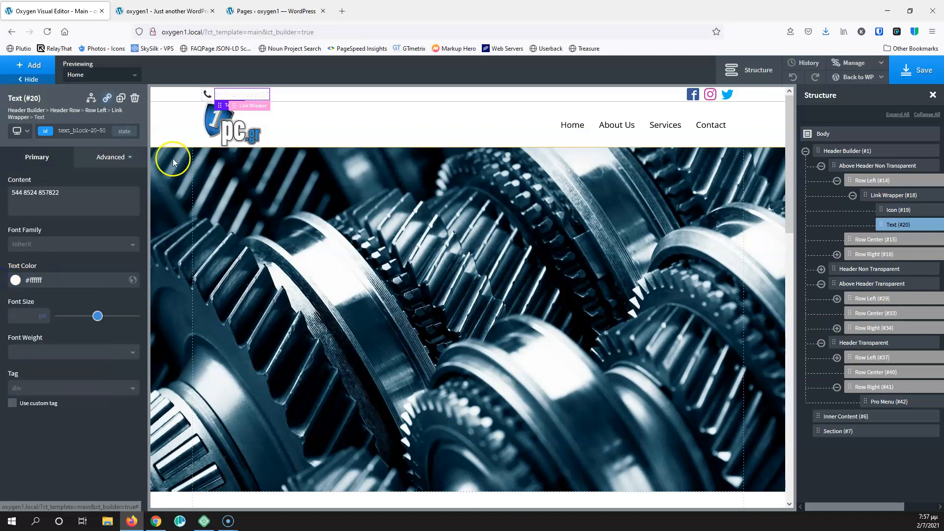
pyautogui.click(207, 97)
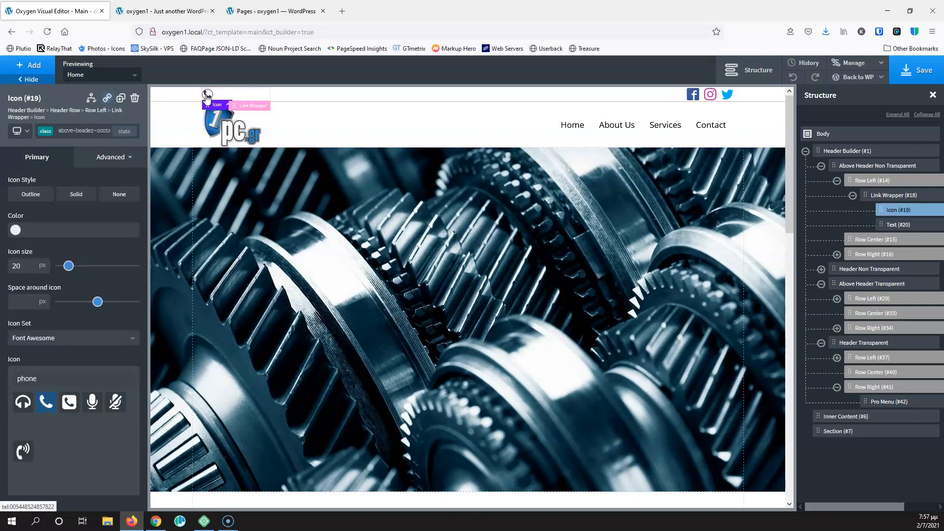
pyautogui.click(889, 218)
pyautogui.click(891, 224)
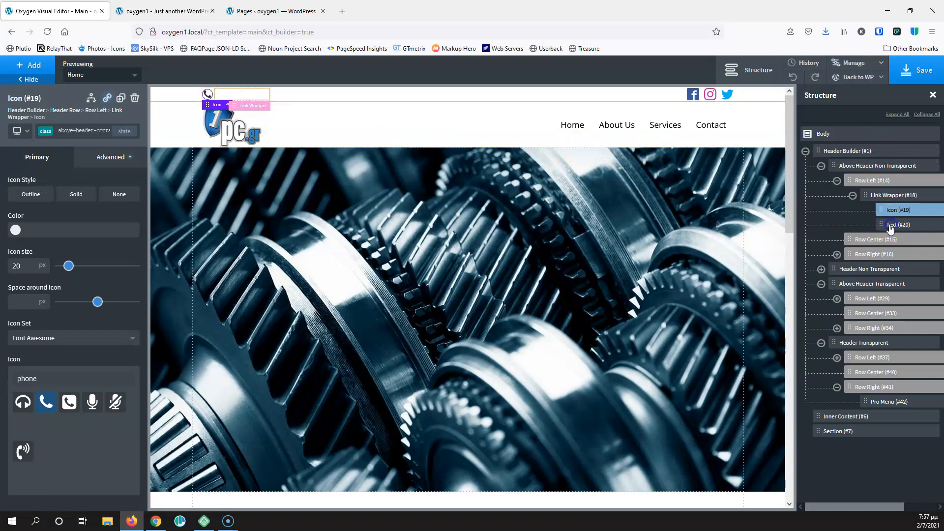
pyautogui.click(8, 241)
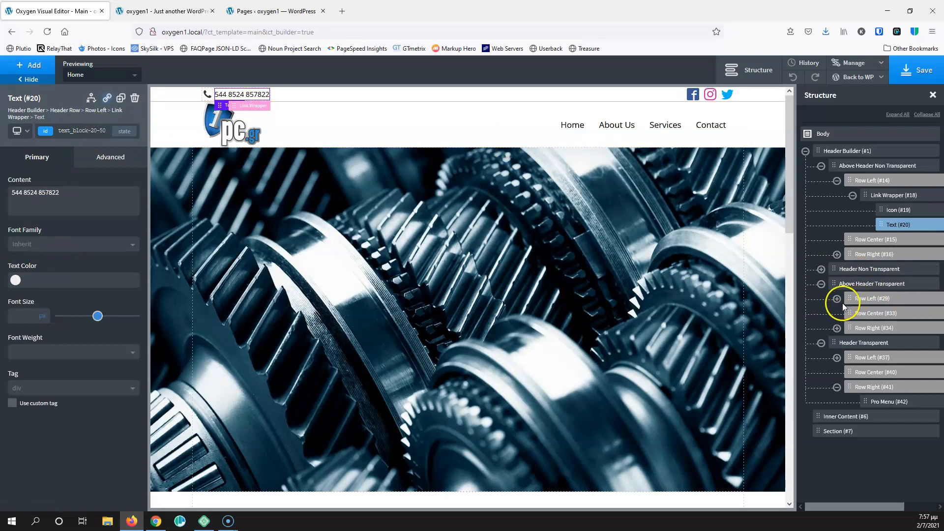
# Inspect the Header Non Transparent logo elements, then collapse the non-transparent header rows
pyautogui.click(821, 269)
pyautogui.click(845, 284)
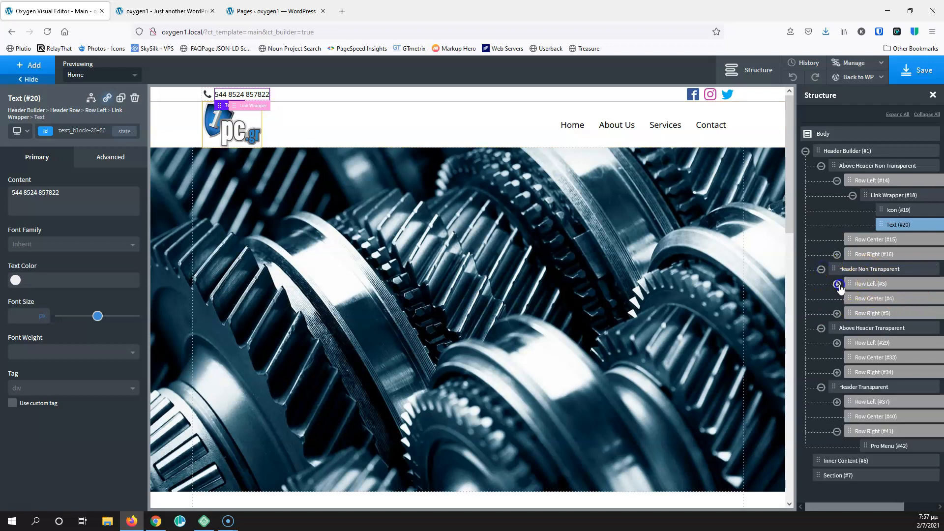
pyautogui.click(852, 299)
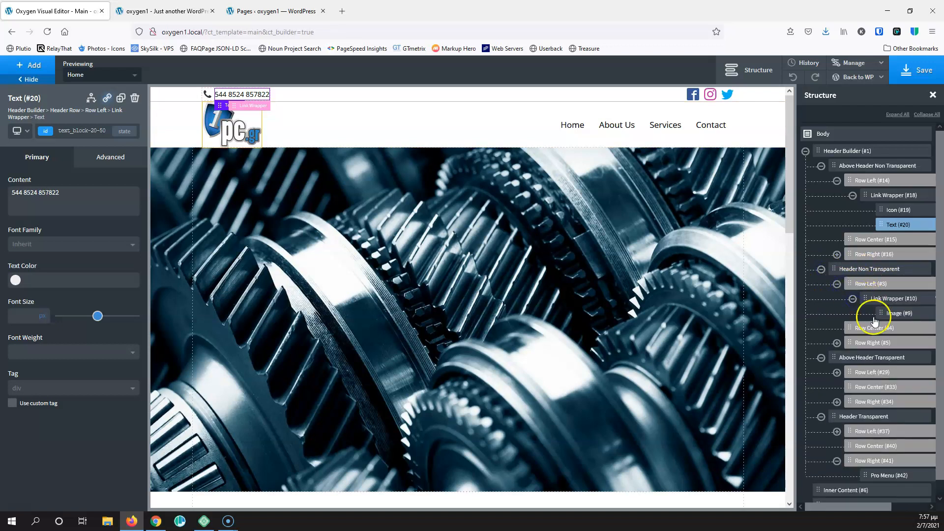
pyautogui.click(885, 299)
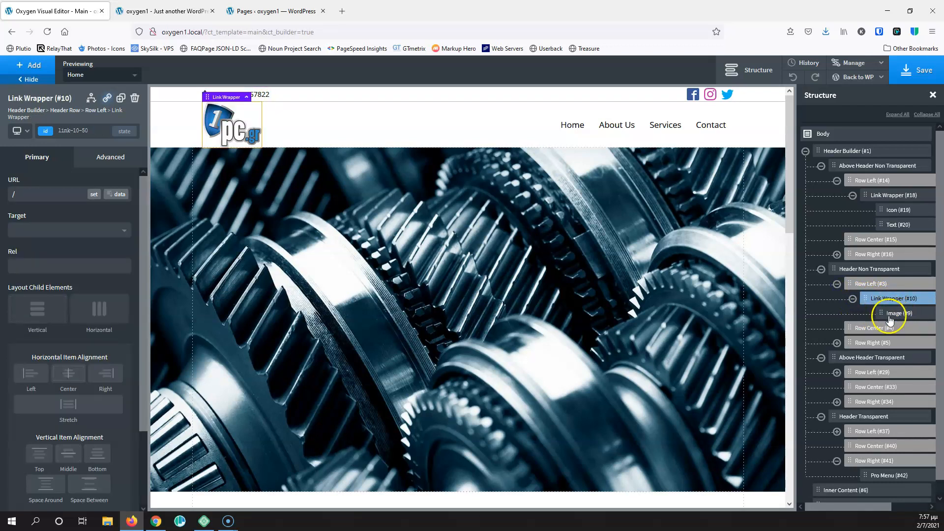
pyautogui.click(820, 269)
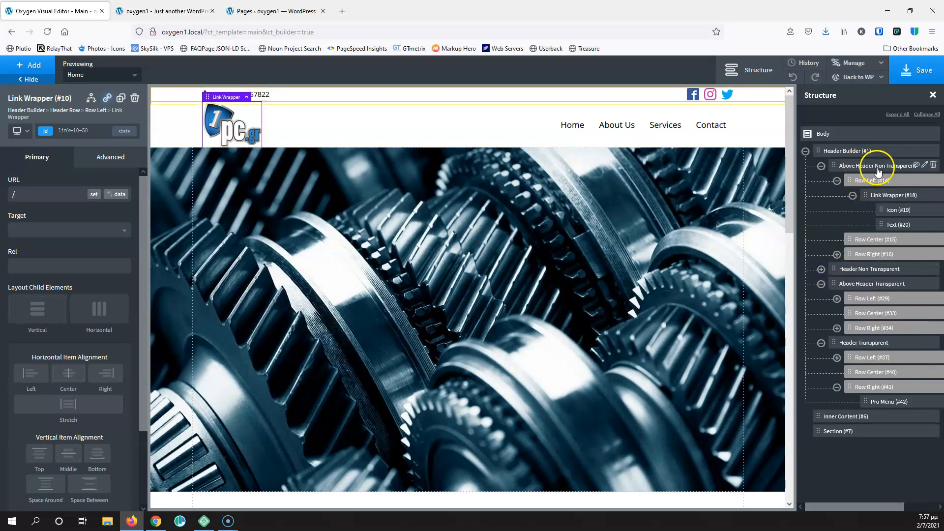
pyautogui.click(890, 208)
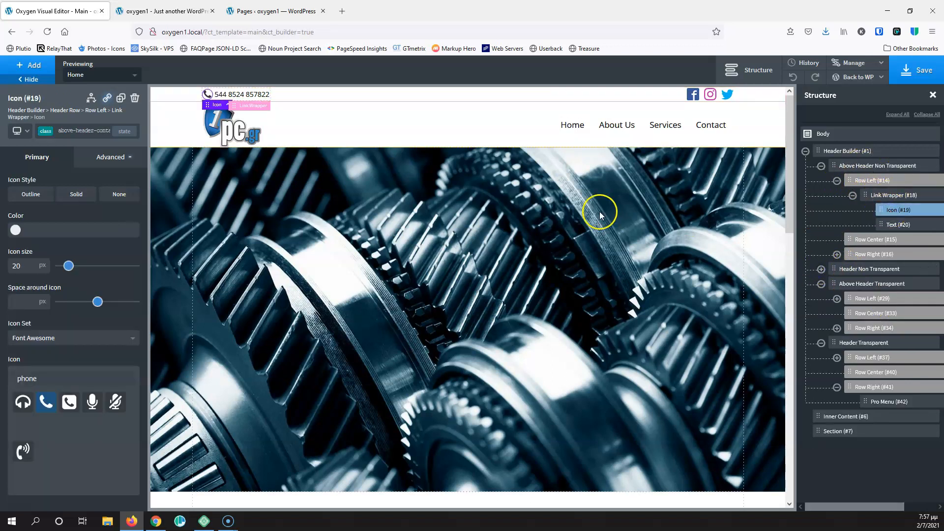
pyautogui.click(820, 165)
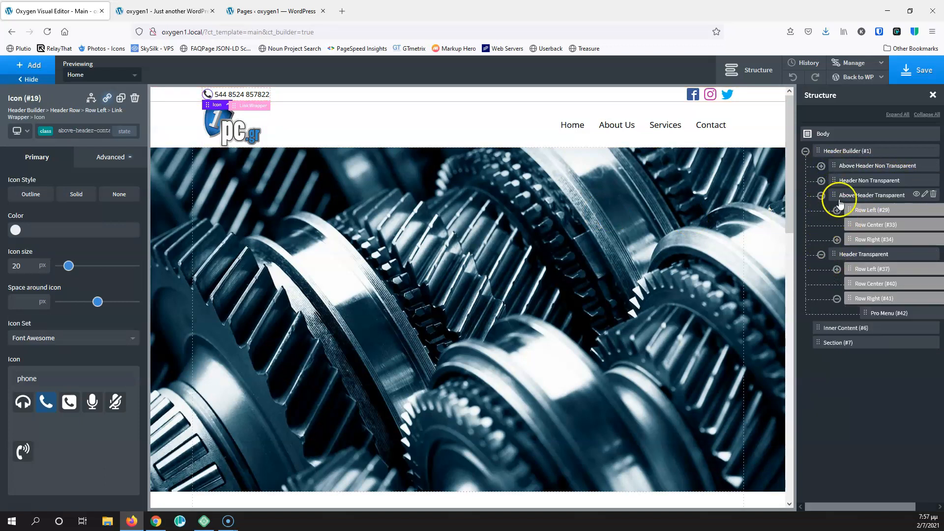
# Expand Row Left > Link Wrapper and set the phone icon colour to #ffffff via its id
pyautogui.click(837, 210)
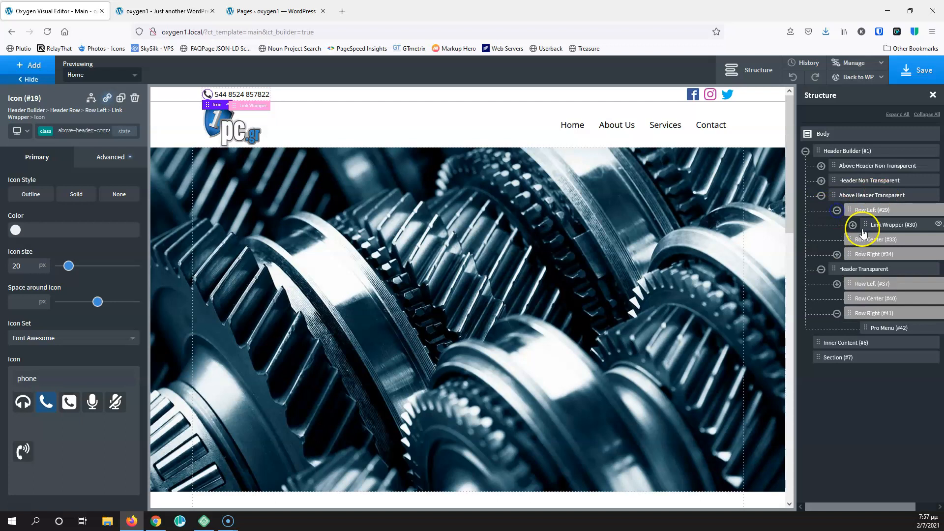
pyautogui.click(852, 225)
pyautogui.click(887, 239)
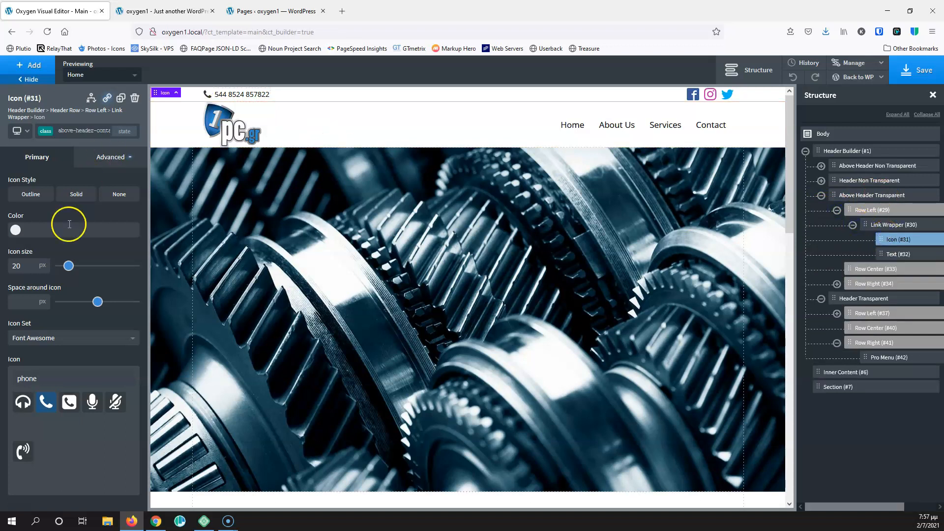
pyautogui.click(14, 231)
pyautogui.click(84, 130)
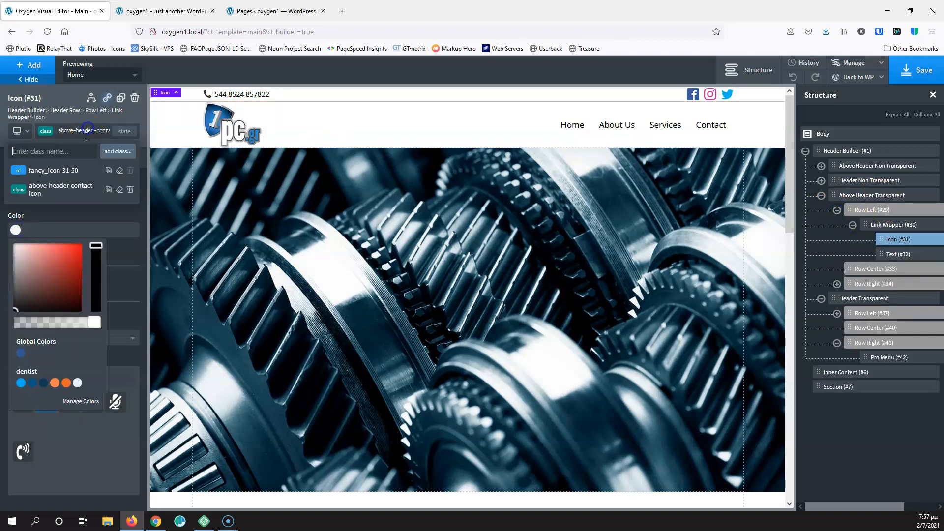
pyautogui.click(54, 171)
pyautogui.click(17, 232)
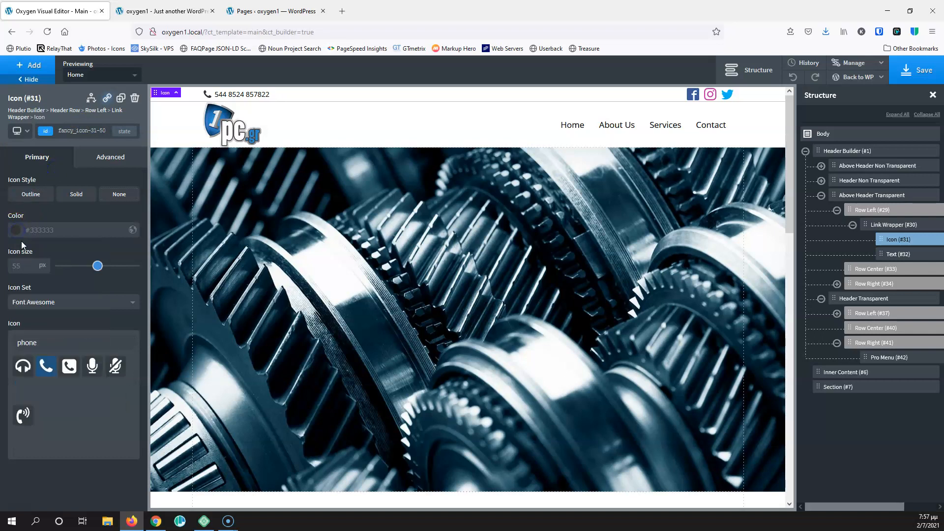
pyautogui.click(15, 231)
pyautogui.moveTo(42, 283); pyautogui.dragTo(2, 227)
# Set the phone number text colour to #ffffff via its id
pyautogui.click(890, 255)
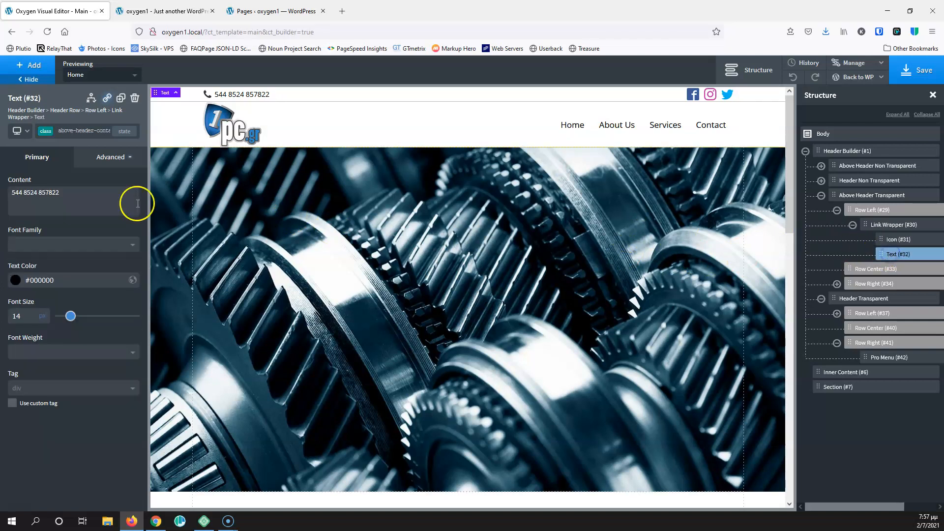
pyautogui.click(87, 131)
pyautogui.click(59, 179)
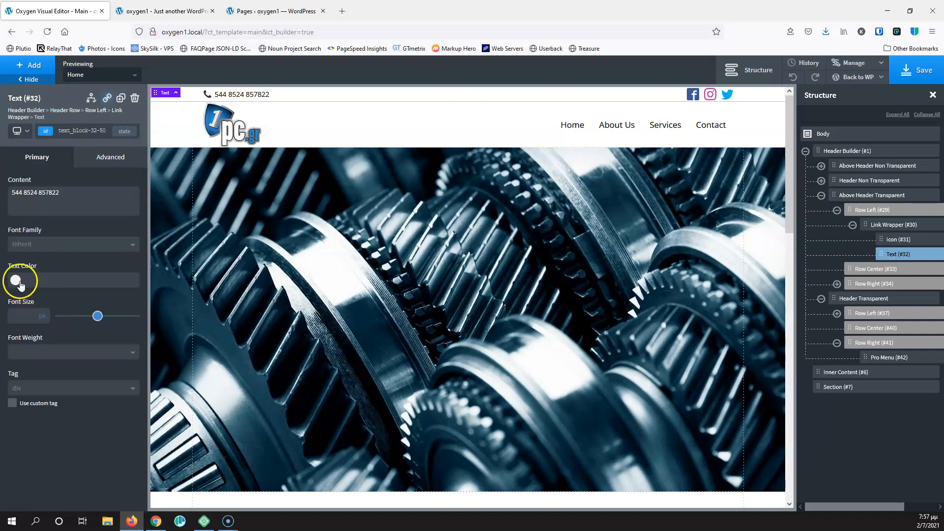
pyautogui.click(19, 281)
pyautogui.moveTo(27, 299); pyautogui.dragTo(5, 288)
pyautogui.click(260, 203)
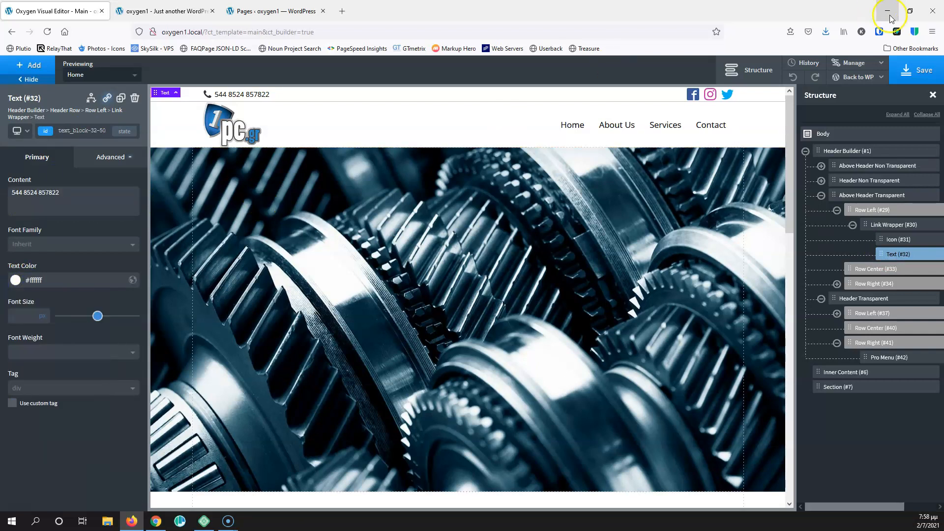
# Save the header edits, then reload the live site and check the Home and About Us pages
pyautogui.click(917, 70)
pyautogui.click(158, 9)
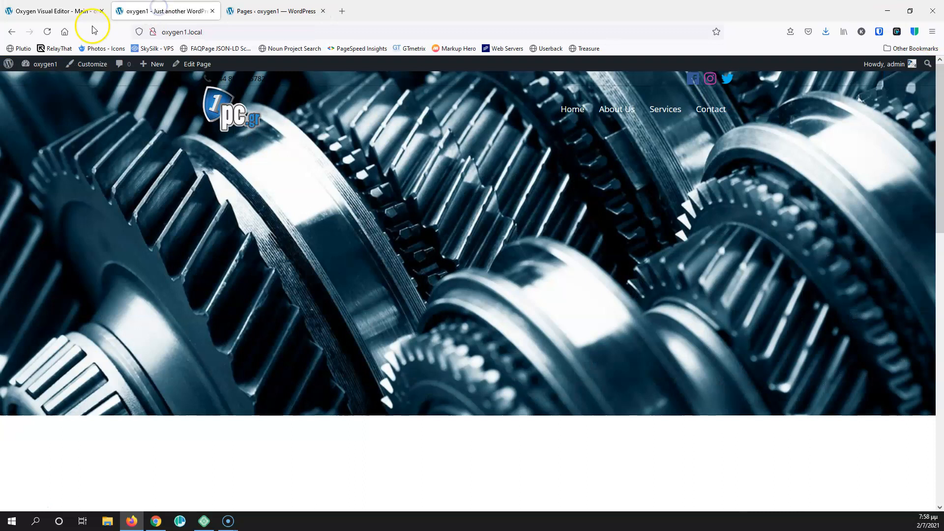
pyautogui.click(47, 31)
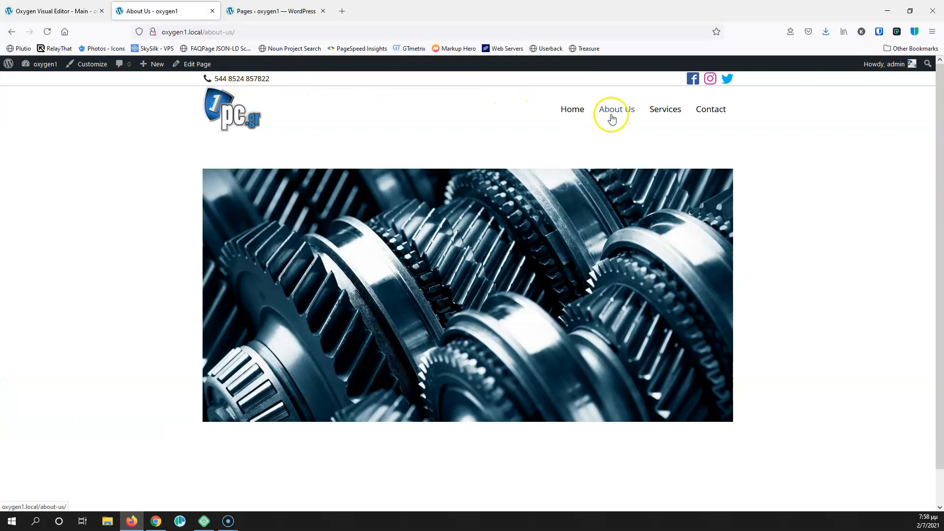
pyautogui.click(576, 114)
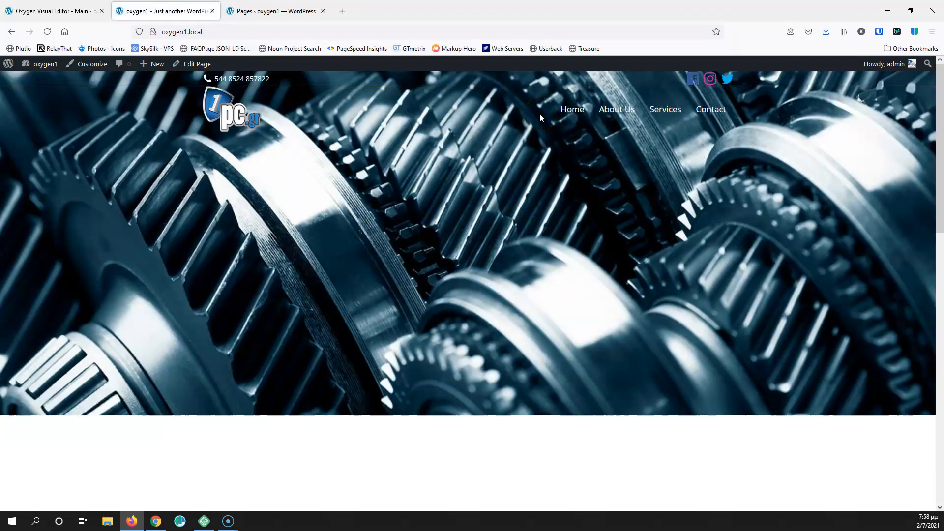
pyautogui.click(608, 113)
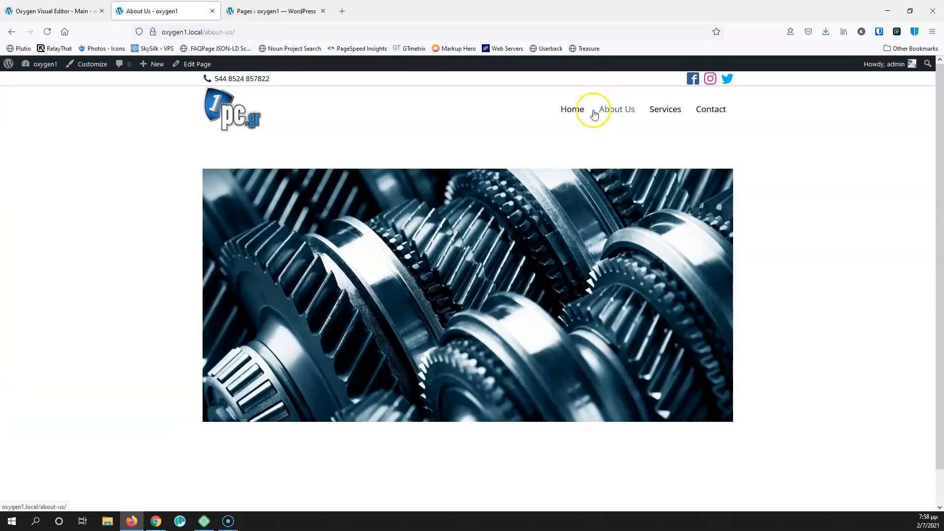
pyautogui.click(581, 112)
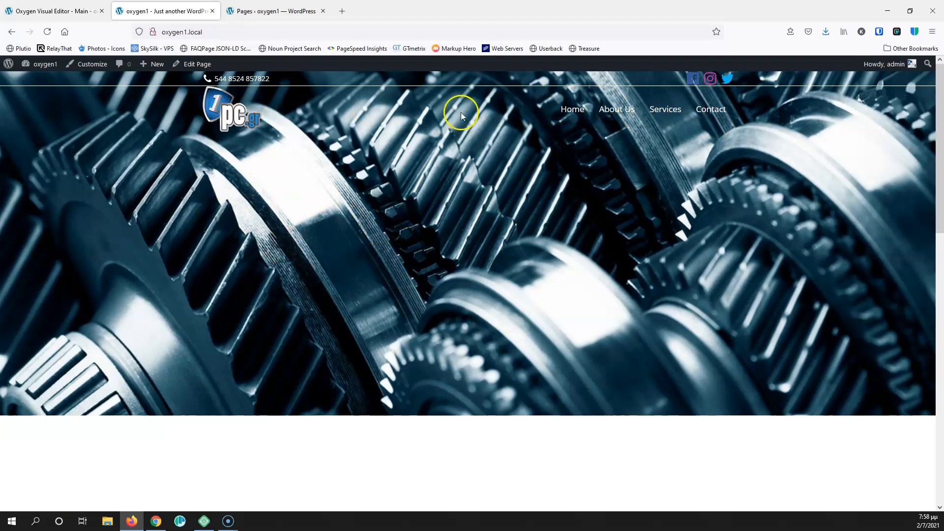
pyautogui.click(14, 11)
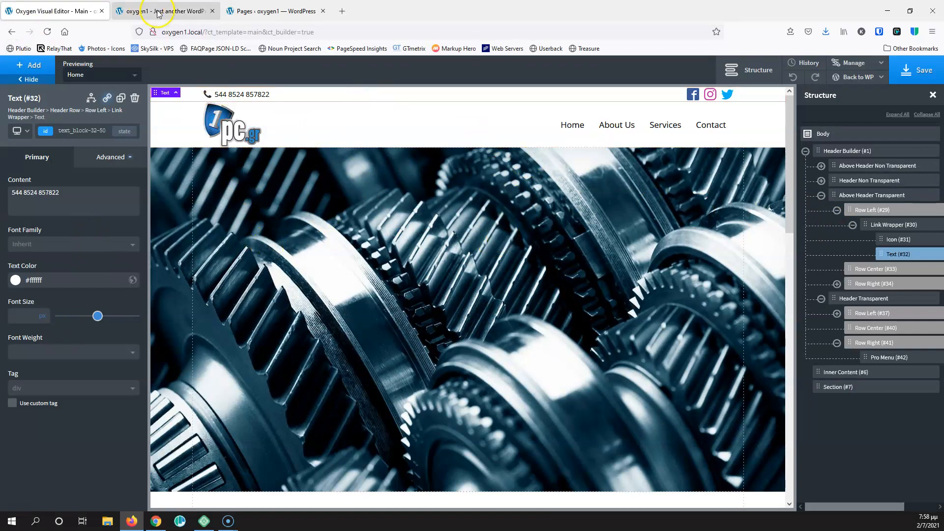
# Enable Sticky Header on the Header Builder with 300 px scroll distance and save
pyautogui.click(855, 152)
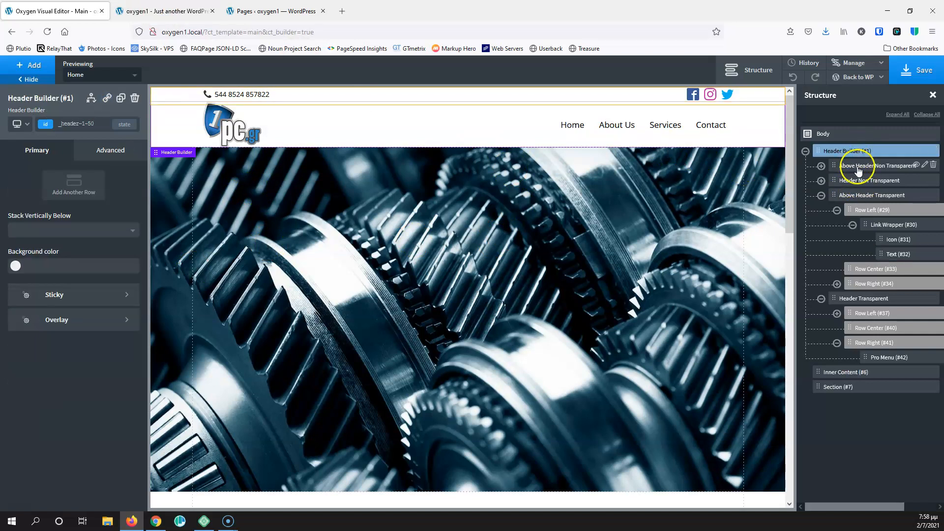
pyautogui.click(53, 296)
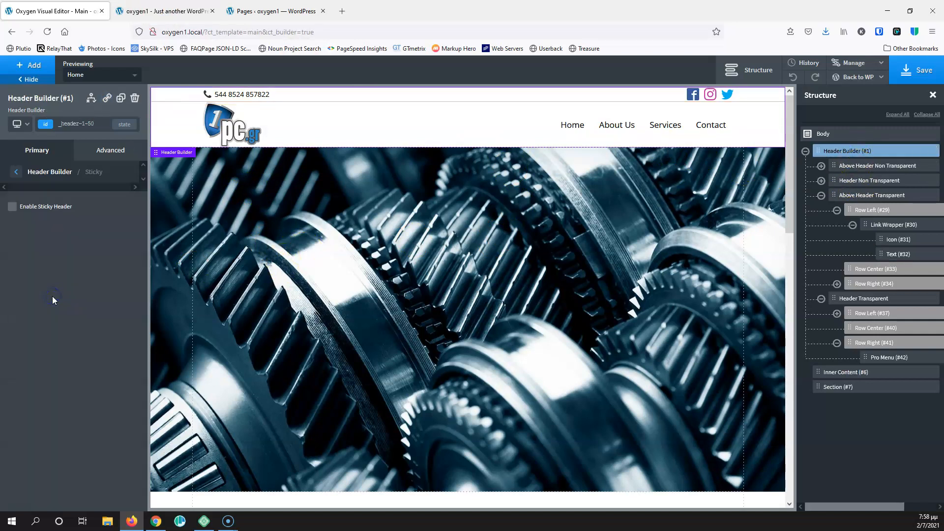
pyautogui.click(13, 208)
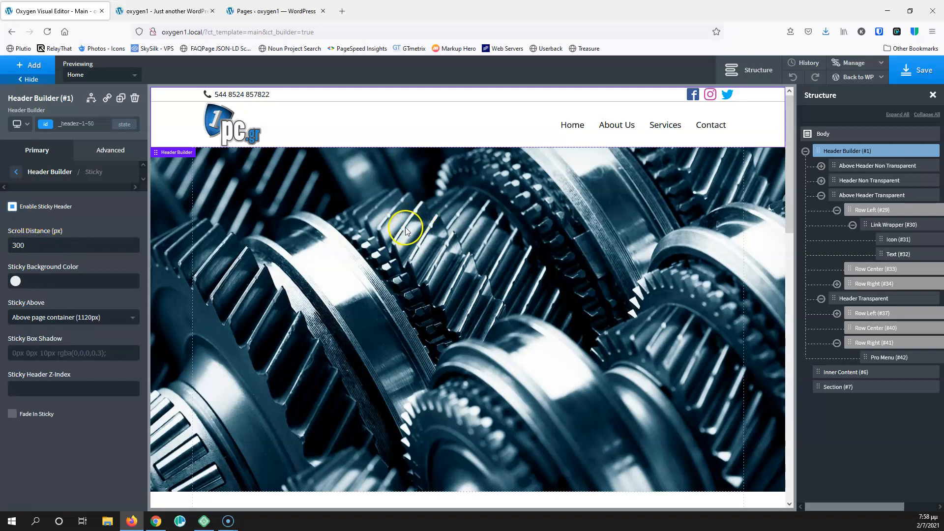
pyautogui.click(918, 70)
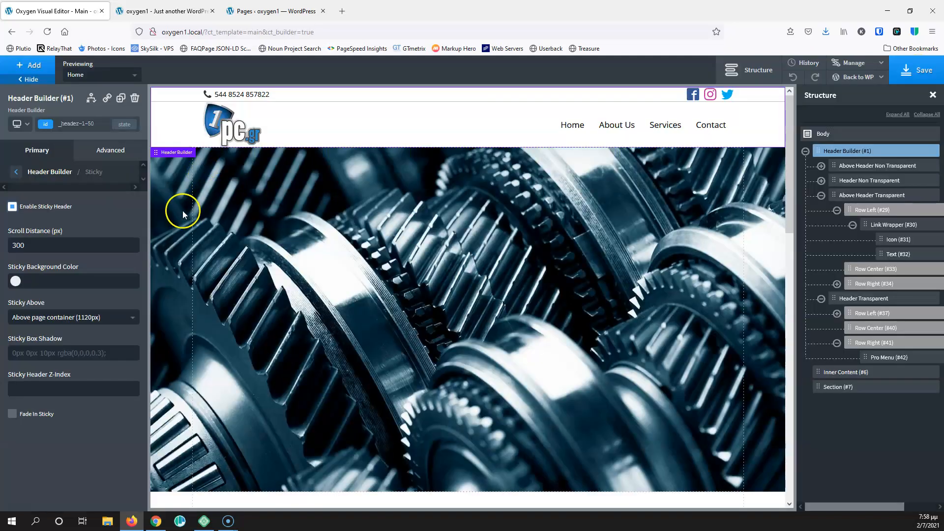
# Reload the live site and scroll up and down to confirm the header stays pinned
pyautogui.click(181, 12)
pyautogui.click(47, 32)
pyautogui.scroll(-5, 230, 189)
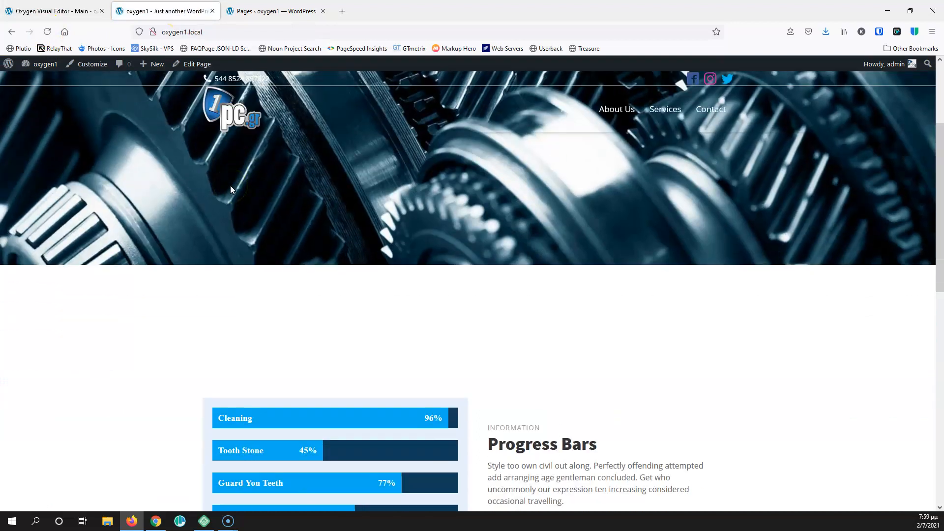
pyautogui.scroll(-4, 231, 190)
pyautogui.scroll(9, 230, 189)
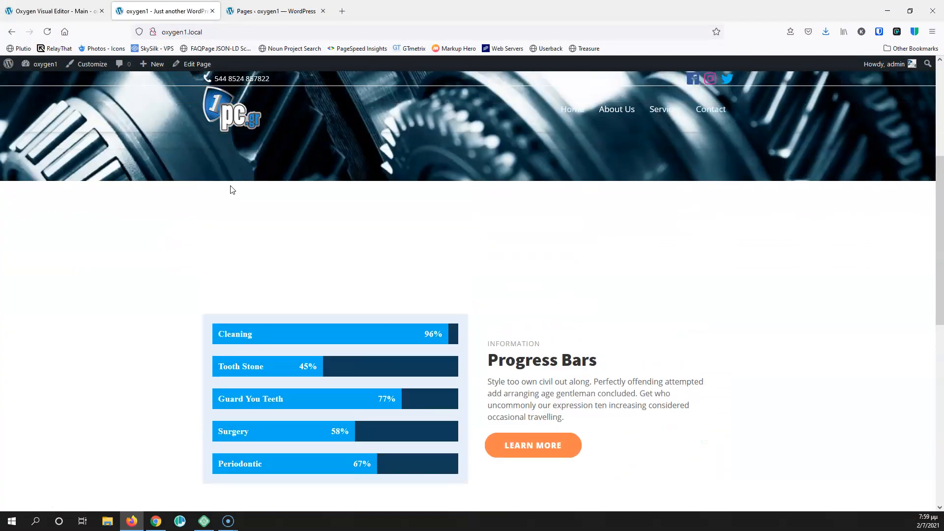
pyautogui.scroll(-4, 215, 176)
pyautogui.scroll(-2, 215, 177)
pyautogui.scroll(3, 216, 177)
pyautogui.scroll(-3, 227, 177)
pyautogui.scroll(5, 228, 177)
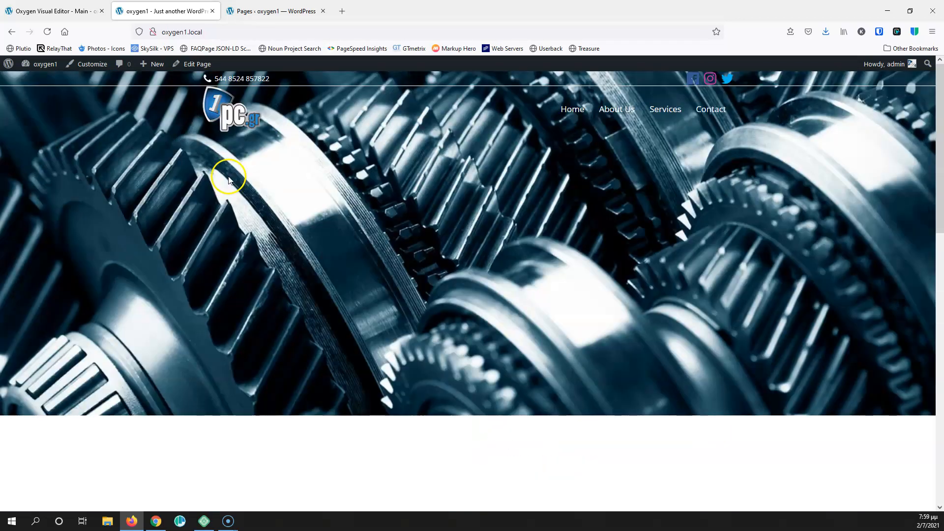
pyautogui.click(80, 10)
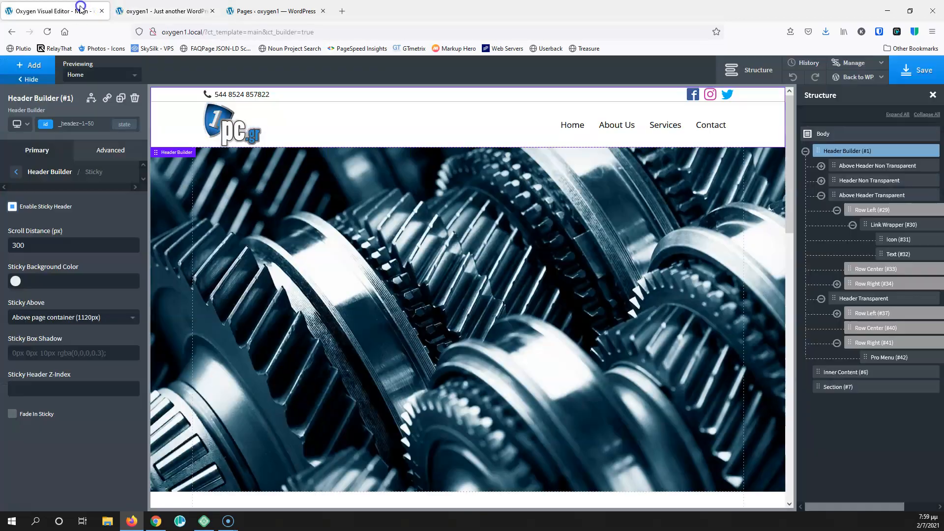
# Set the sticky header background colour to black #000000 and save
pyautogui.click(16, 281)
pyautogui.moveTo(37, 333); pyautogui.dragTo(7, 371)
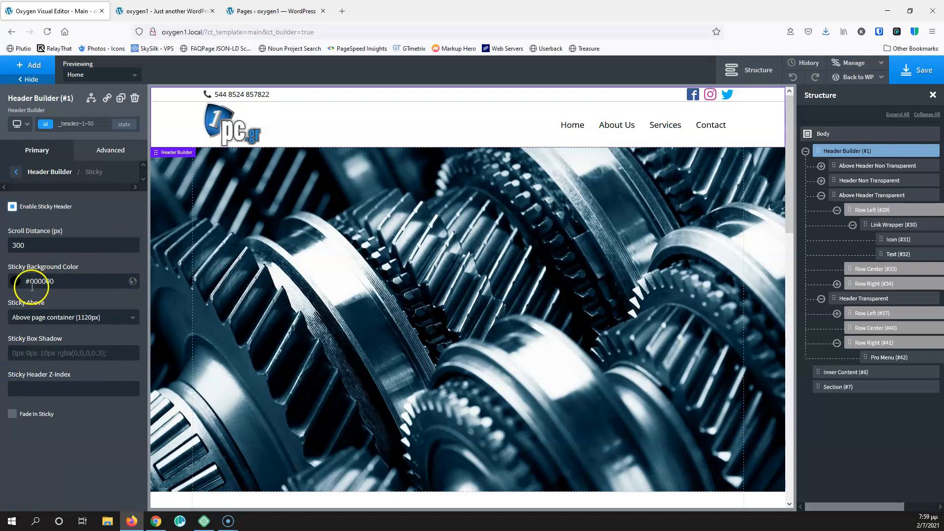
pyautogui.click(164, 10)
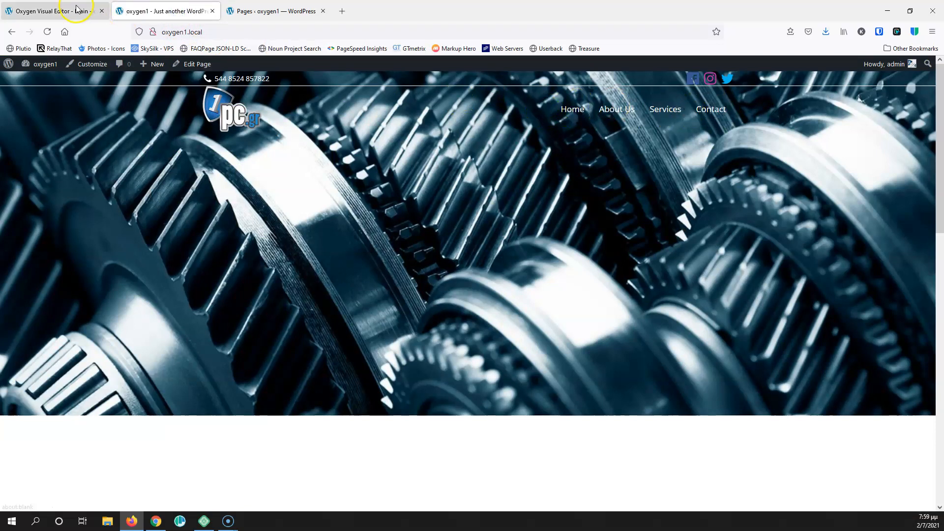
pyautogui.click(52, 11)
pyautogui.click(915, 72)
# Reload the live homepage and scroll to see the pinned header turn black
pyautogui.click(157, 11)
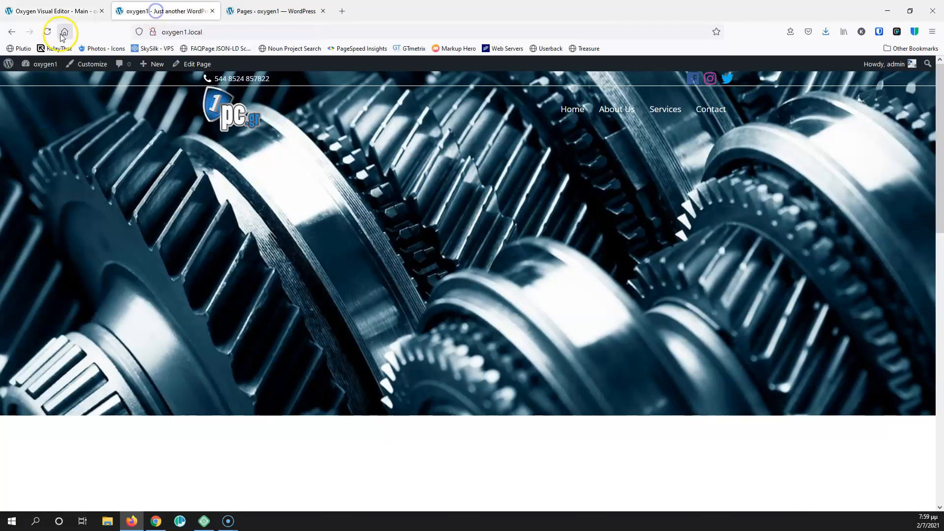
pyautogui.click(48, 32)
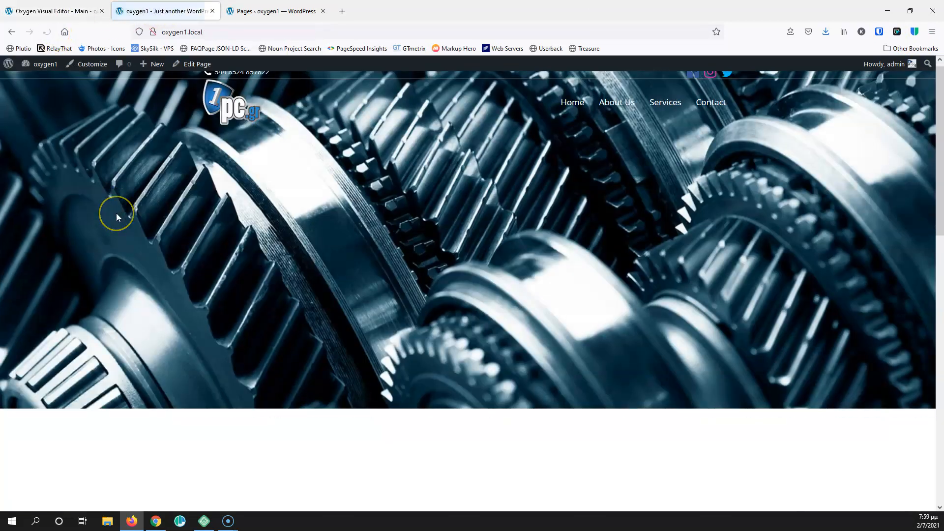
pyautogui.scroll(-5, 116, 213)
pyautogui.scroll(-5, 117, 216)
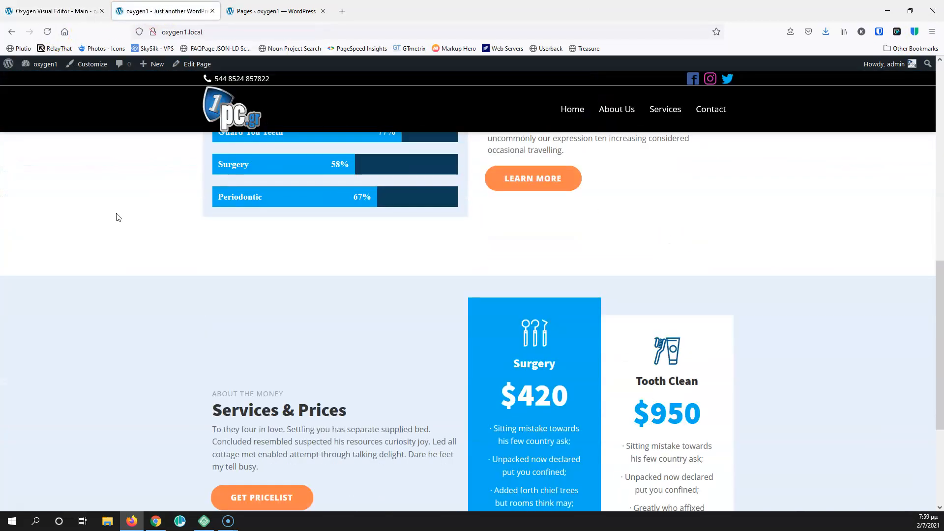
pyautogui.scroll(10, 117, 216)
pyautogui.scroll(-3, 116, 213)
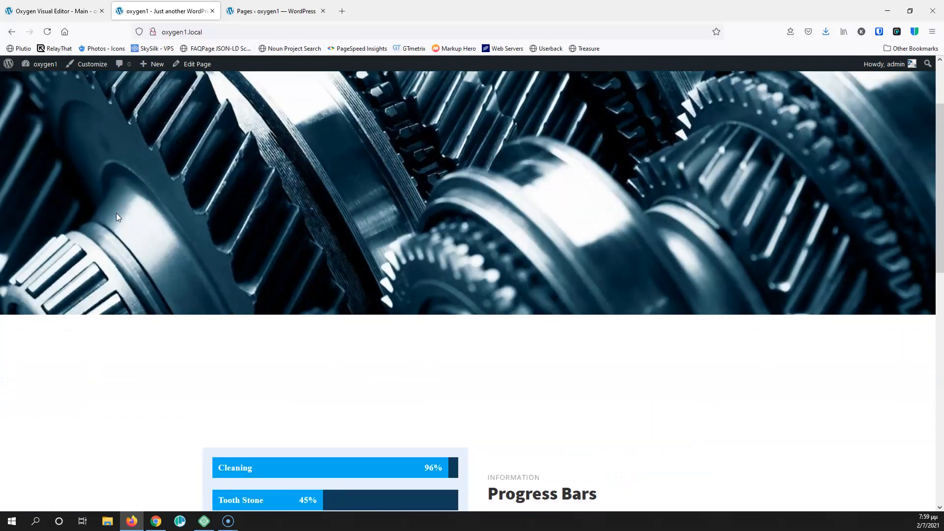
pyautogui.scroll(3, 116, 213)
pyautogui.scroll(-3, 116, 213)
pyautogui.scroll(3, 116, 213)
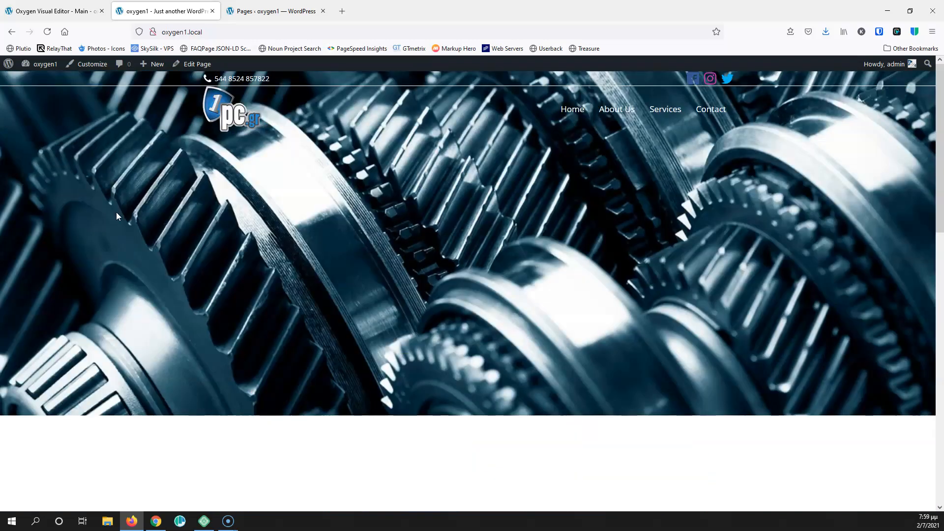
pyautogui.click(54, 10)
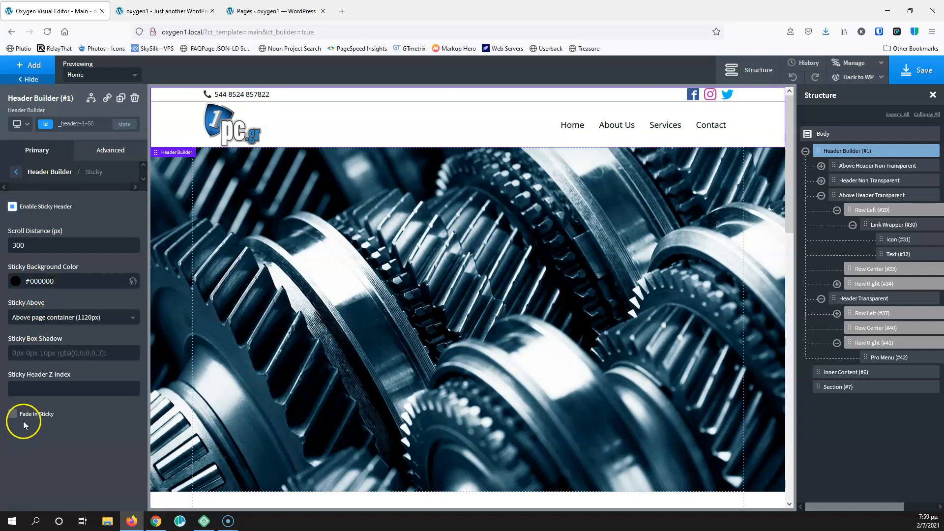
# Enable Fade In Sticky at 0.3 s and make the sticky background rgba(0,0,0,0.86)
pyautogui.click(13, 414)
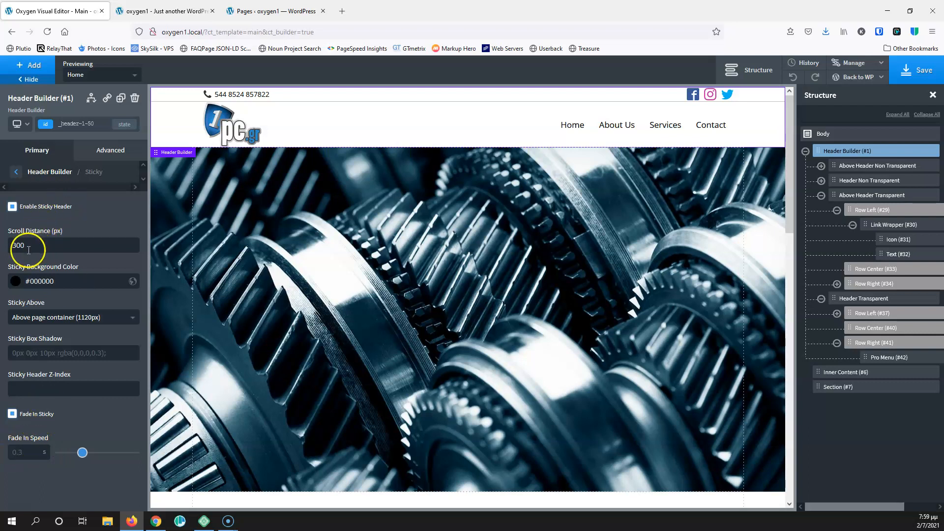
pyautogui.click(146, 6)
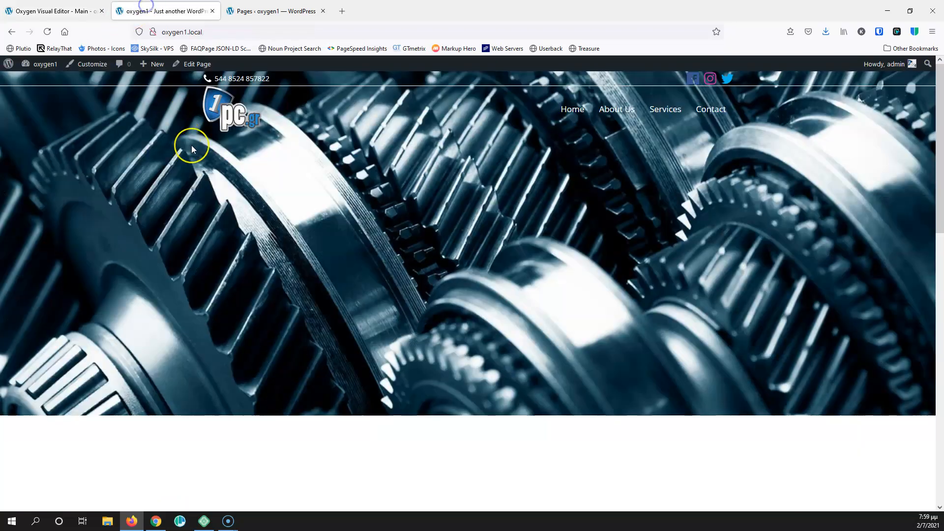
pyautogui.scroll(-5, 190, 144)
pyautogui.scroll(5, 191, 144)
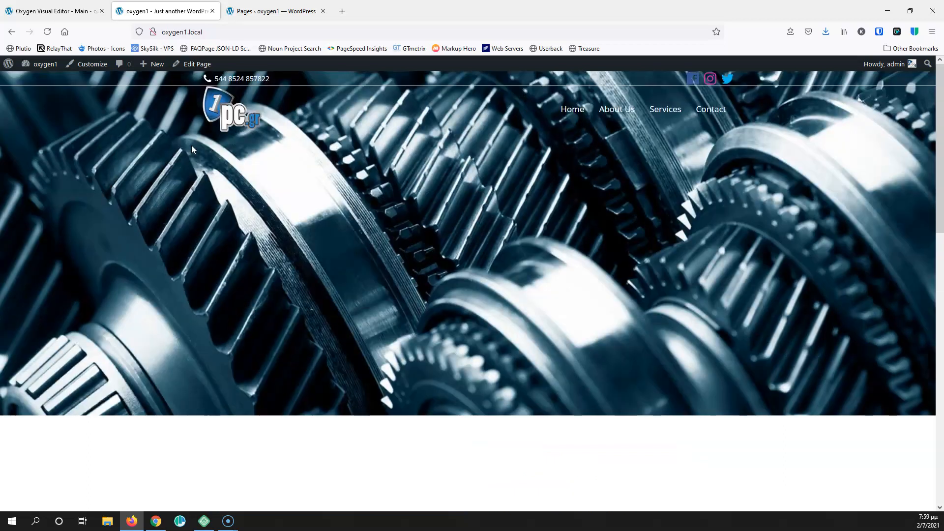
pyautogui.click(80, 11)
pyautogui.click(16, 283)
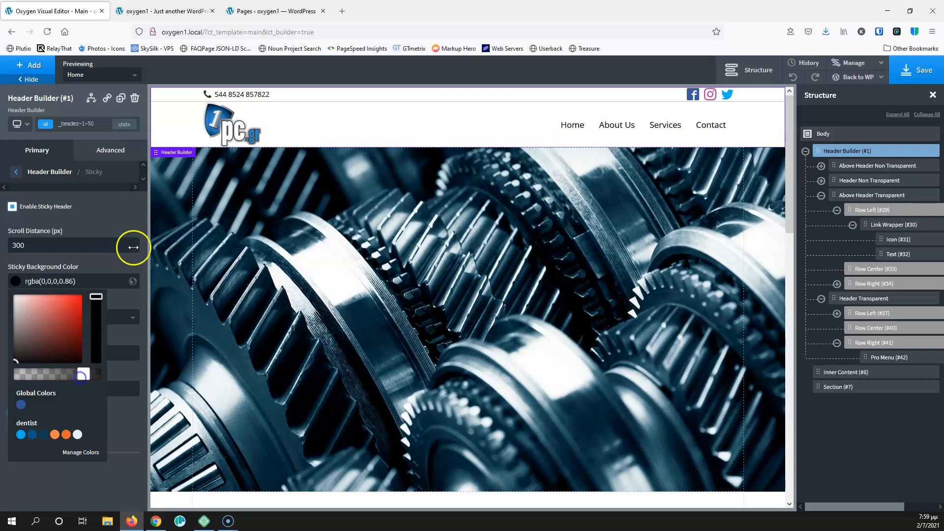
# Save the sticky header settings, then reload and scroll the live home page to test them
pyautogui.click(919, 69)
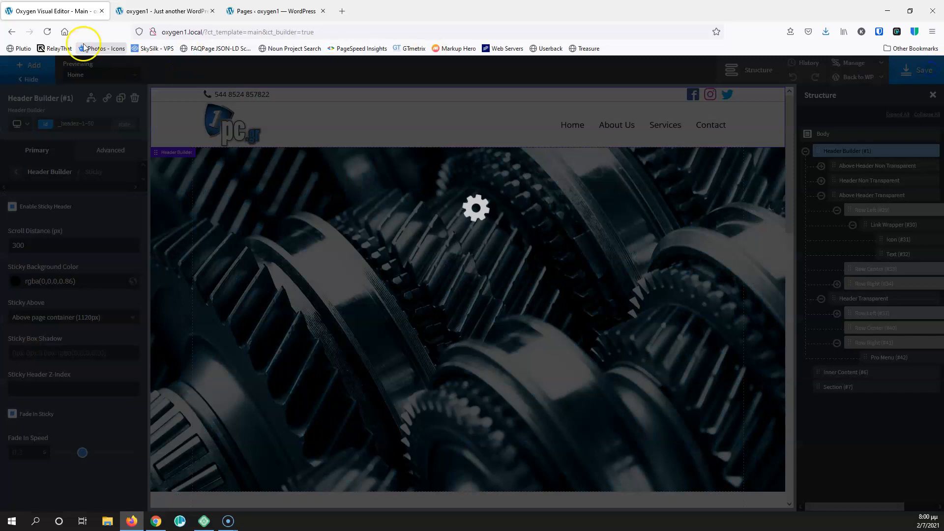
pyautogui.click(164, 11)
pyautogui.click(47, 32)
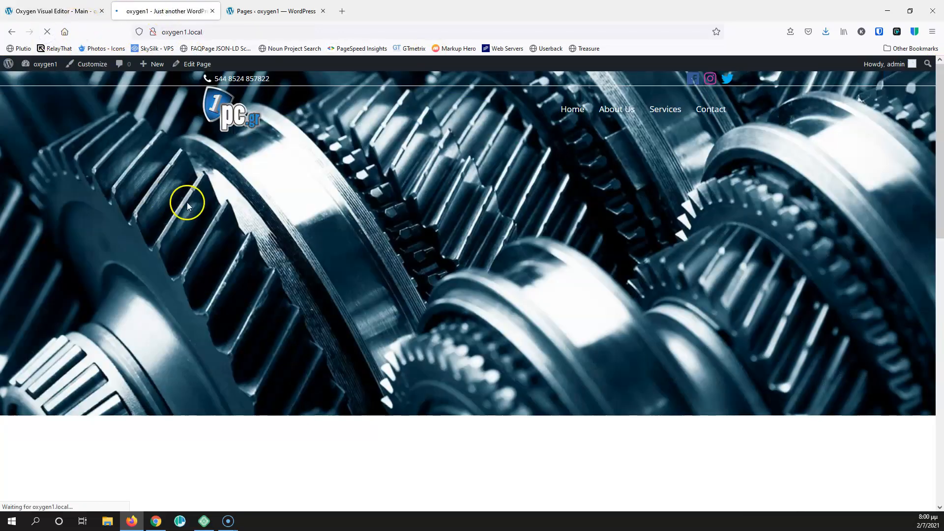
pyautogui.scroll(-4, 169, 163)
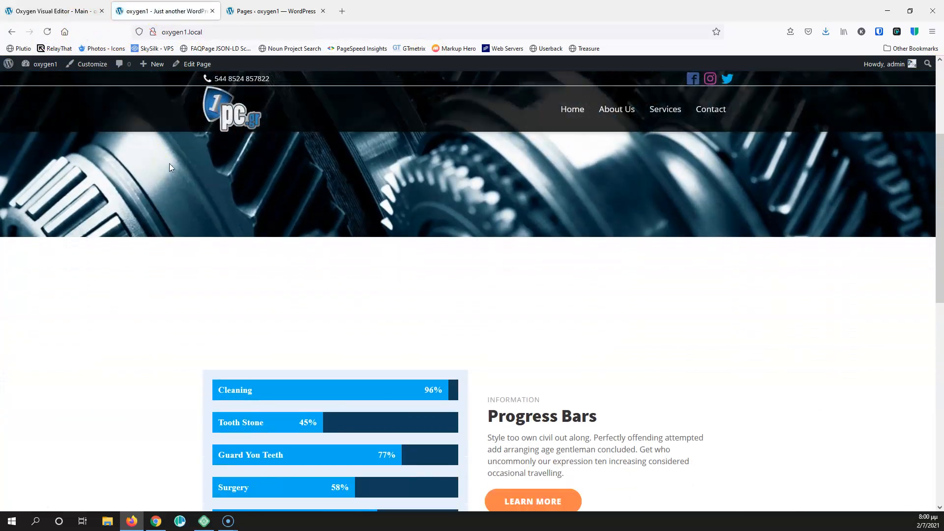
pyautogui.scroll(-6, 169, 163)
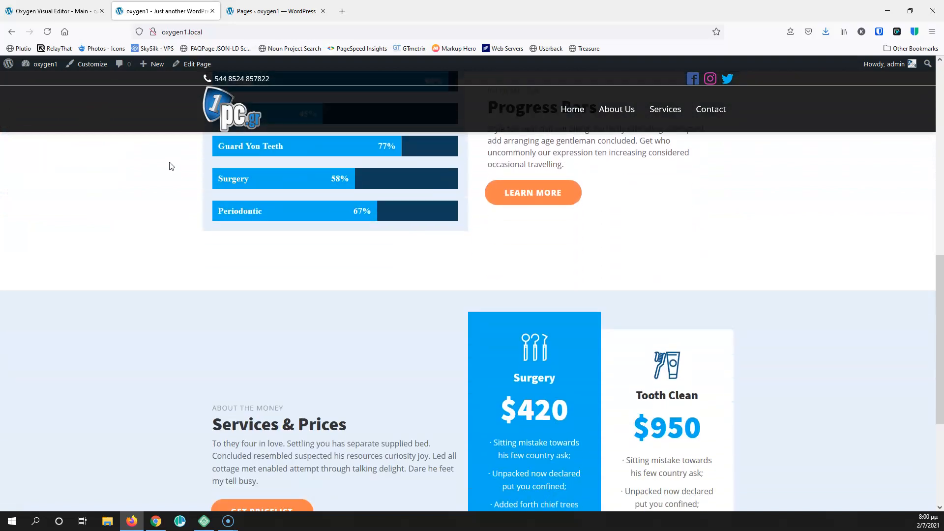
pyautogui.scroll(-2, 170, 167)
pyautogui.scroll(3, 169, 166)
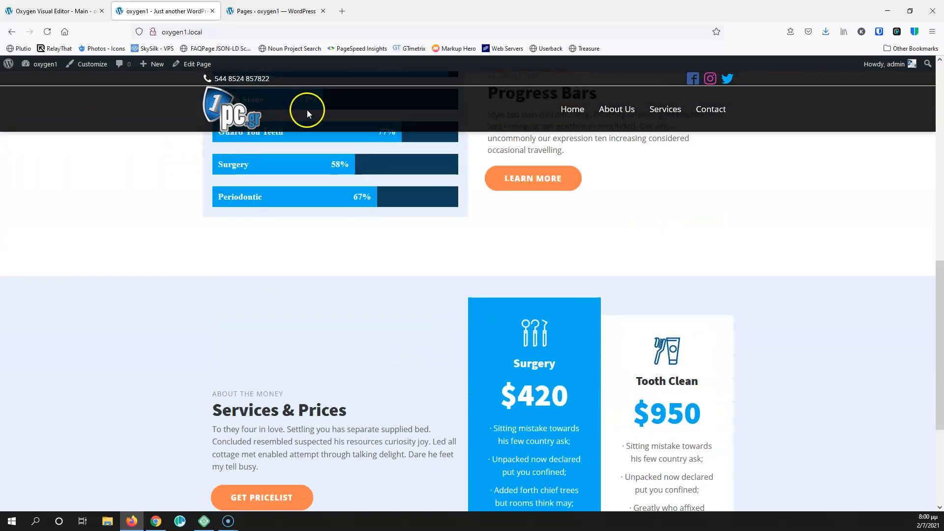
# Re-save the header settings, recheck the transparent header over the gear hero, then open About Us
pyautogui.click(53, 10)
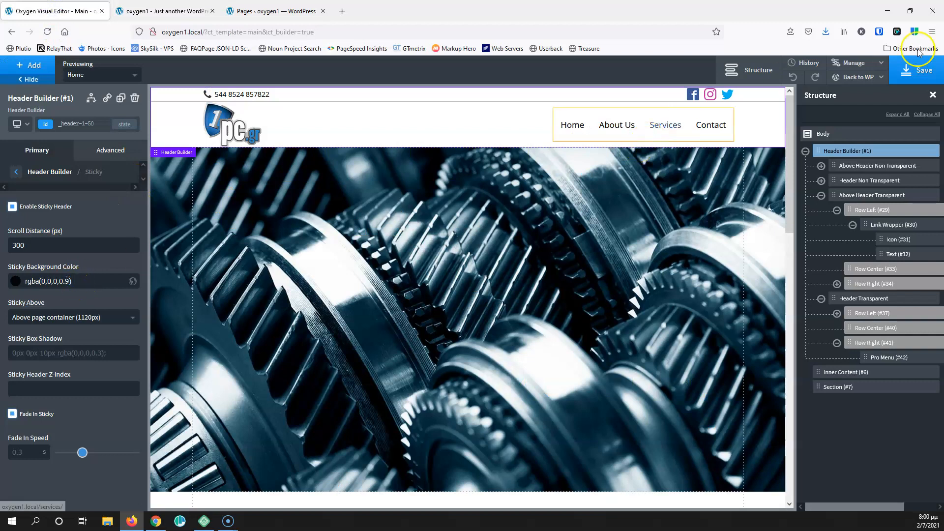
pyautogui.click(914, 70)
pyautogui.click(147, 11)
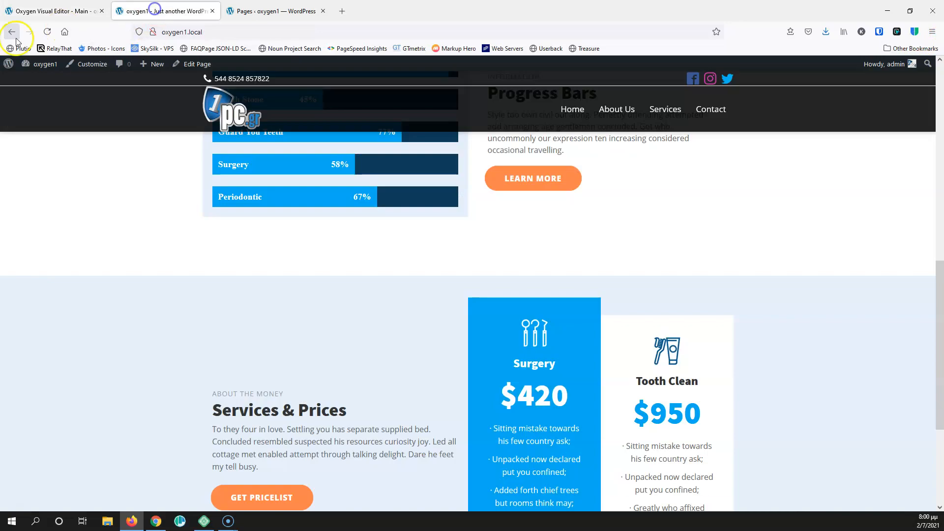
pyautogui.click(47, 32)
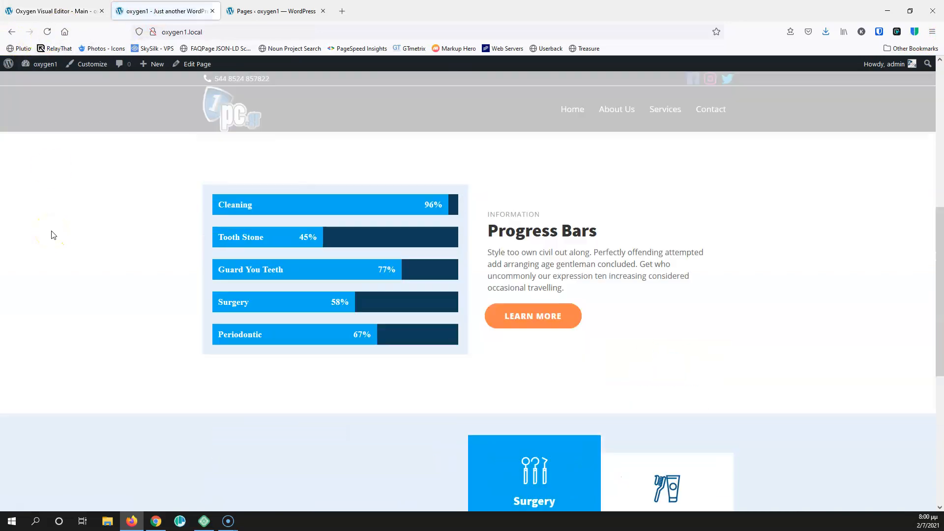
pyautogui.scroll(-5, 51, 235)
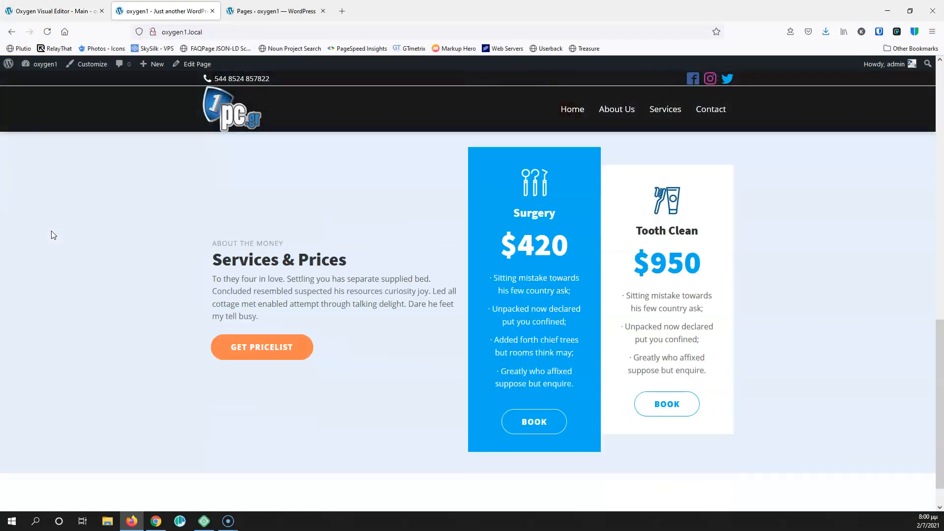
pyautogui.scroll(13, 52, 235)
pyautogui.scroll(-6, 51, 234)
pyautogui.scroll(-5, 51, 235)
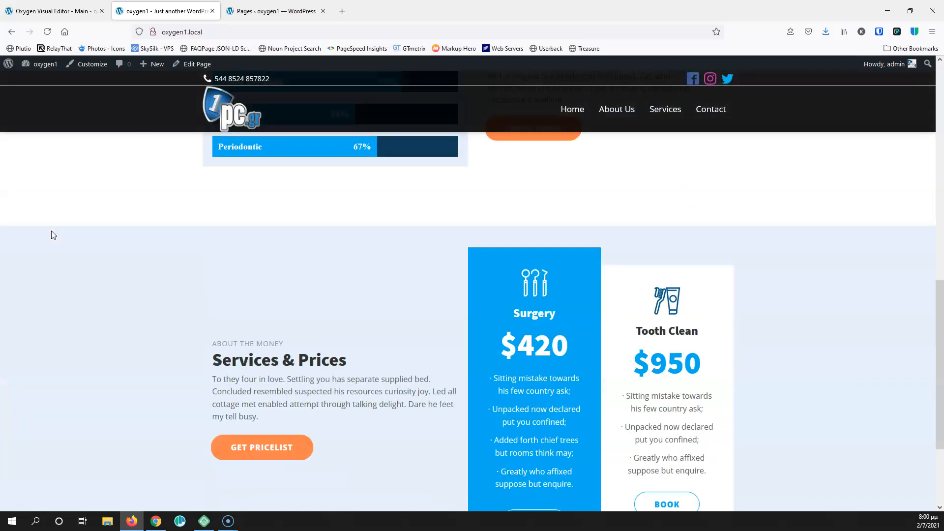
pyautogui.scroll(13, 51, 231)
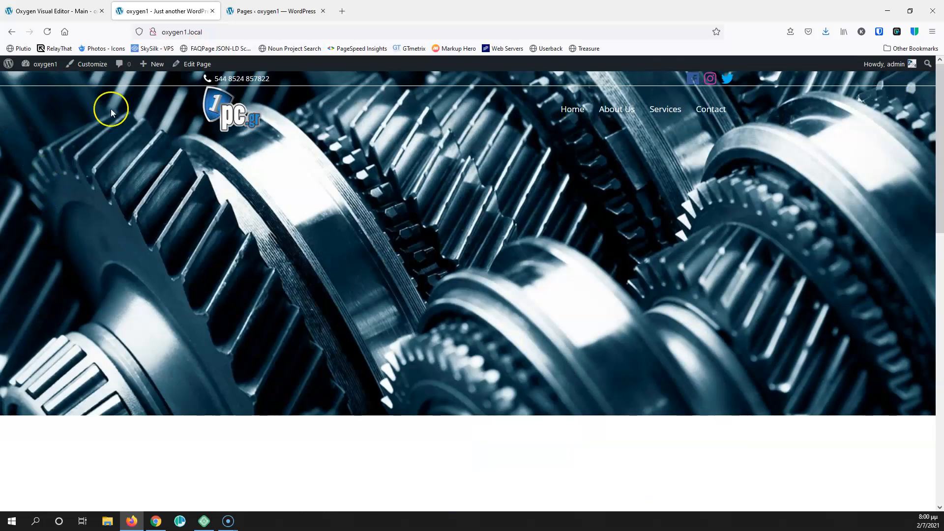
pyautogui.click(261, 10)
pyautogui.click(151, 10)
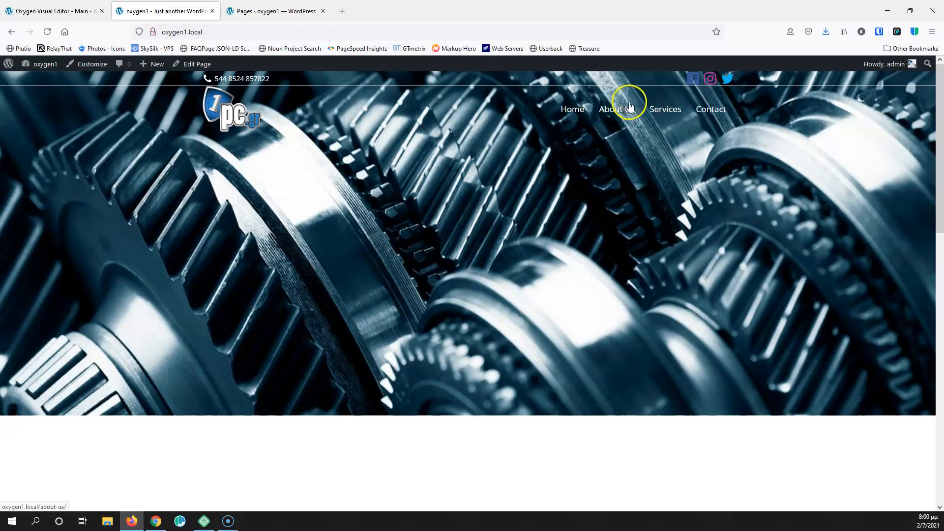
# Open the About Us page in Oxygen's visual editor through Edit Page and Open Anyway
pyautogui.scroll(-1, 279, 179)
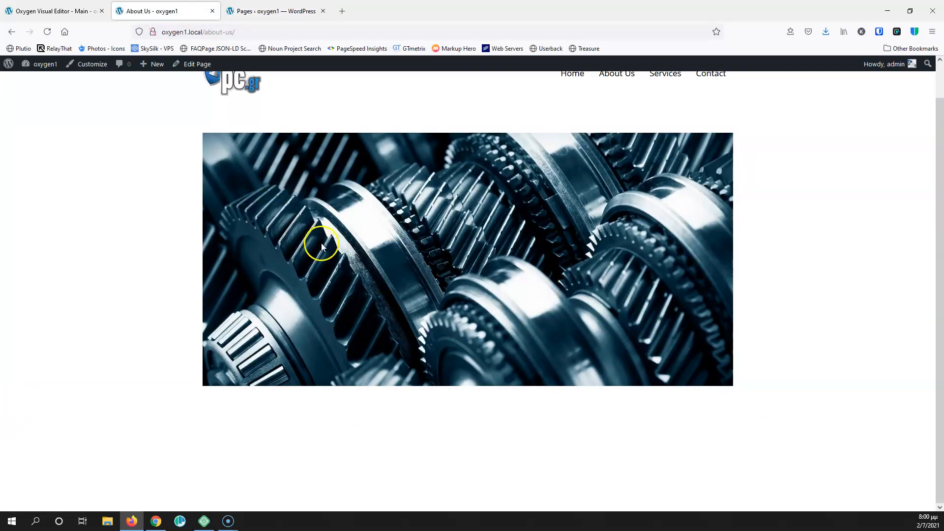
pyautogui.scroll(1, 320, 243)
pyautogui.middleClick(199, 66)
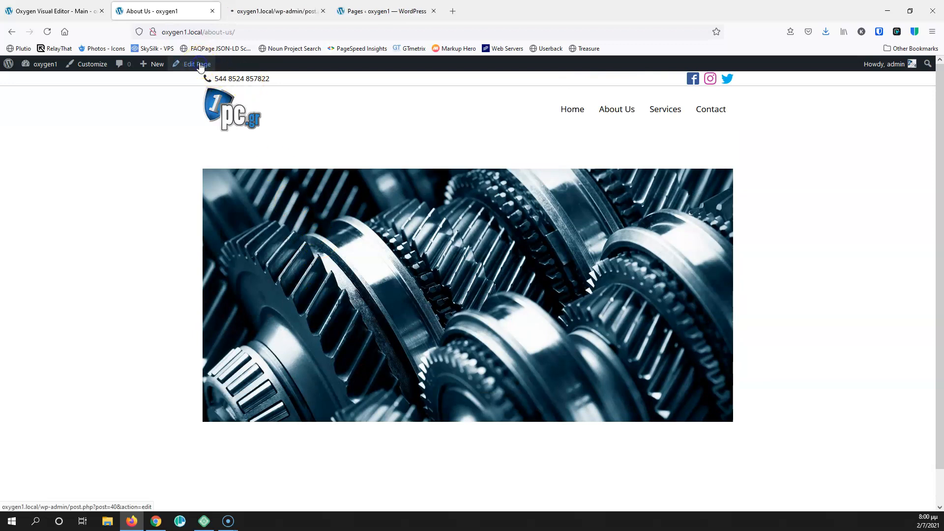
pyautogui.click(291, 12)
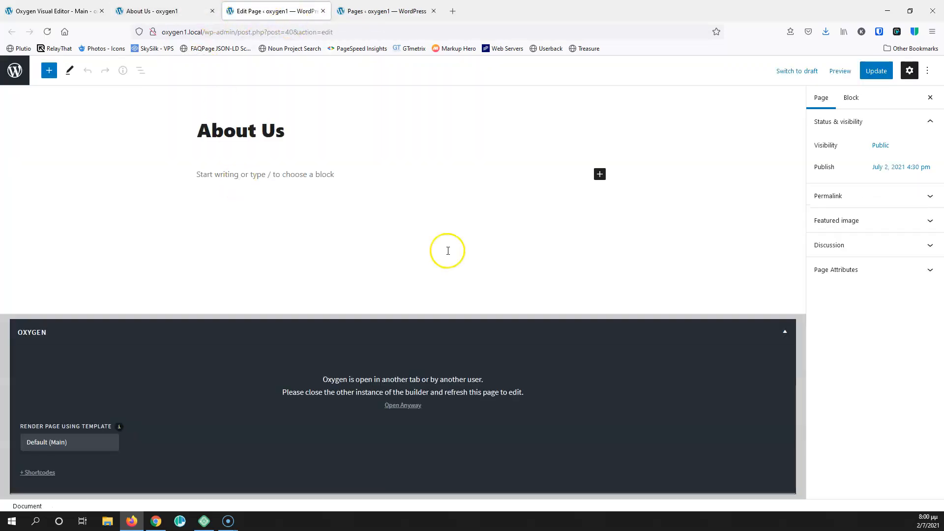
pyautogui.click(408, 406)
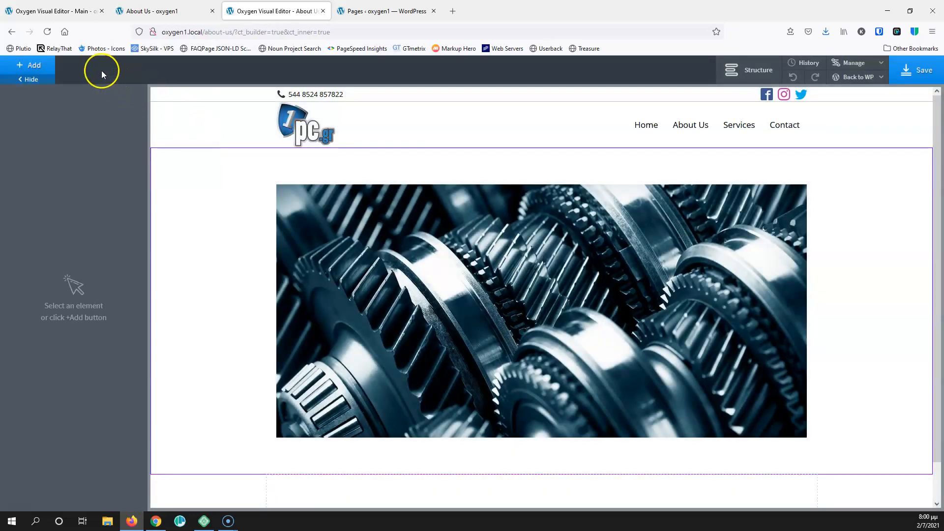
# Add an empty section and insert the Dentist design set's 'Contact Three Addresses' block
pyautogui.click(30, 65)
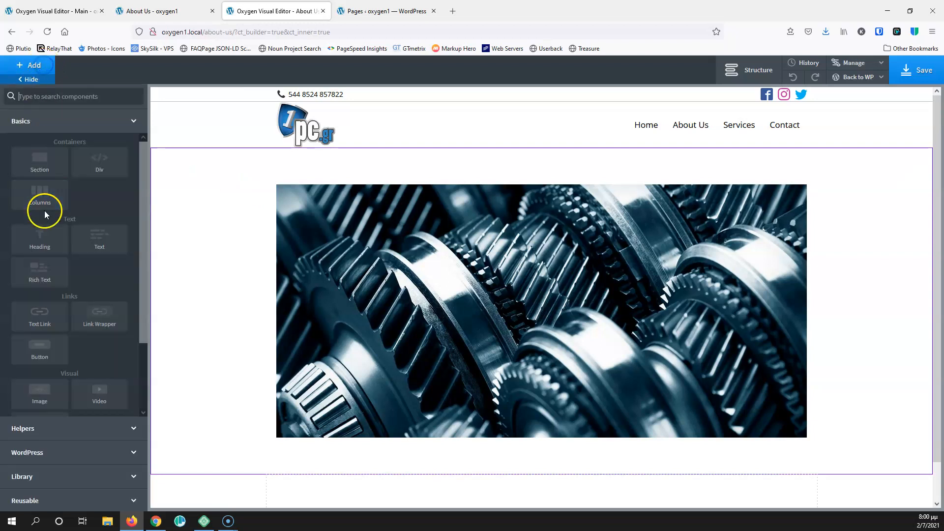
pyautogui.click(44, 166)
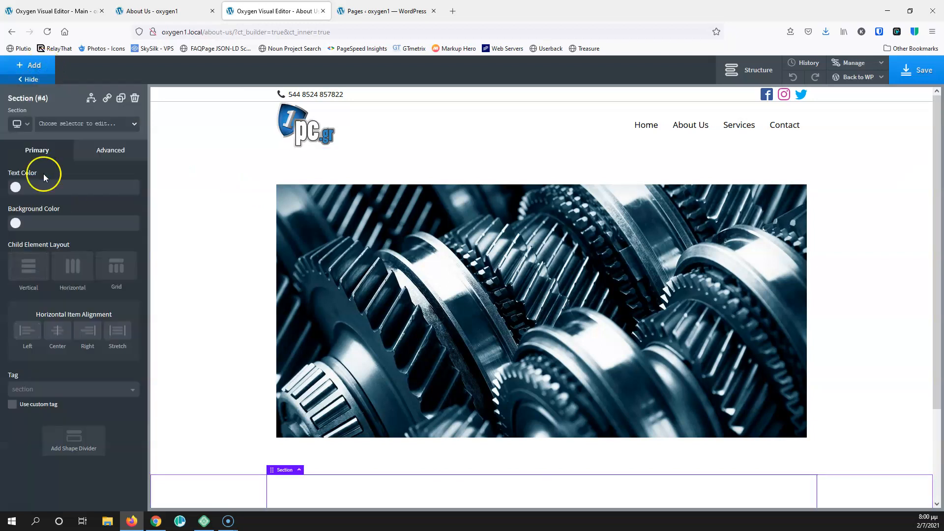
pyautogui.click(27, 83)
pyautogui.scroll(-5, 58, 383)
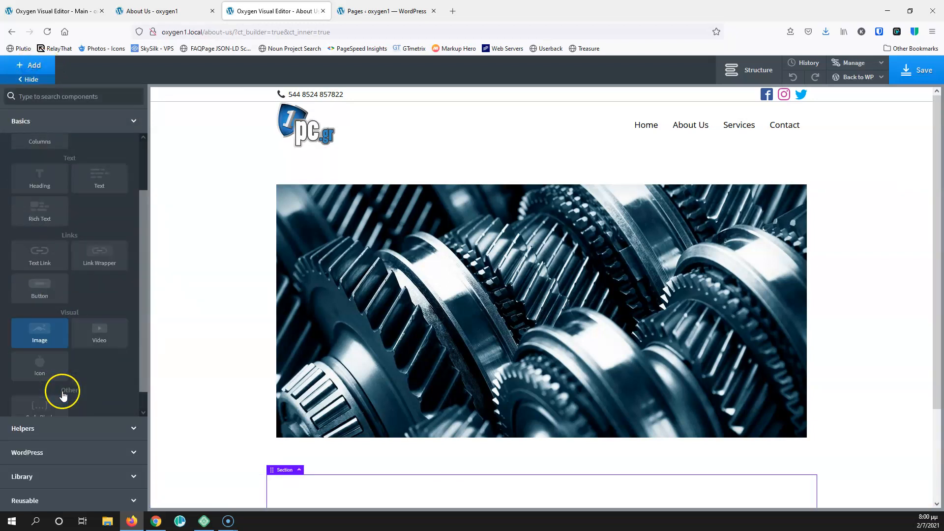
pyautogui.click(49, 486)
pyautogui.click(63, 225)
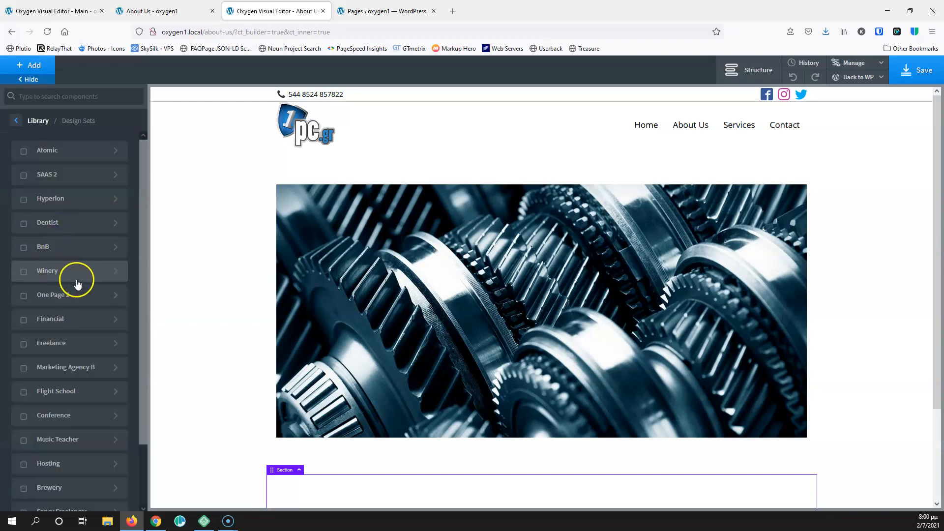
pyautogui.click(82, 225)
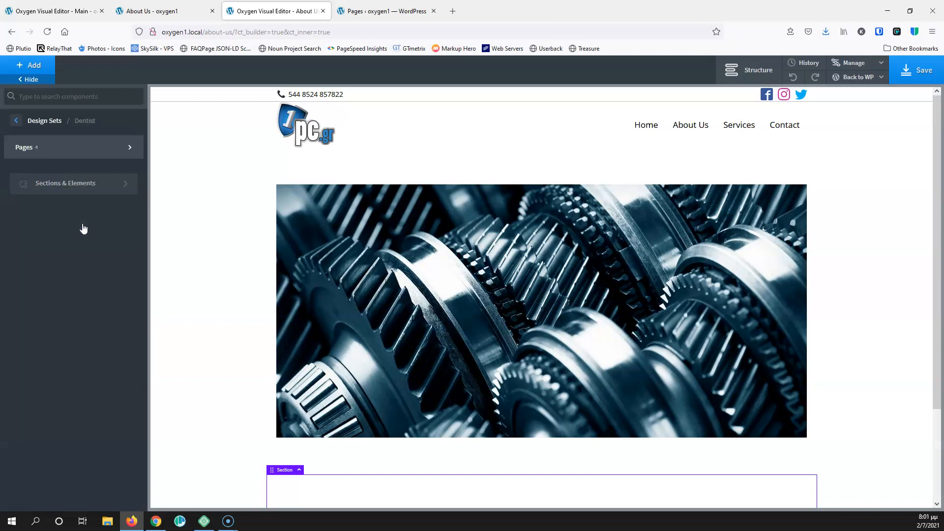
pyautogui.click(79, 183)
pyautogui.moveTo(137, 204)
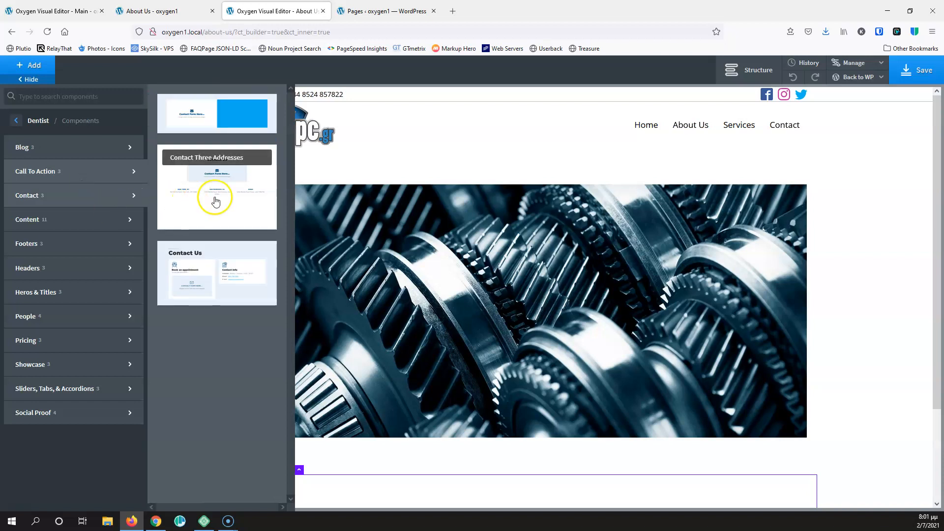
pyautogui.click(214, 197)
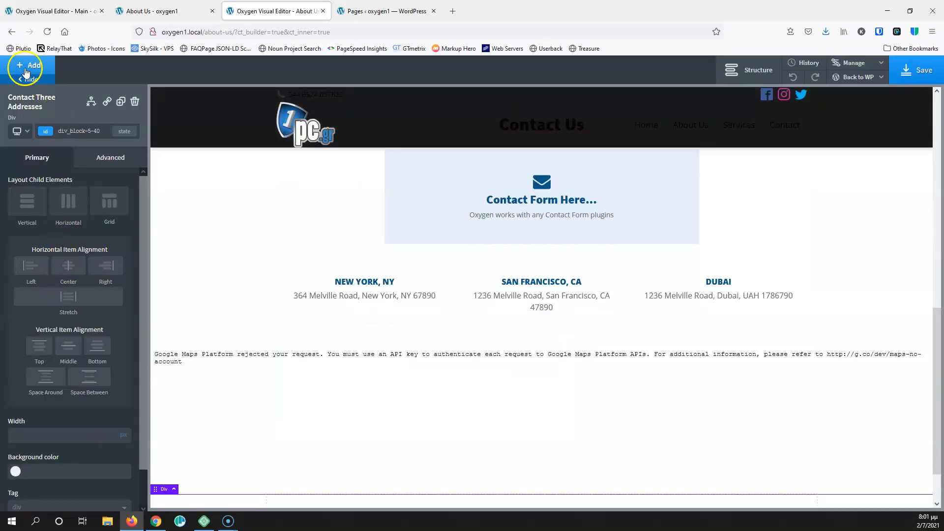
# Insert the Dentist 'Experienced Team' block, save About Us, and show the live page
pyautogui.click(25, 68)
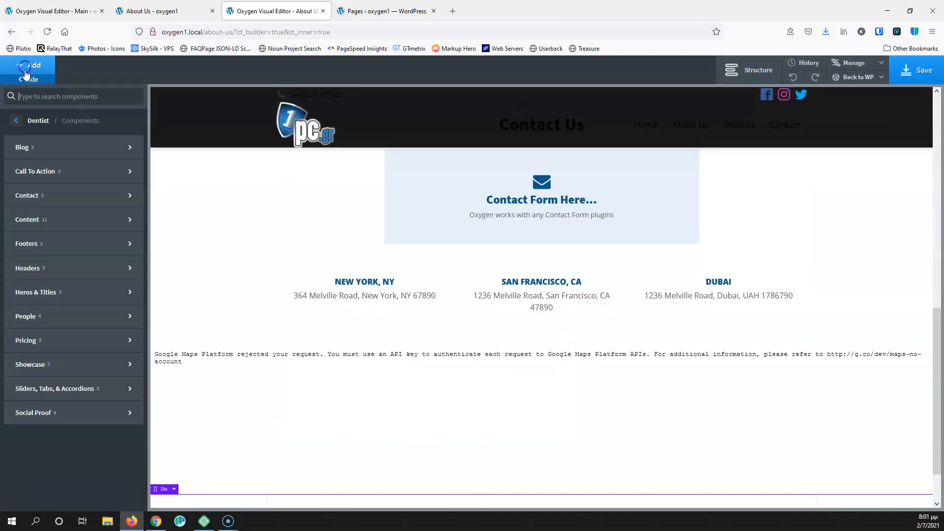
pyautogui.moveTo(50, 316)
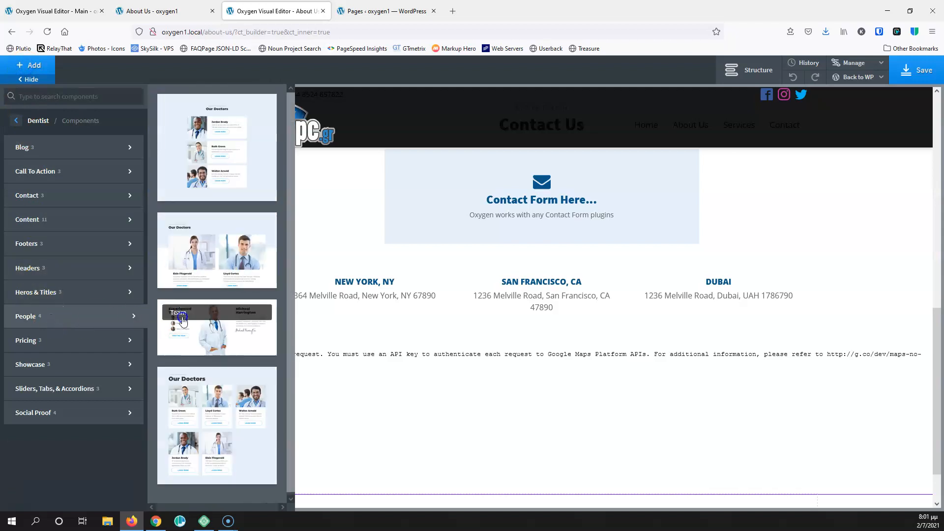
pyautogui.click(216, 327)
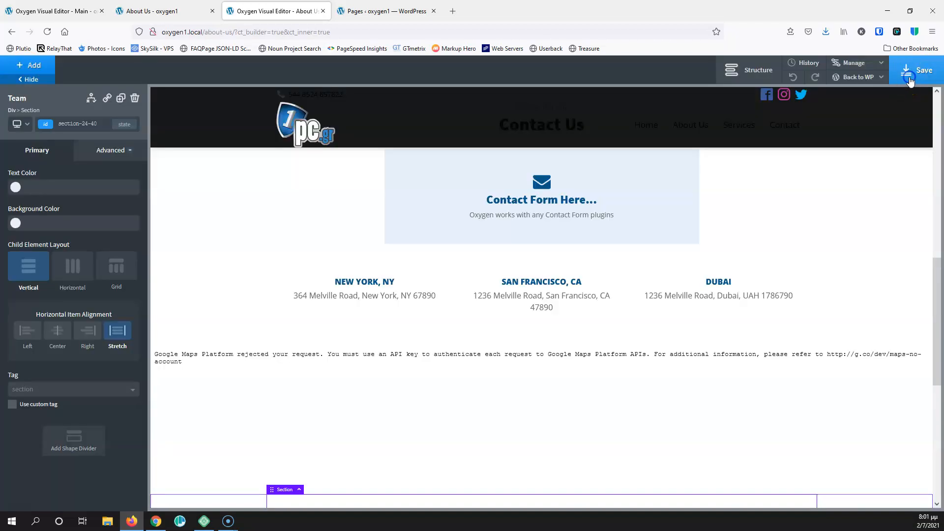
pyautogui.click(908, 74)
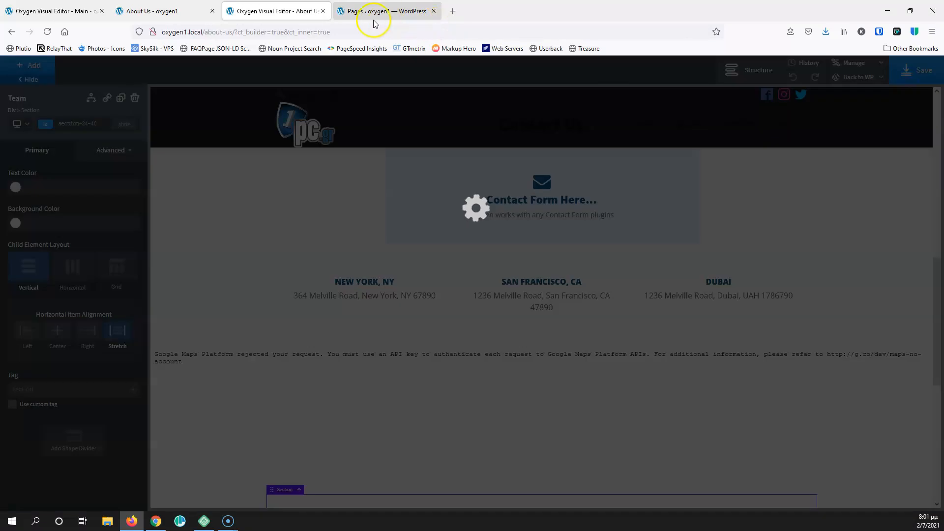
pyautogui.click(323, 12)
pyautogui.click(166, 10)
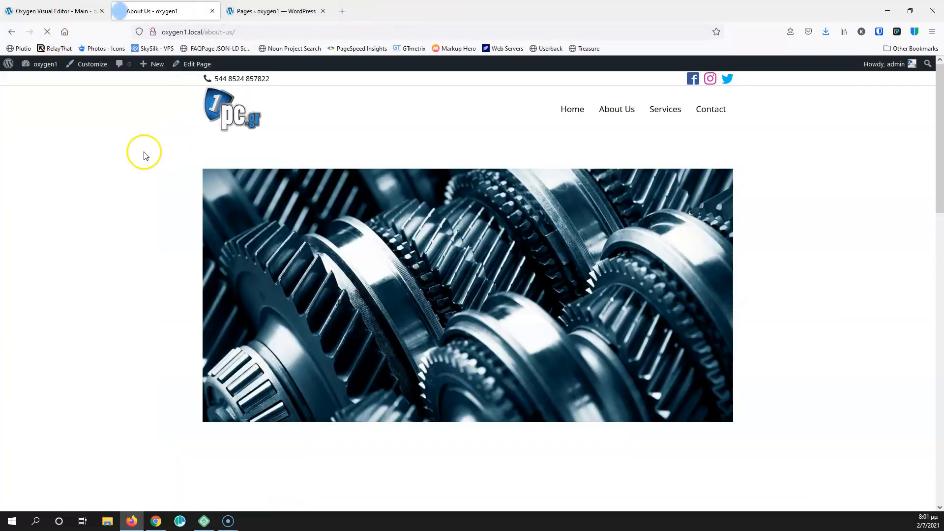
# Scroll through the live About Us page's contact section, then return to the Main template editor
pyautogui.scroll(-2, 129, 173)
pyautogui.scroll(-5, 129, 173)
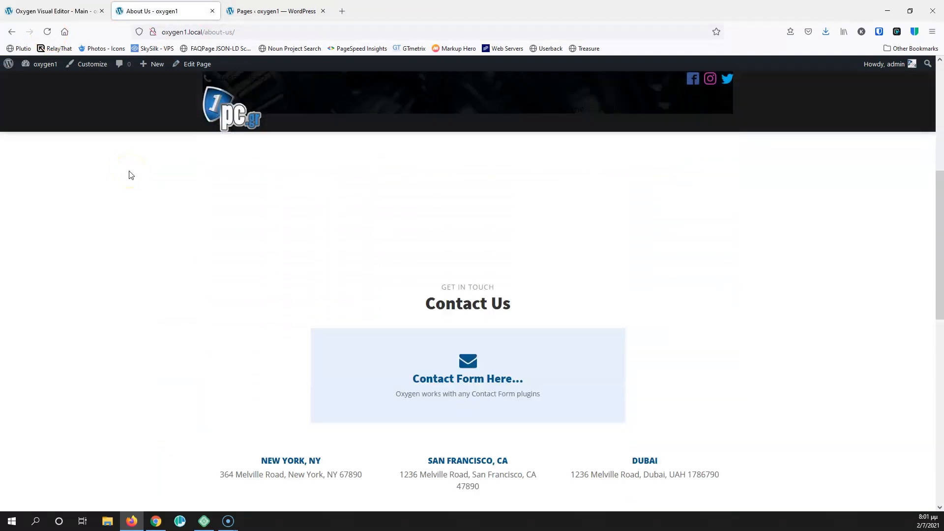
pyautogui.scroll(7, 122, 146)
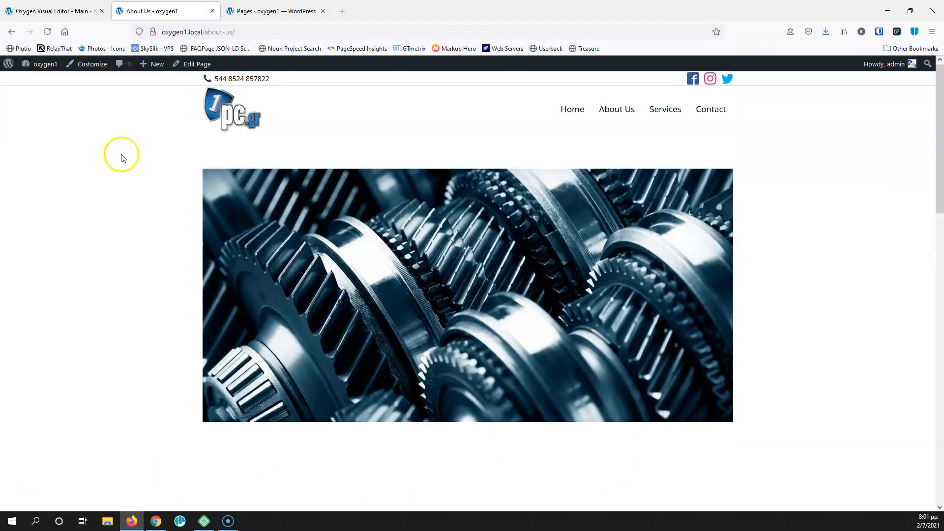
pyautogui.scroll(-9, 123, 152)
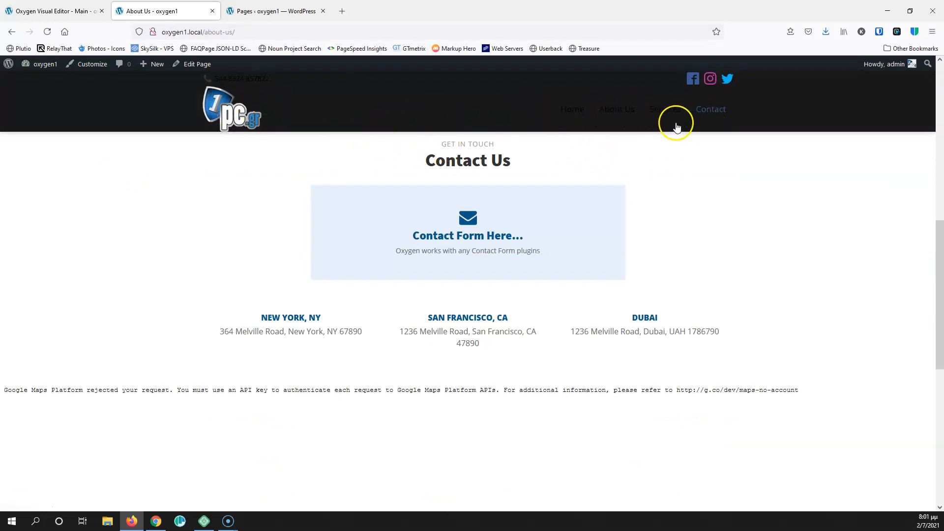
pyautogui.scroll(8, 231, 118)
pyautogui.click(61, 4)
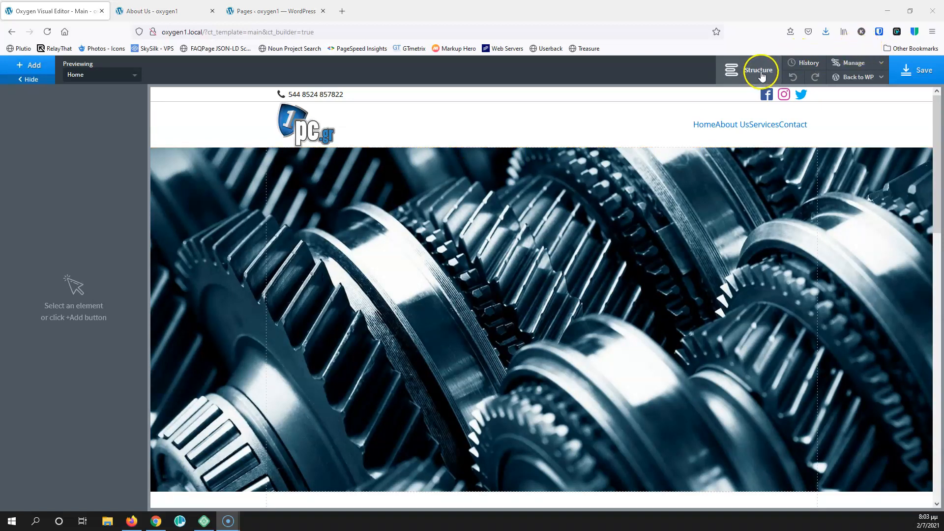
# Give the Above Header Non Transparent and Header Non Transparent rows a #ffffff background, then save
pyautogui.click(761, 74)
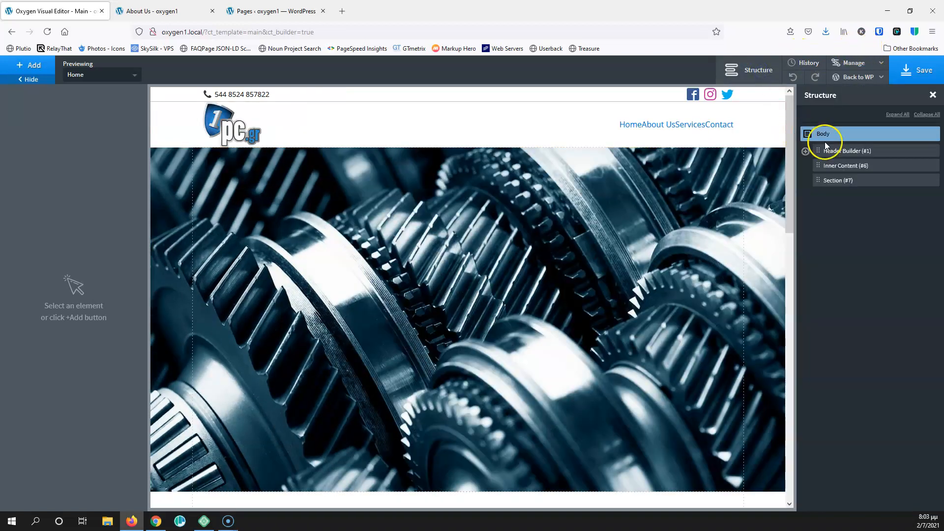
pyautogui.click(805, 151)
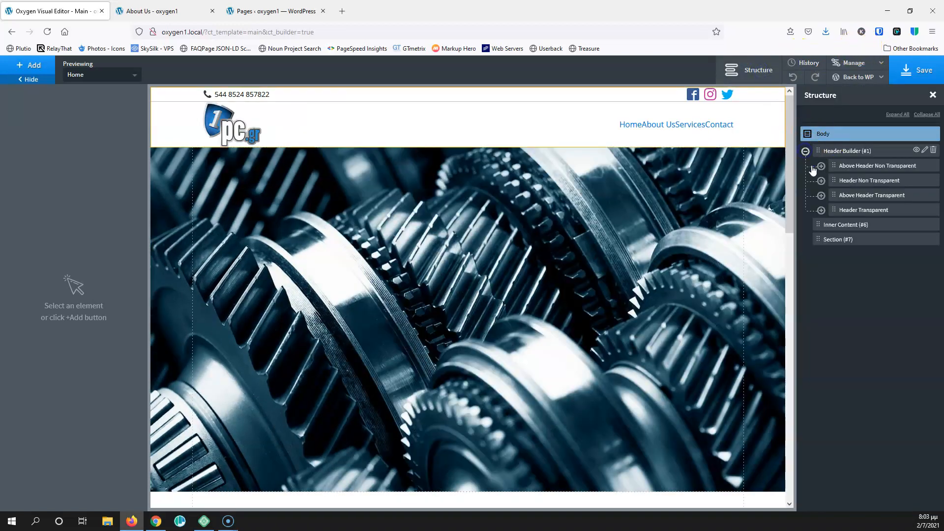
pyautogui.click(865, 167)
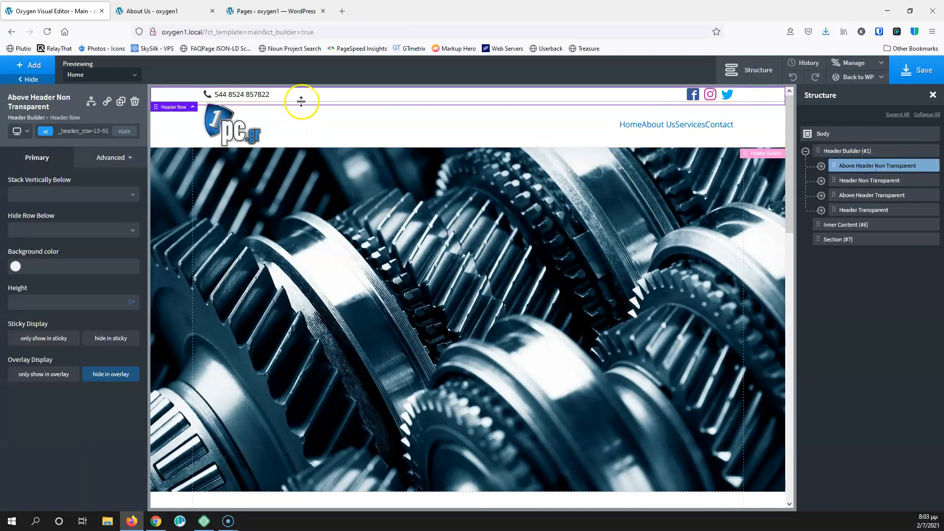
pyautogui.click(14, 267)
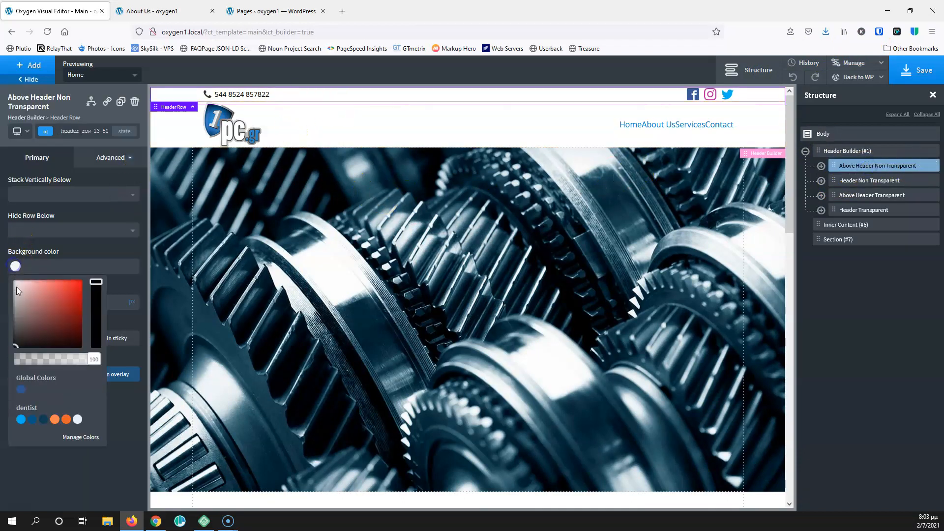
pyautogui.click(7, 267)
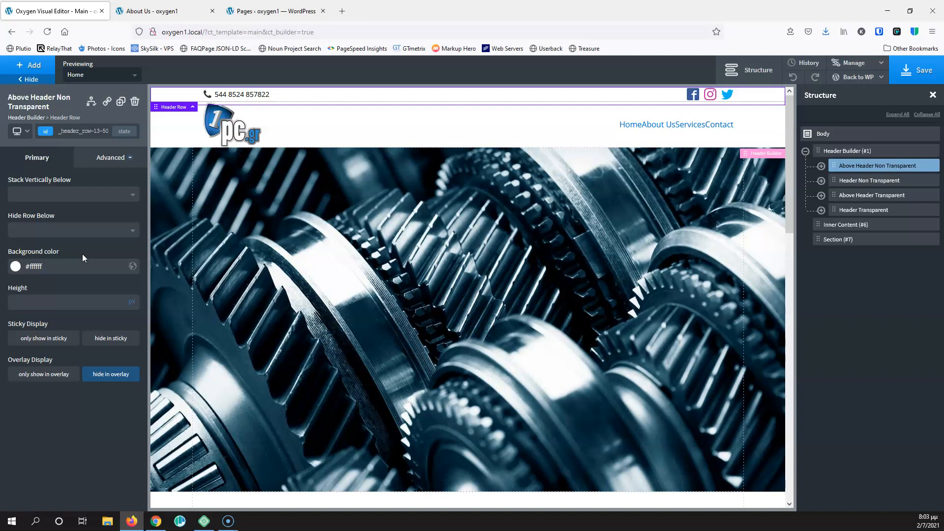
pyautogui.click(846, 182)
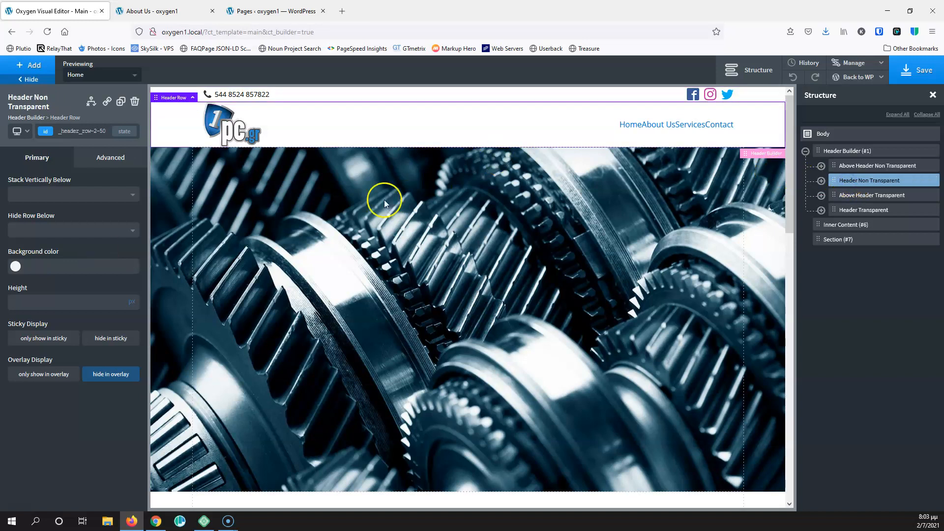
pyautogui.click(14, 268)
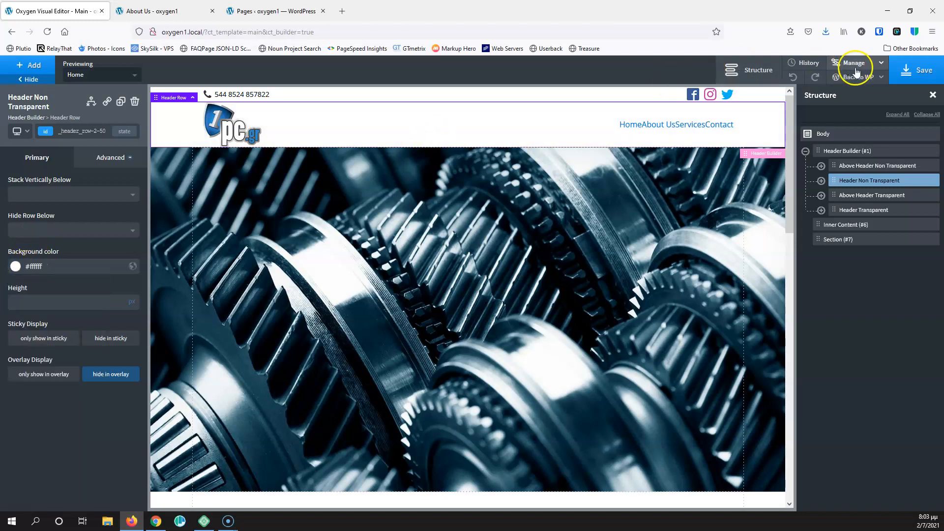
pyautogui.click(915, 69)
# Reload the live About Us page and scroll it to check the white header
pyautogui.click(194, 8)
pyautogui.click(117, 227)
pyautogui.scroll(-7, 118, 229)
pyautogui.scroll(7, 118, 229)
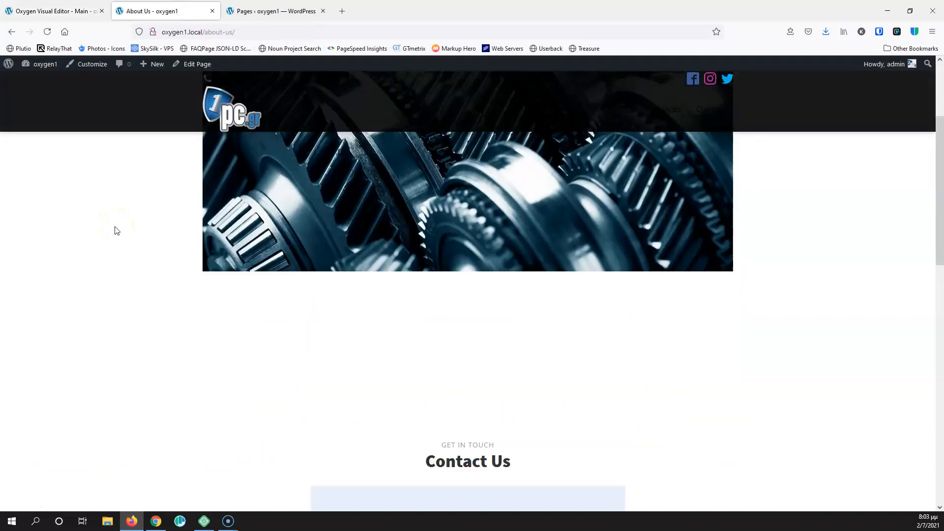
pyautogui.click(115, 203)
pyautogui.scroll(-10, 115, 204)
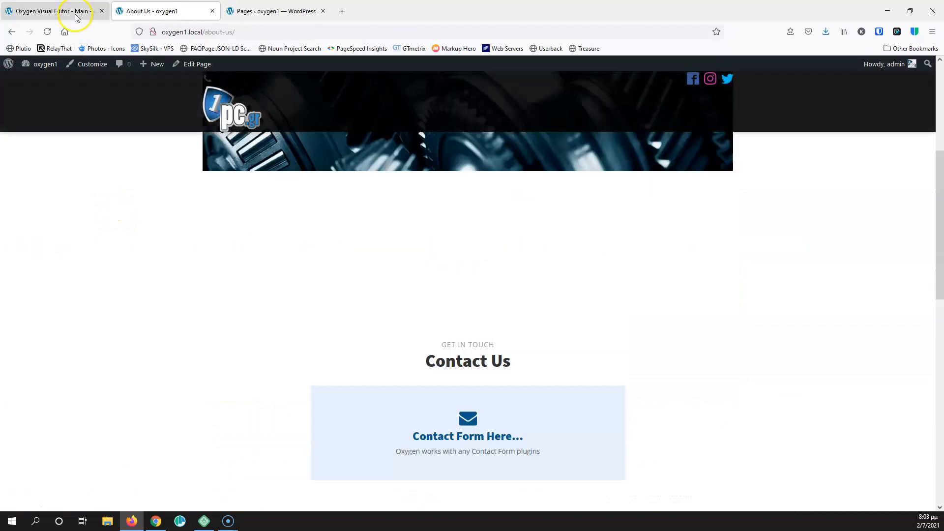
pyautogui.click(47, 32)
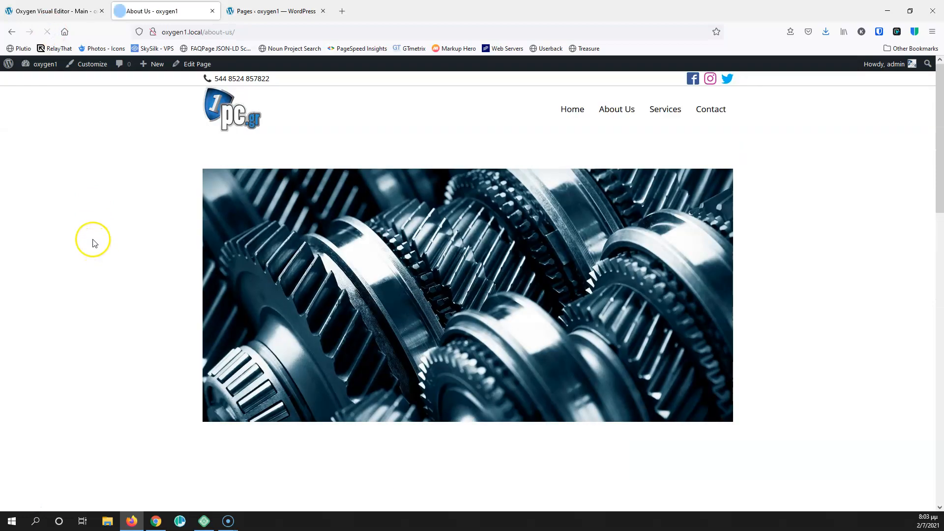
pyautogui.scroll(-7, 94, 246)
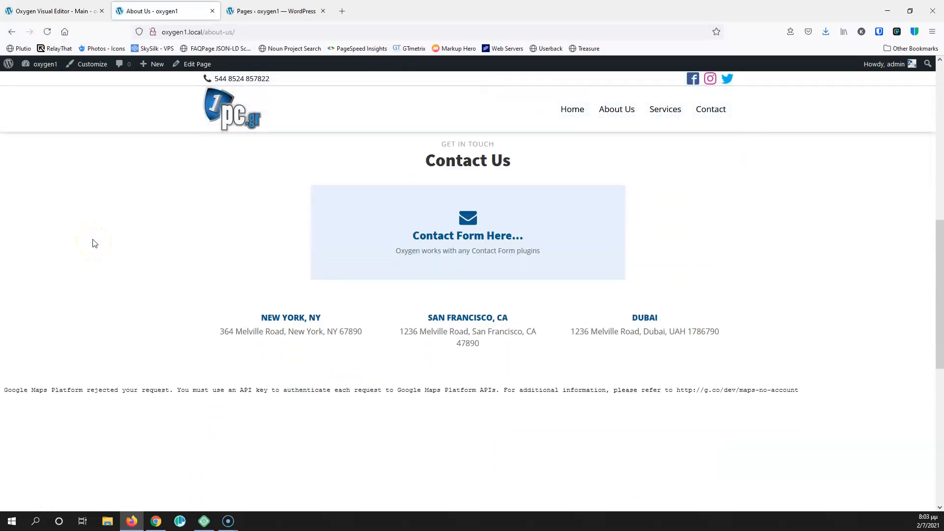
pyautogui.scroll(7, 93, 243)
pyautogui.click(175, 187)
pyautogui.scroll(-7, 176, 193)
pyautogui.scroll(-5, 175, 192)
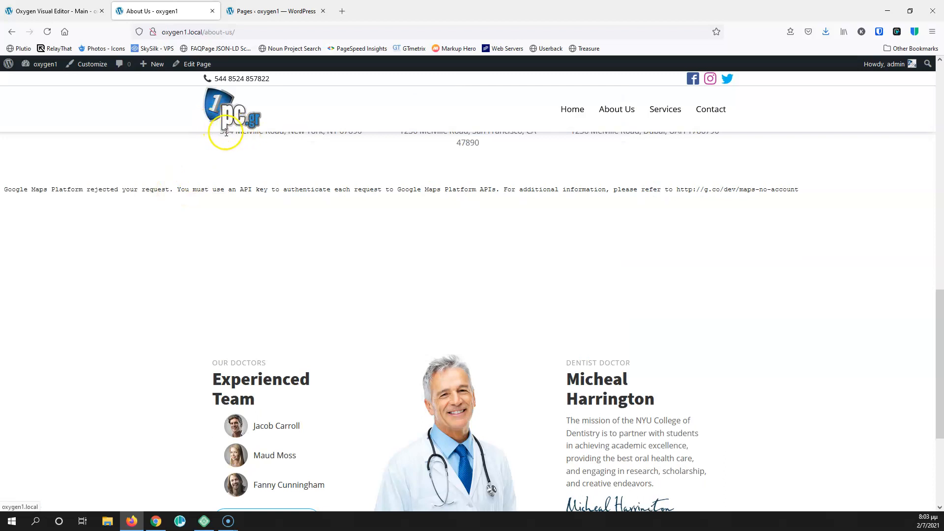
# Glance back at the Oxygen editor, then scroll the About Us page again to recheck the header
pyautogui.click(78, 12)
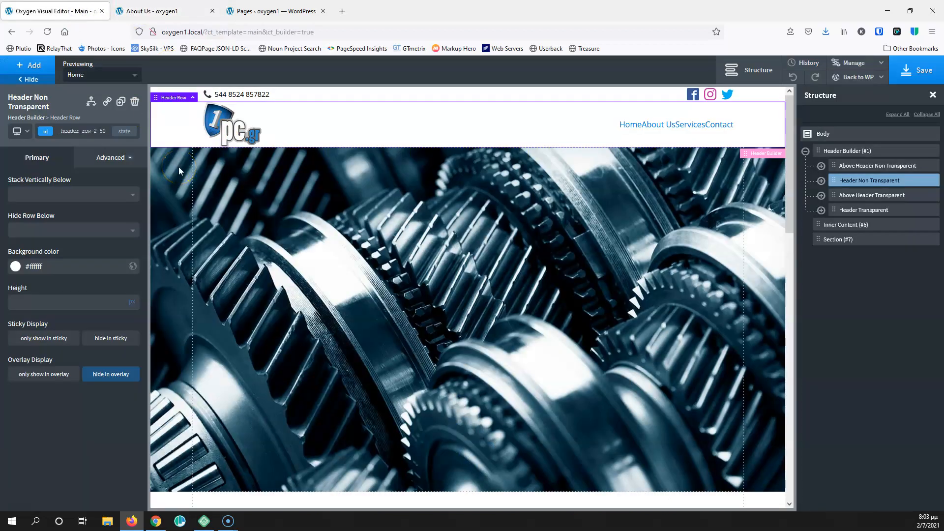
pyautogui.click(167, 10)
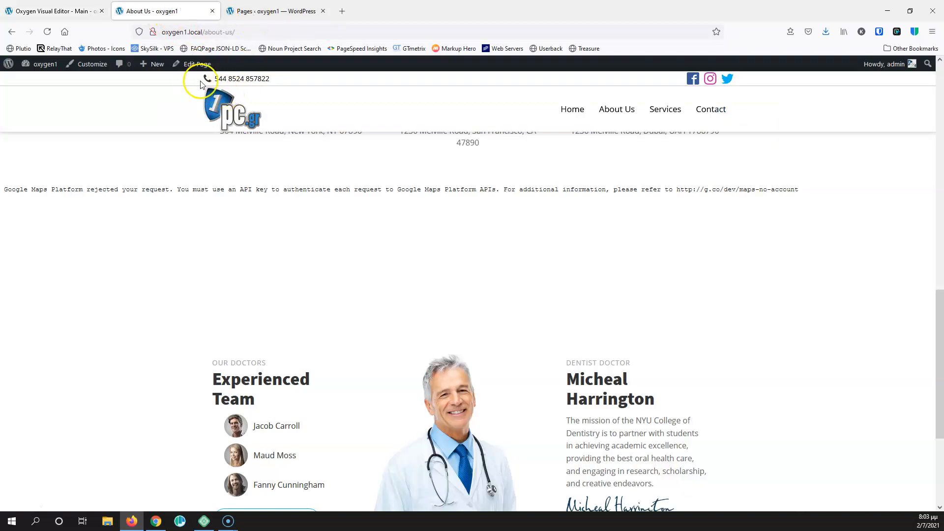
pyautogui.scroll(-3, 194, 133)
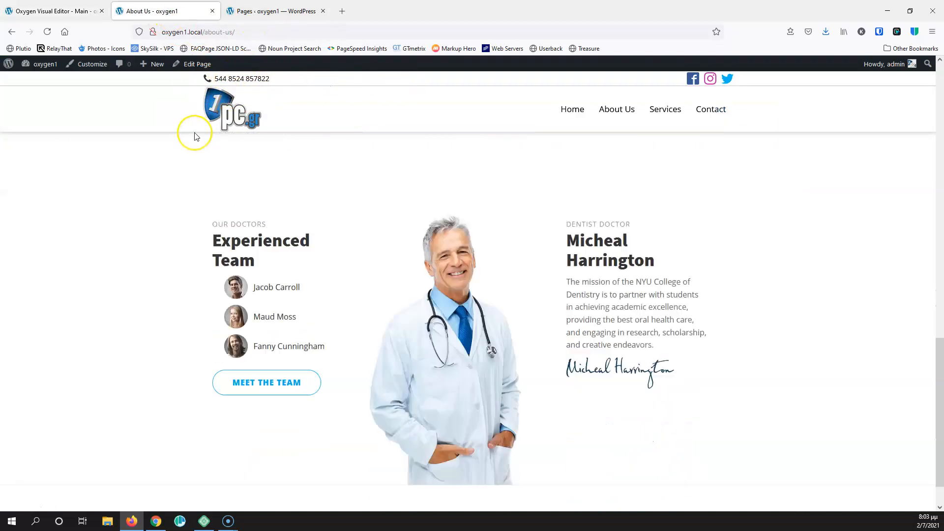
pyautogui.scroll(10, 194, 133)
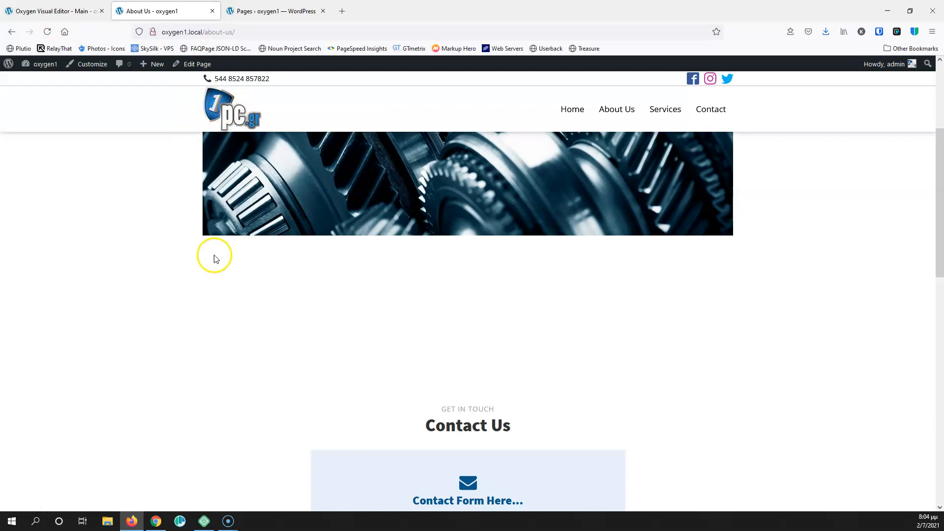
pyautogui.scroll(-7, 212, 255)
pyautogui.scroll(10, 211, 255)
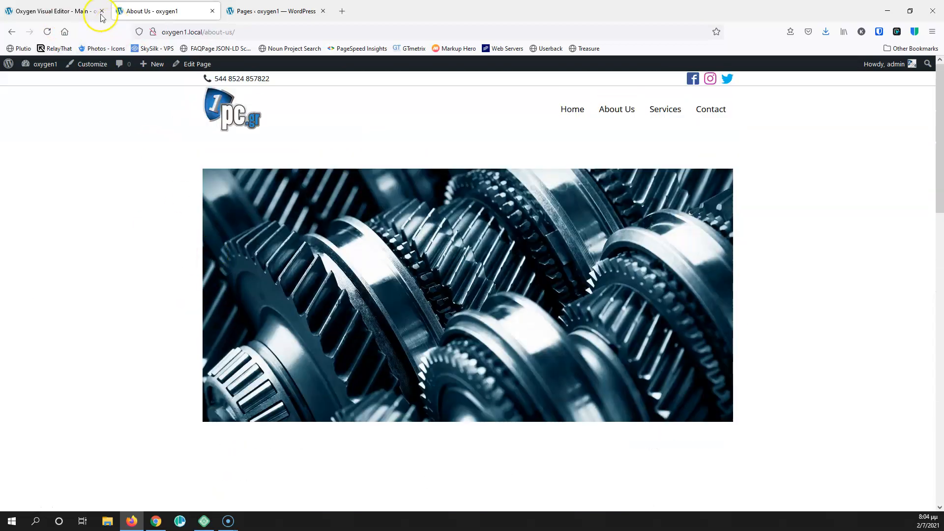
# Set the above-header top-bar rows to hide in sticky, save, and reload About Us
pyautogui.click(64, 10)
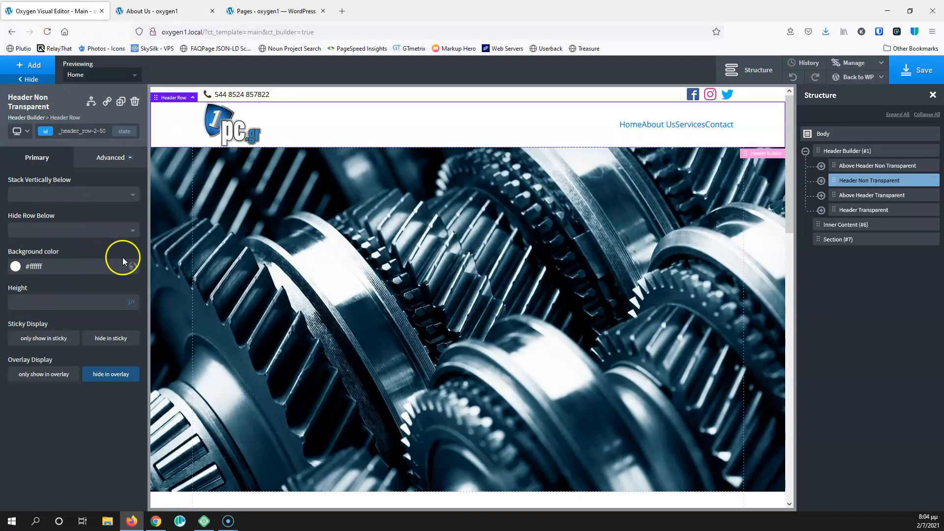
pyautogui.click(858, 167)
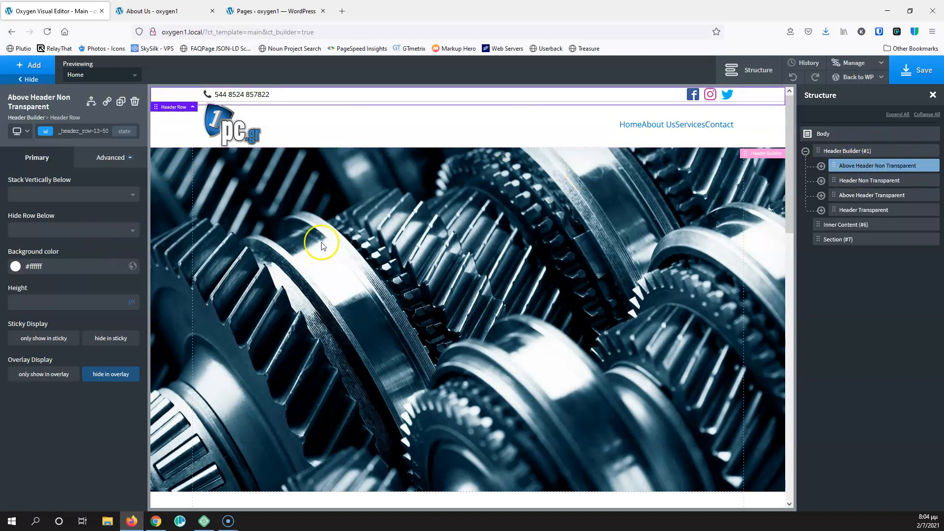
pyautogui.click(99, 340)
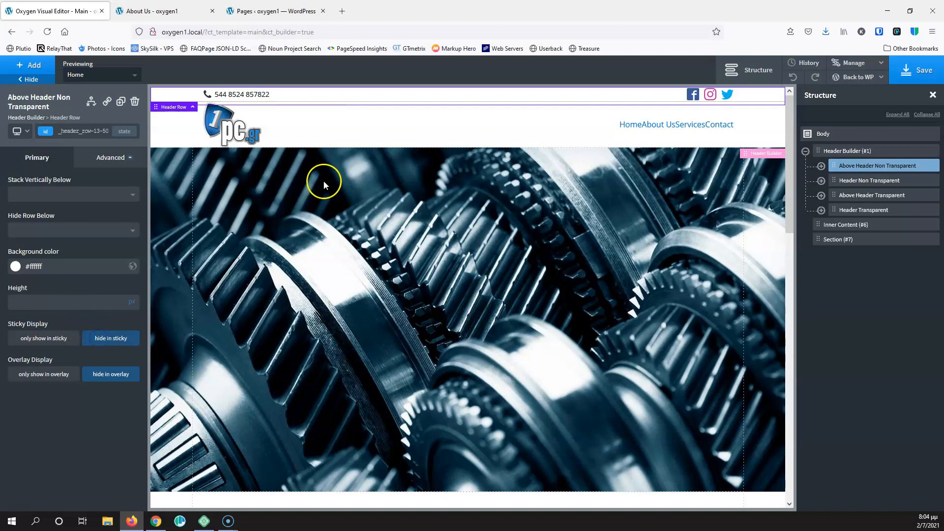
pyautogui.click(860, 195)
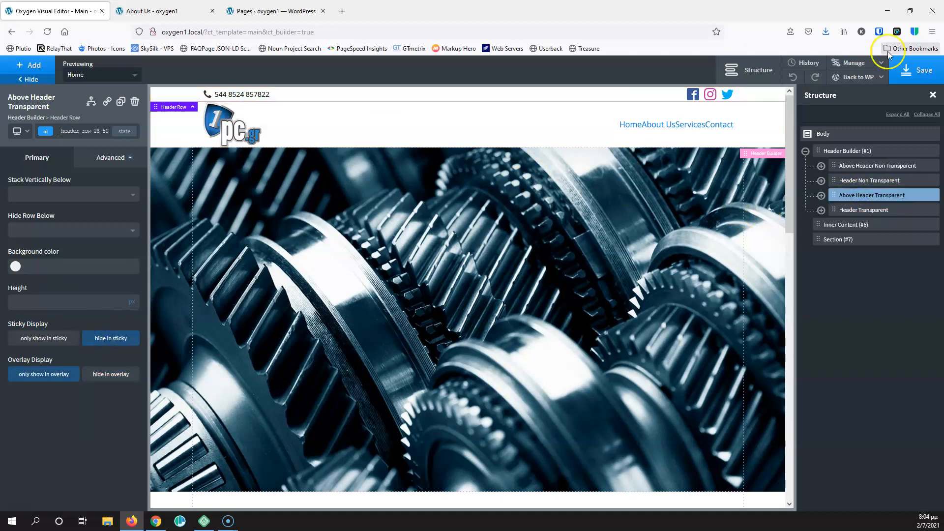
pyautogui.click(919, 69)
pyautogui.click(165, 8)
pyautogui.click(47, 32)
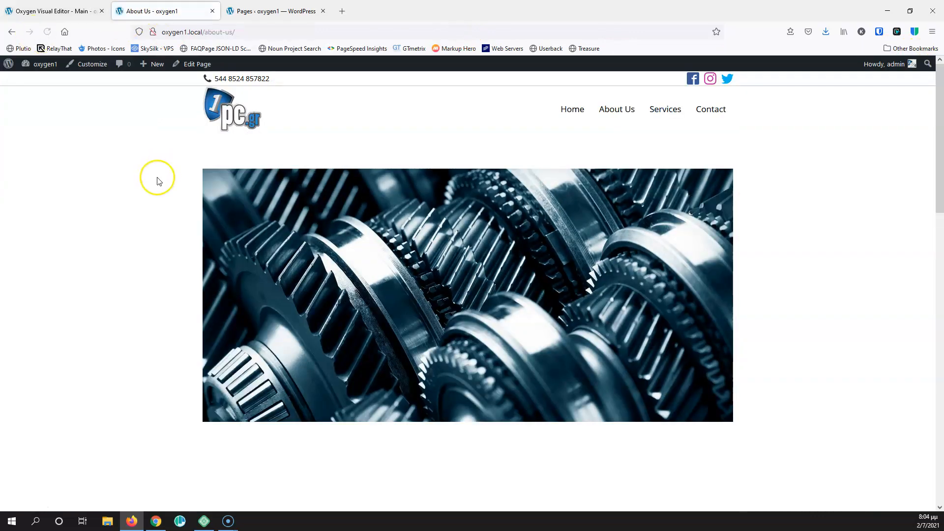
# Scroll About Us and the Home page to confirm the black sticky header appears without the phone bar
pyautogui.scroll(-8, 156, 179)
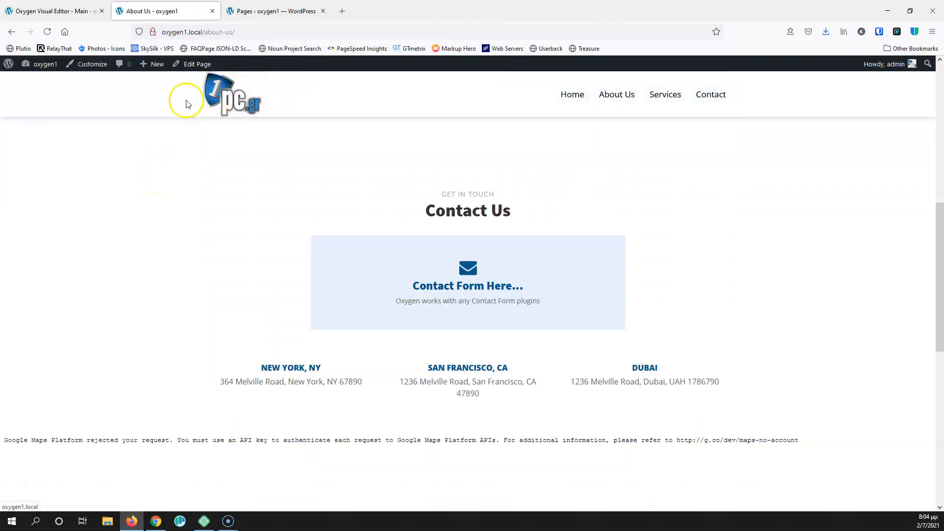
pyautogui.scroll(10, 254, 227)
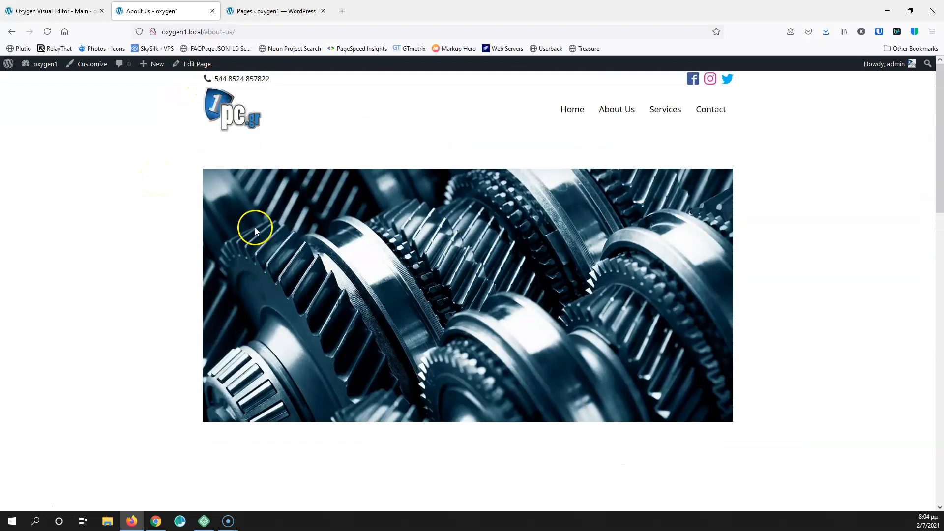
pyautogui.click(564, 109)
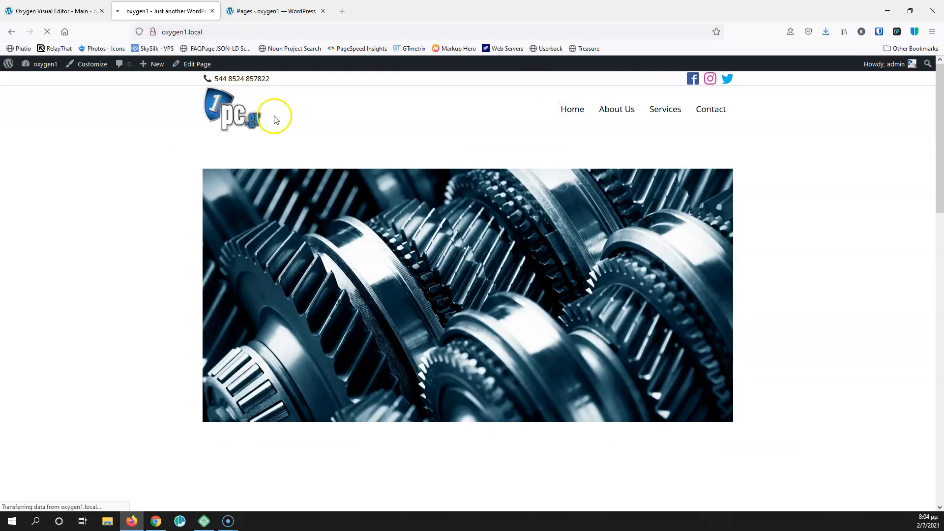
pyautogui.scroll(-4, 106, 207)
pyautogui.scroll(-3, 123, 201)
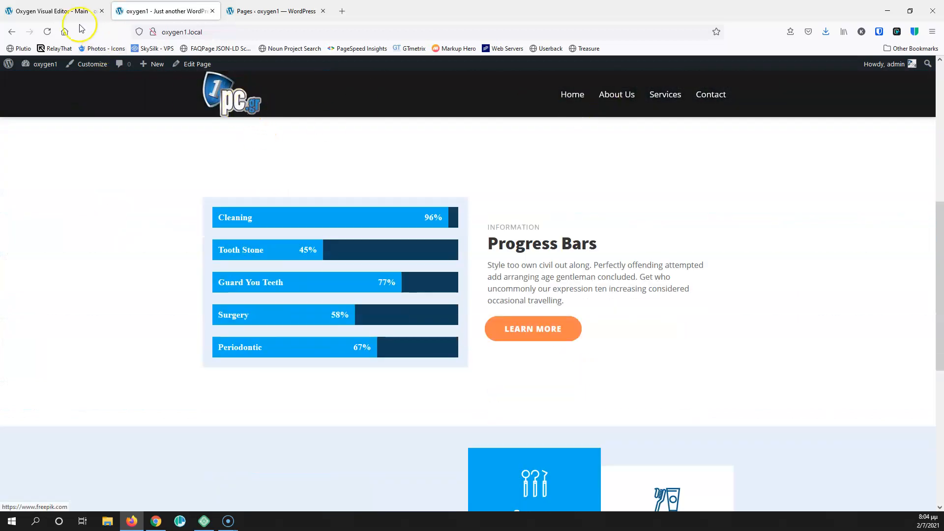
pyautogui.click(67, 12)
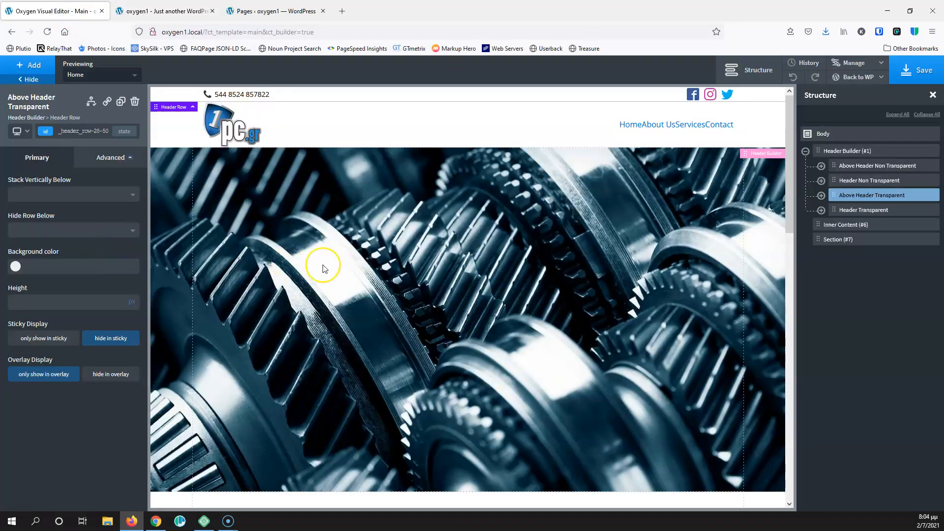
pyautogui.press('F10')
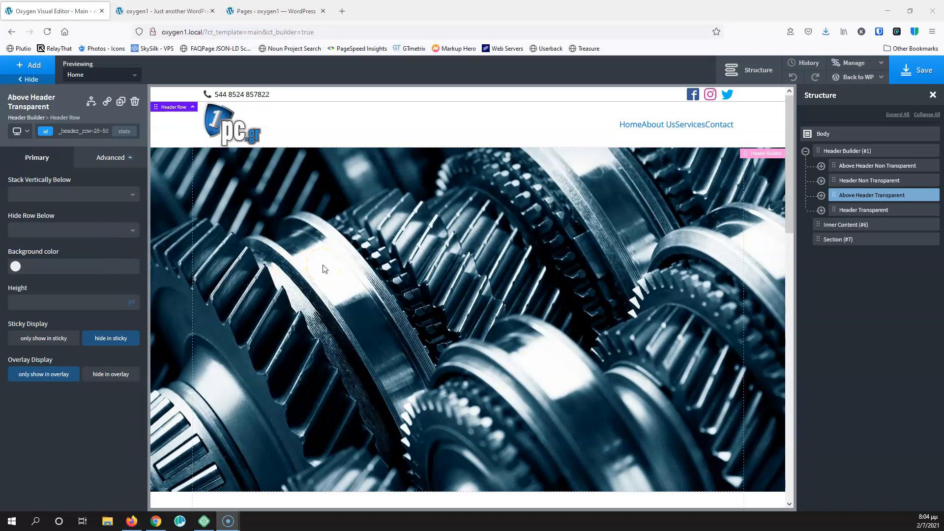